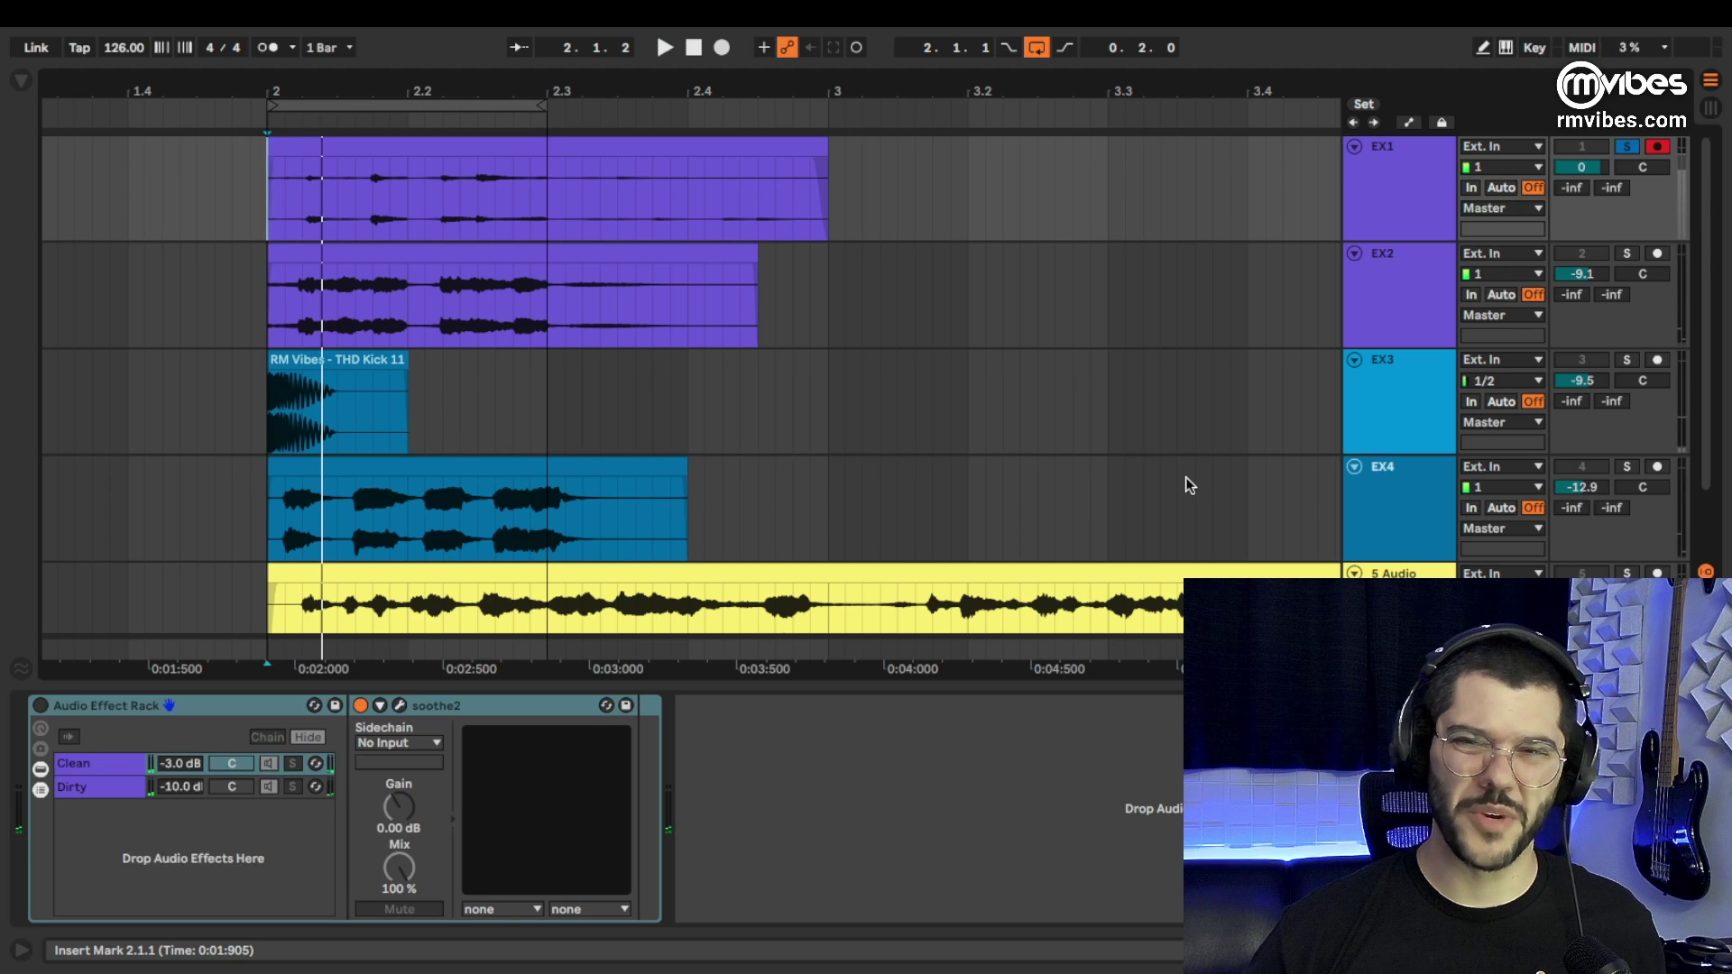
# Activate the Audio Effect Rack on the EX1 track, select its Clean chain and show that chain's soothe2 editor clear of the mixer.
pyautogui.click(97, 711)
pyautogui.press('0')
pyautogui.click(80, 769)
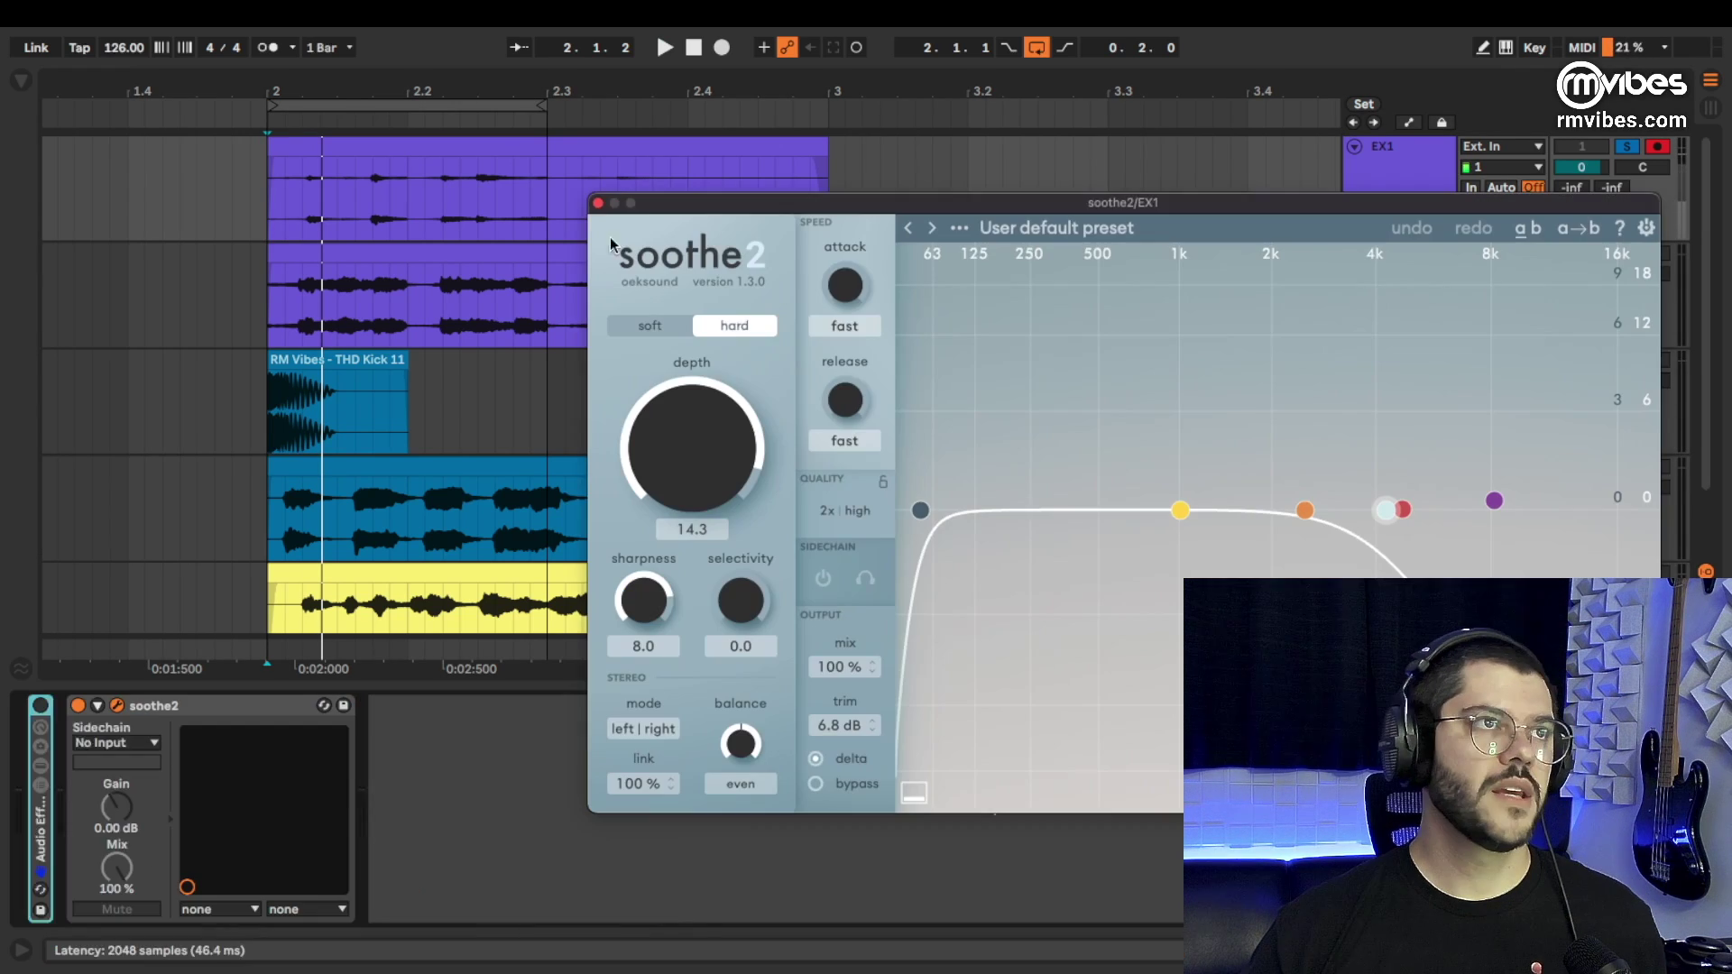
pyautogui.click(425, 205)
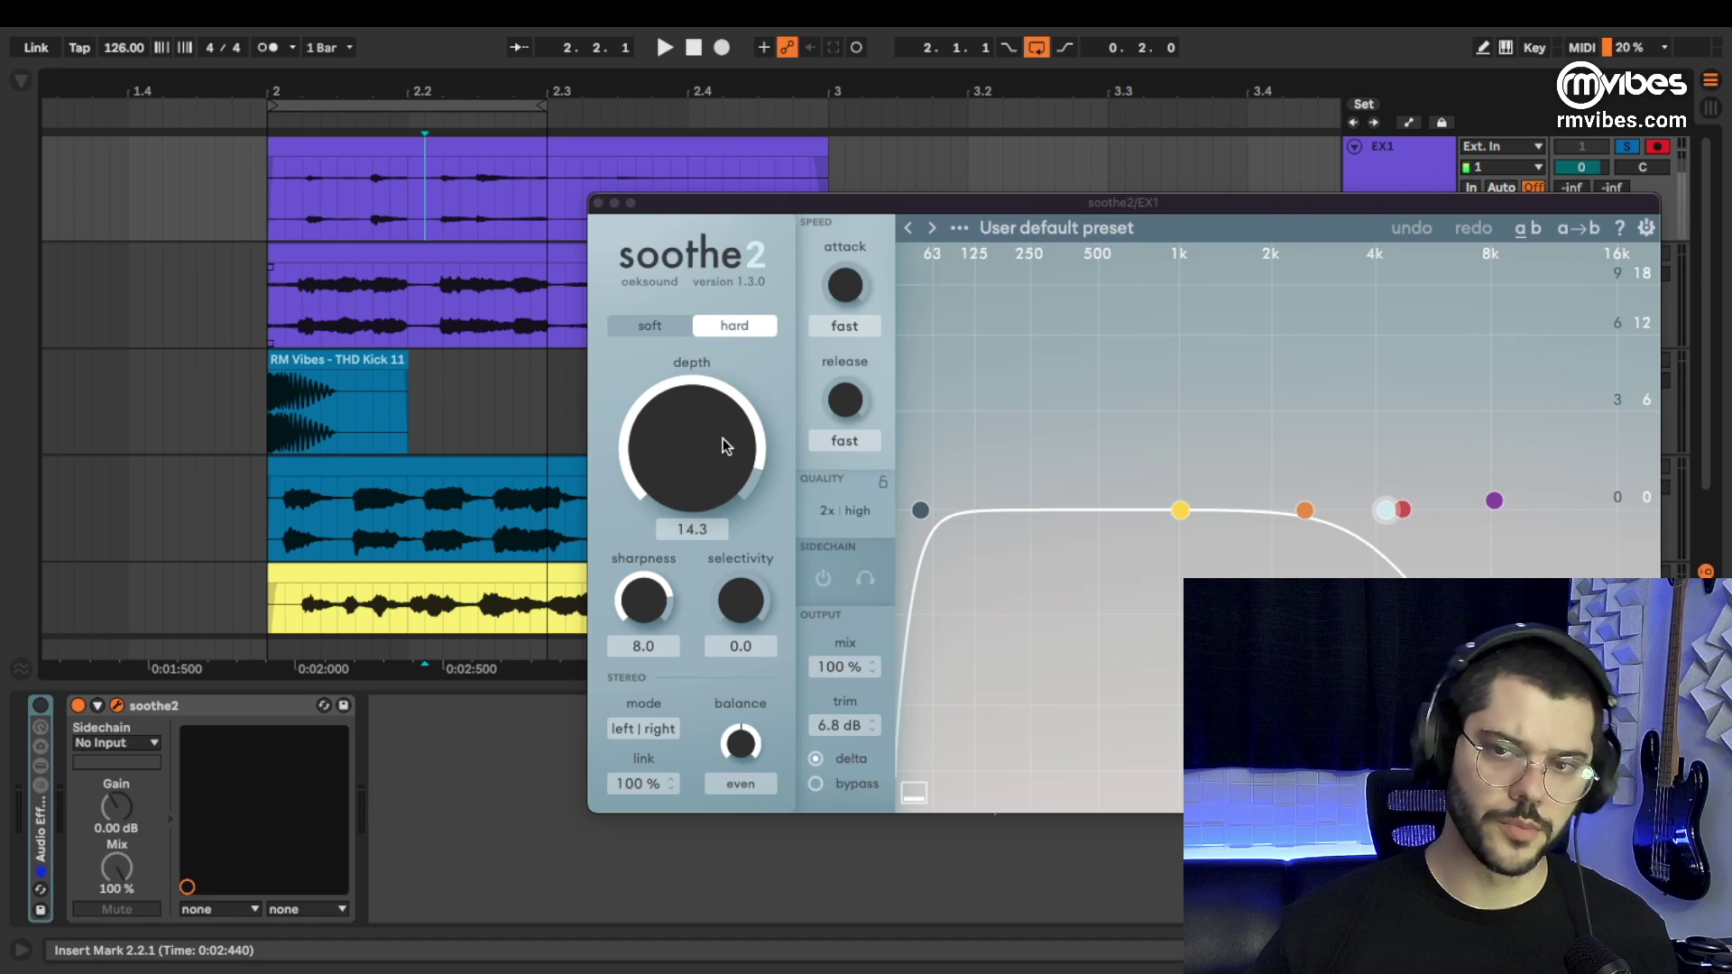
pyautogui.moveTo(857, 206); pyautogui.dragTo(676, 267)
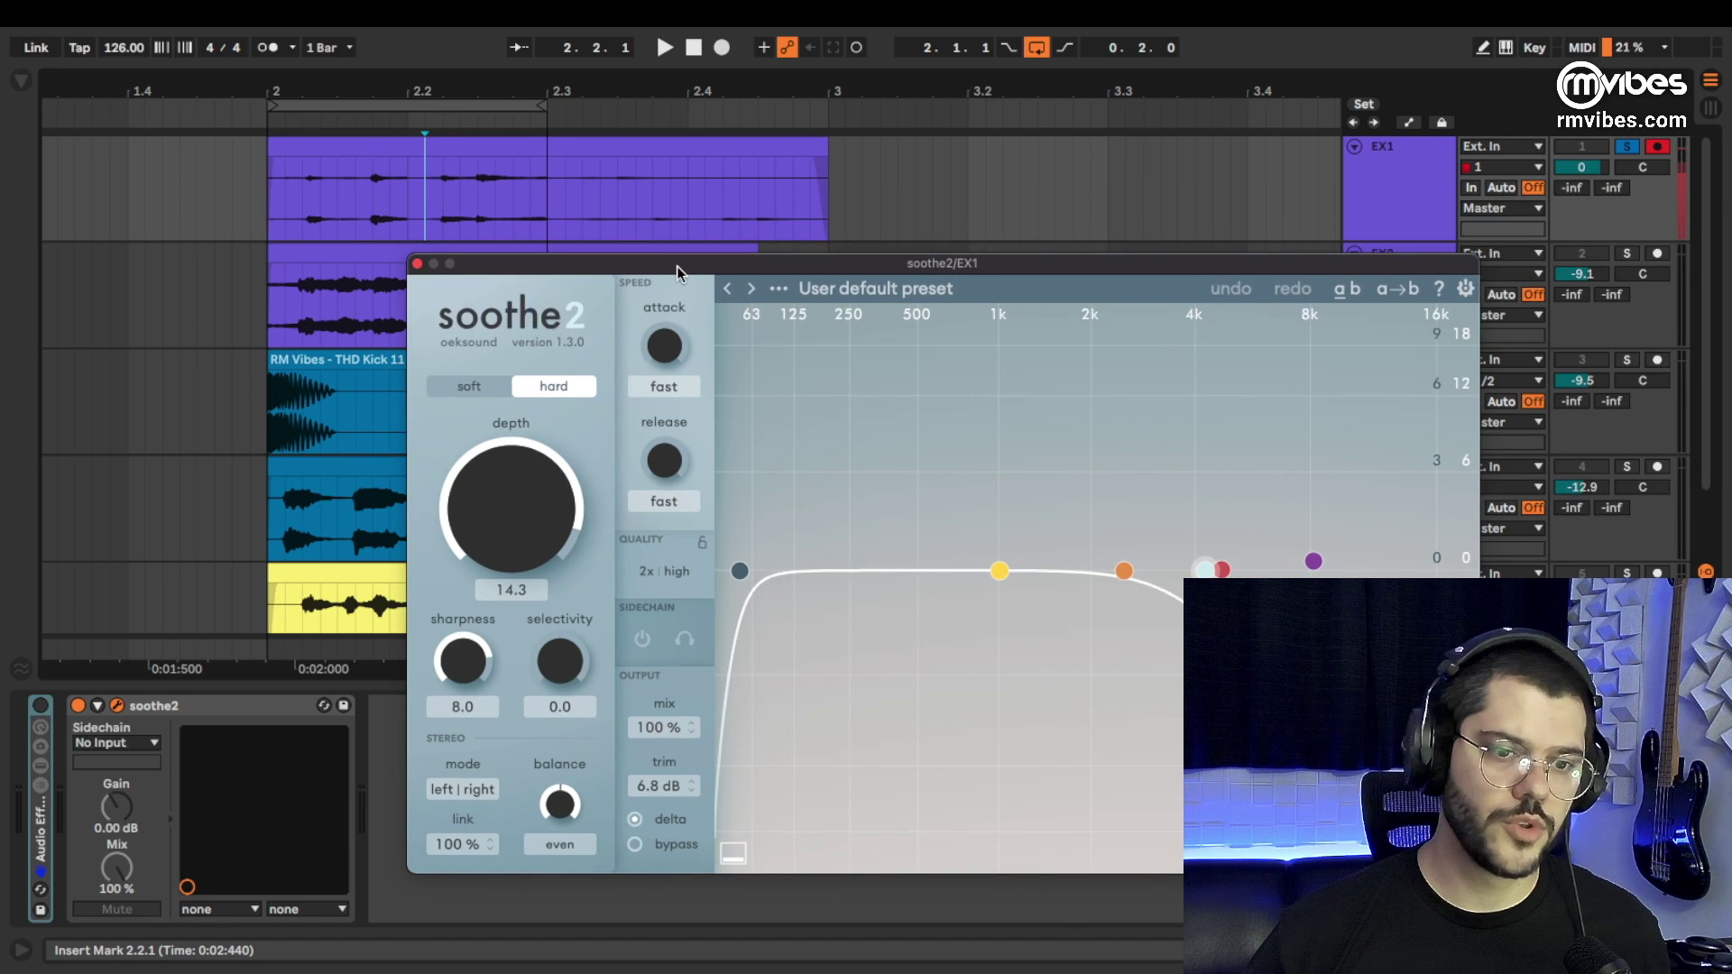
# Lower the soothe2 depth to about -9.8 during loop playback, raise it to 15.4, and stop playback.
pyautogui.press('space')
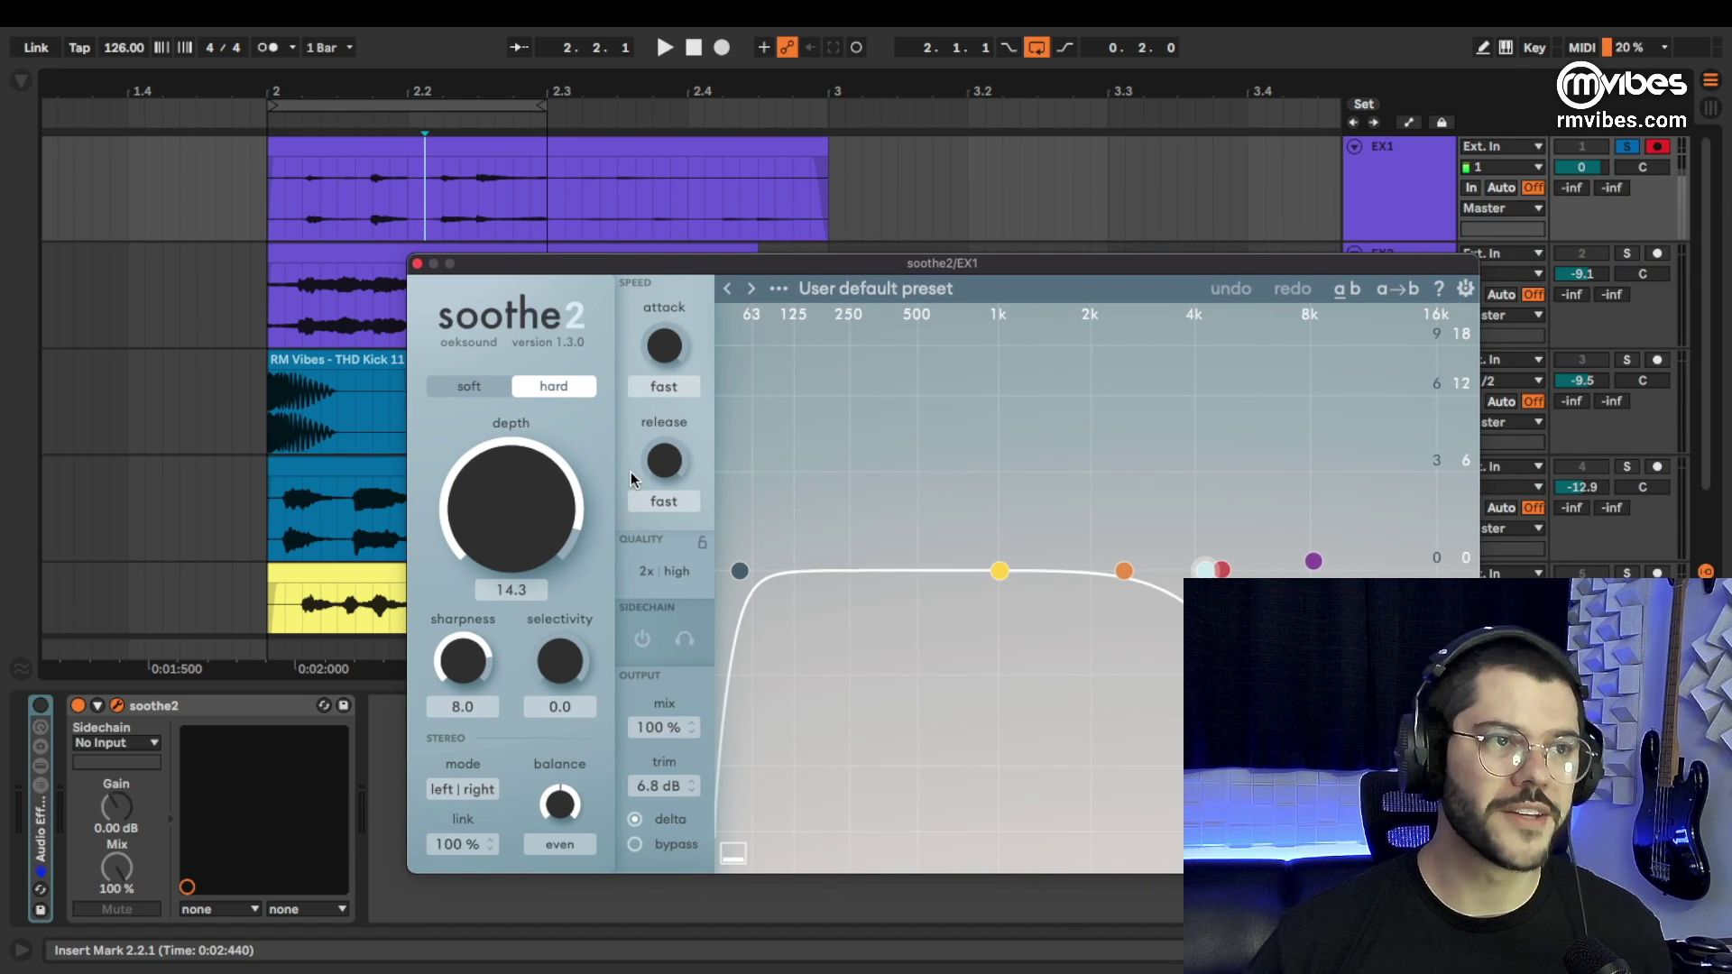
pyautogui.moveTo(527, 469); pyautogui.dragTo(527, 499)
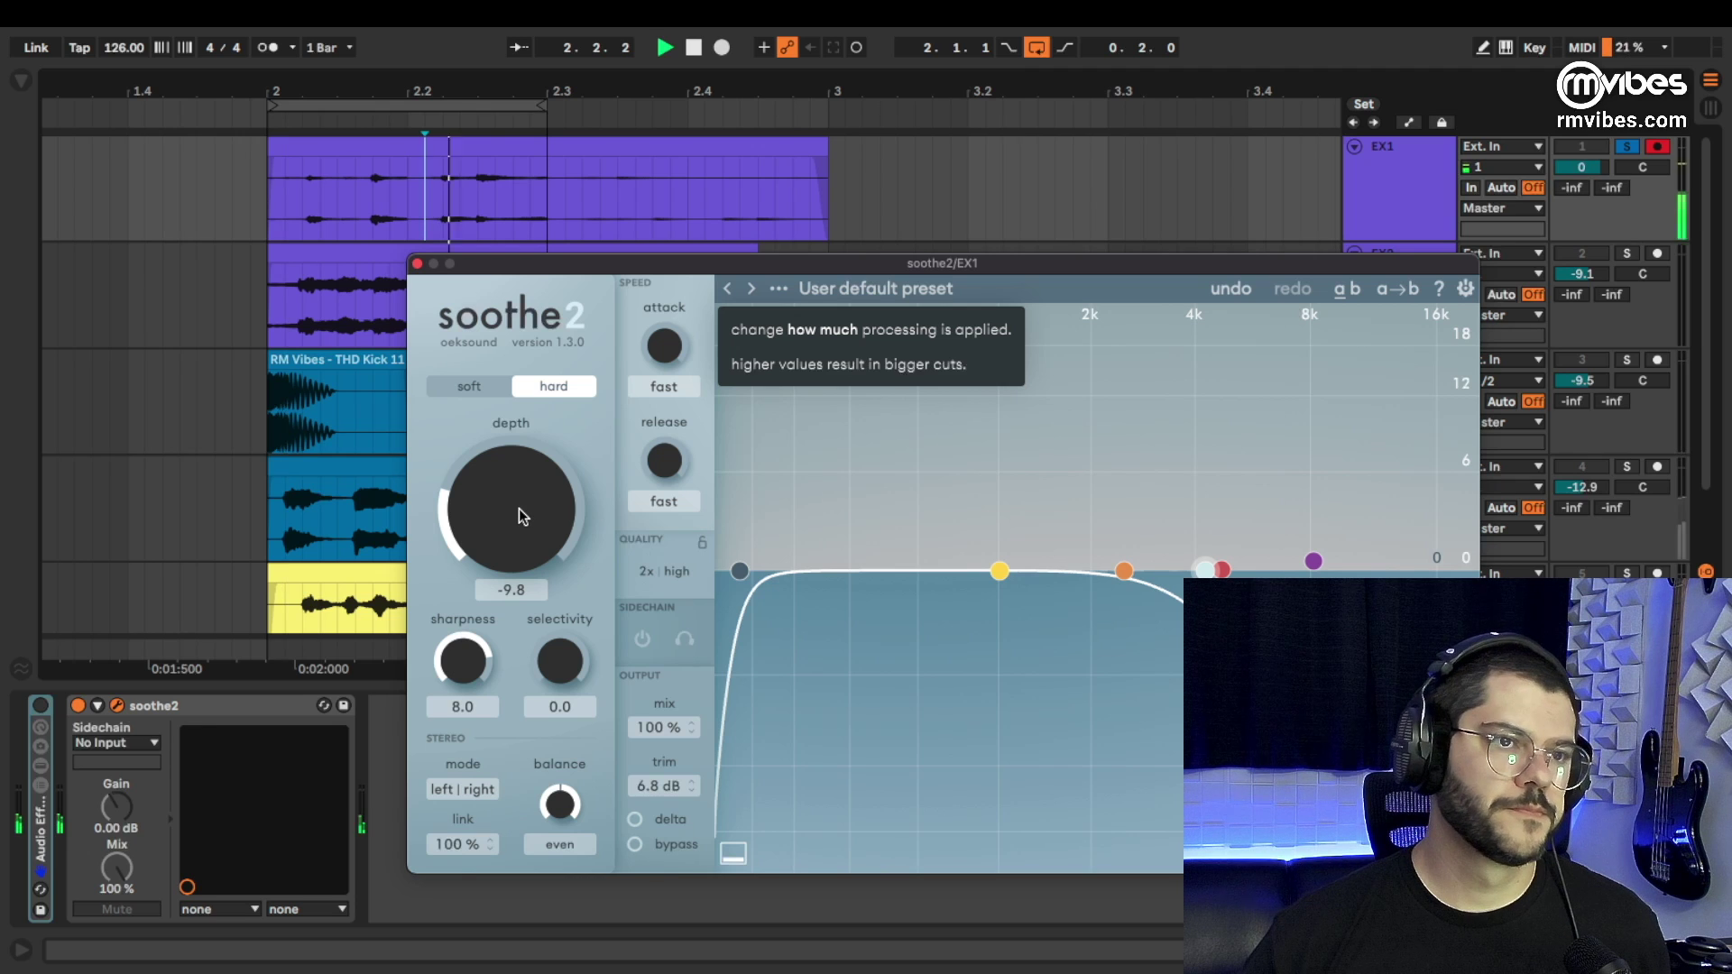
pyautogui.moveTo(518, 507); pyautogui.dragTo(554, 326)
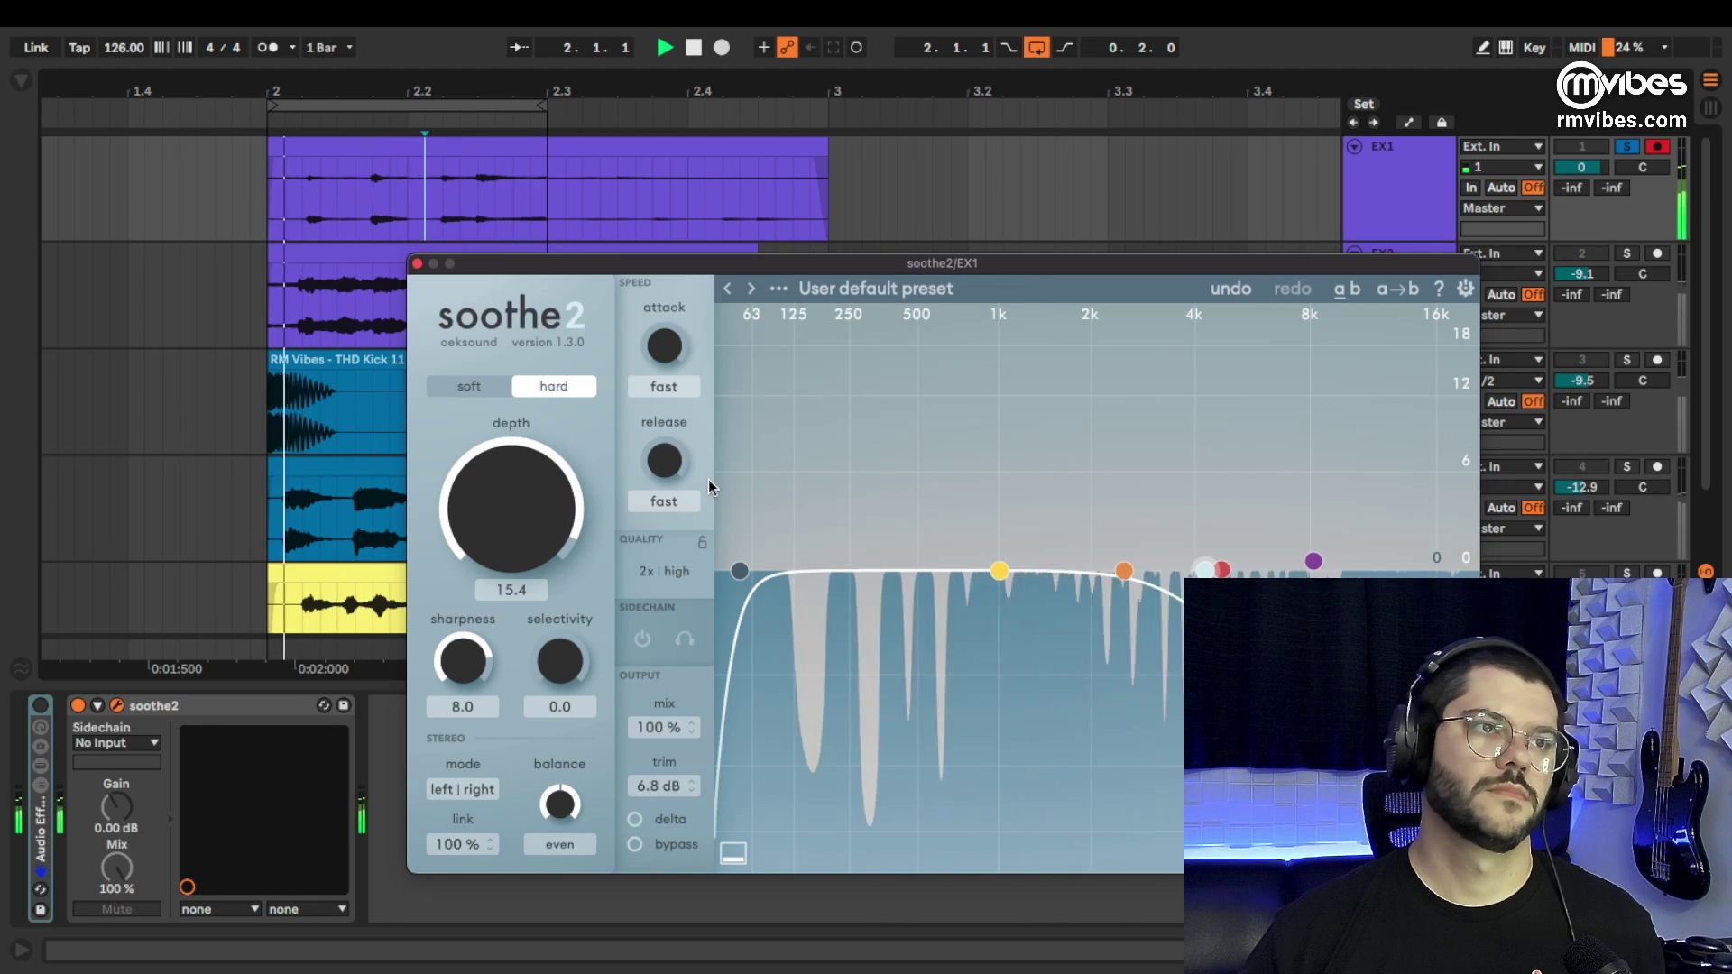
pyautogui.press('space')
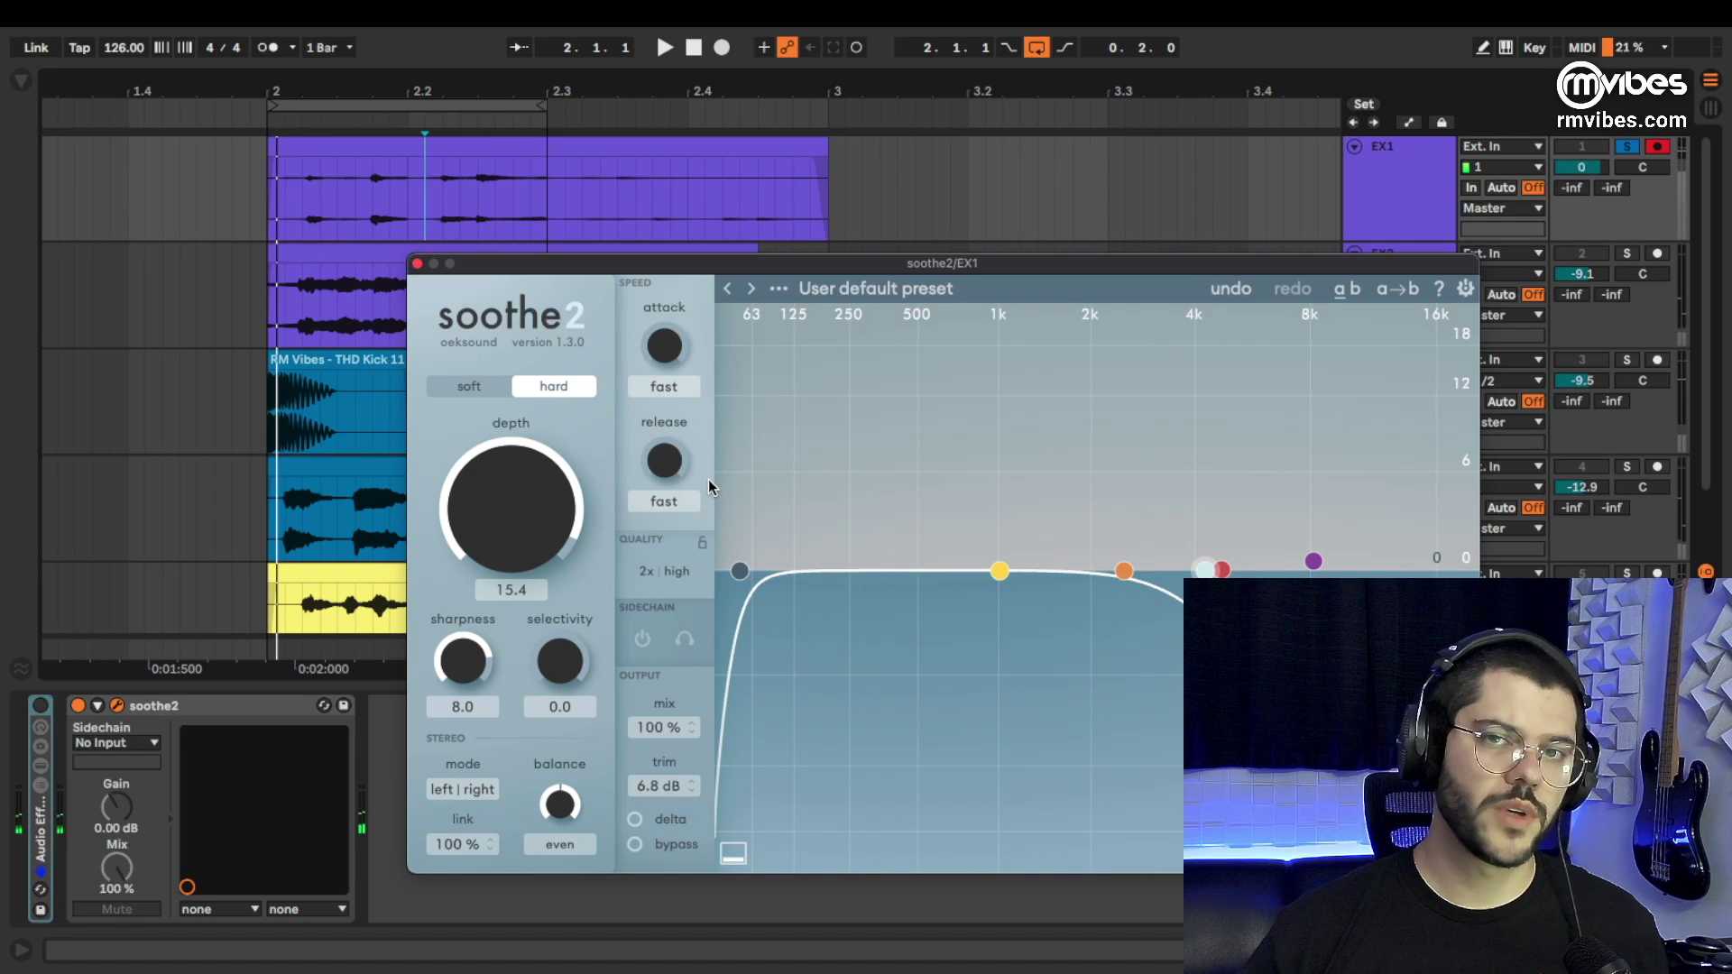
# Play the EX1 loop through soothe2 and examine which resonances the current depth reduces.
pyautogui.moveTo(533, 521)
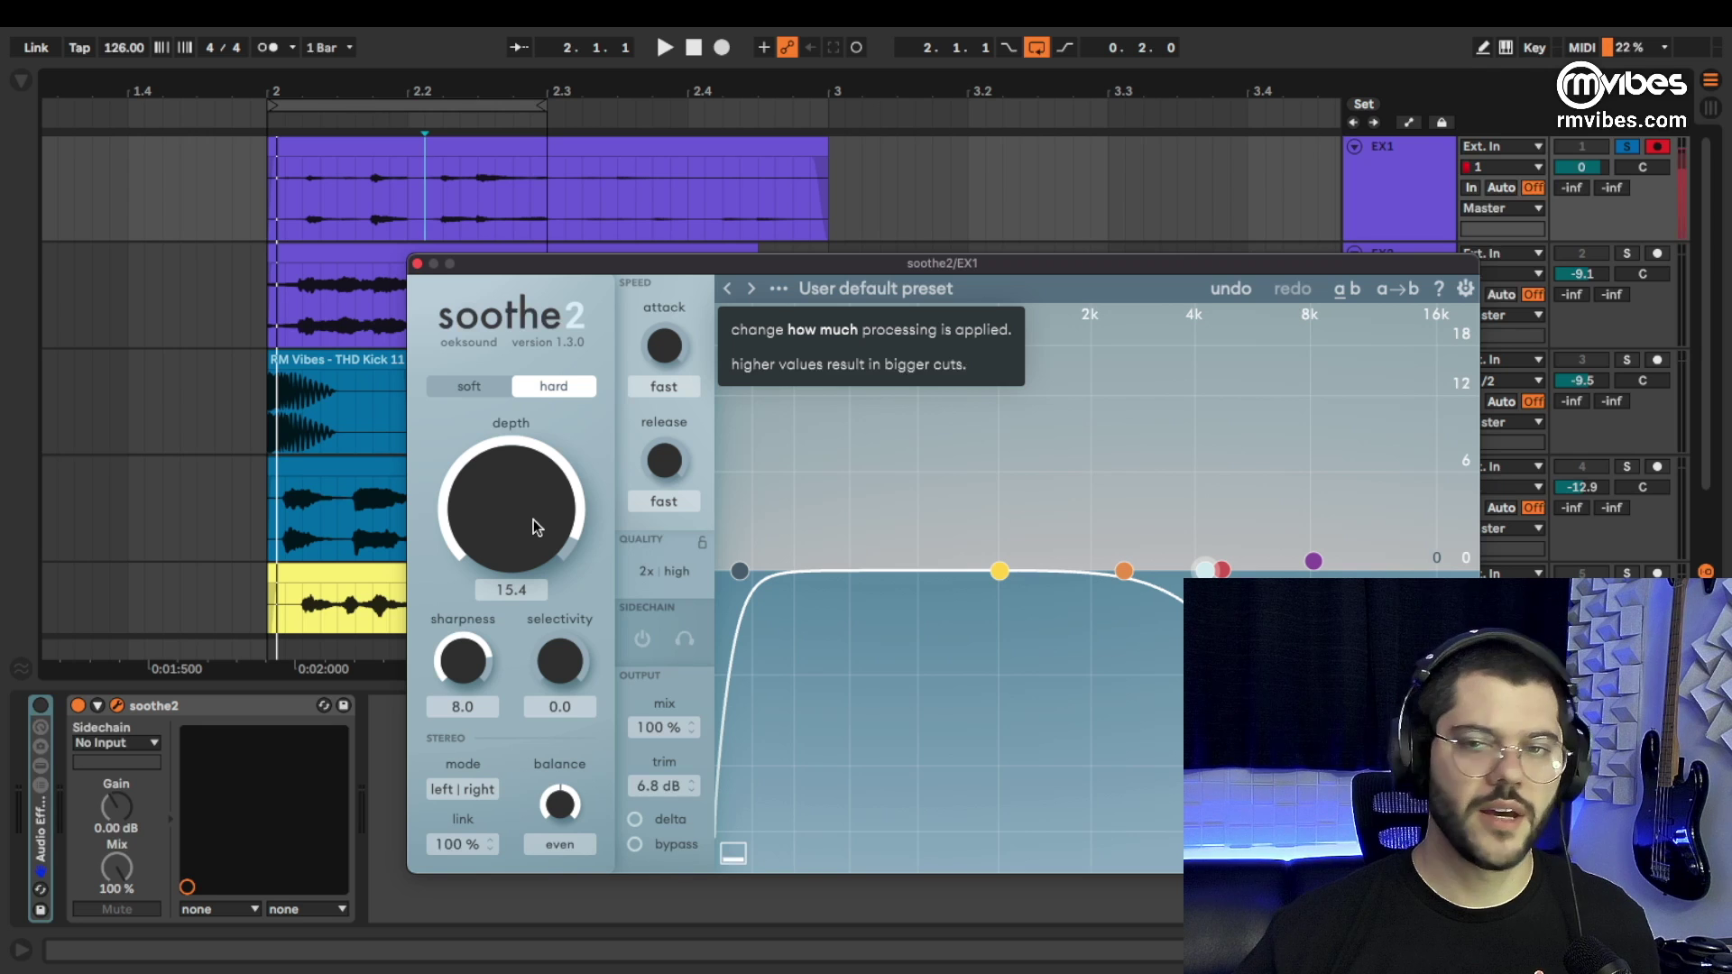
pyautogui.press('space')
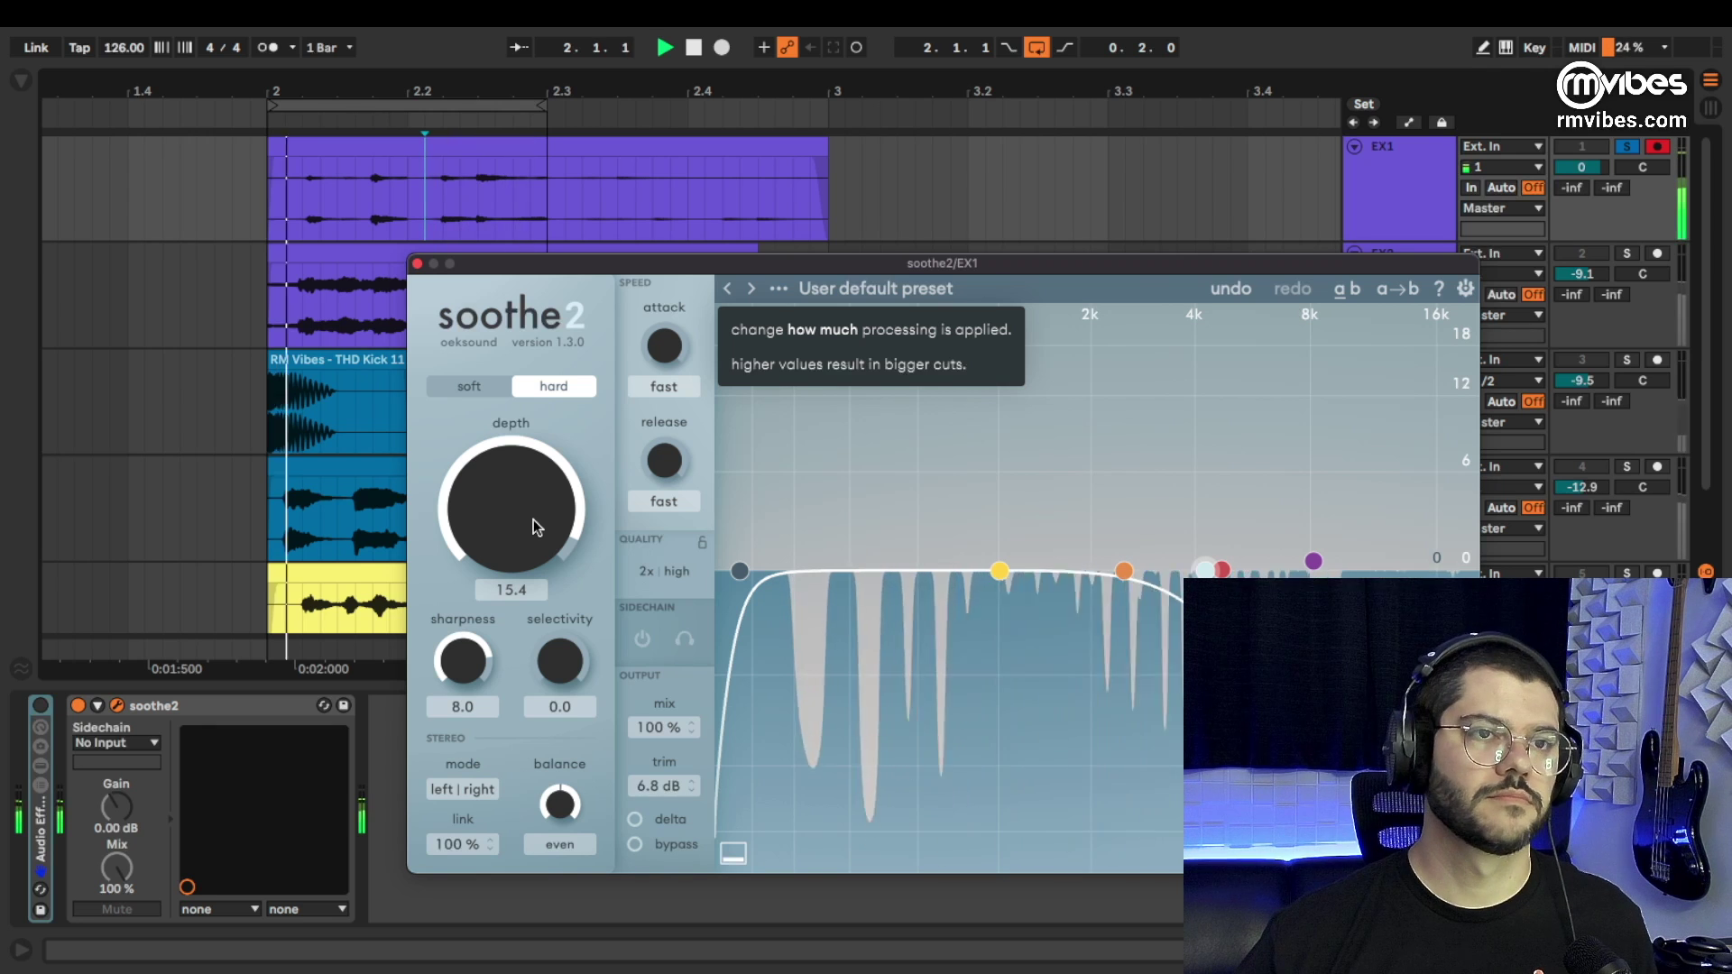
pyautogui.moveTo(555, 586)
pyautogui.press('space')
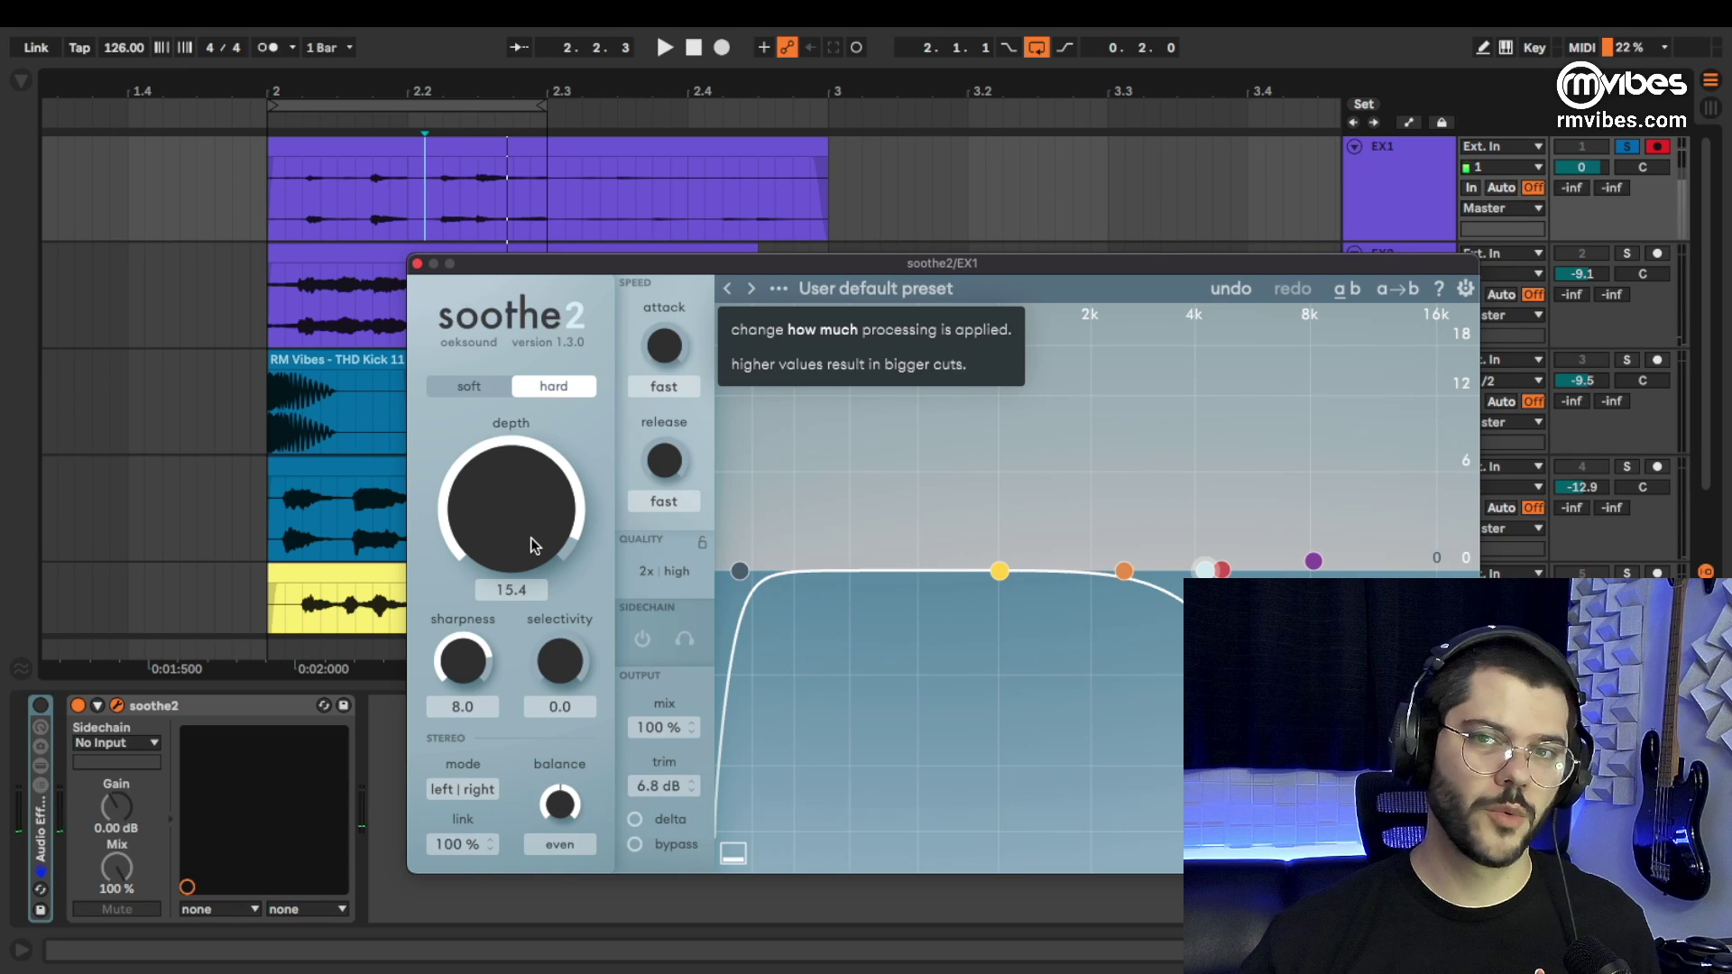
# Enable delta monitoring in soothe2 and play the loop, comparing it with the device turned off and on.
pyautogui.moveTo(636, 817)
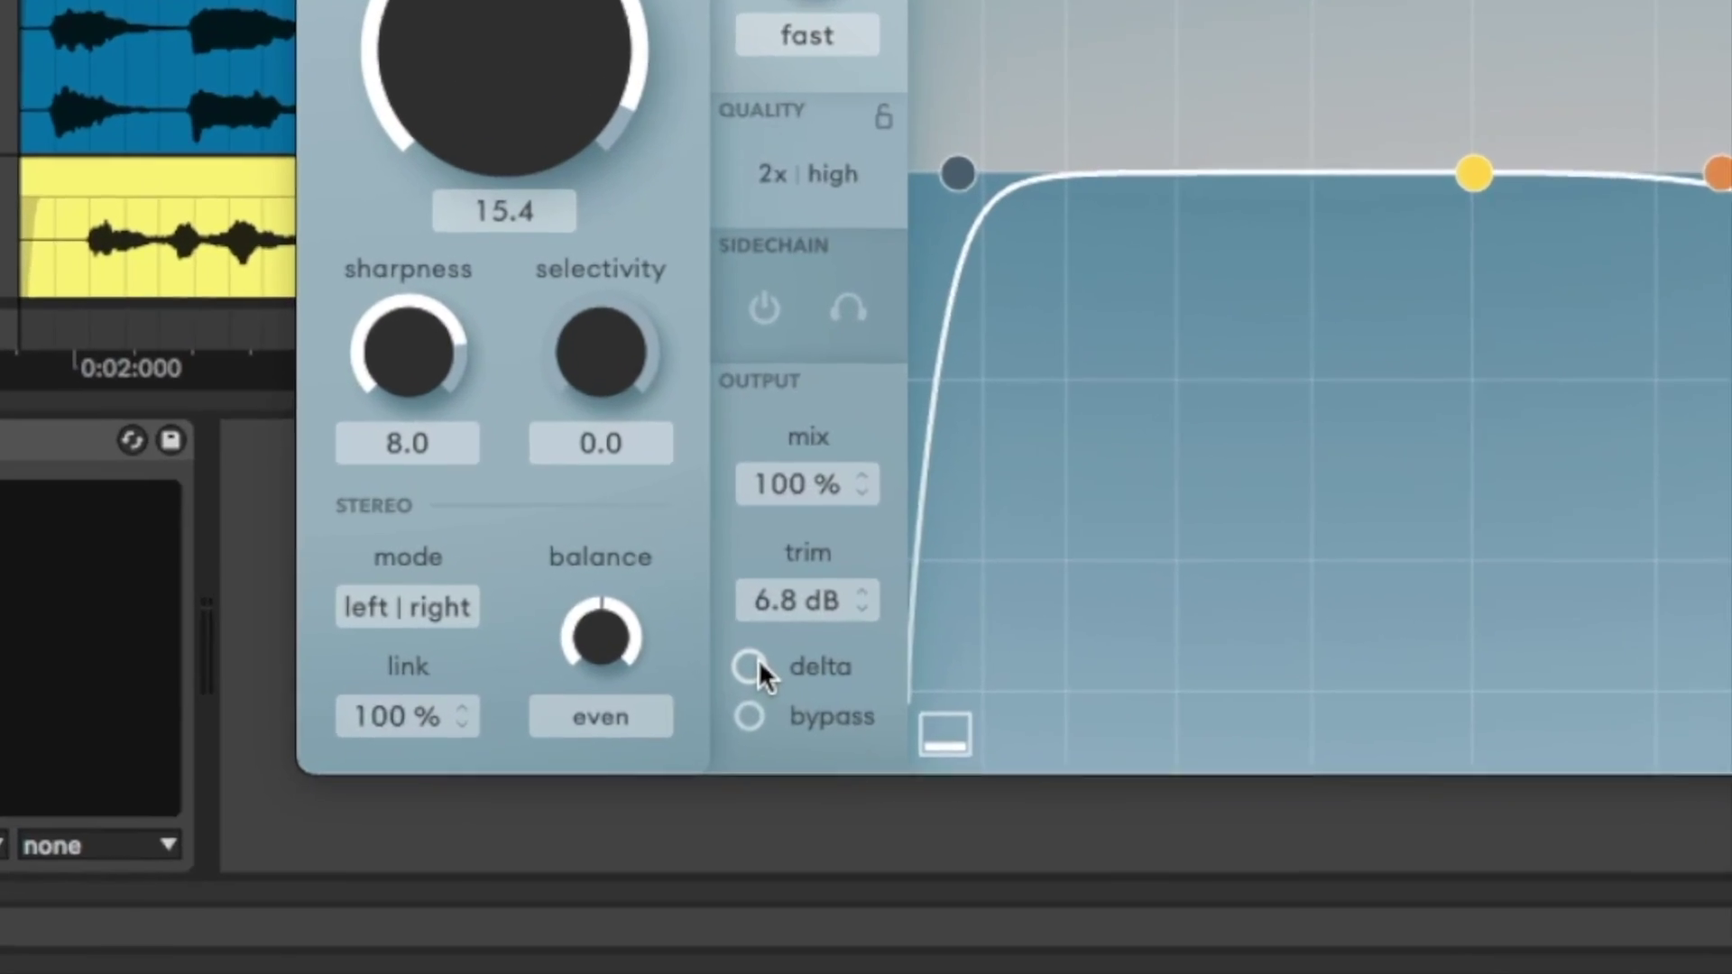
pyautogui.click(723, 708)
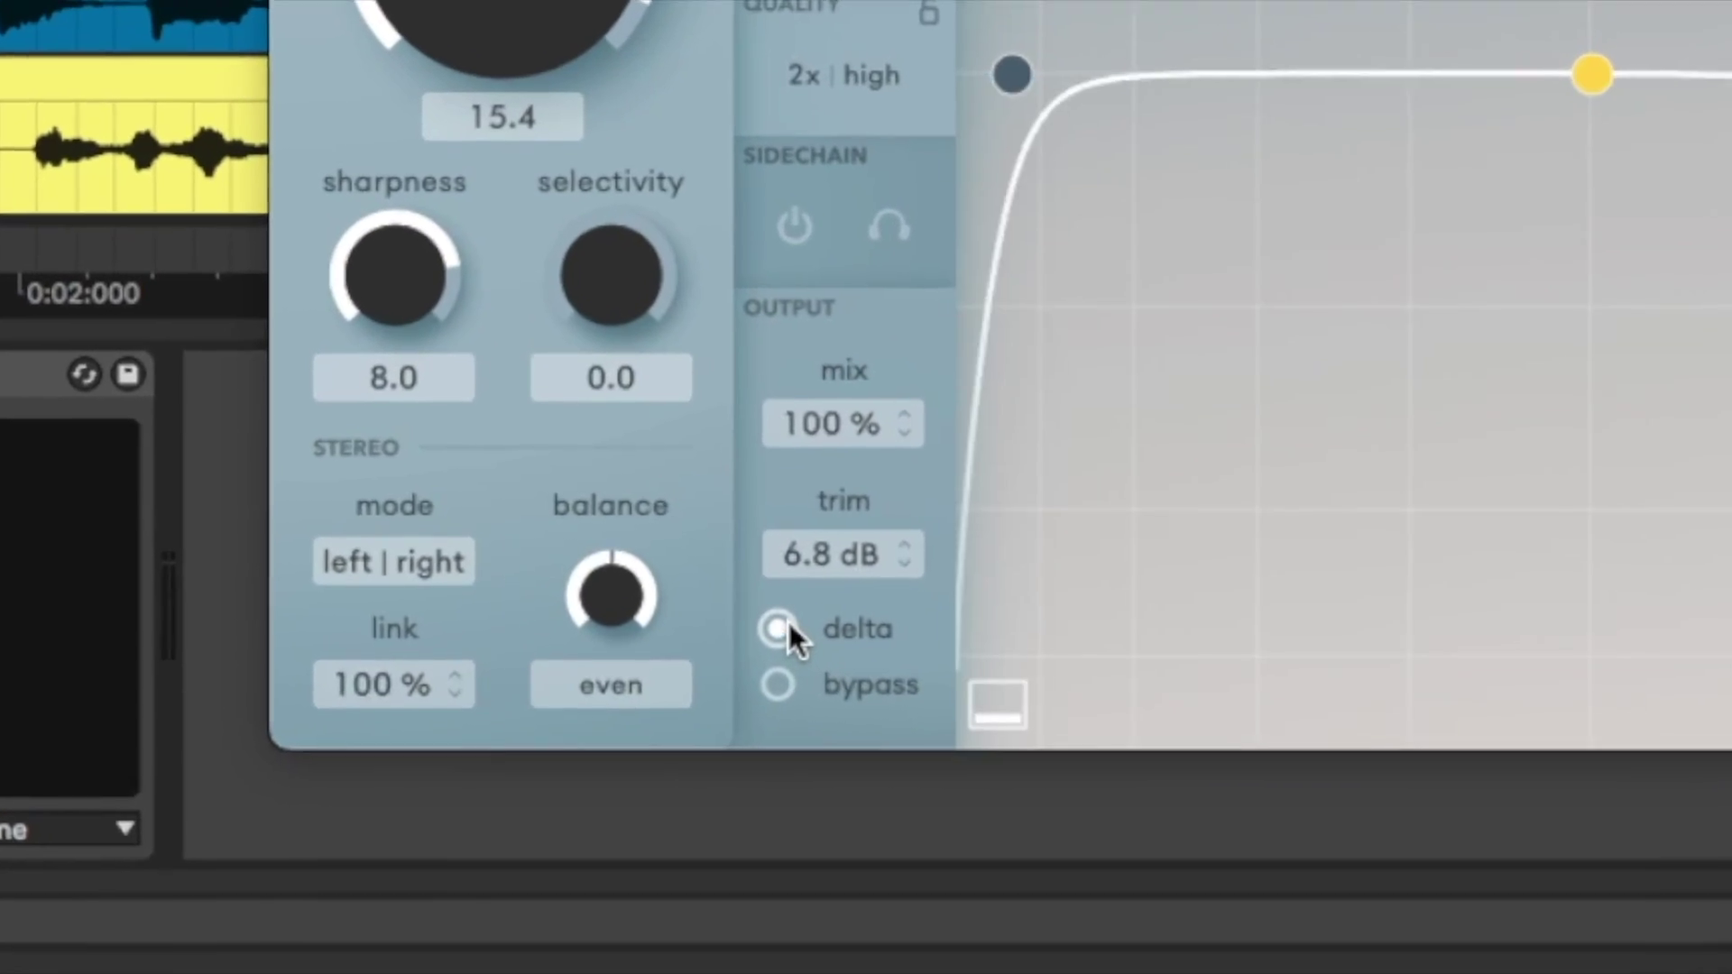
pyautogui.press('space')
pyautogui.click(635, 819)
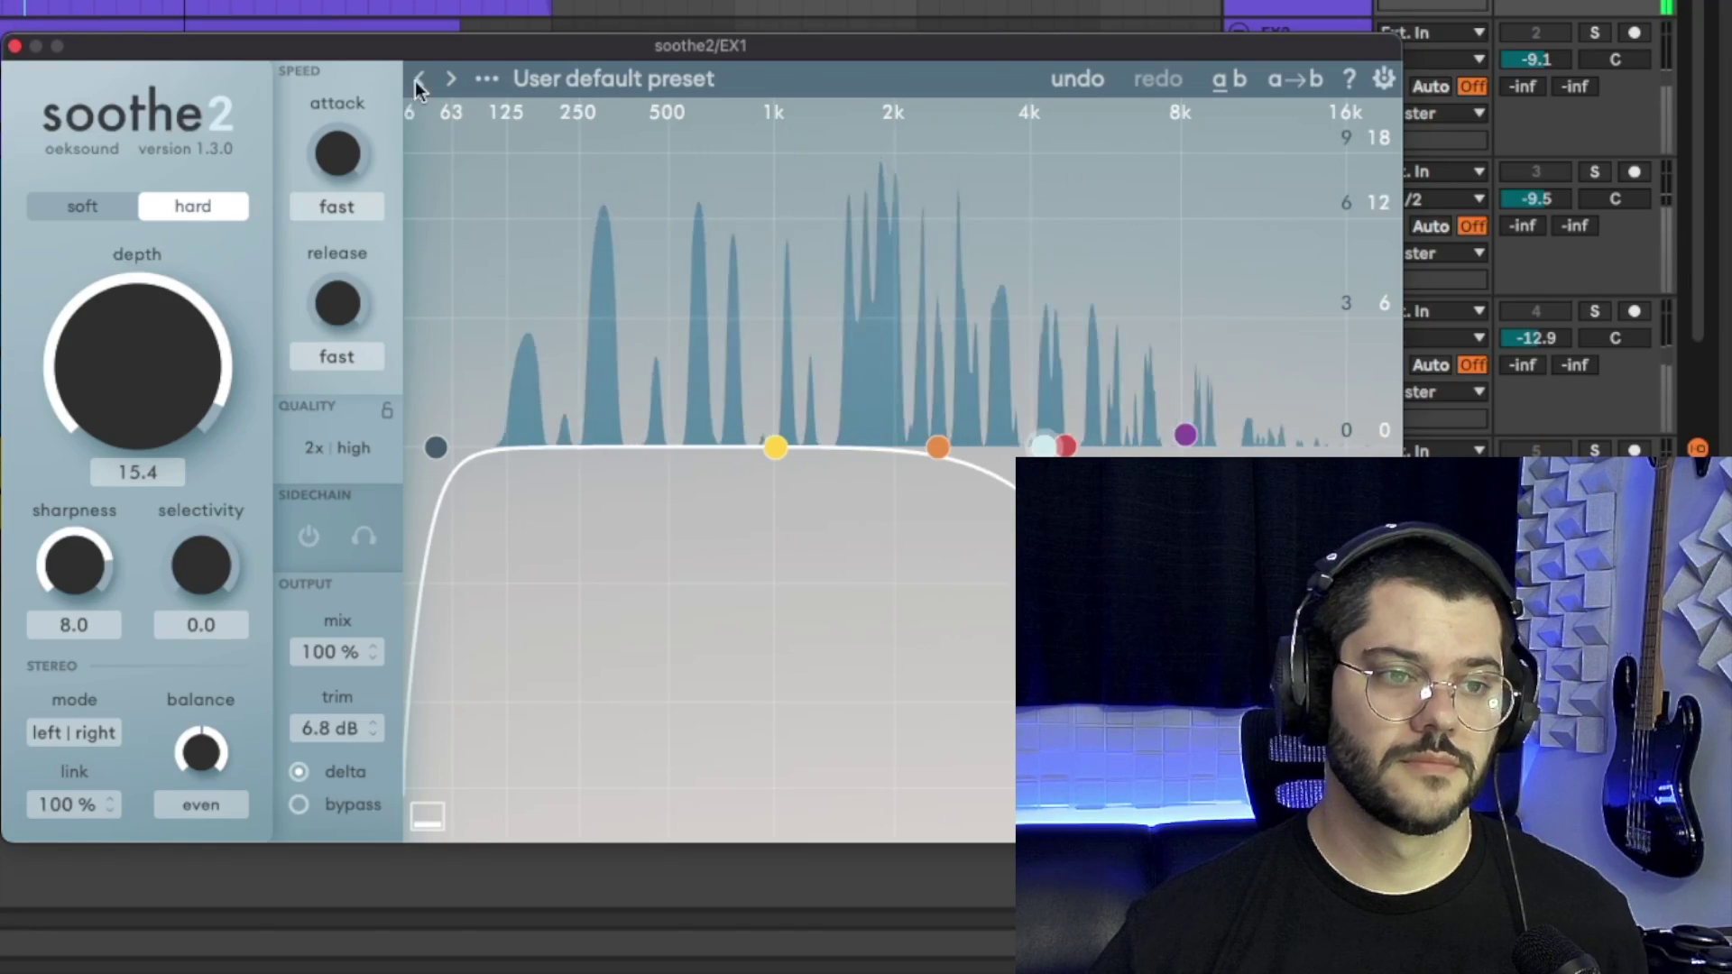
pyautogui.press('space')
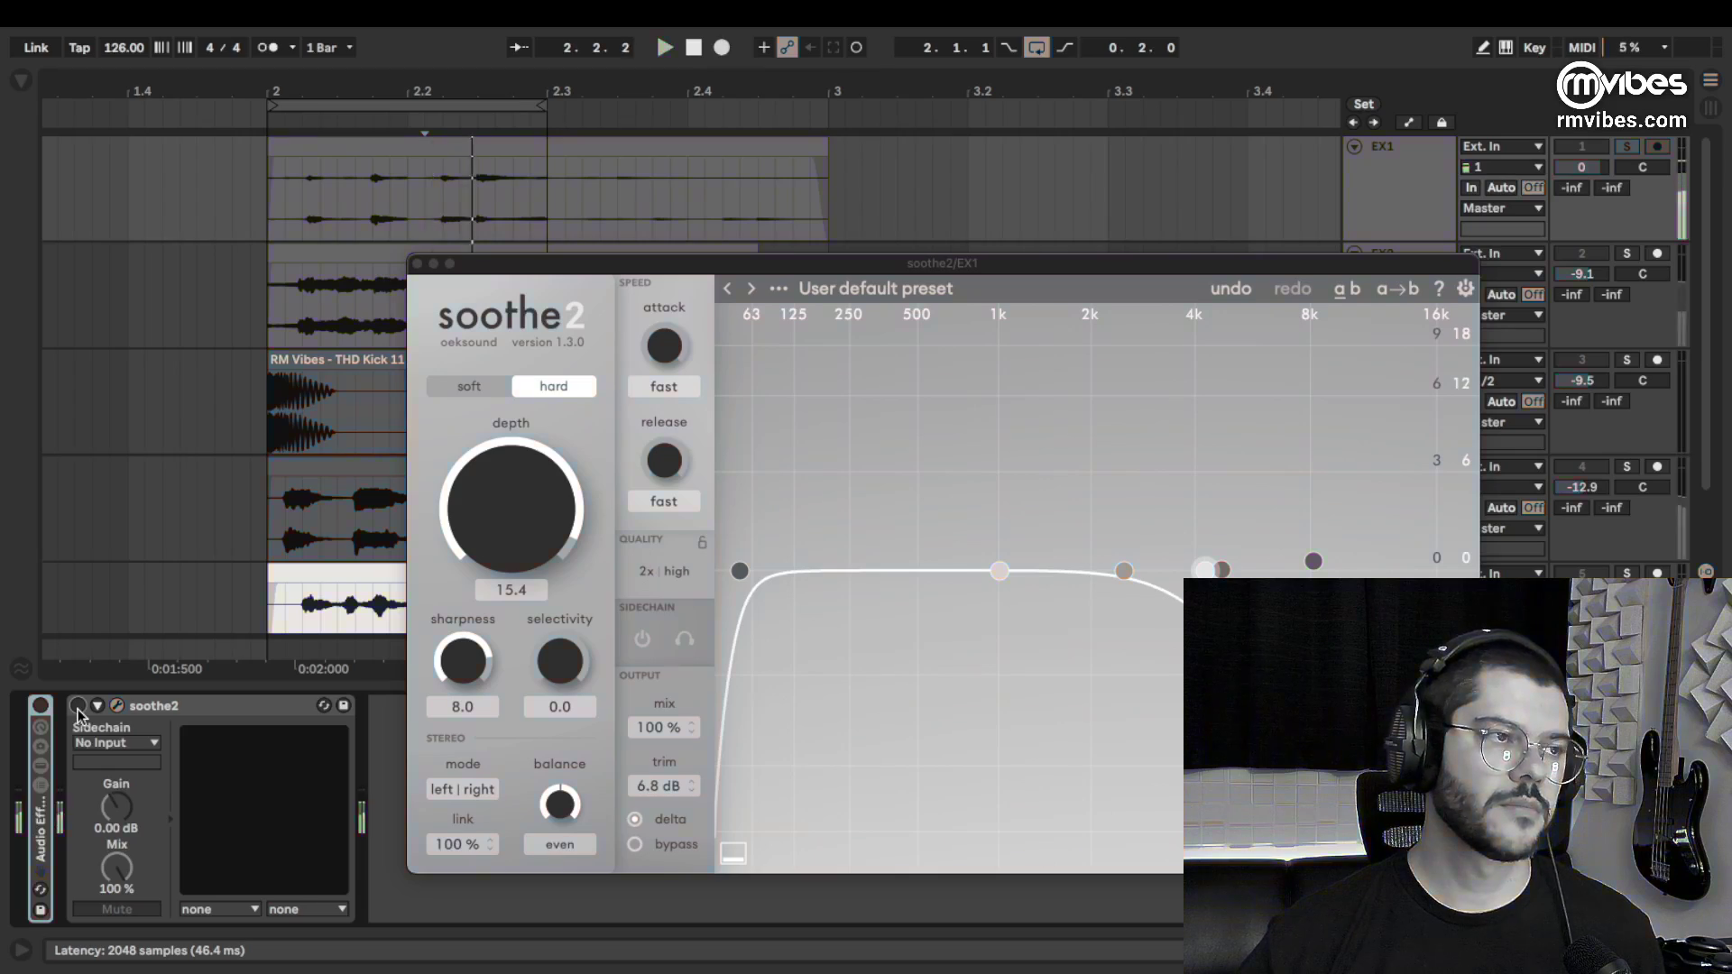
pyautogui.click(78, 711)
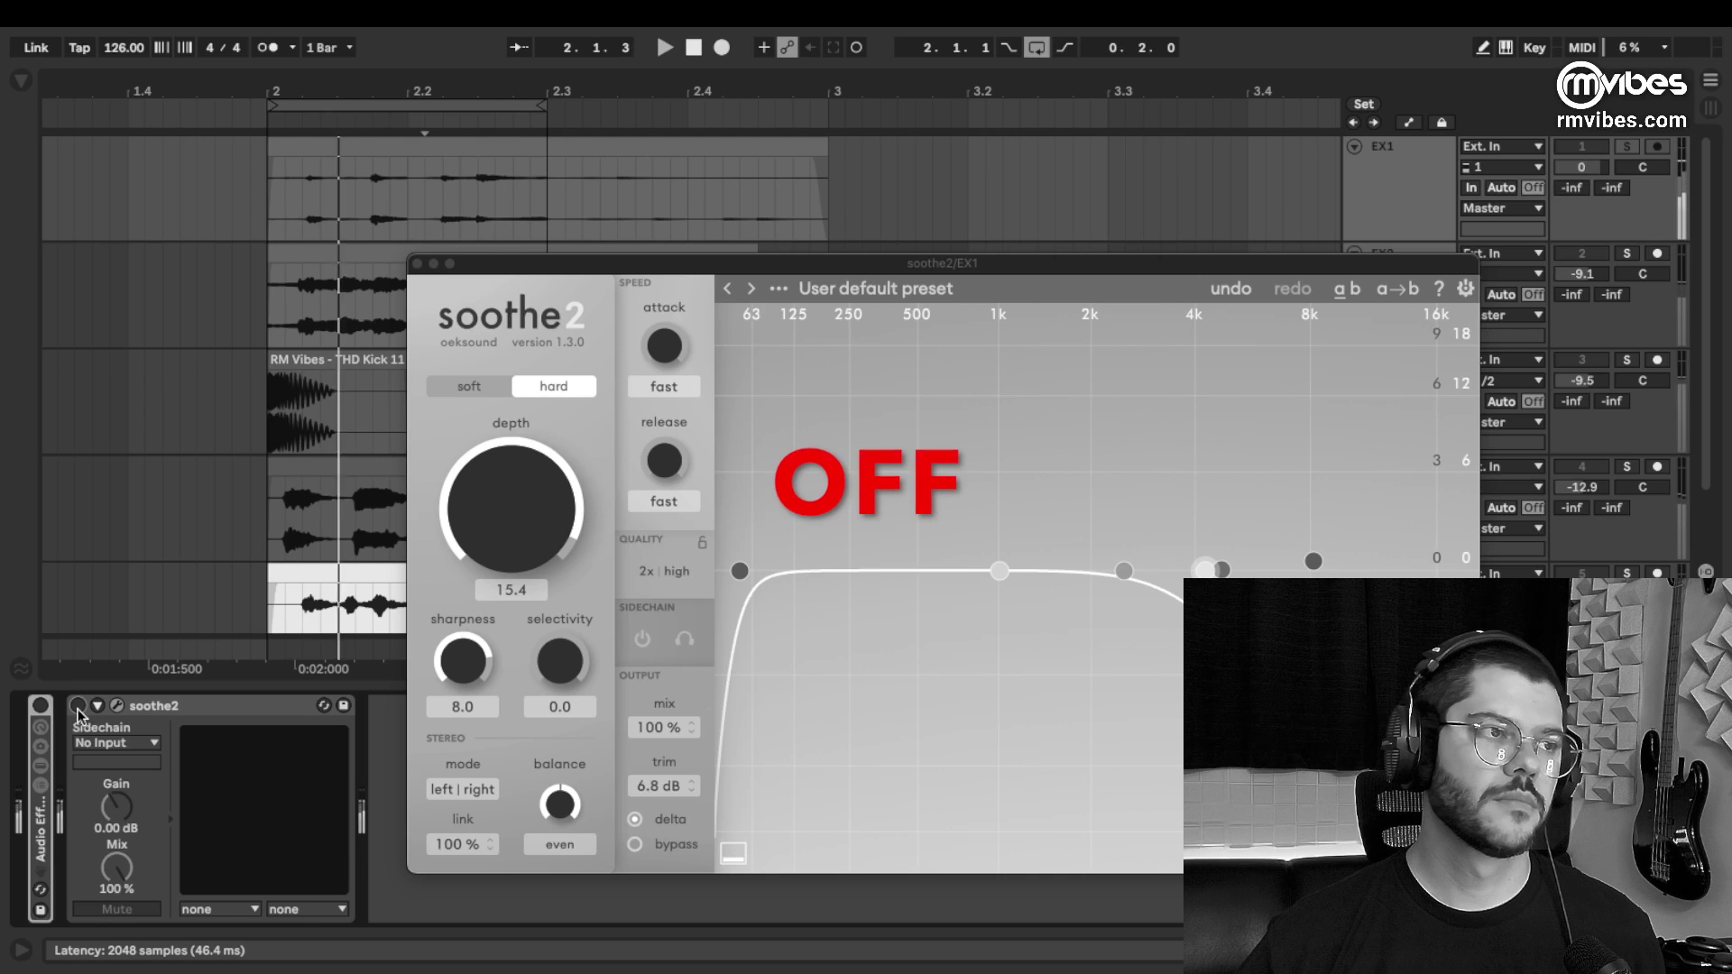
pyautogui.click(78, 709)
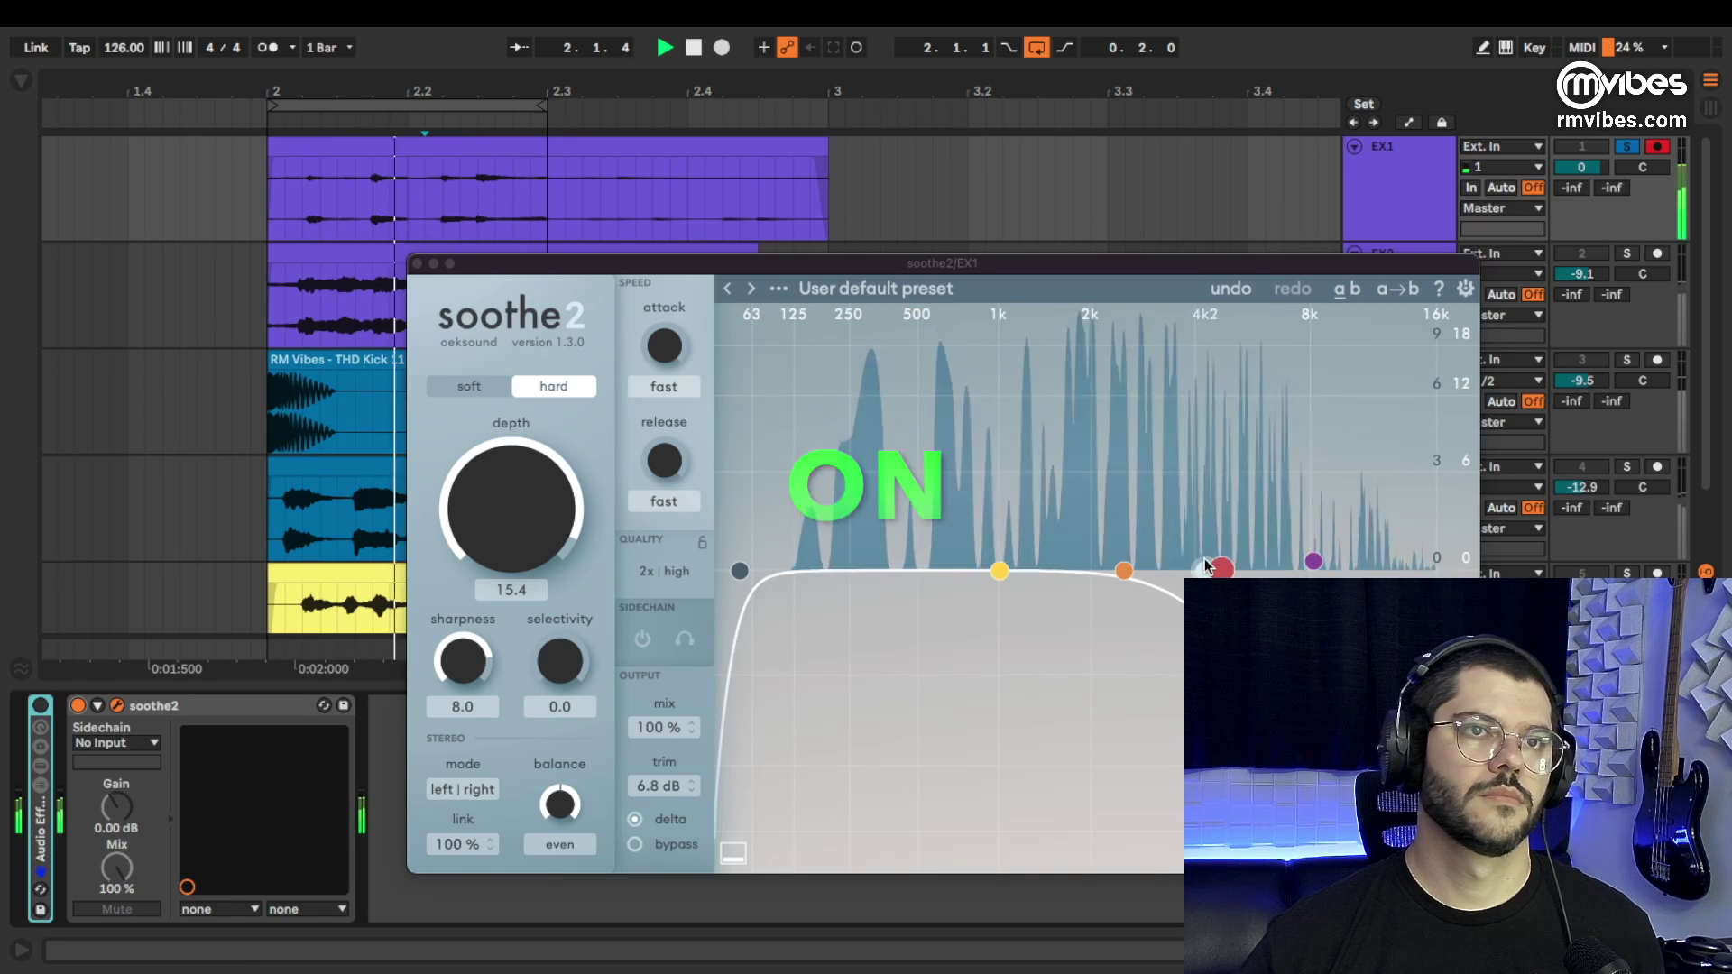
# Move the soothe2 high cut to 7.9 kHz and raise the depth to 18.0 while auditioning the loop.
pyautogui.moveTo(1193, 570); pyautogui.dragTo(1308, 567)
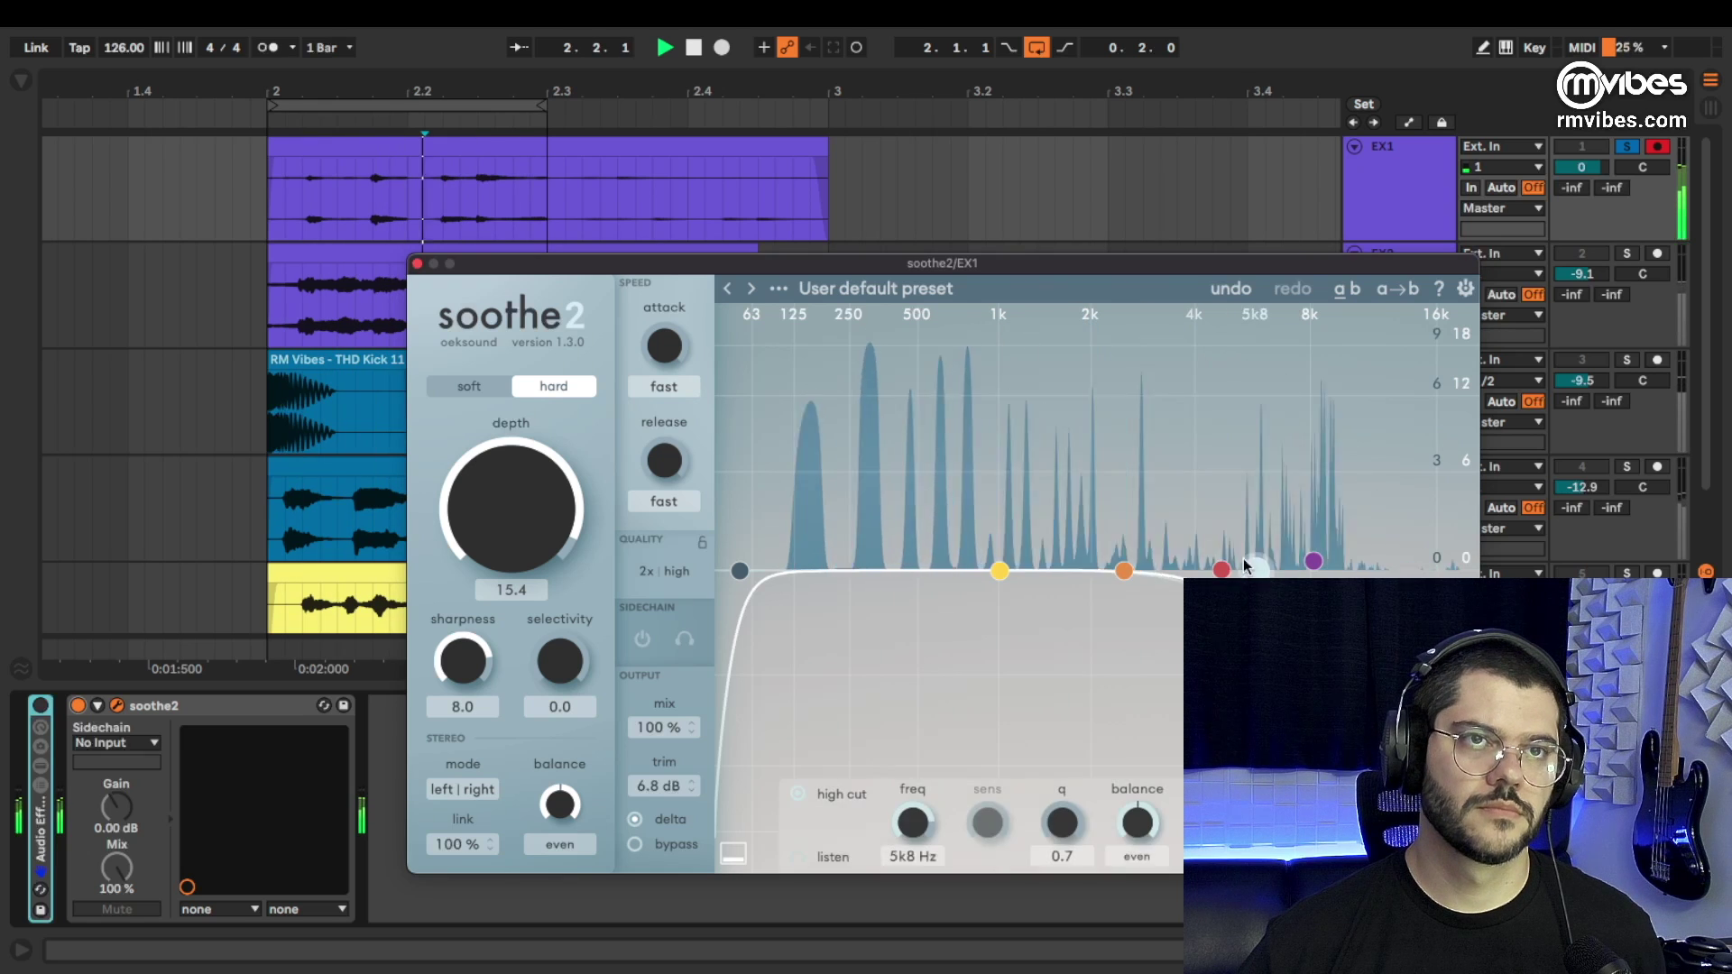
pyautogui.press('space')
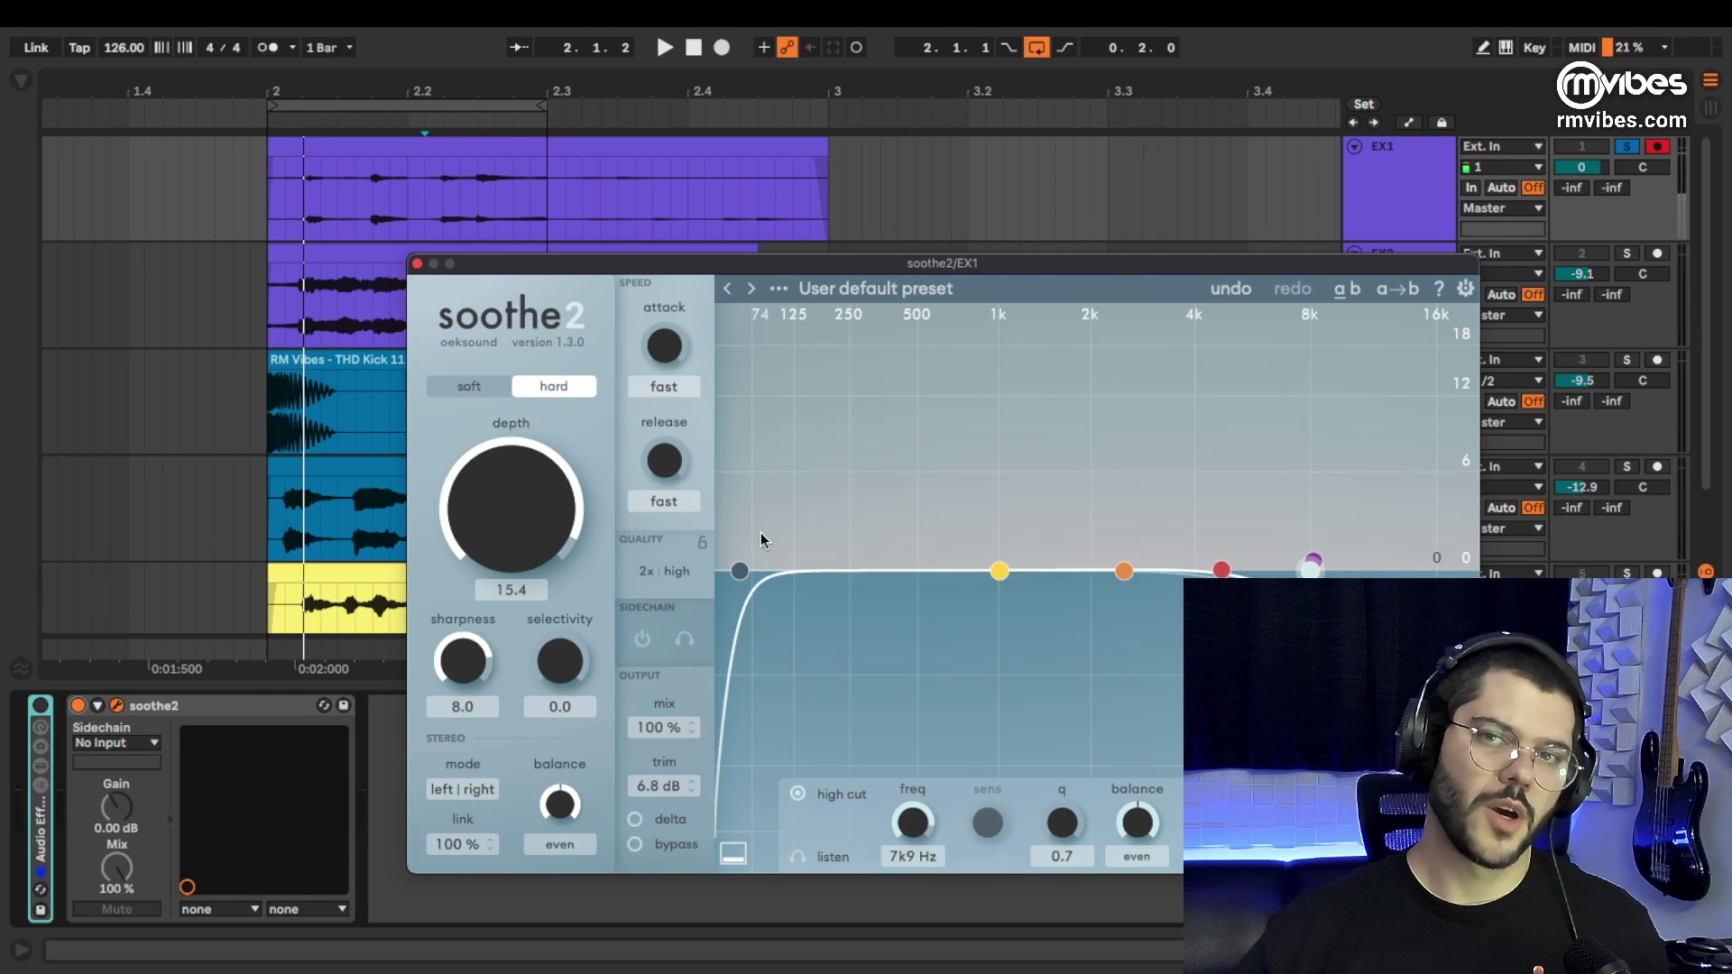
pyautogui.scroll(1, 514, 481)
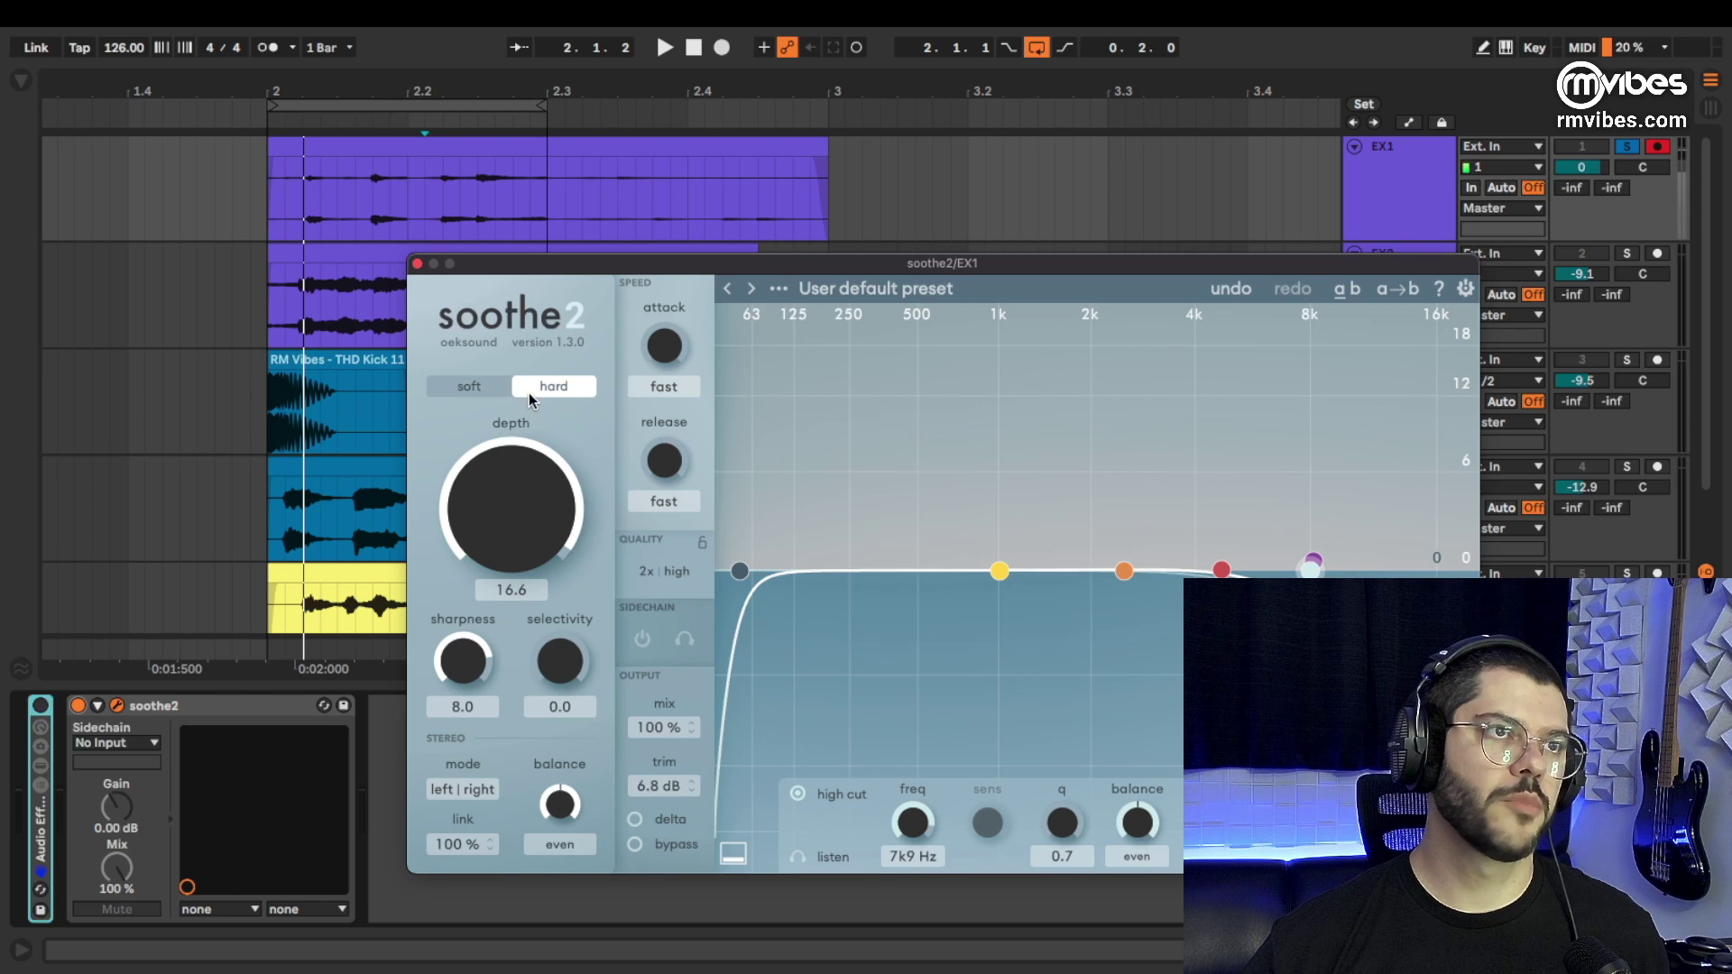
pyautogui.press('space')
pyautogui.scroll(7, 511, 505)
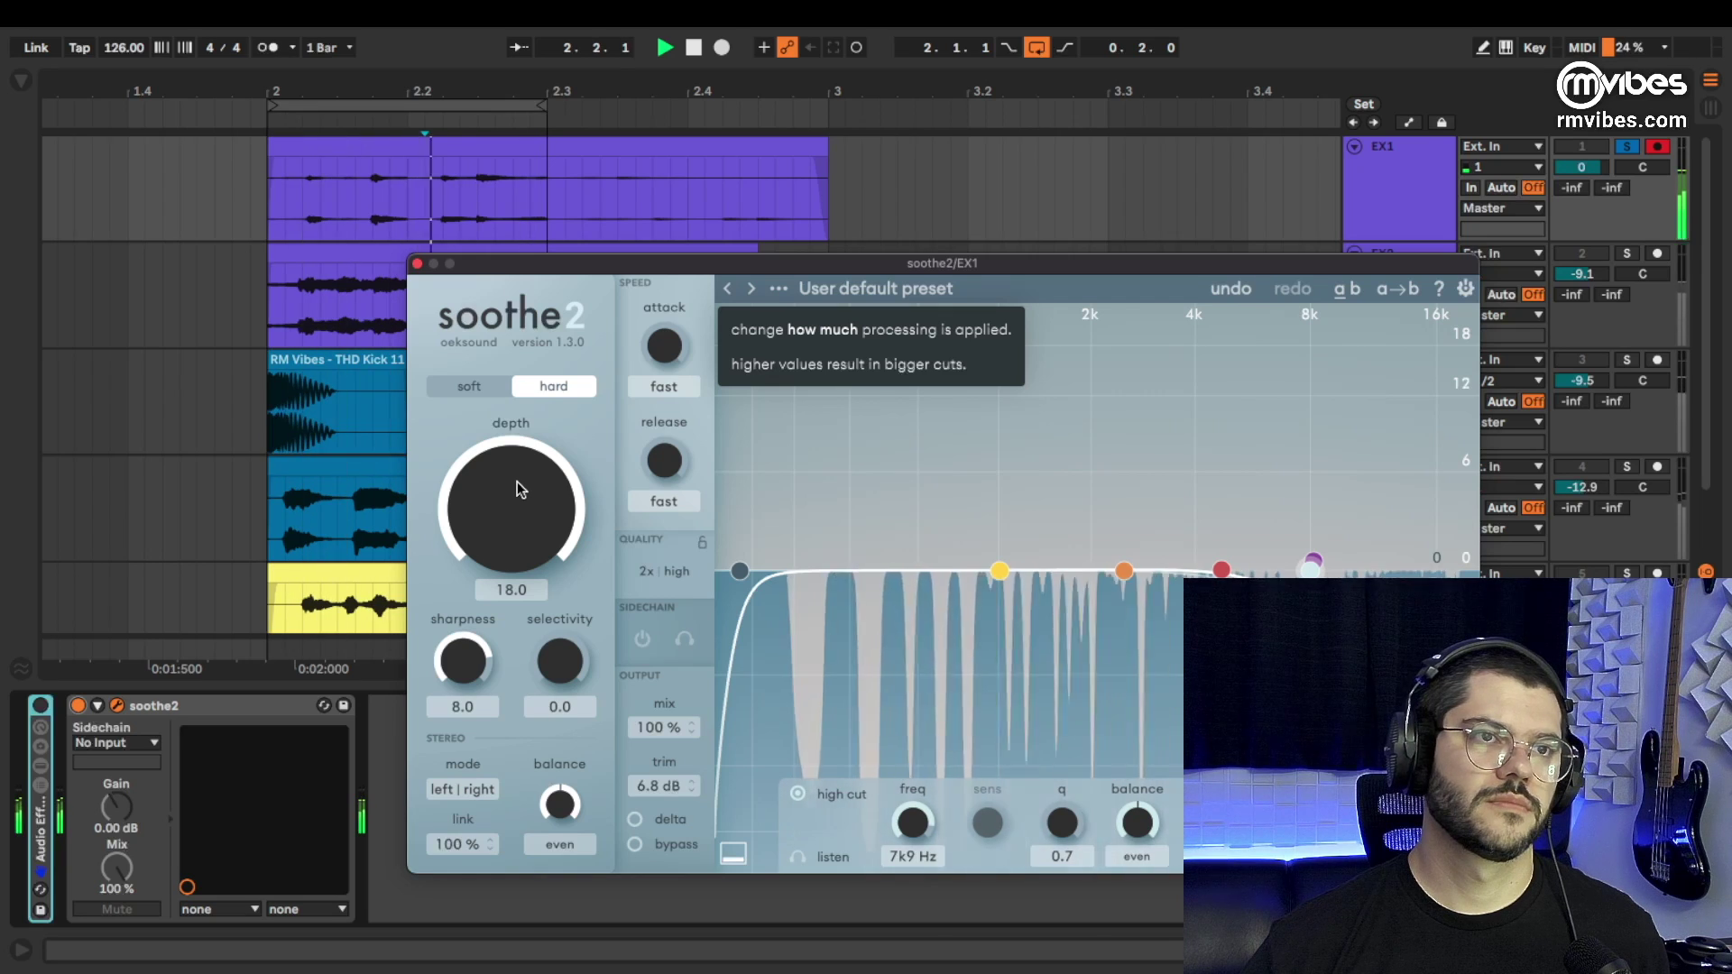
# Switch soothe2 to delta monitoring and adjust the depth to 16.3 while the loop plays.
pyautogui.click(635, 820)
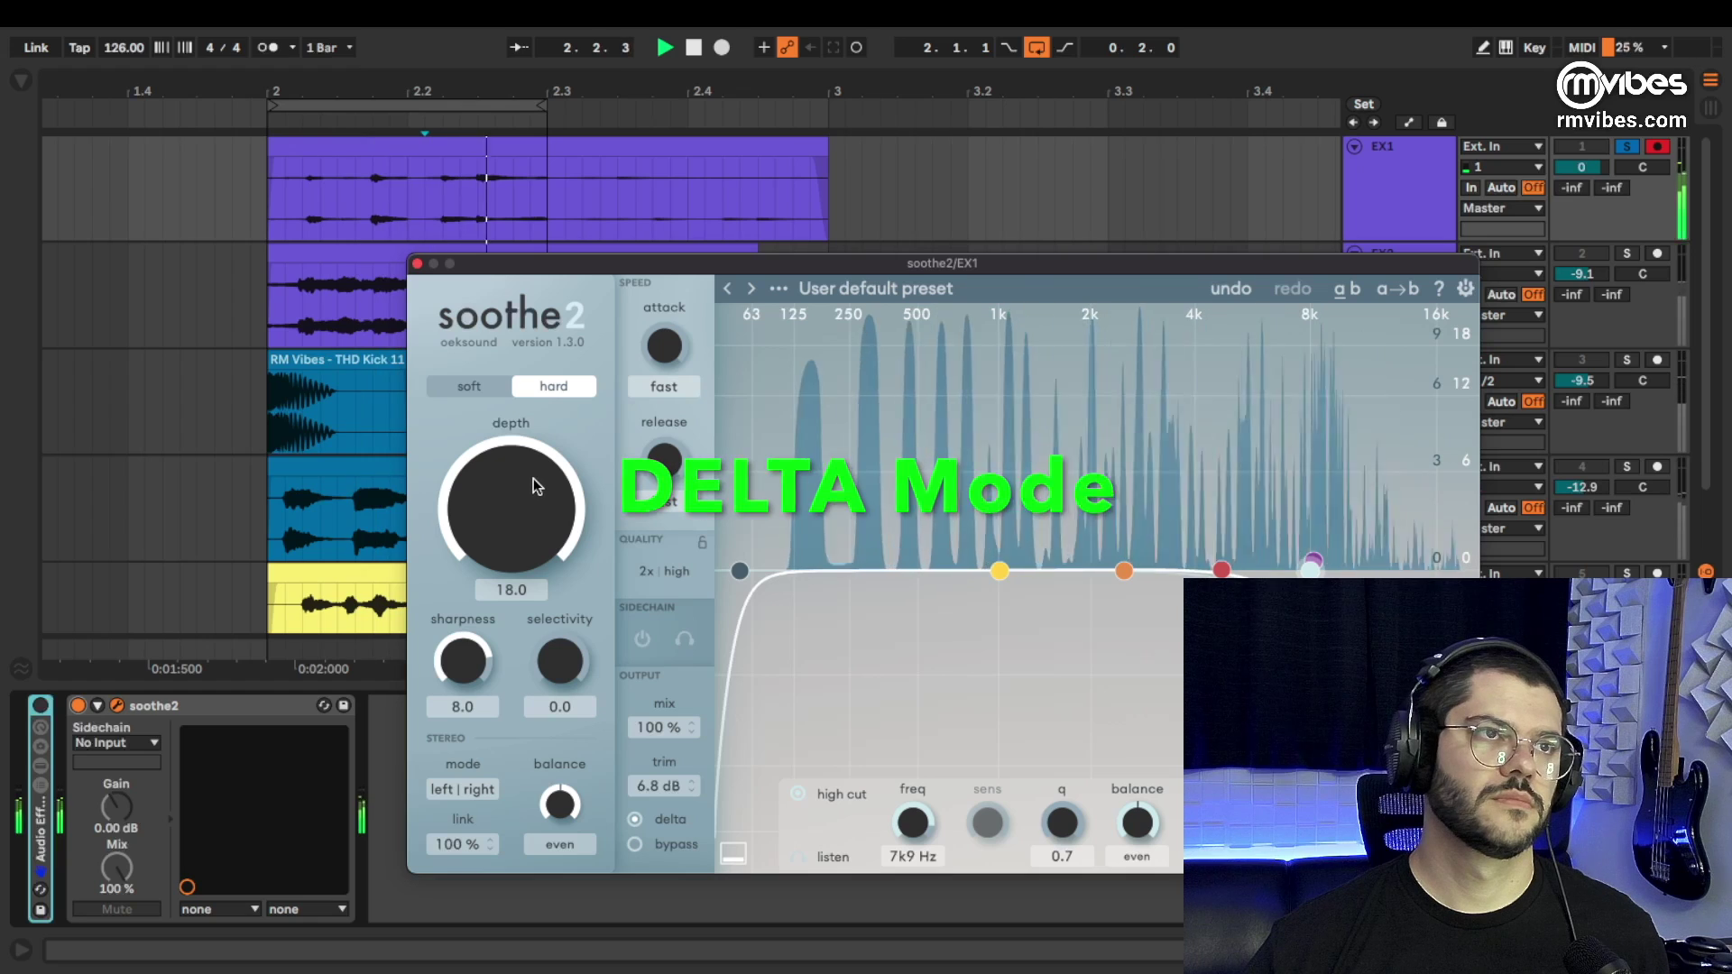
pyautogui.moveTo(525, 474); pyautogui.dragTo(533, 433)
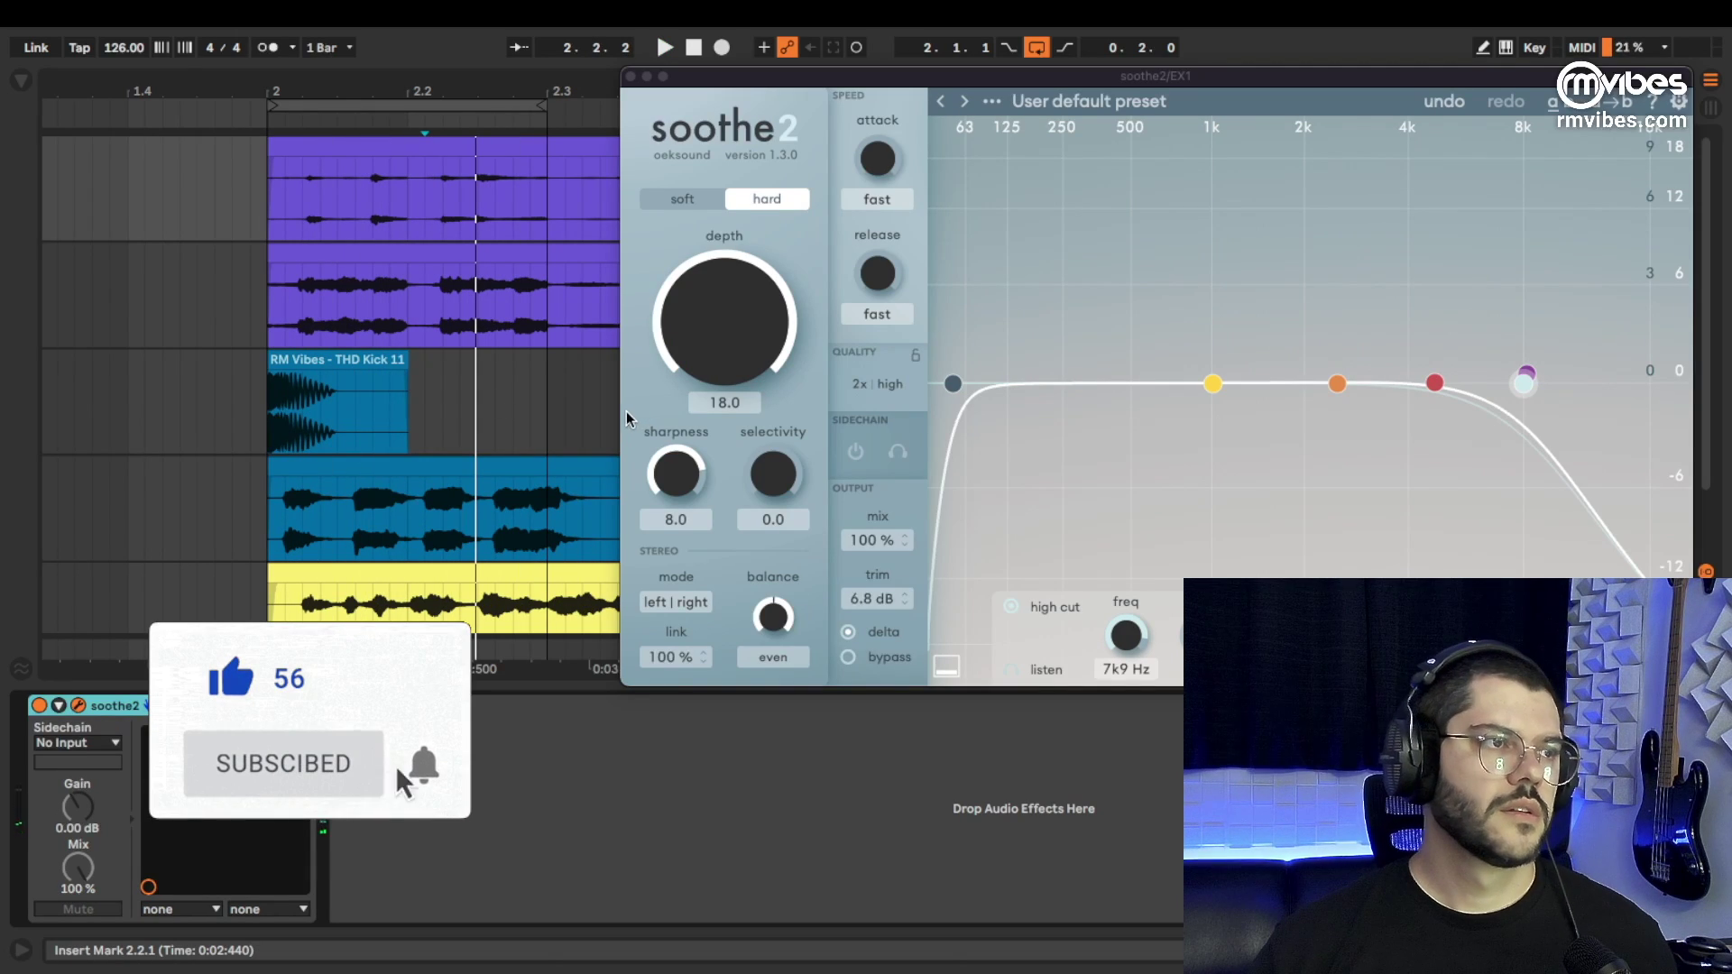
pyautogui.press('space')
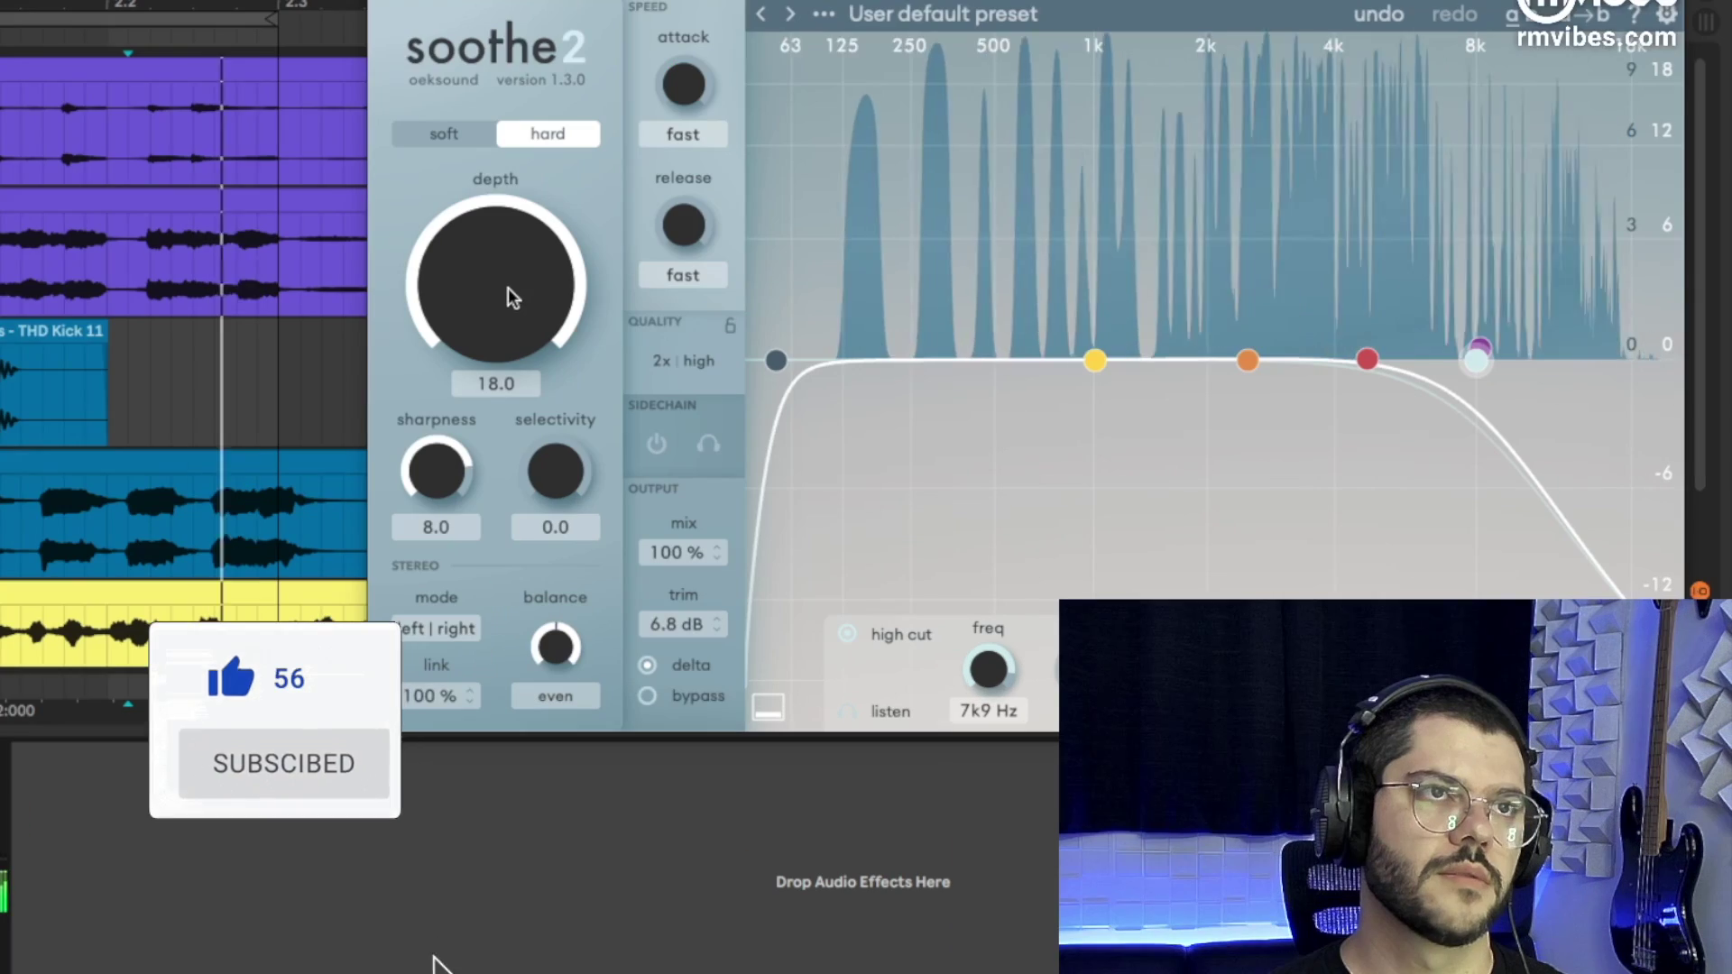
pyautogui.moveTo(501, 281)
pyautogui.mouseDown()
pyautogui.moveTo(489, 358)
pyautogui.moveTo(476, 254)
pyautogui.moveTo(471, 268)
pyautogui.mouseUp()
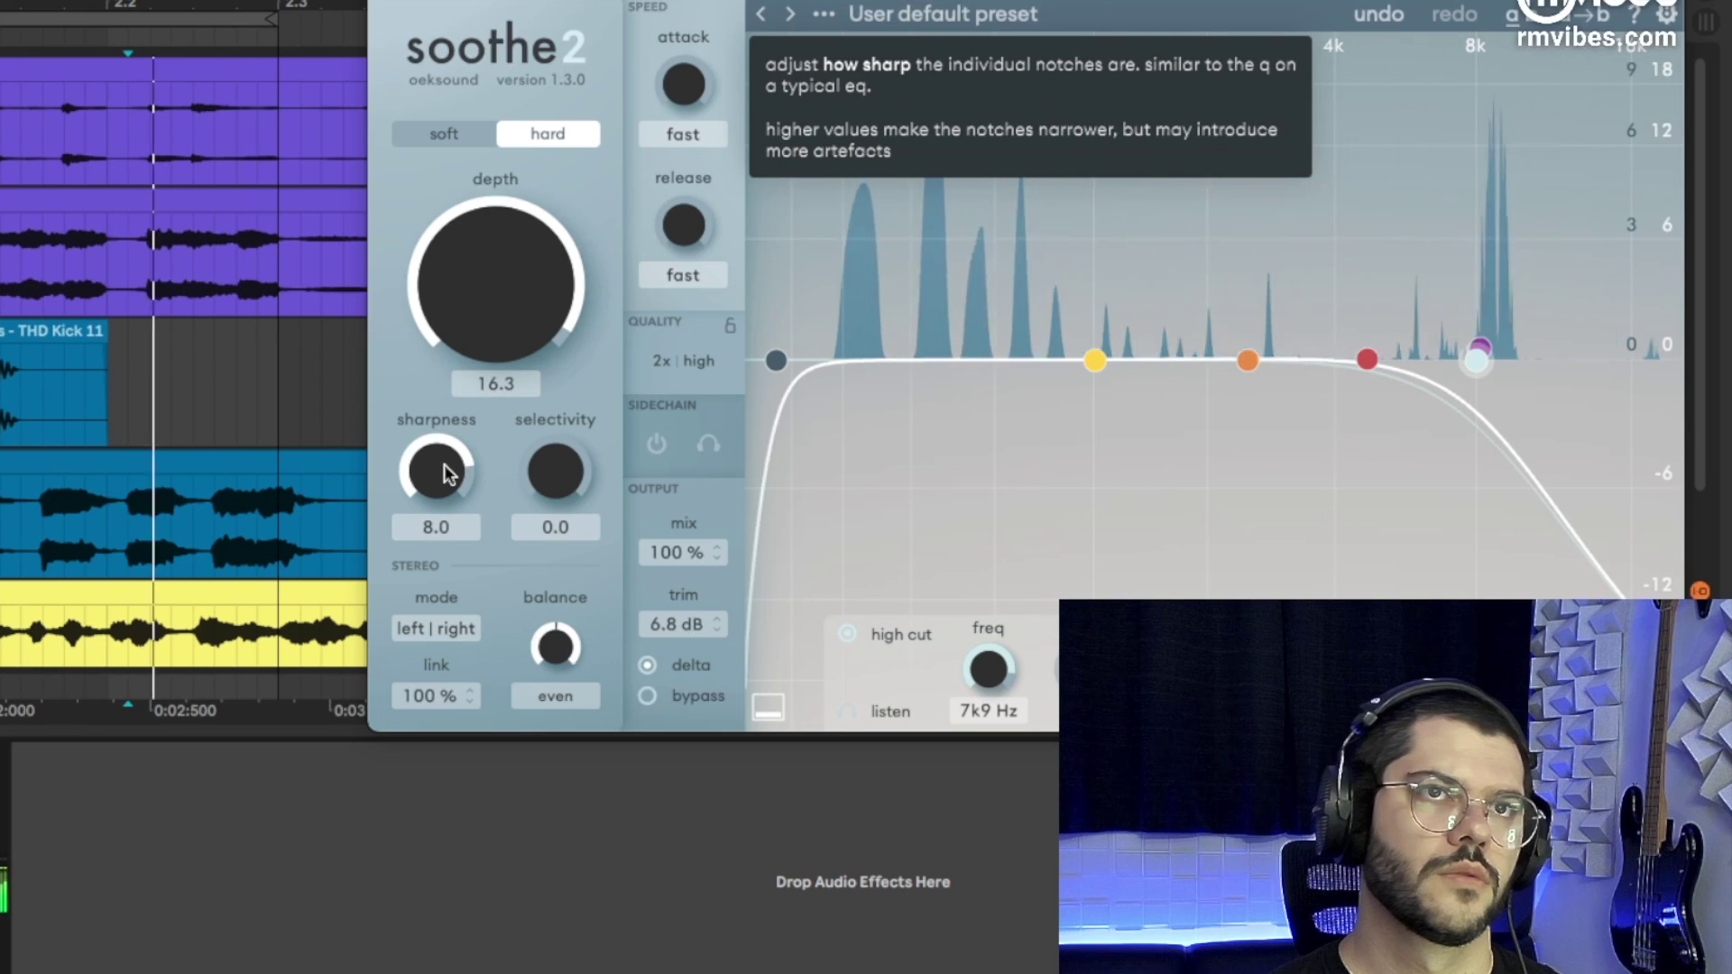
# Sweep the soothe2 sharpness down and up to 10.0, and settle it at 8.1.
pyautogui.moveTo(426, 543); pyautogui.dragTo(424, 577)
pyautogui.moveTo(434, 462)
pyautogui.mouseDown()
pyautogui.moveTo(430, 496)
pyautogui.moveTo(433, 443)
pyautogui.mouseUp()
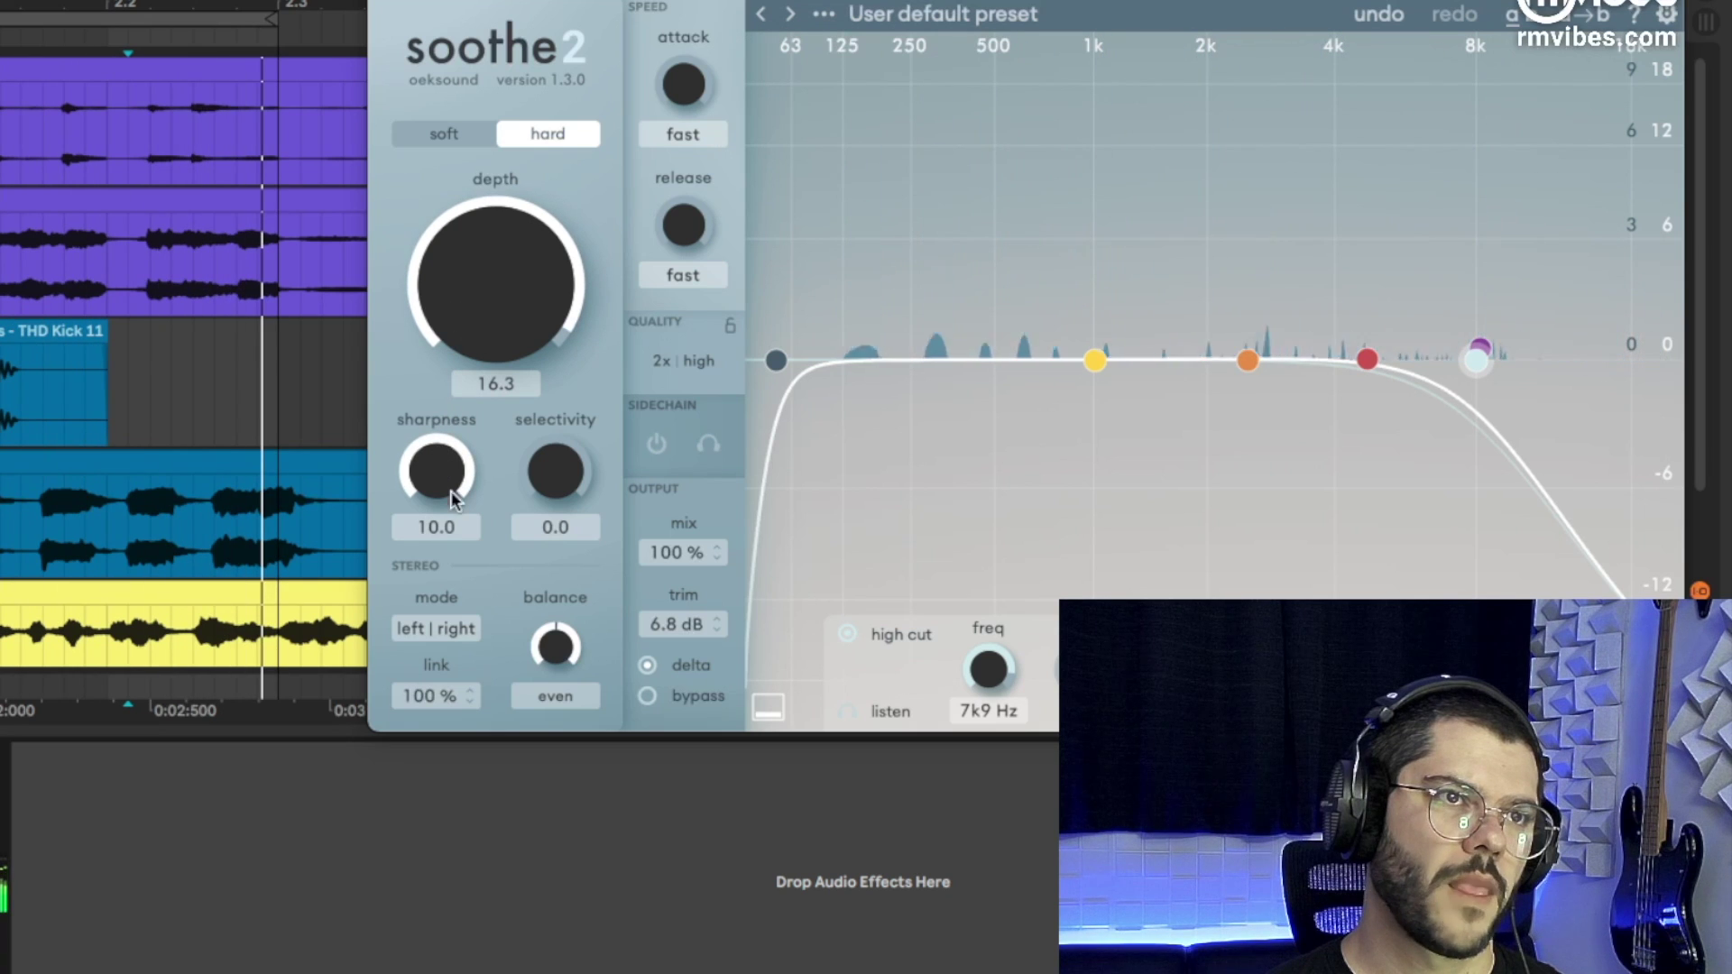
pyautogui.moveTo(442, 478)
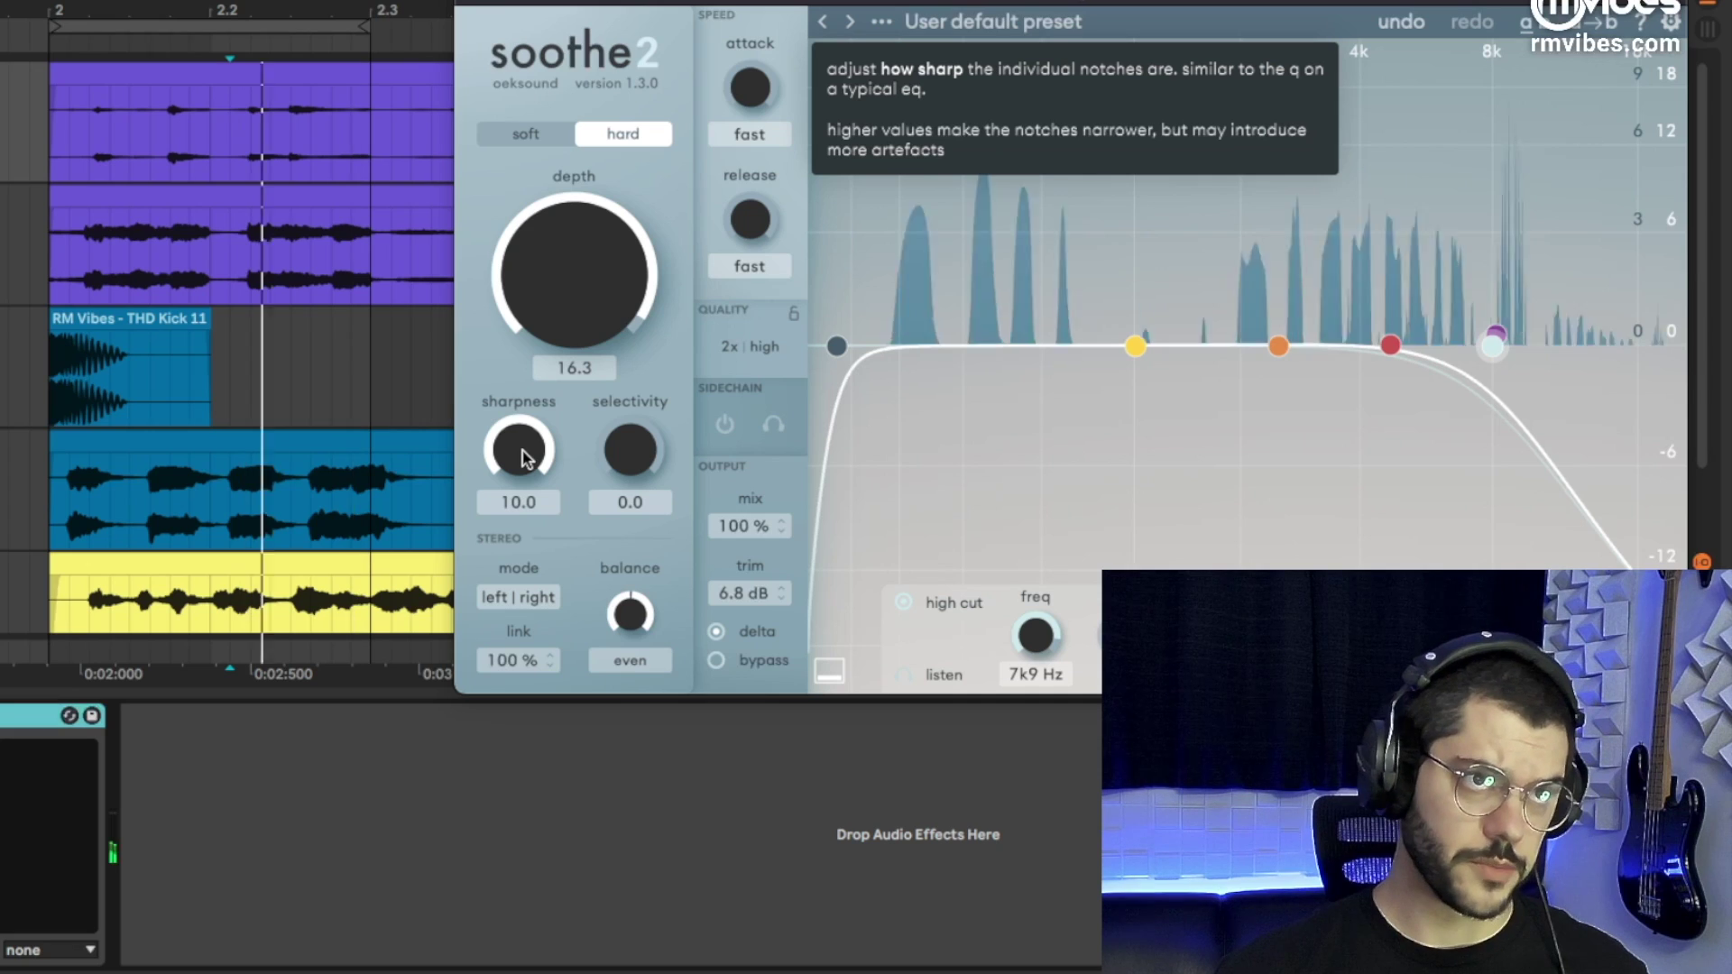
pyautogui.moveTo(527, 458); pyautogui.dragTo(491, 509)
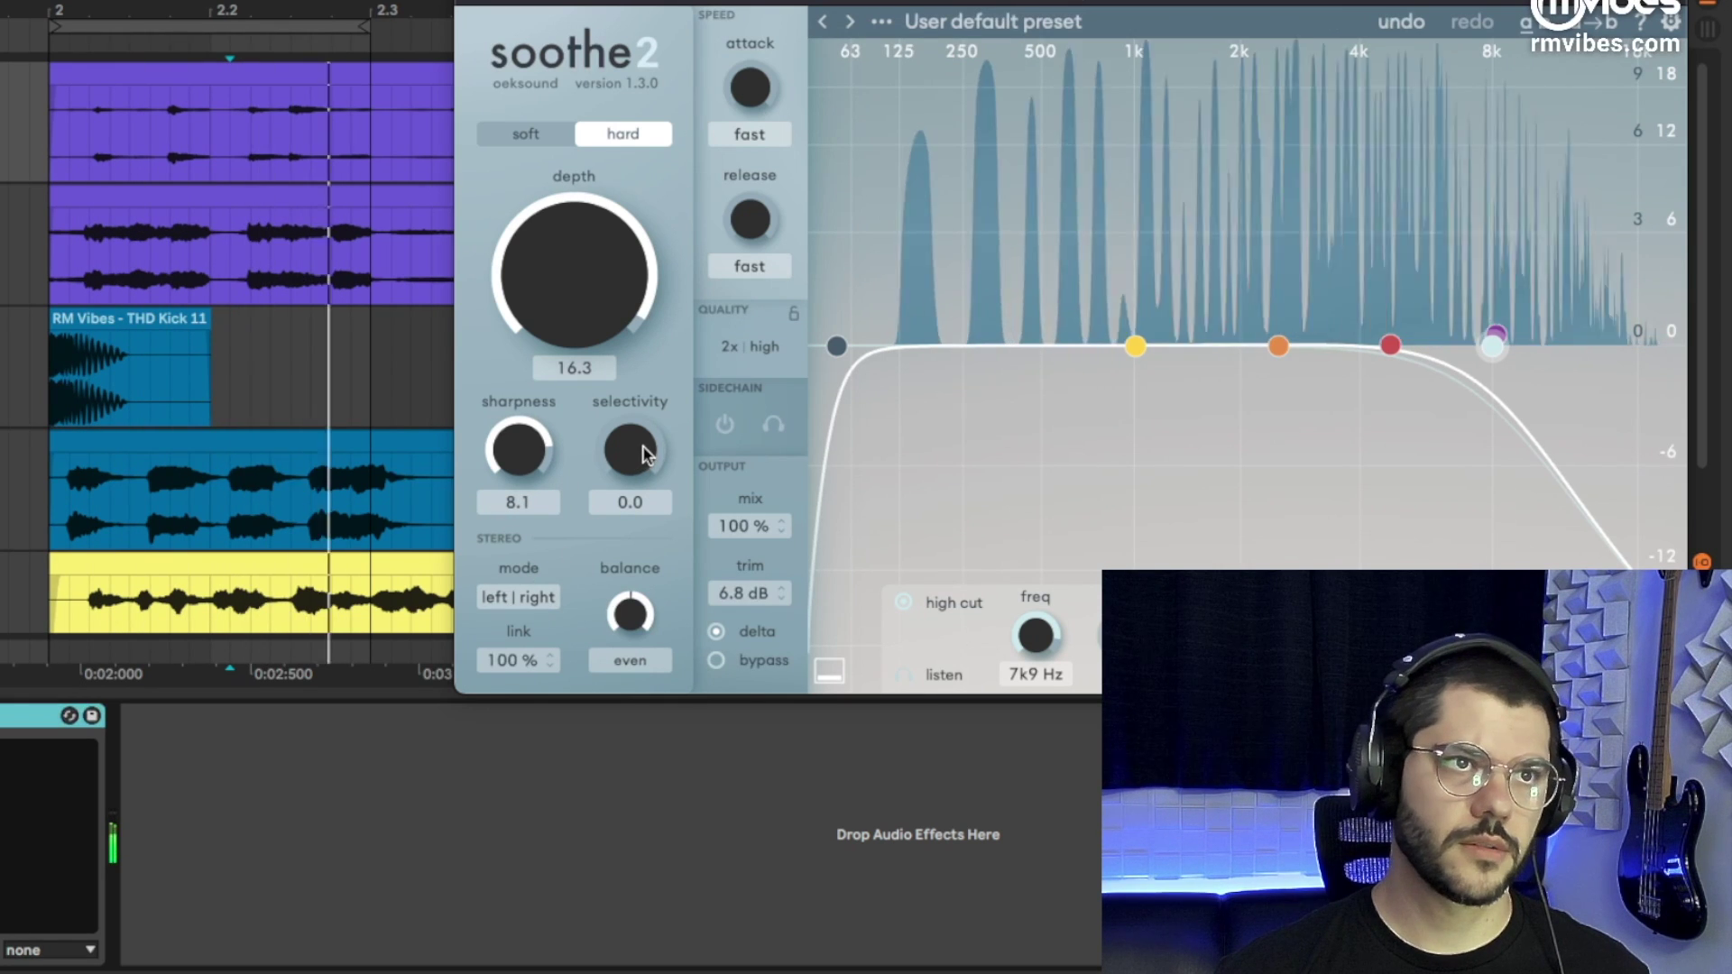
# Try the selectivity control, return it to 0.0, and set the soothe2 depth to 16.6.
pyautogui.moveTo(610, 467); pyautogui.dragTo(659, 483)
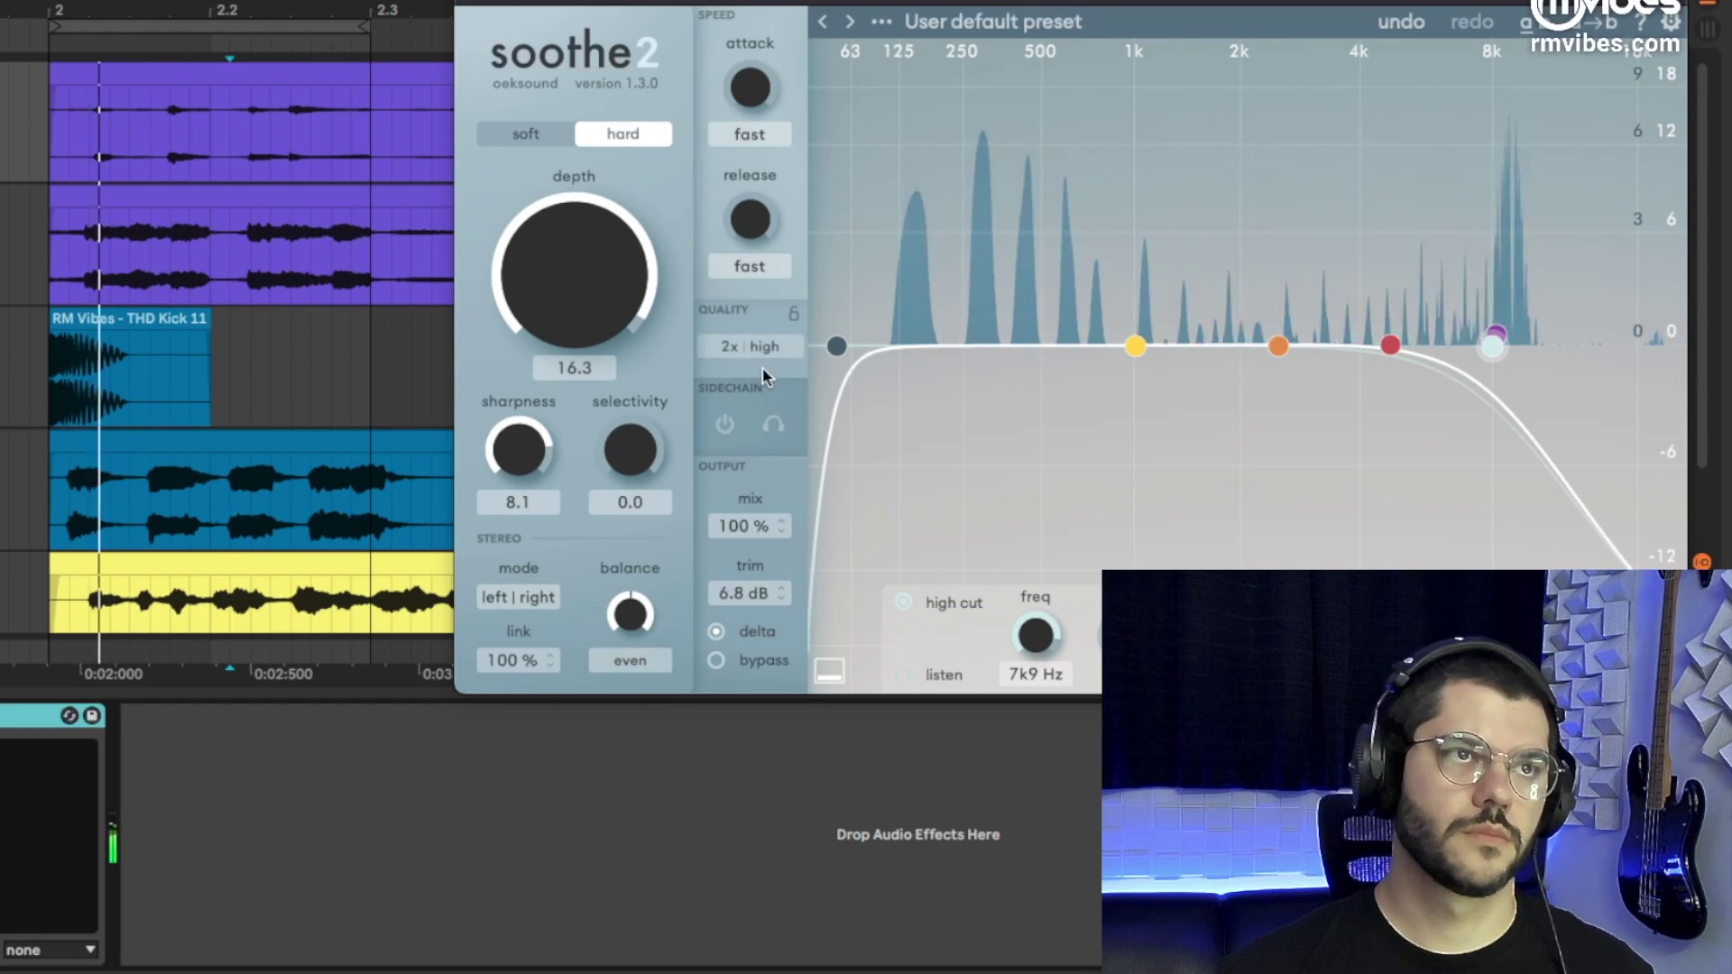
pyautogui.moveTo(598, 311); pyautogui.dragTo(596, 296)
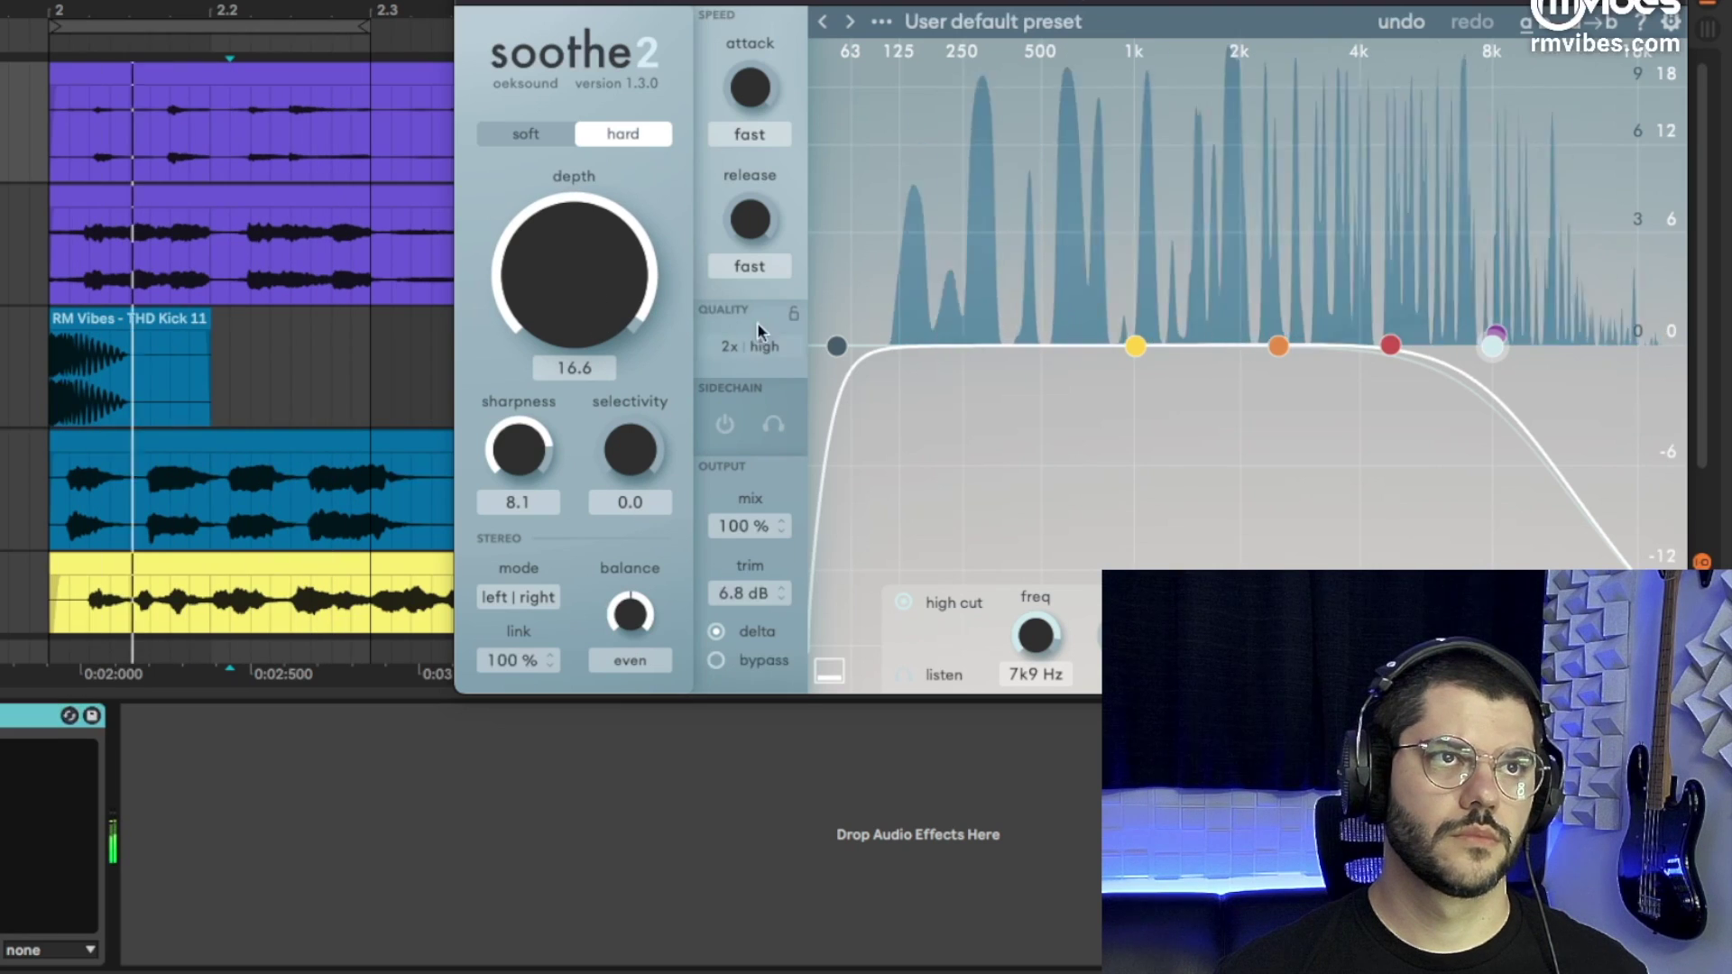
# Try other release and attack speeds, return both to fast, and open the oversample and resolution quality settings.
pyautogui.moveTo(750, 213); pyautogui.dragTo(781, 248)
pyautogui.moveTo(750, 88)
pyautogui.mouseDown()
pyautogui.moveTo(749, 11)
pyautogui.moveTo(763, 113)
pyautogui.mouseUp()
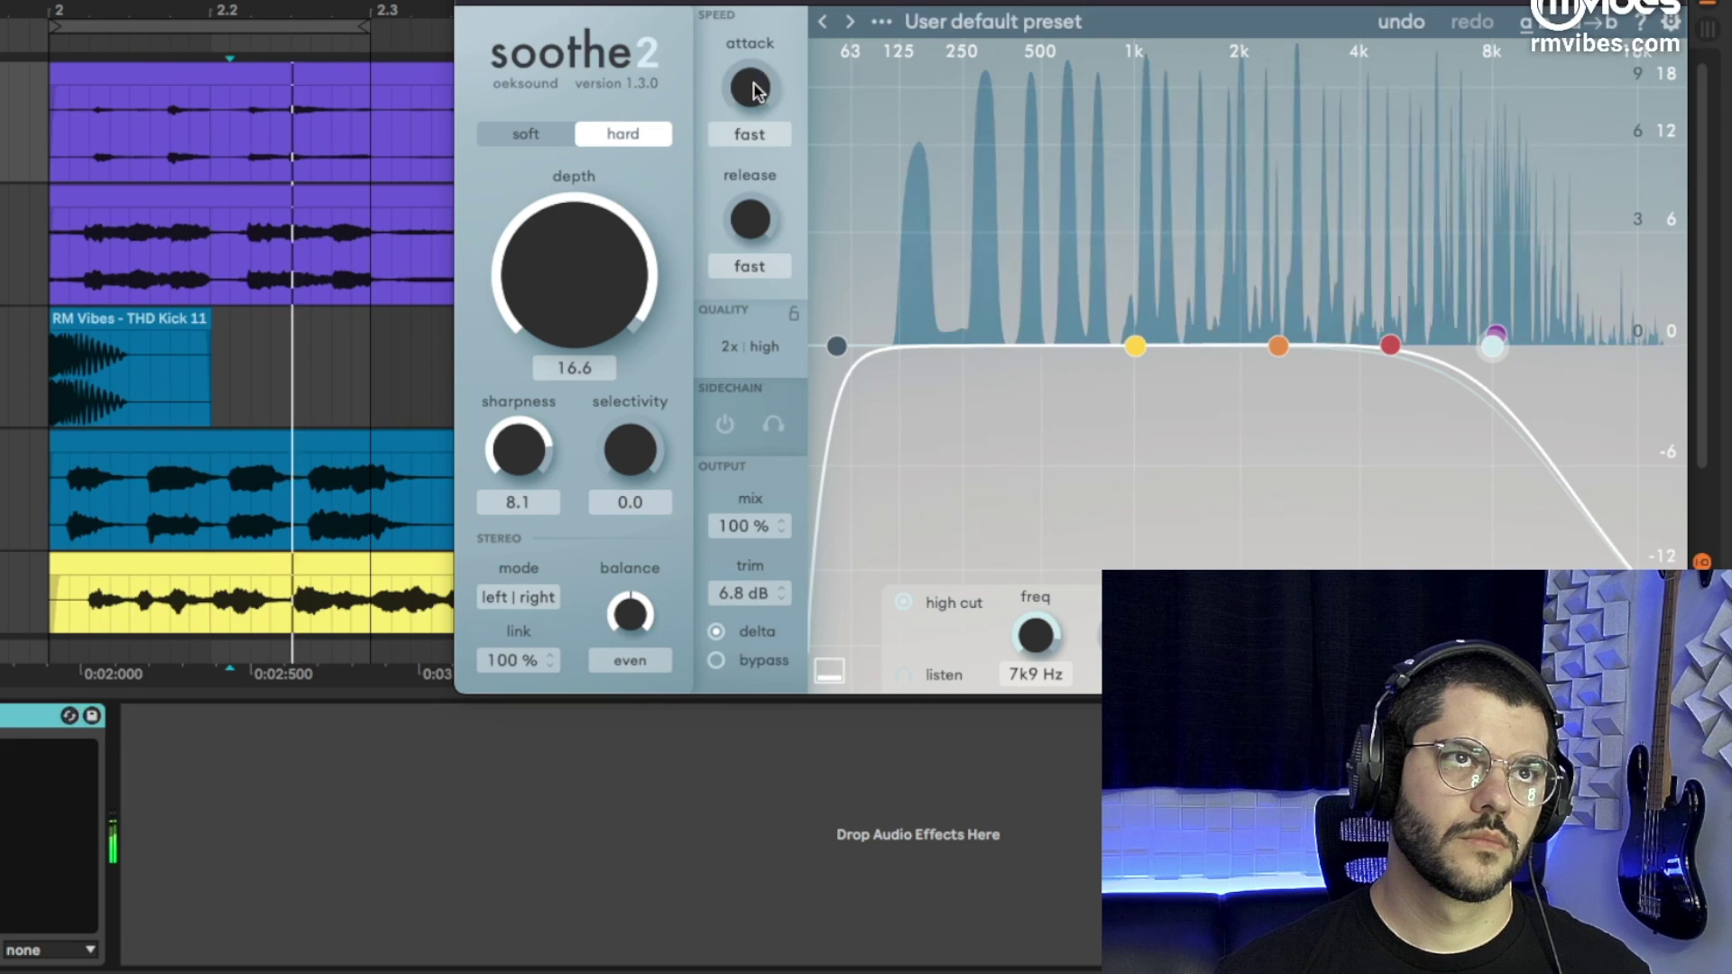
pyautogui.click(729, 352)
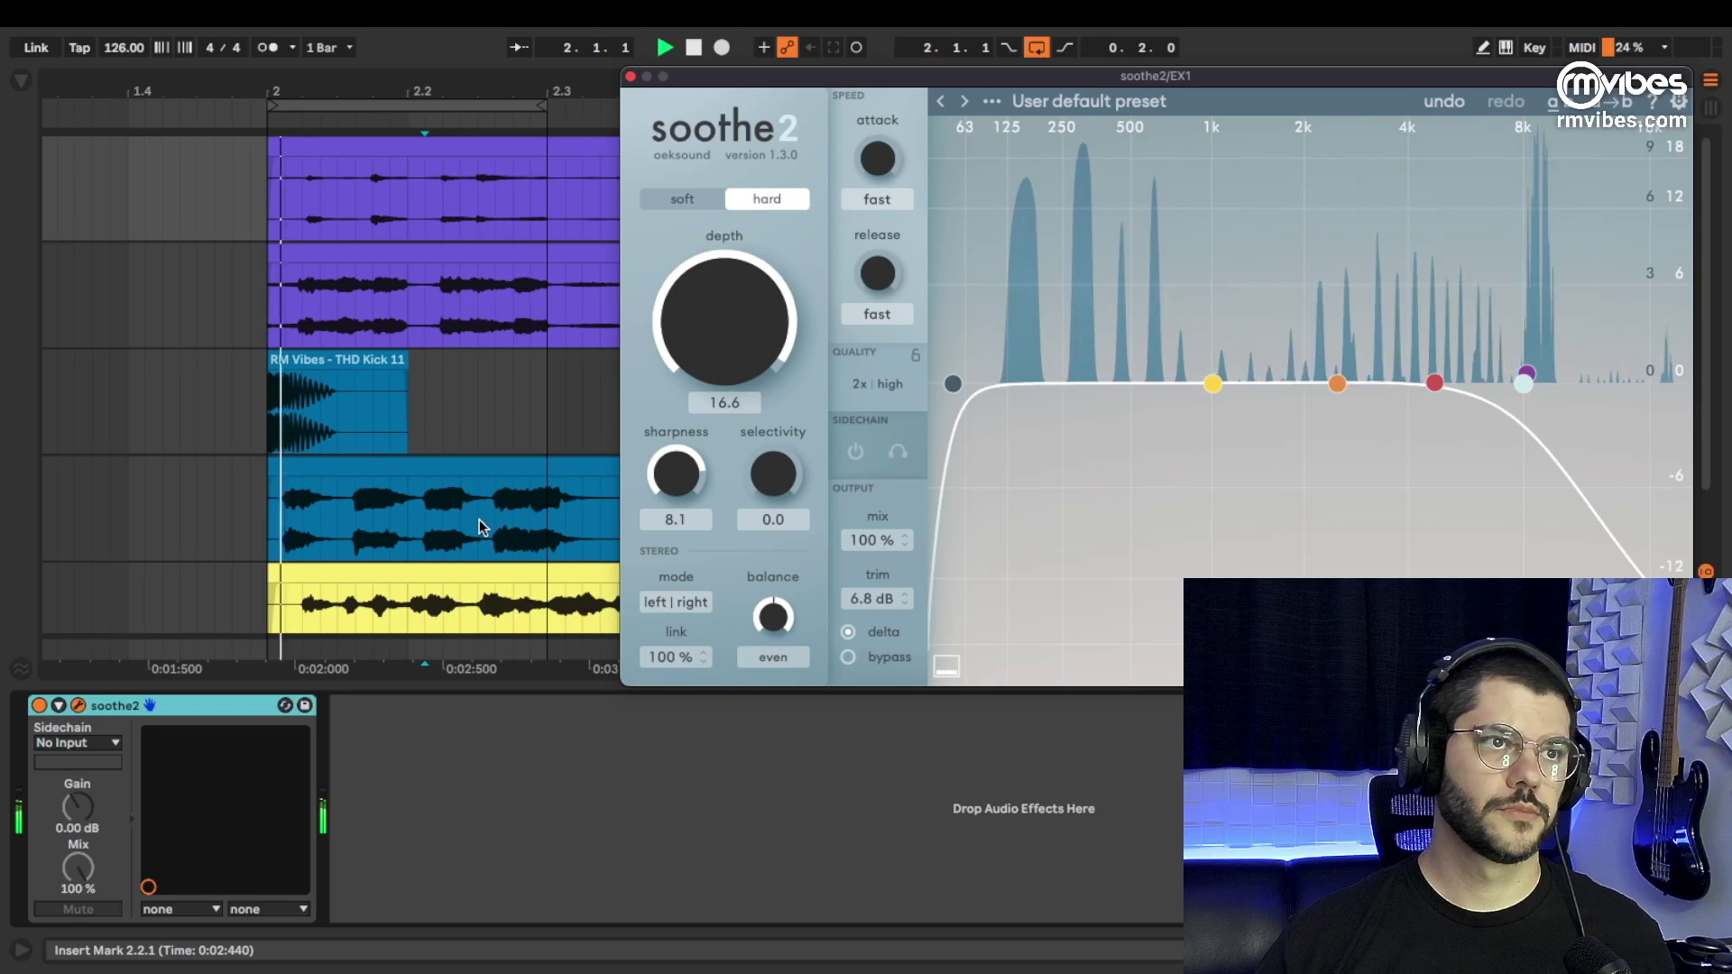
# Compare the EX1 loop with soothe2 turned off and on, leaving the device on.
pyautogui.click(39, 706)
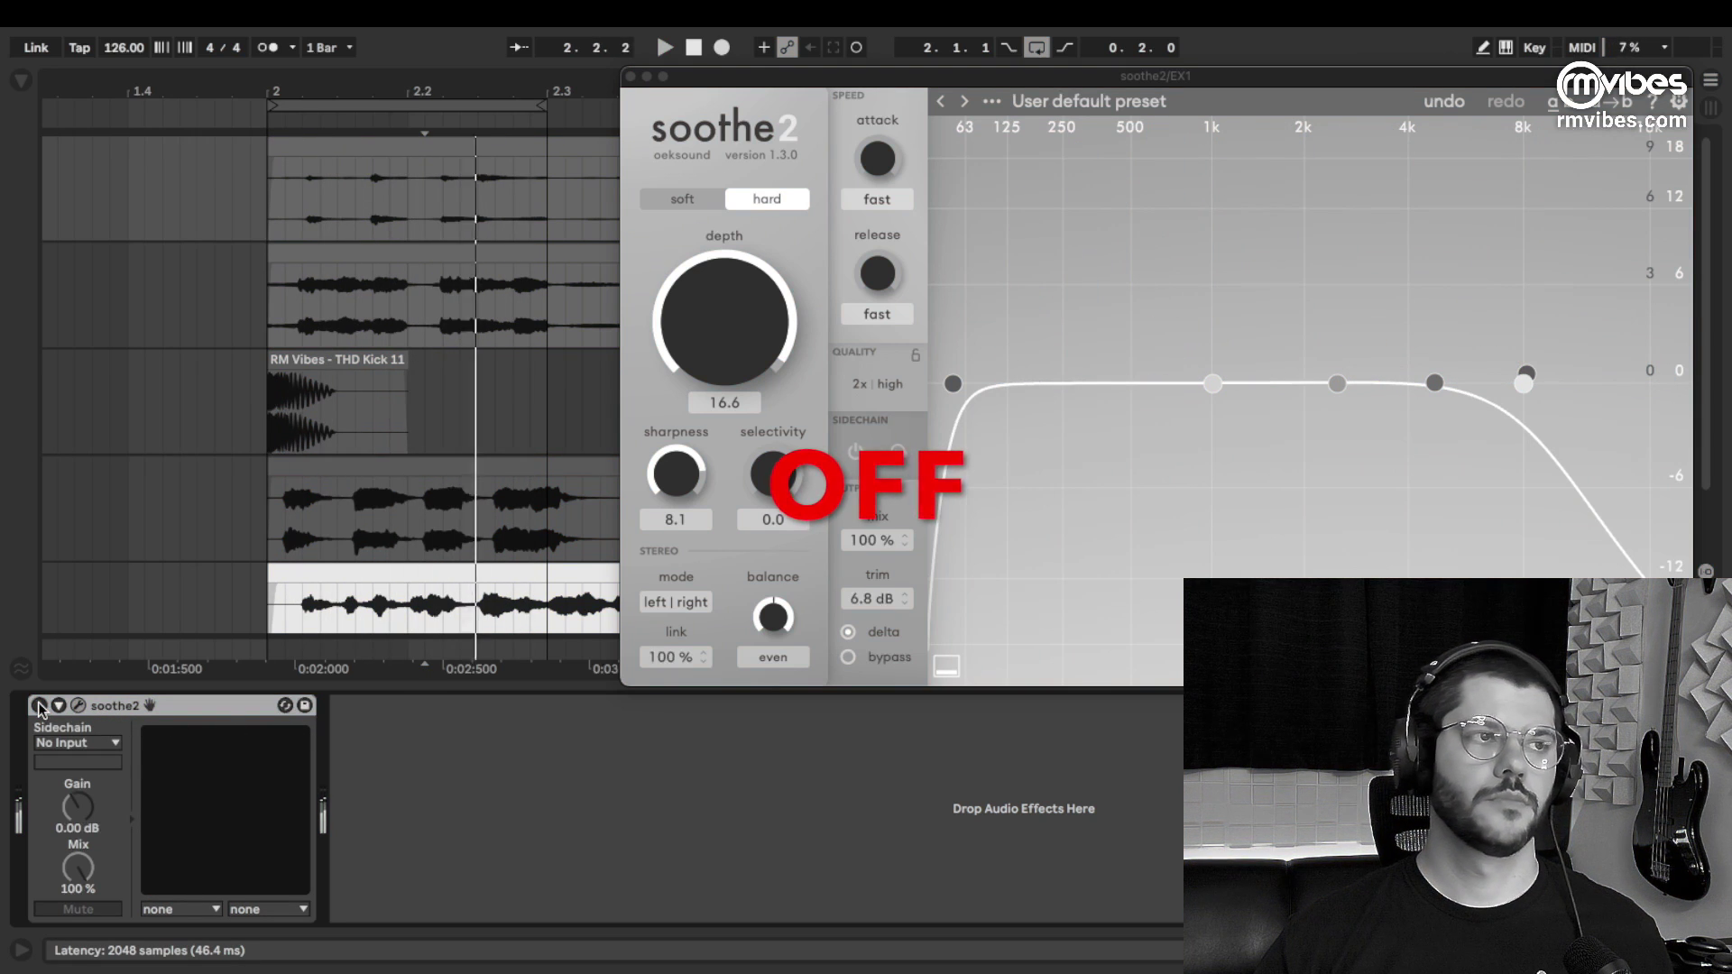
pyautogui.click(39, 706)
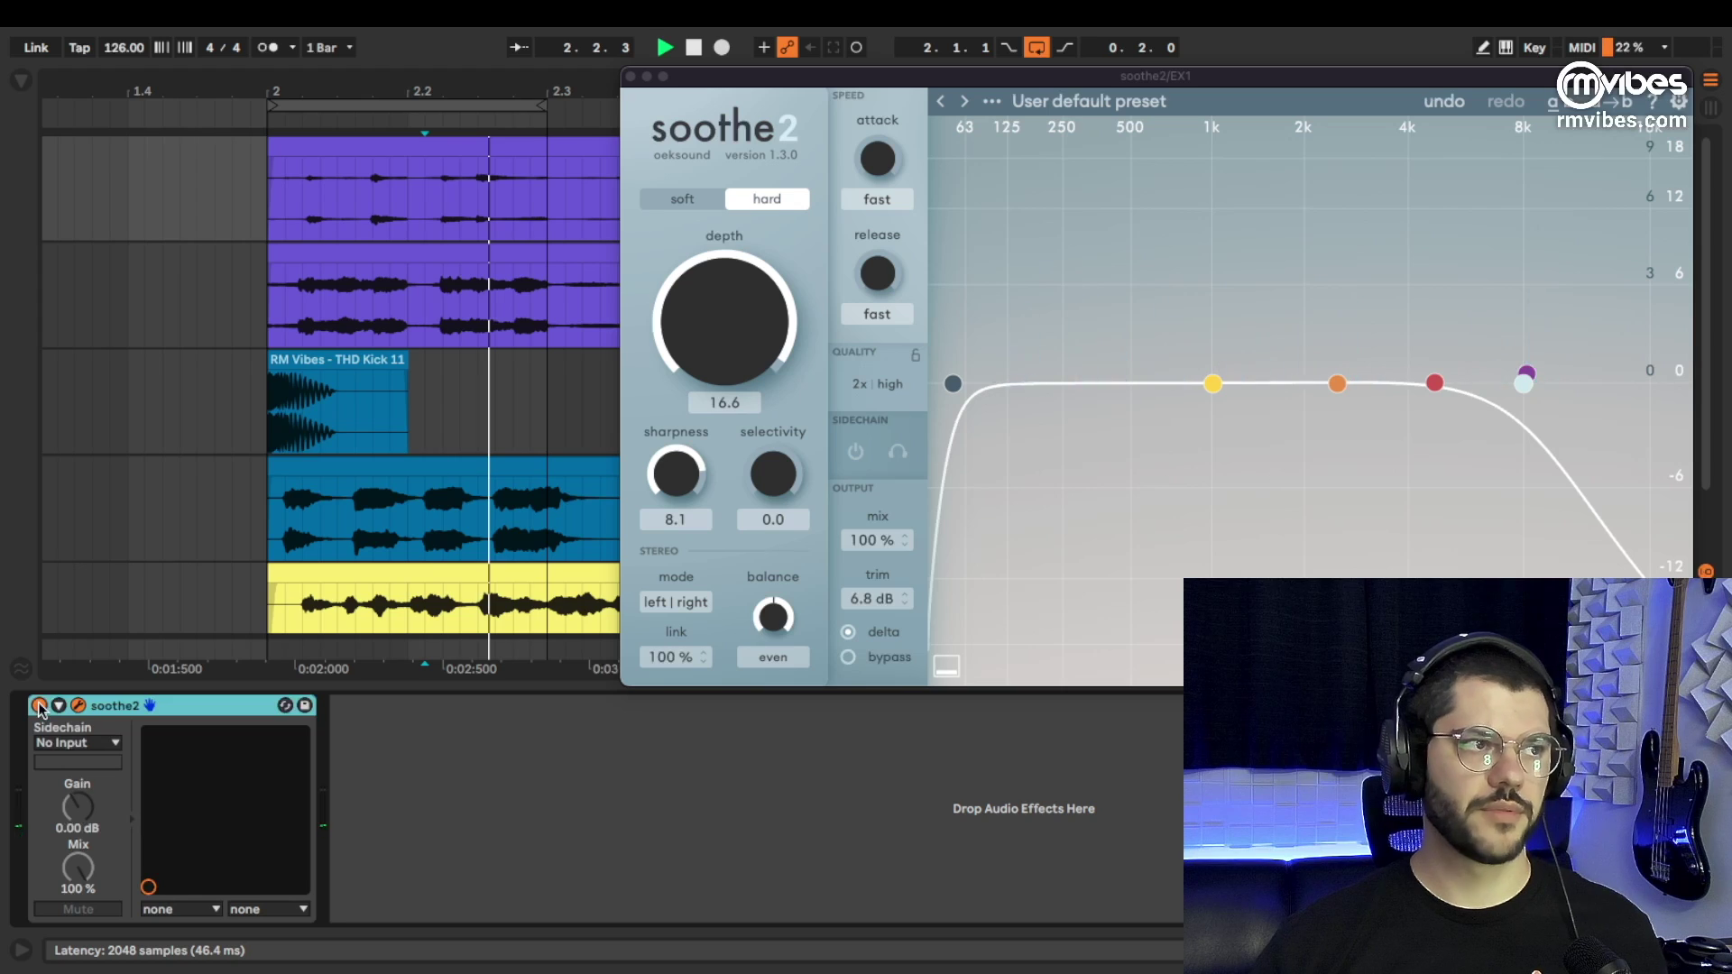
pyautogui.press('space')
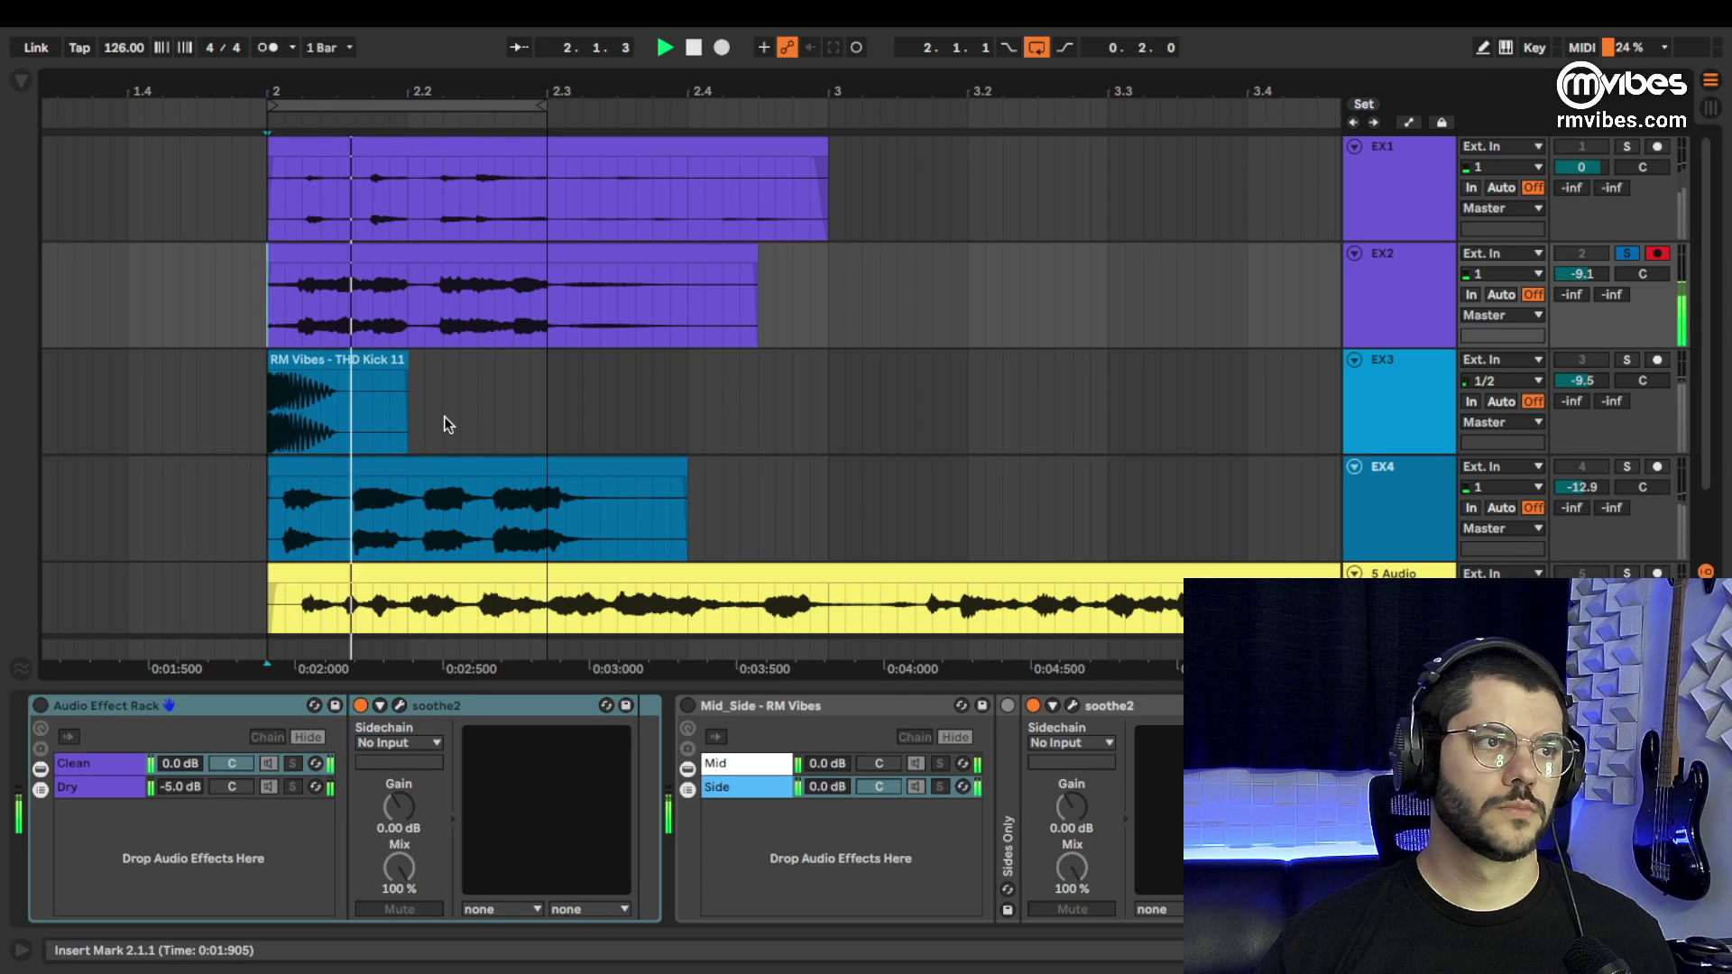
# Place the insert mark in the EX2 clip and activate that track's Audio Effect Rack.
pyautogui.click(408, 302)
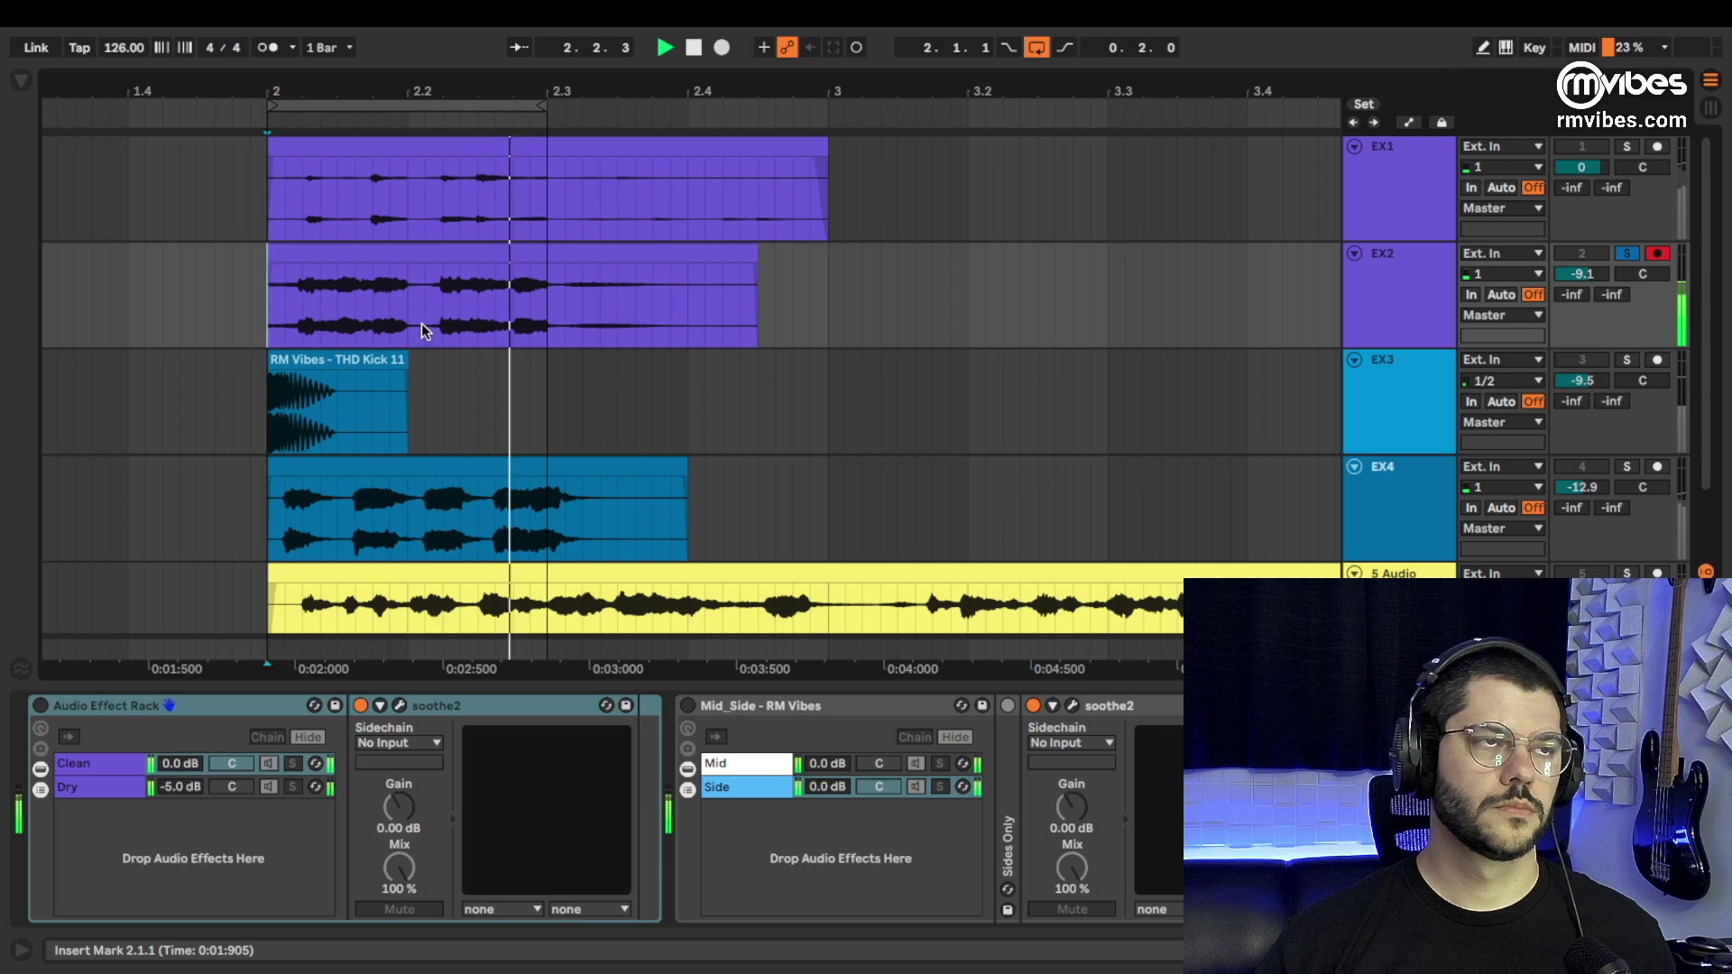
pyautogui.click(40, 706)
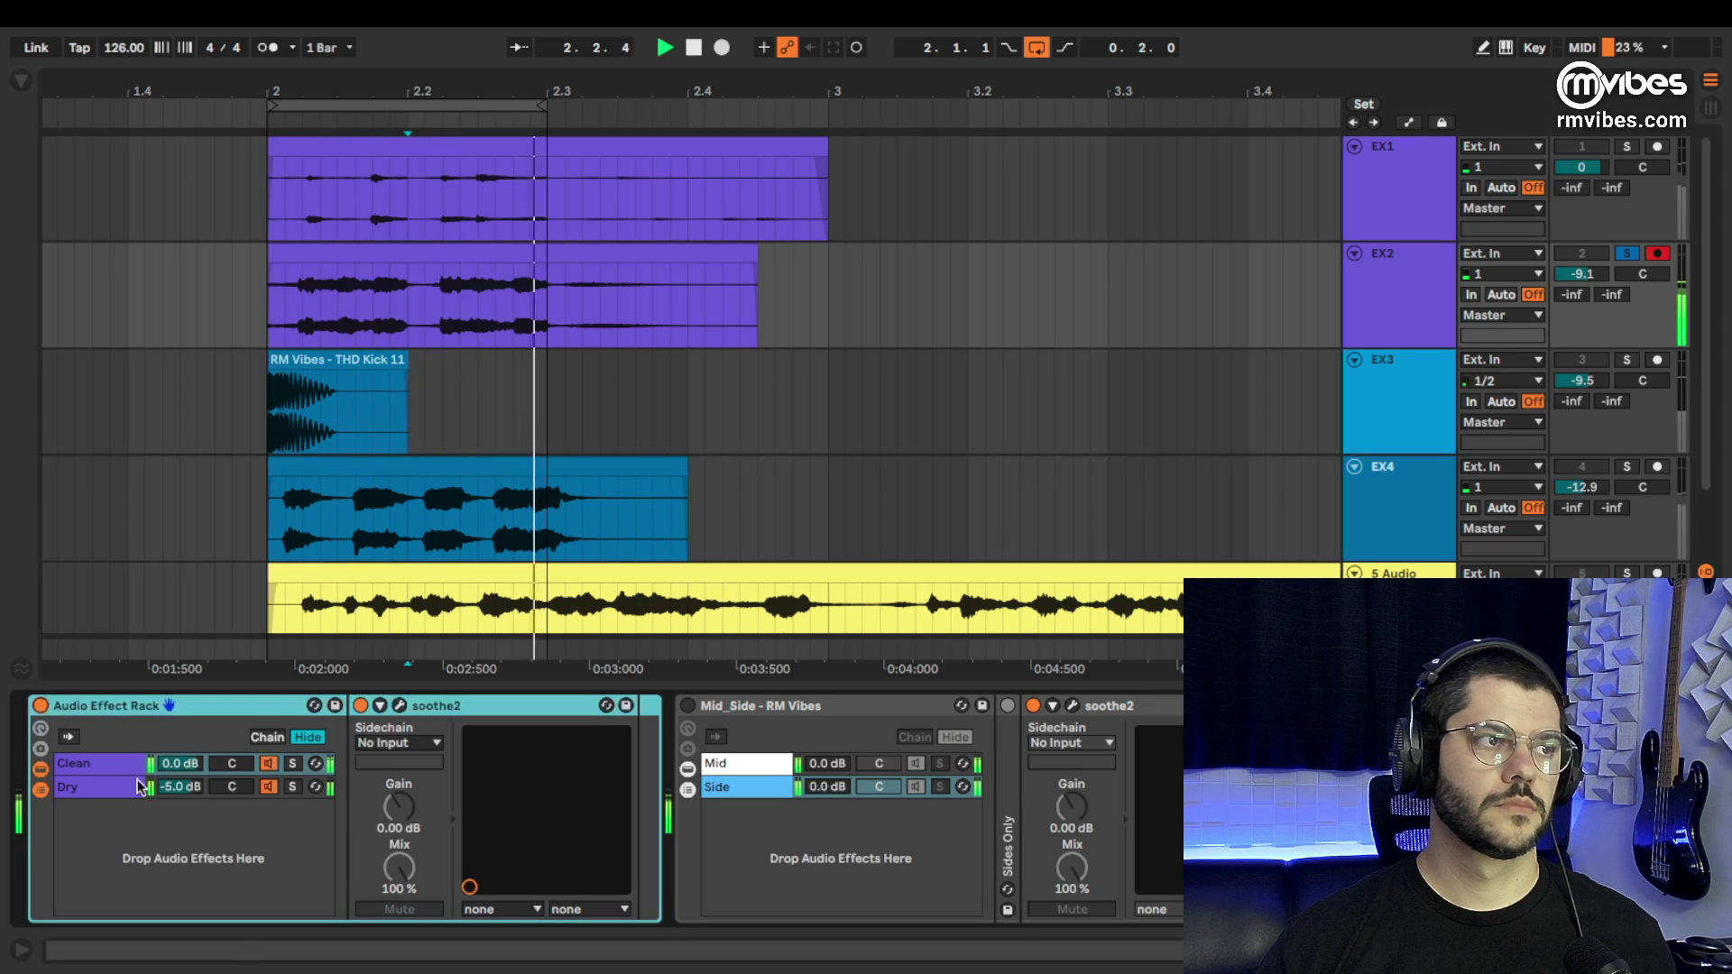
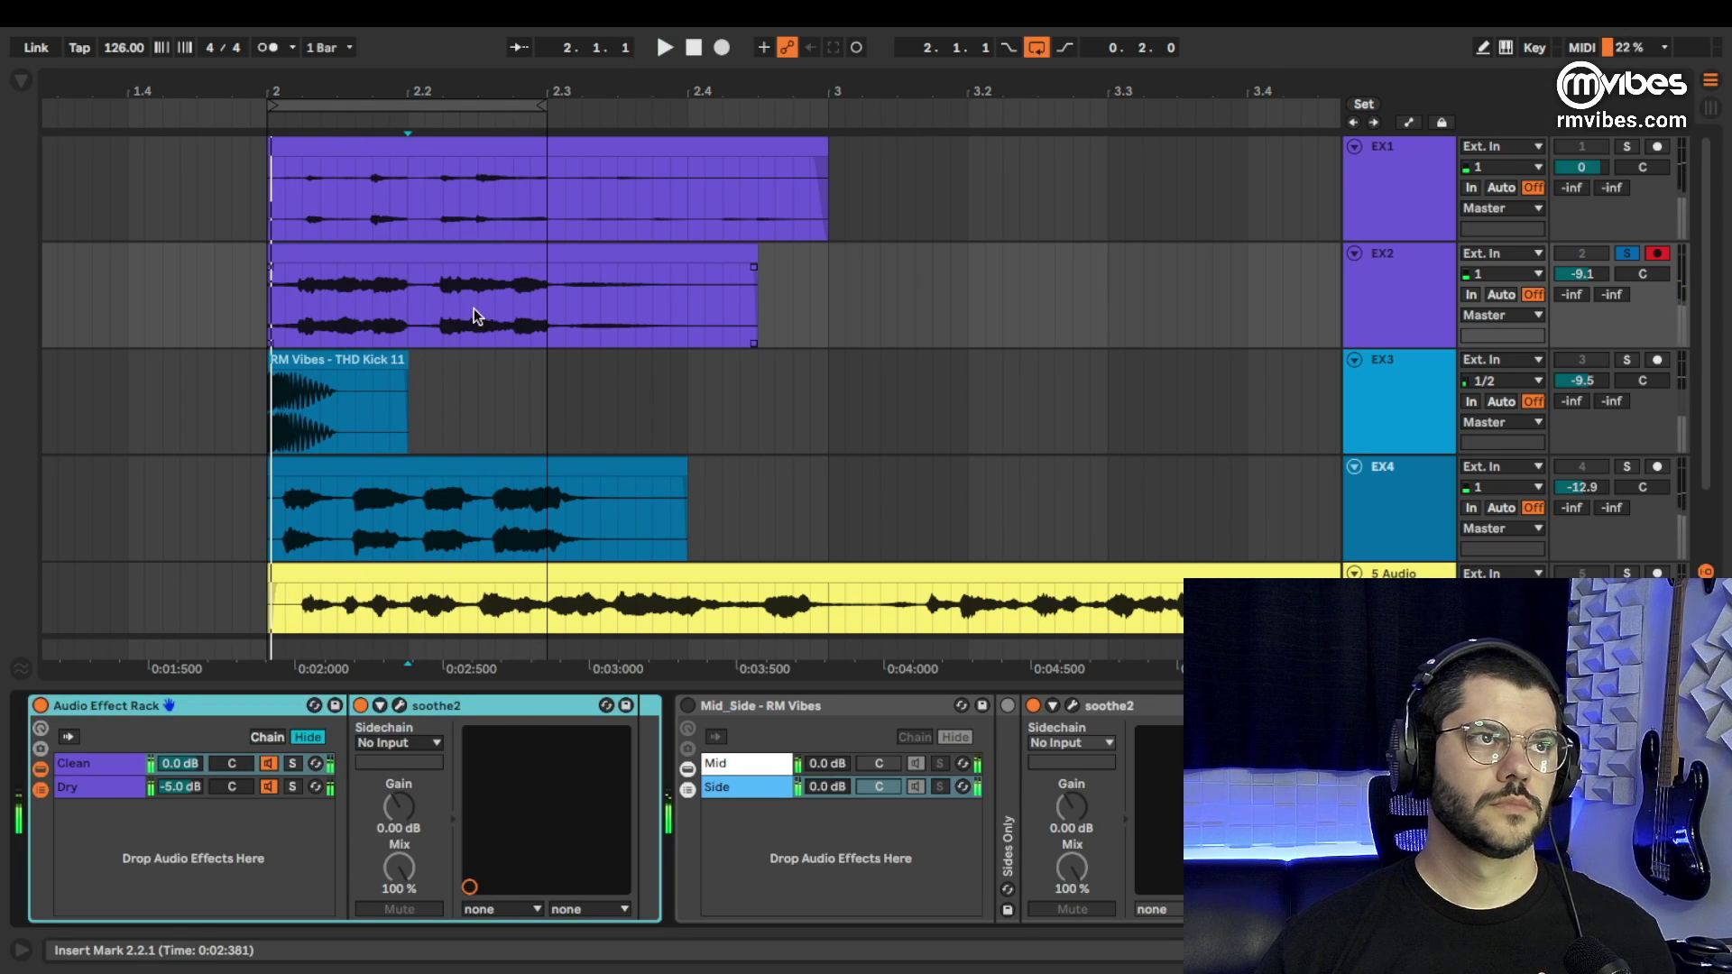
# Stop the EX2 playback, activate the Mid_Side - RM Vibes rack and select its Side chain.
pyautogui.click(335, 296)
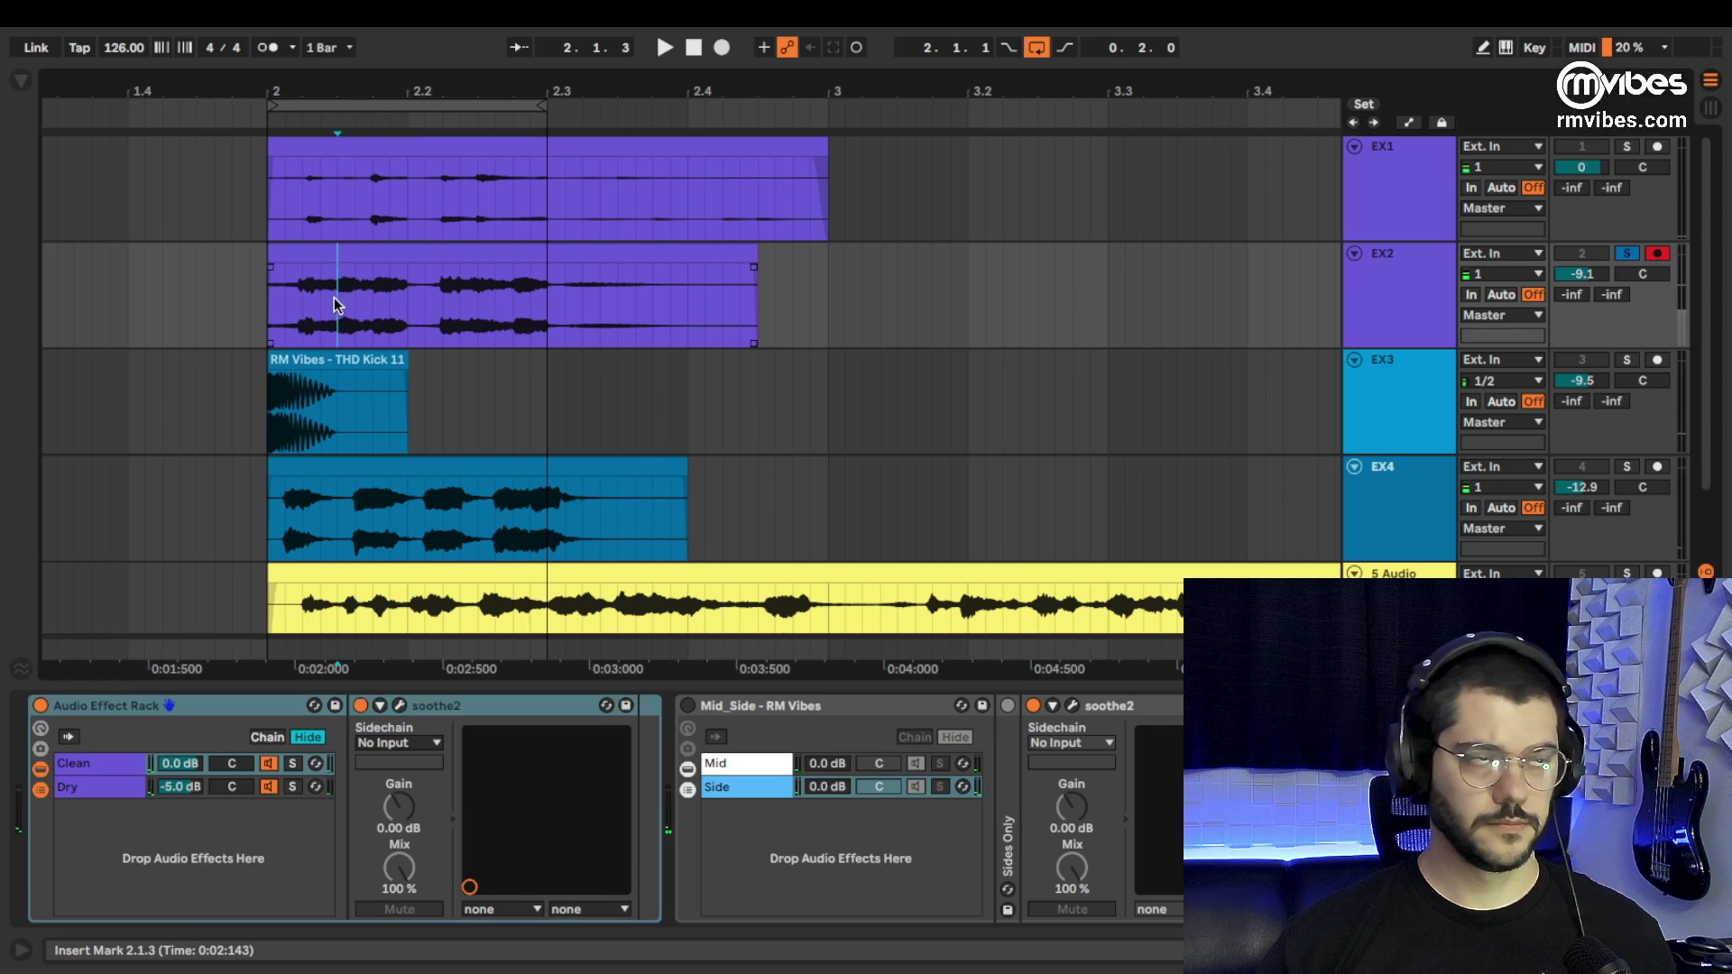
pyautogui.press('space')
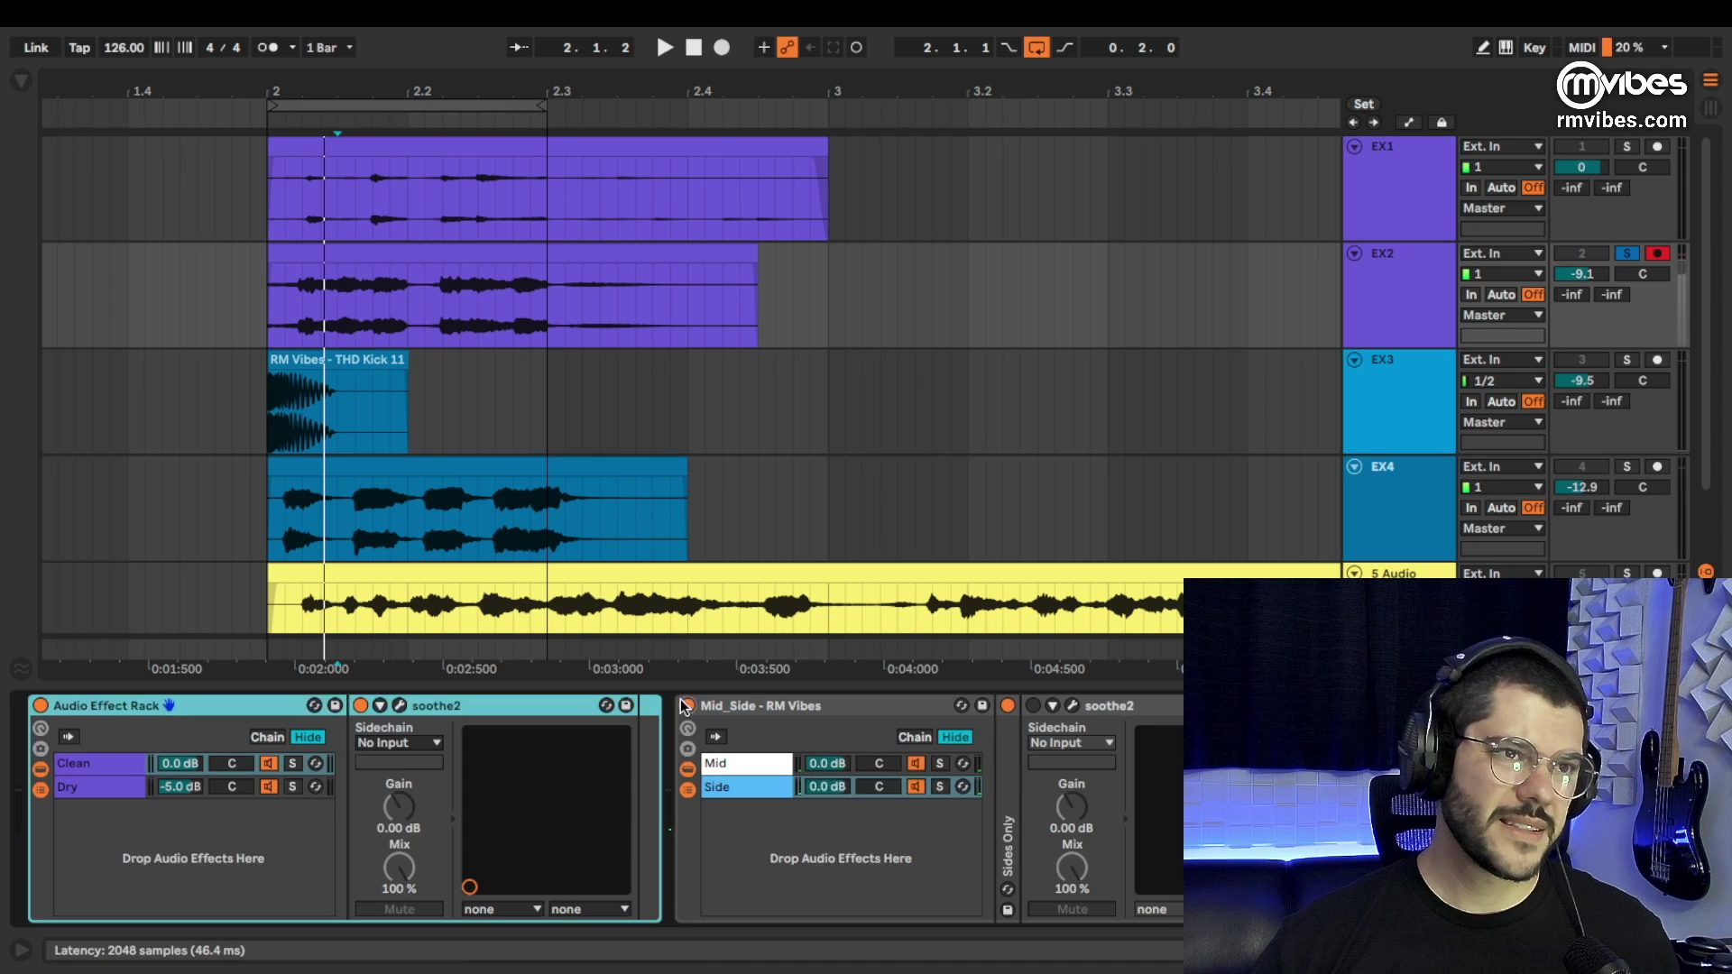
pyautogui.click(720, 706)
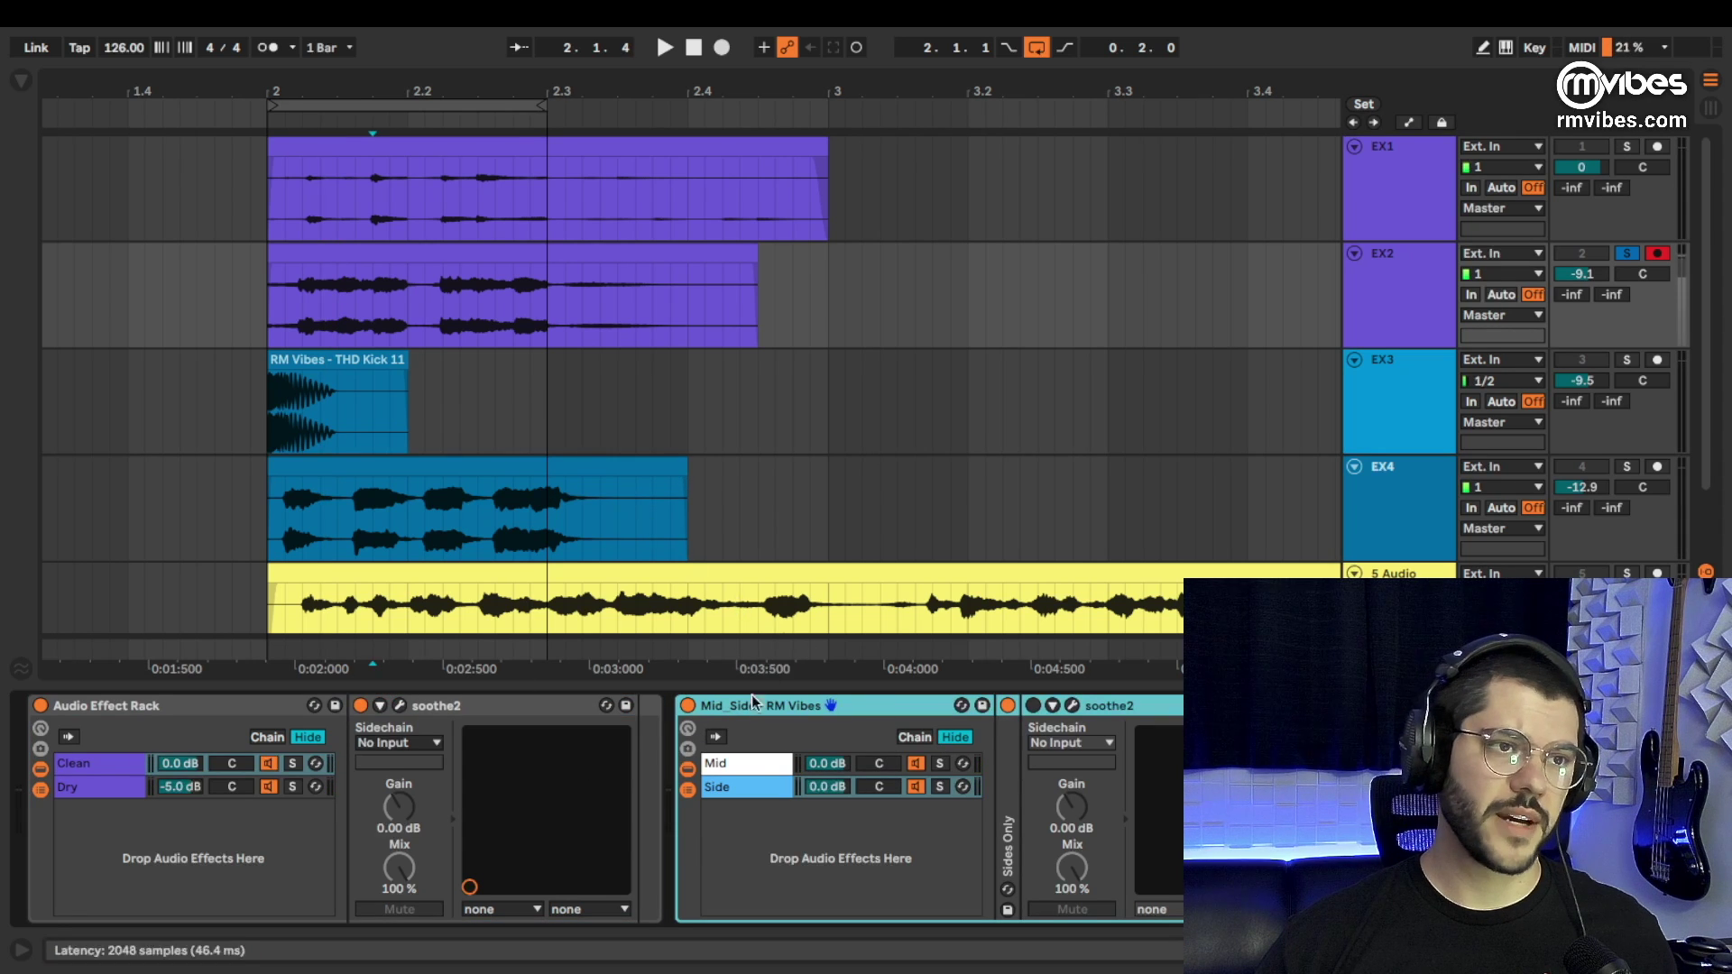
pyautogui.click(734, 785)
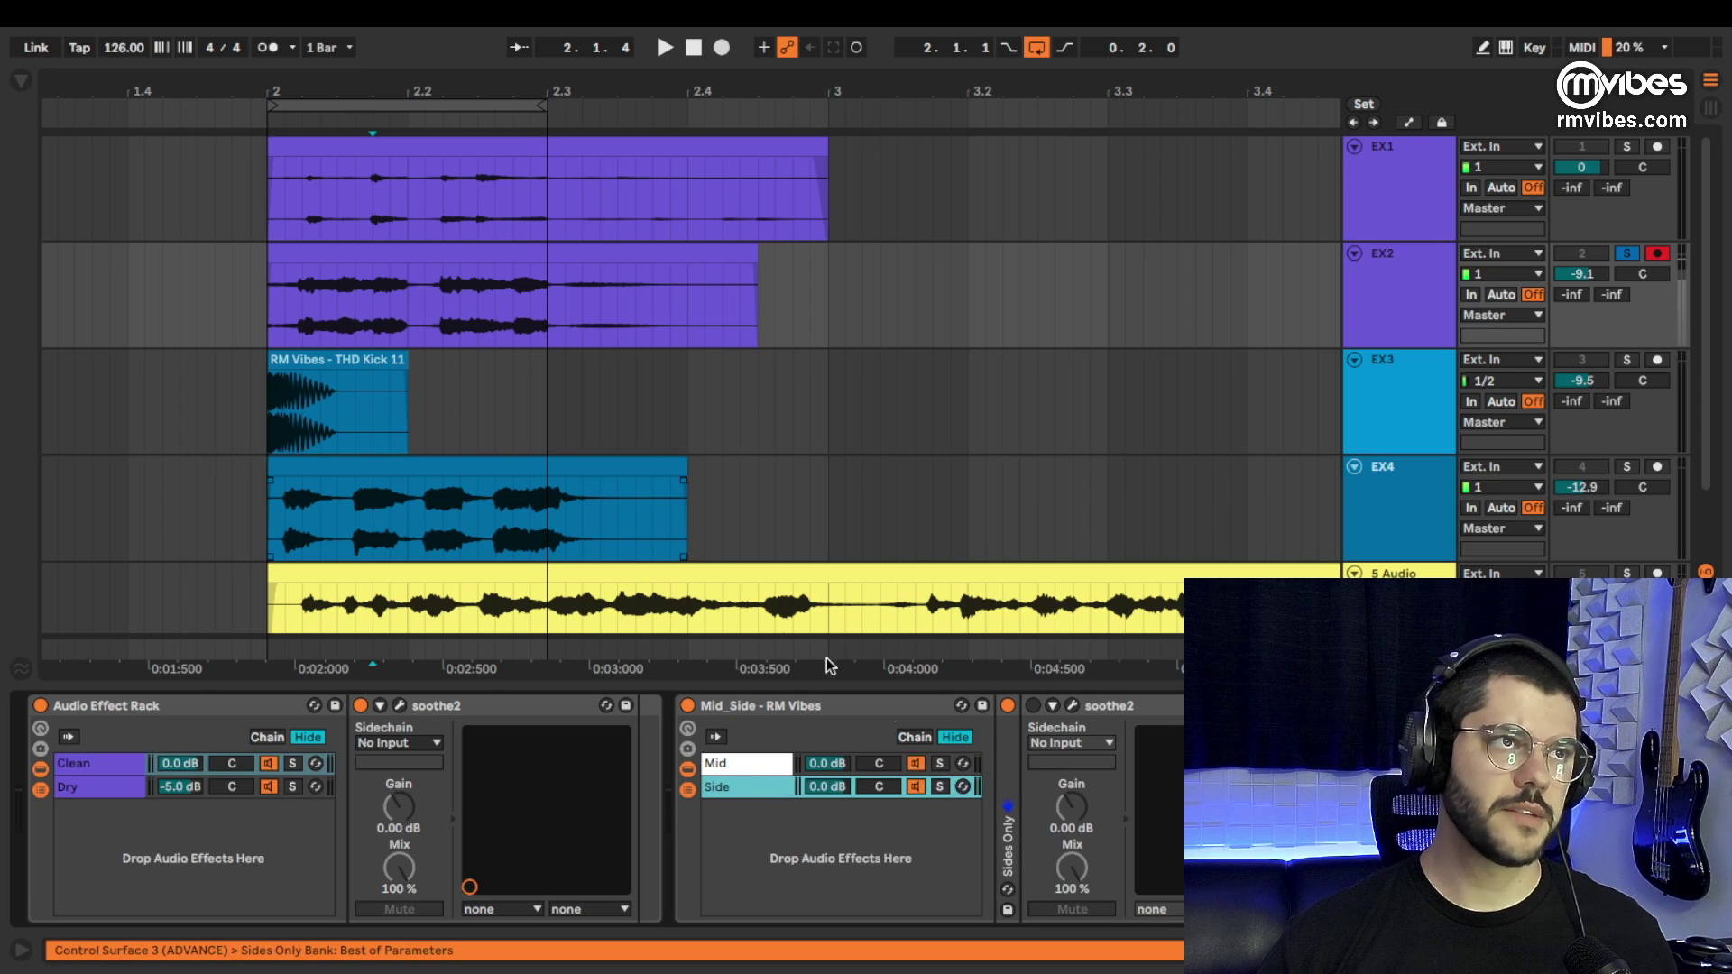
# Play the EX2 loop from the clip start with the Mid chain and the Side chain soloed in turn, leaving Side soloed.
pyautogui.click(261, 301)
pyautogui.press('space')
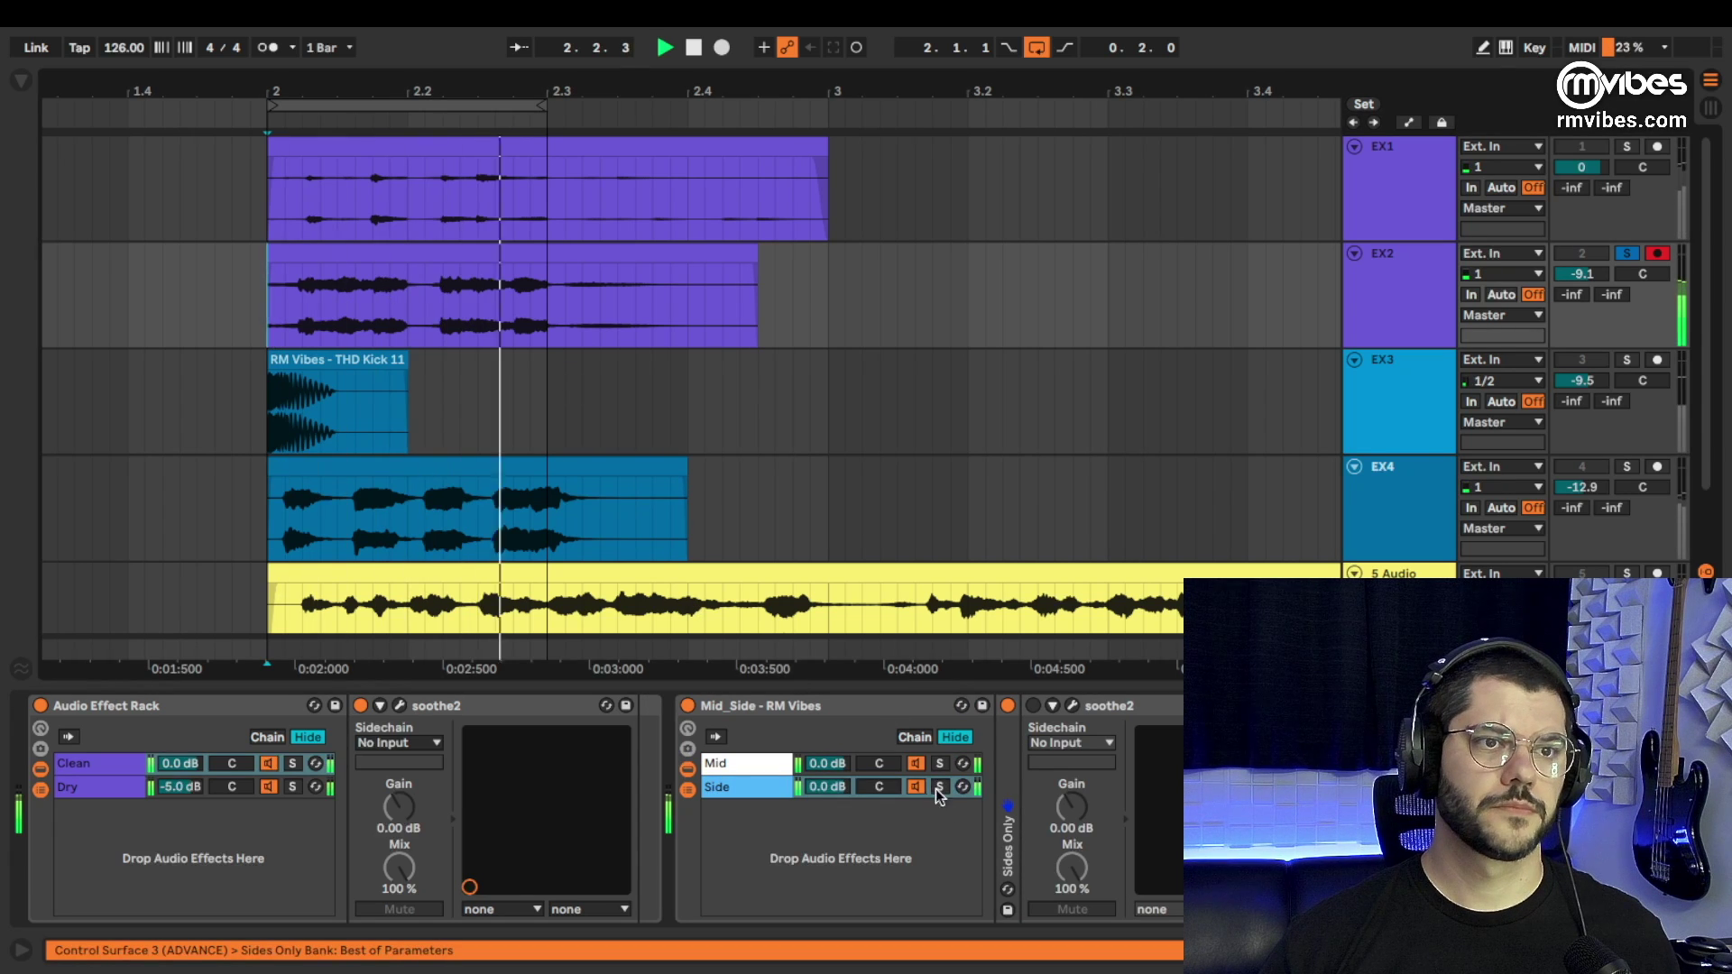
pyautogui.click(940, 763)
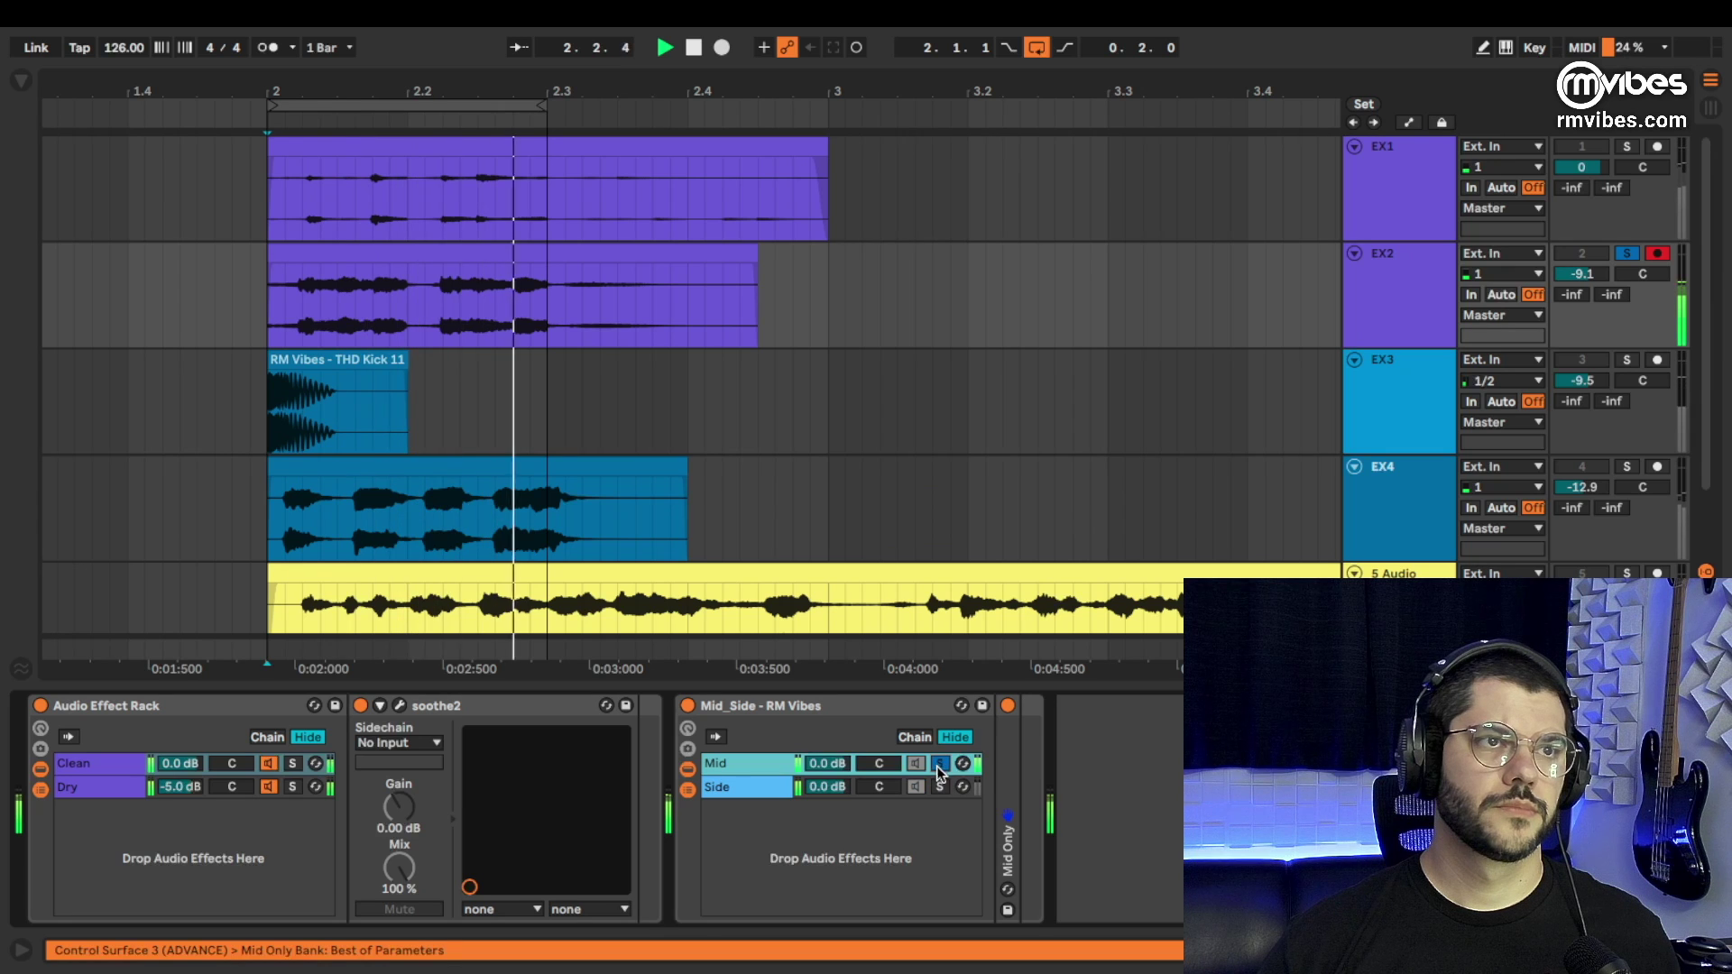
pyautogui.click(940, 786)
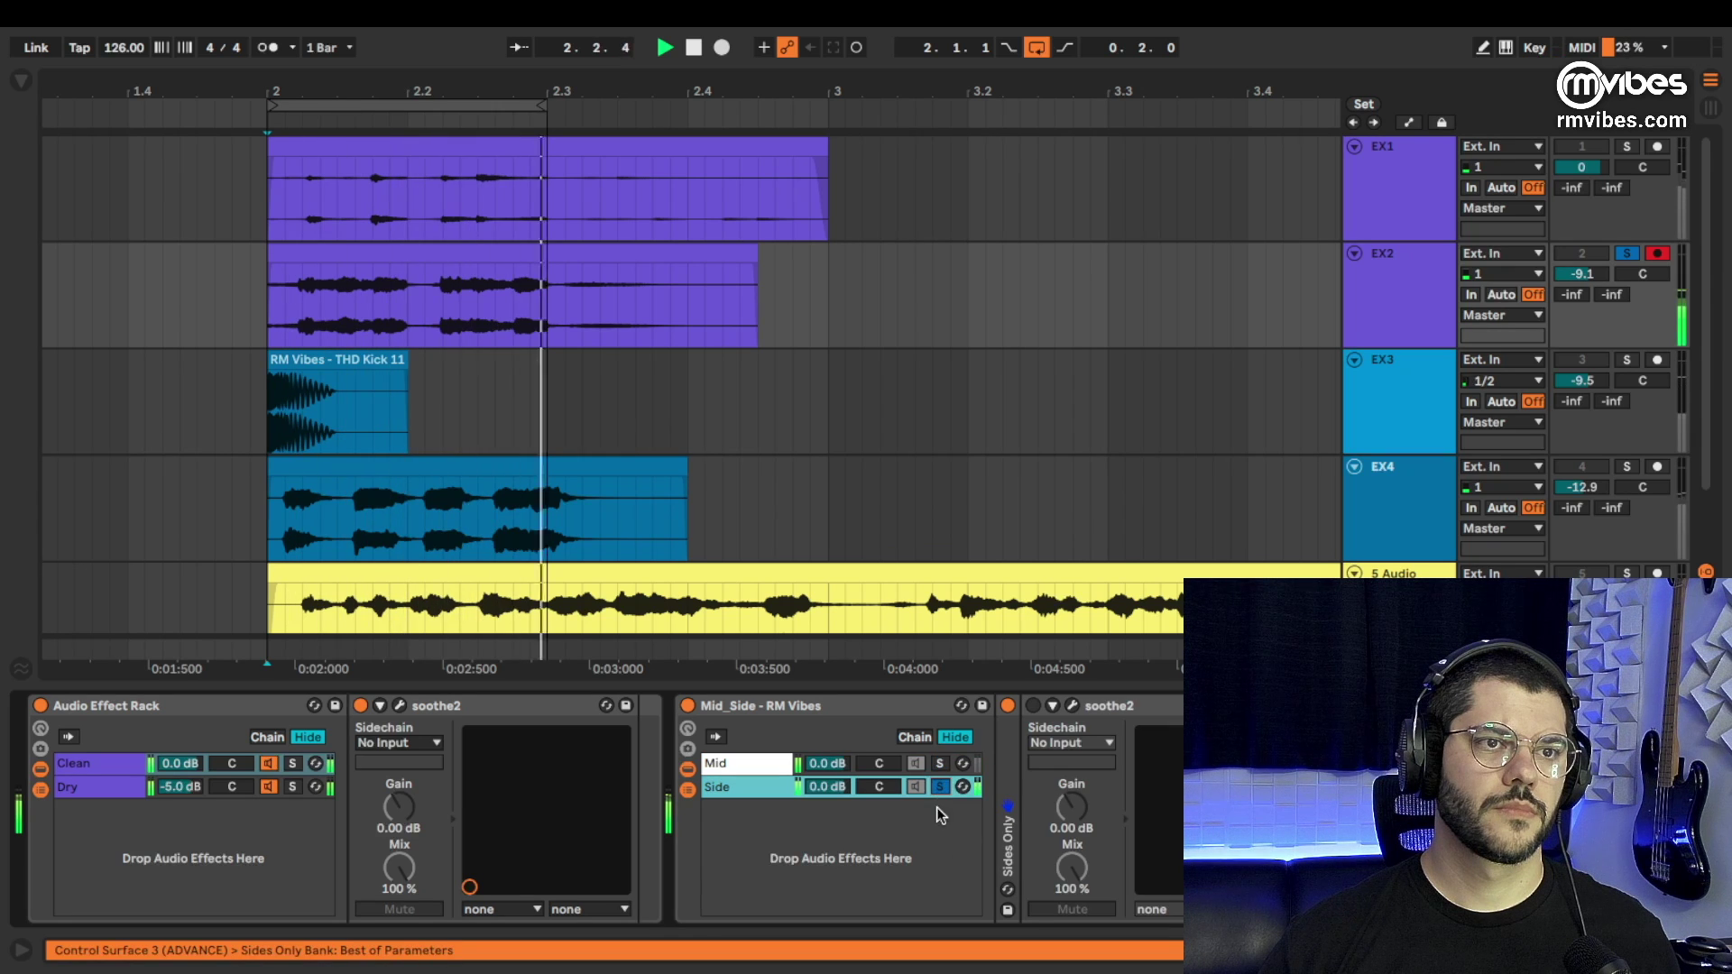
pyautogui.press('space')
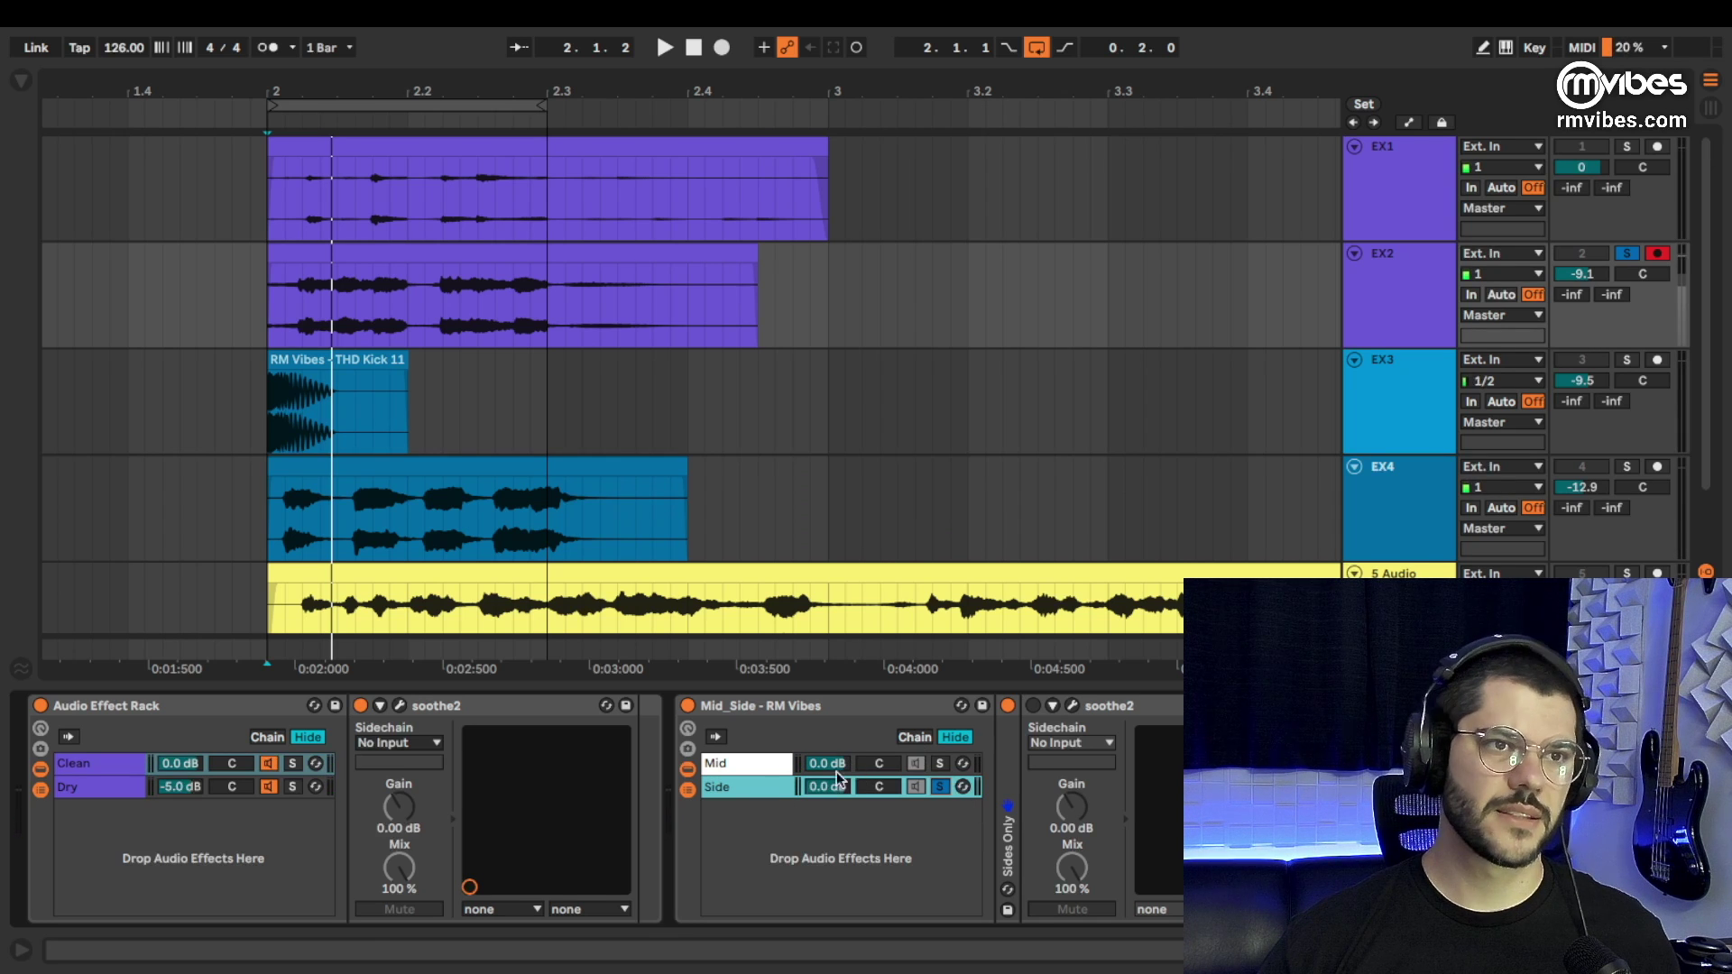
# Activate and open the Side chain's soothe2 during playback, trying a depth of 14.7 and a sharpness of 3.1.
pyautogui.press('space')
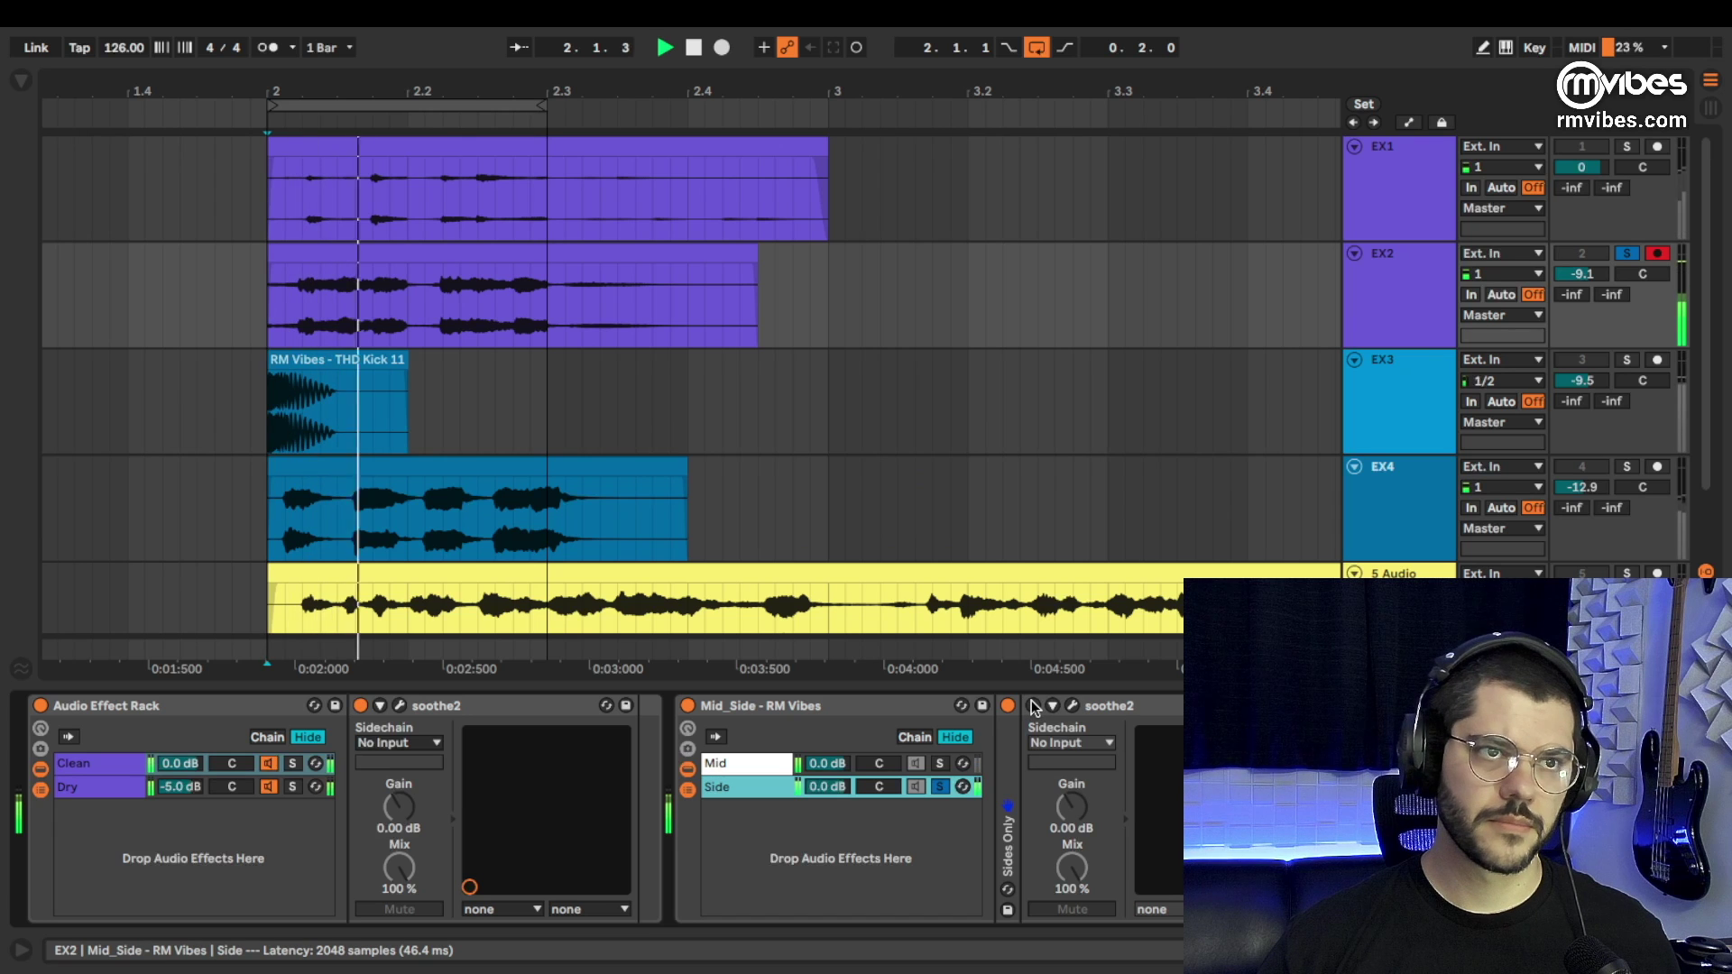
pyautogui.click(1073, 707)
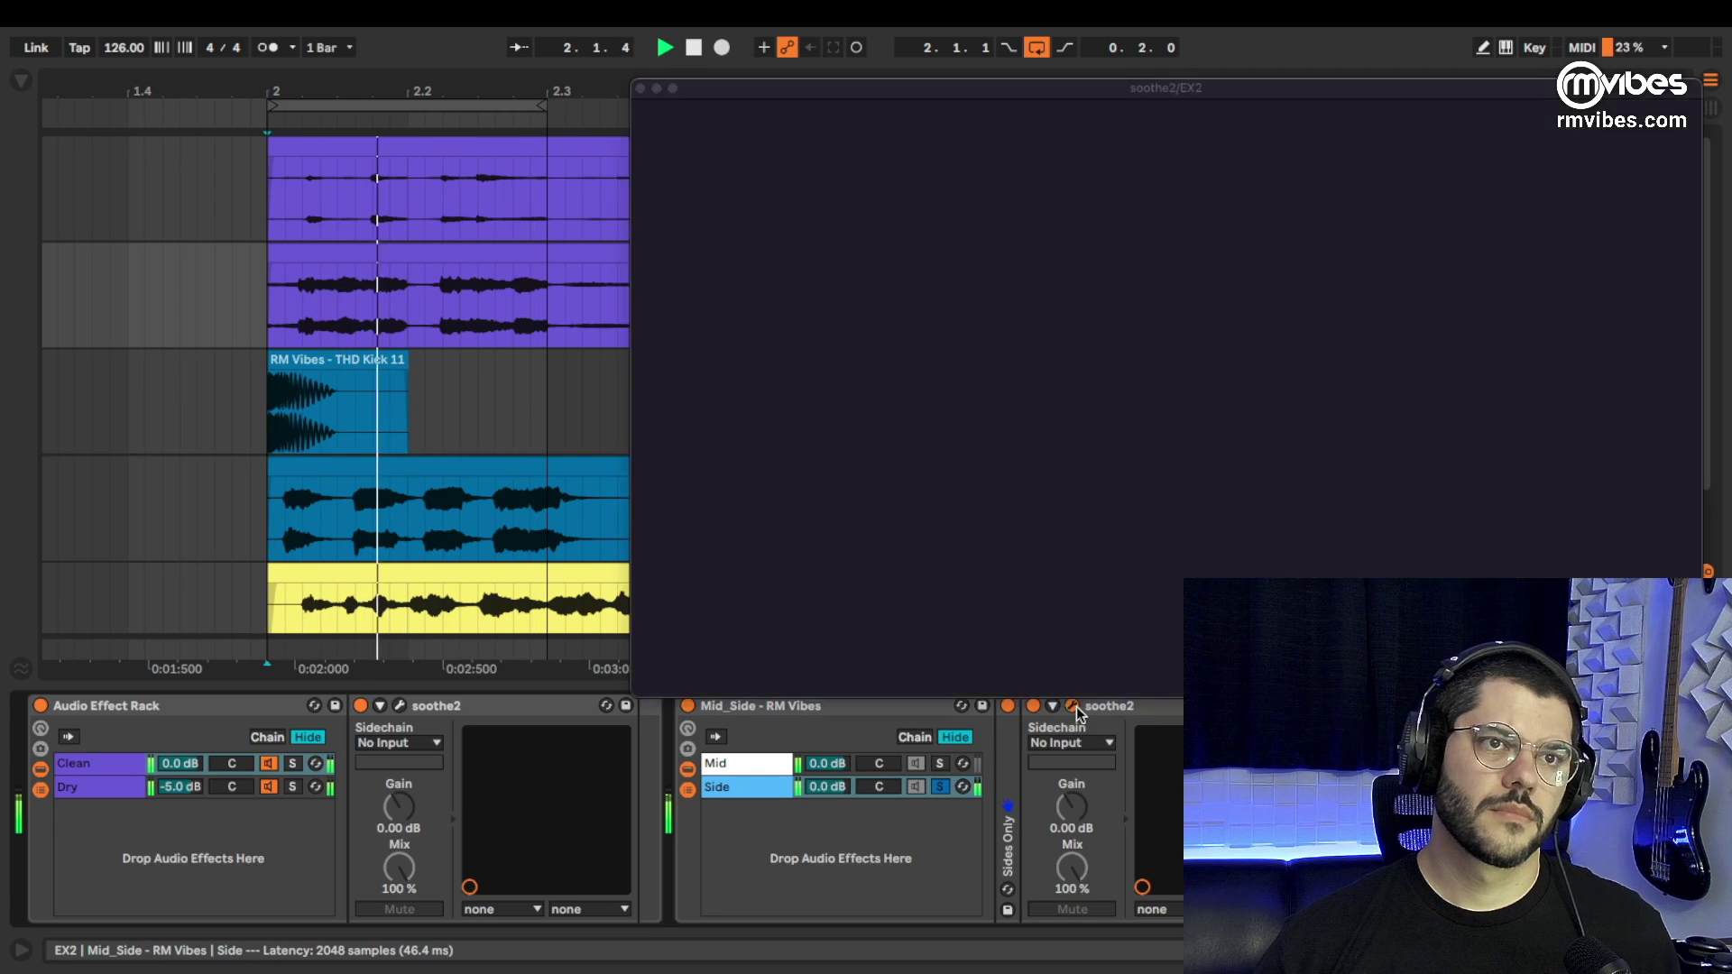
pyautogui.moveTo(736, 331)
pyautogui.mouseDown()
pyautogui.moveTo(744, 284)
pyautogui.moveTo(743, 307)
pyautogui.mouseUp()
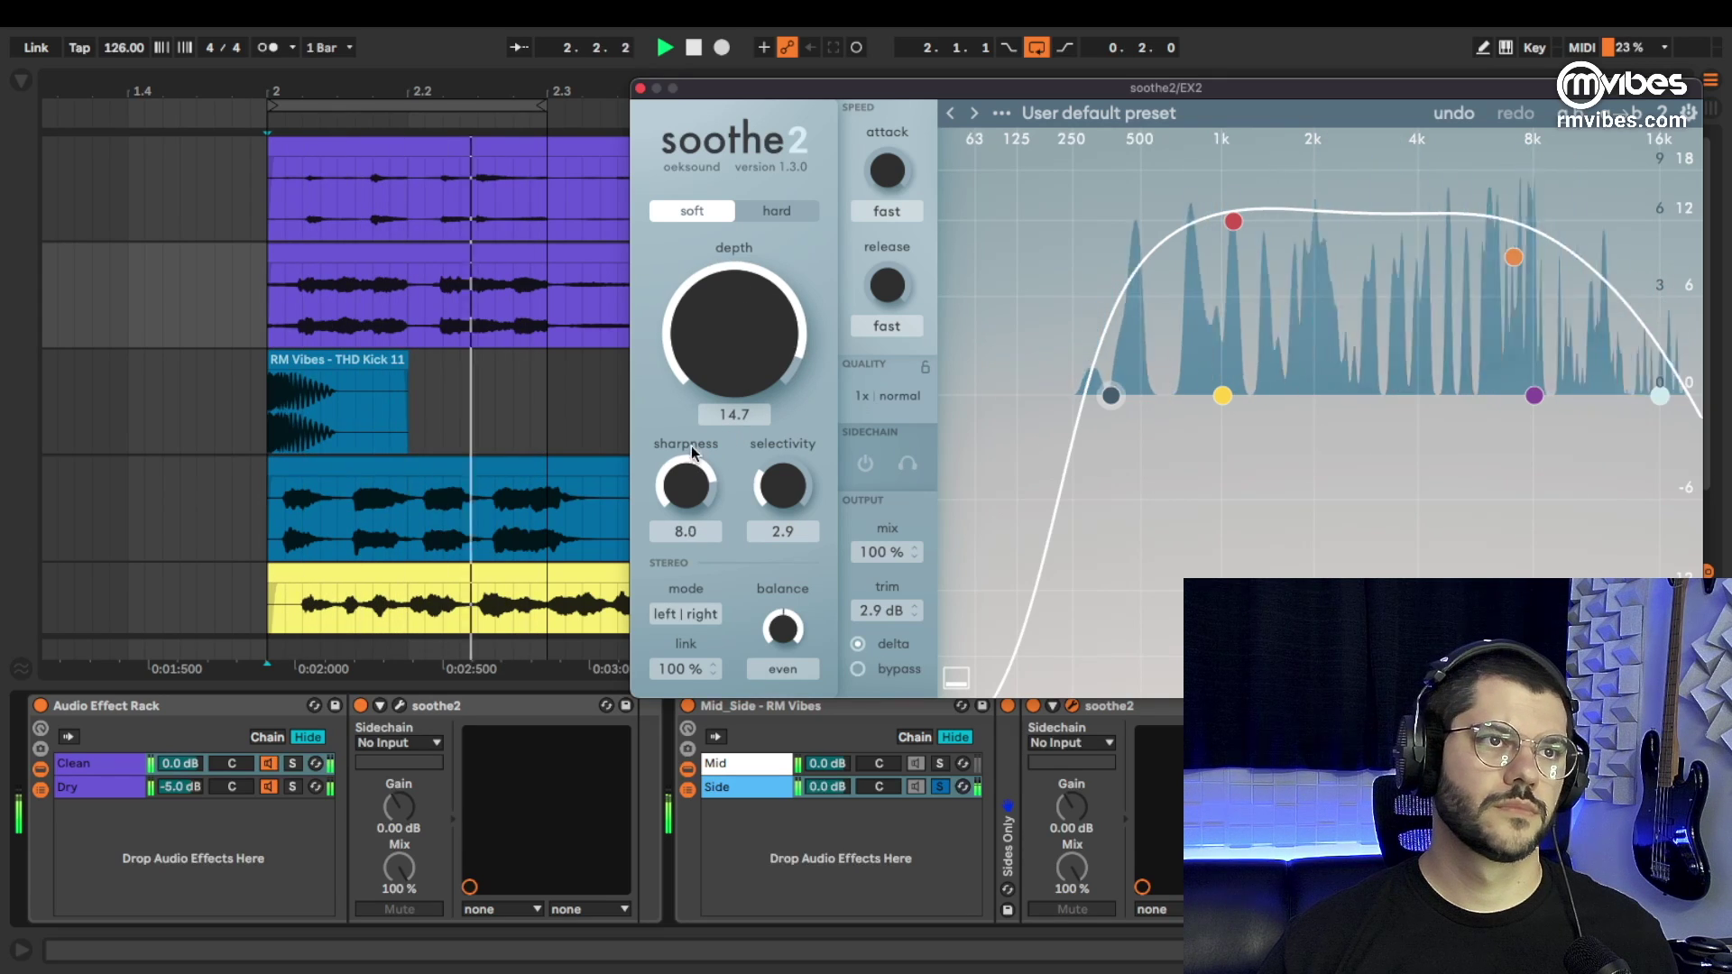
pyautogui.moveTo(689, 476); pyautogui.dragTo(696, 566)
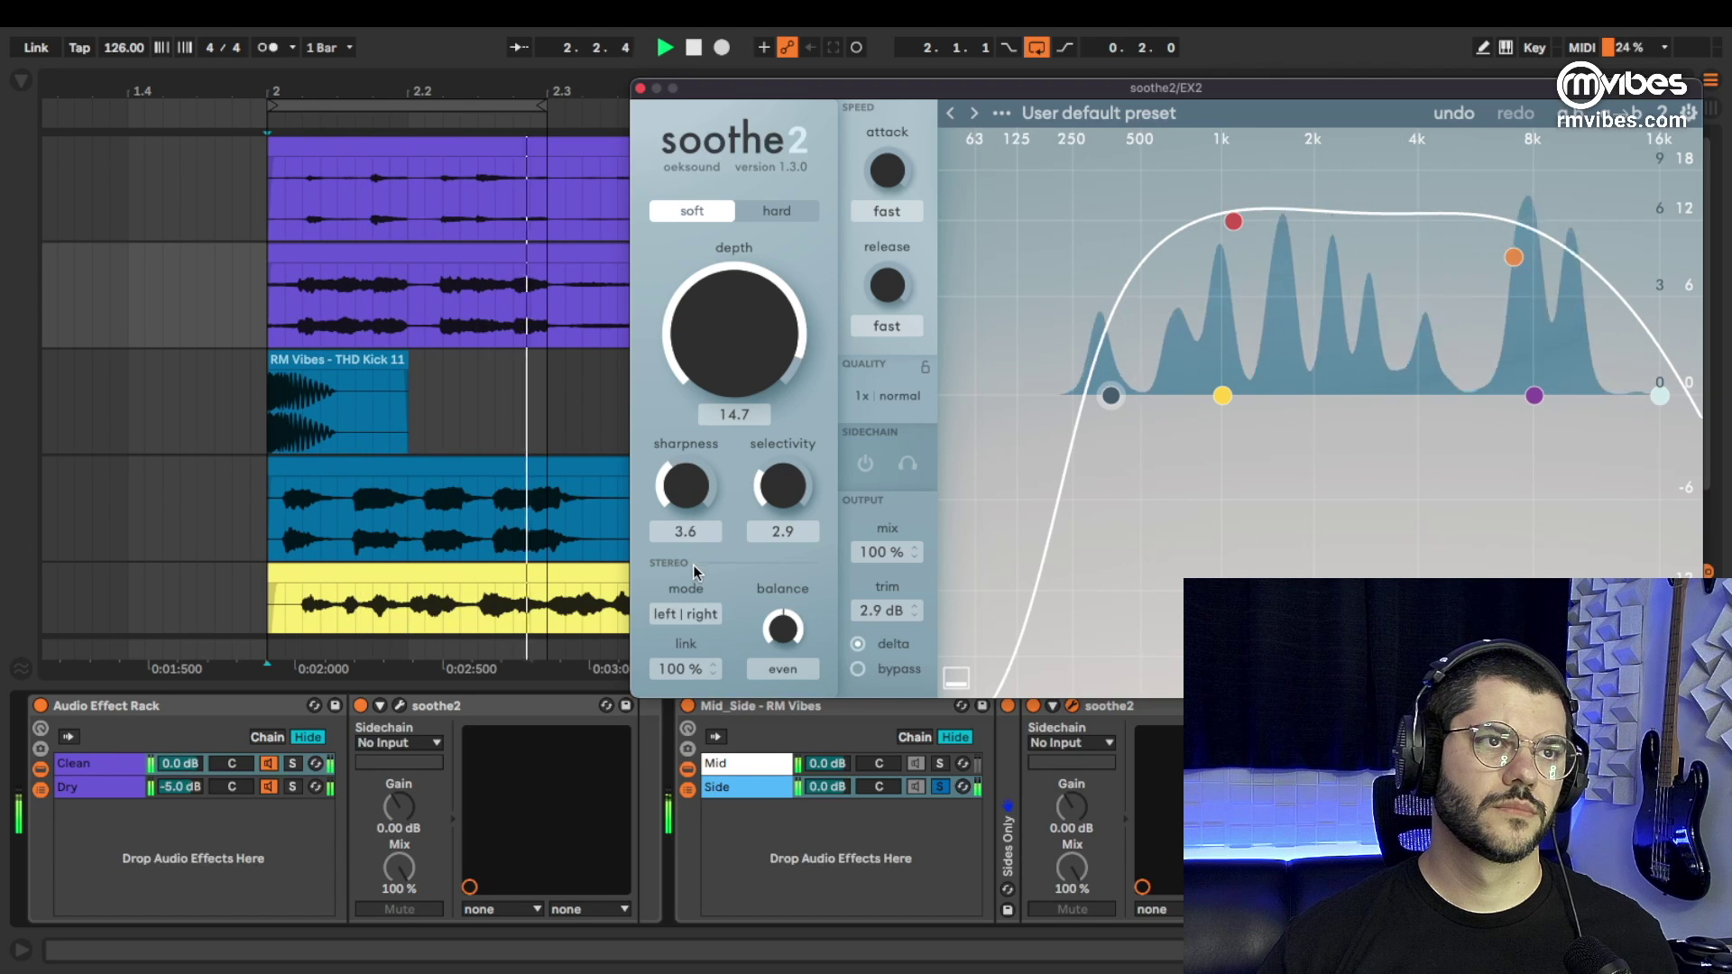
# Set the Side chain's soothe2 to depth 9.8, sharpness 10.0, selectivity 0.0 and trim 3.4 dB.
pyautogui.moveTo(733, 336); pyautogui.dragTo(734, 353)
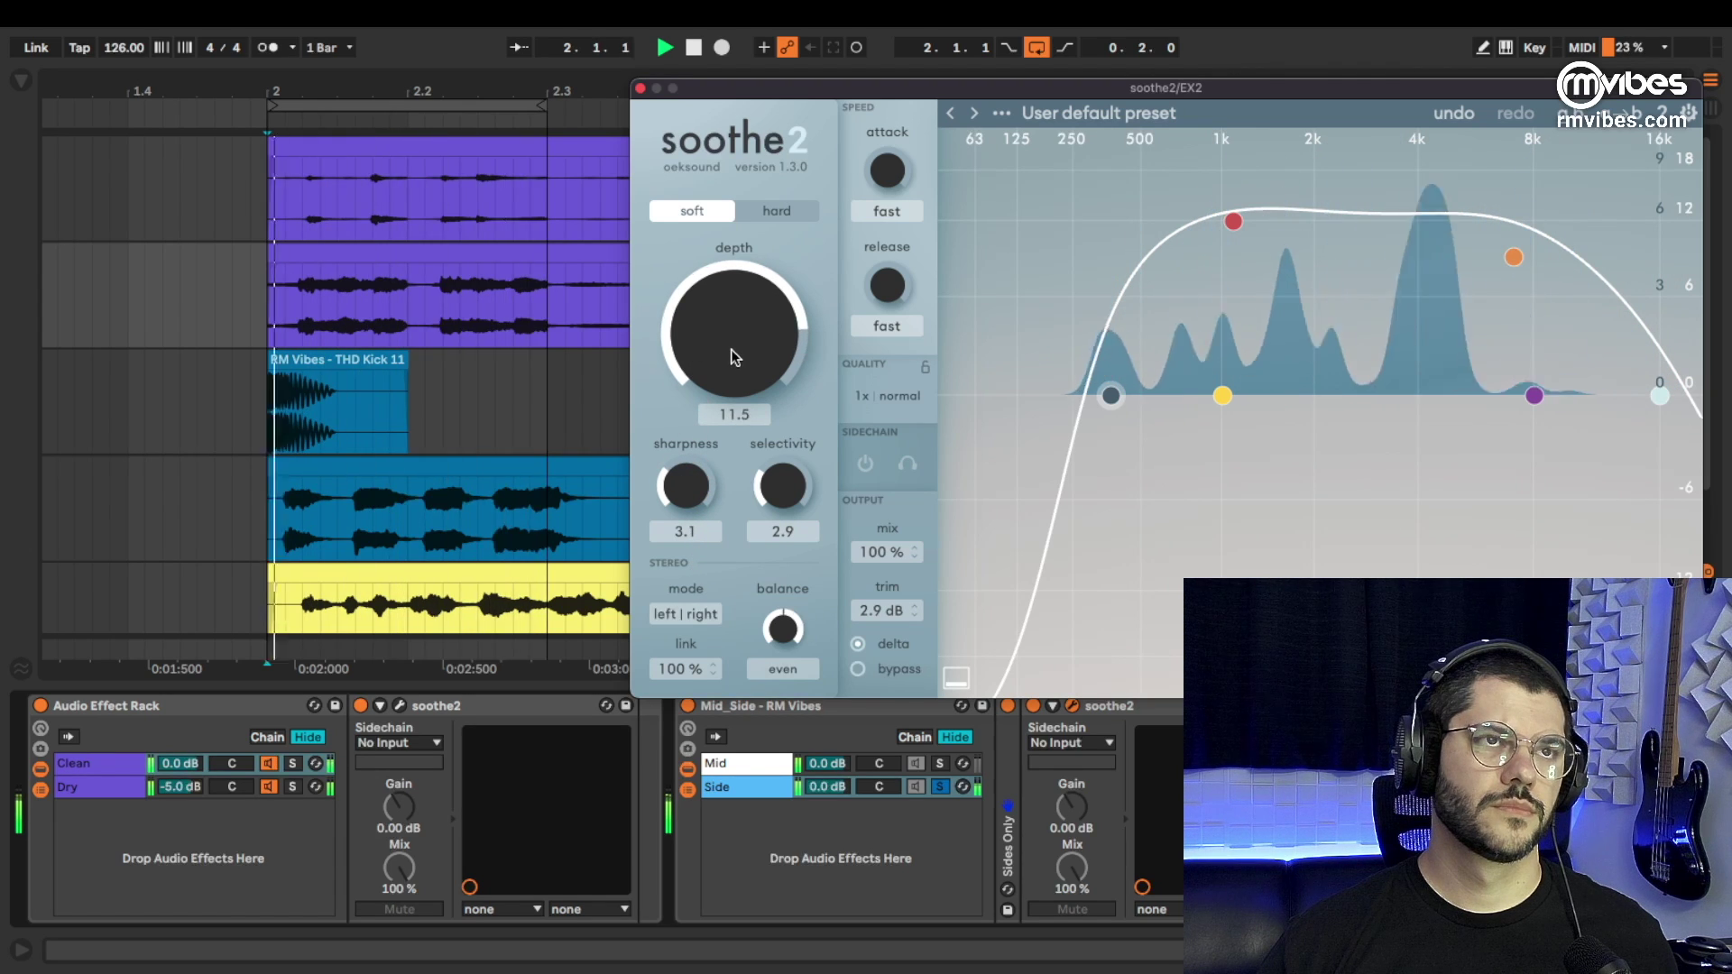
pyautogui.moveTo(728, 372); pyautogui.dragTo(730, 352)
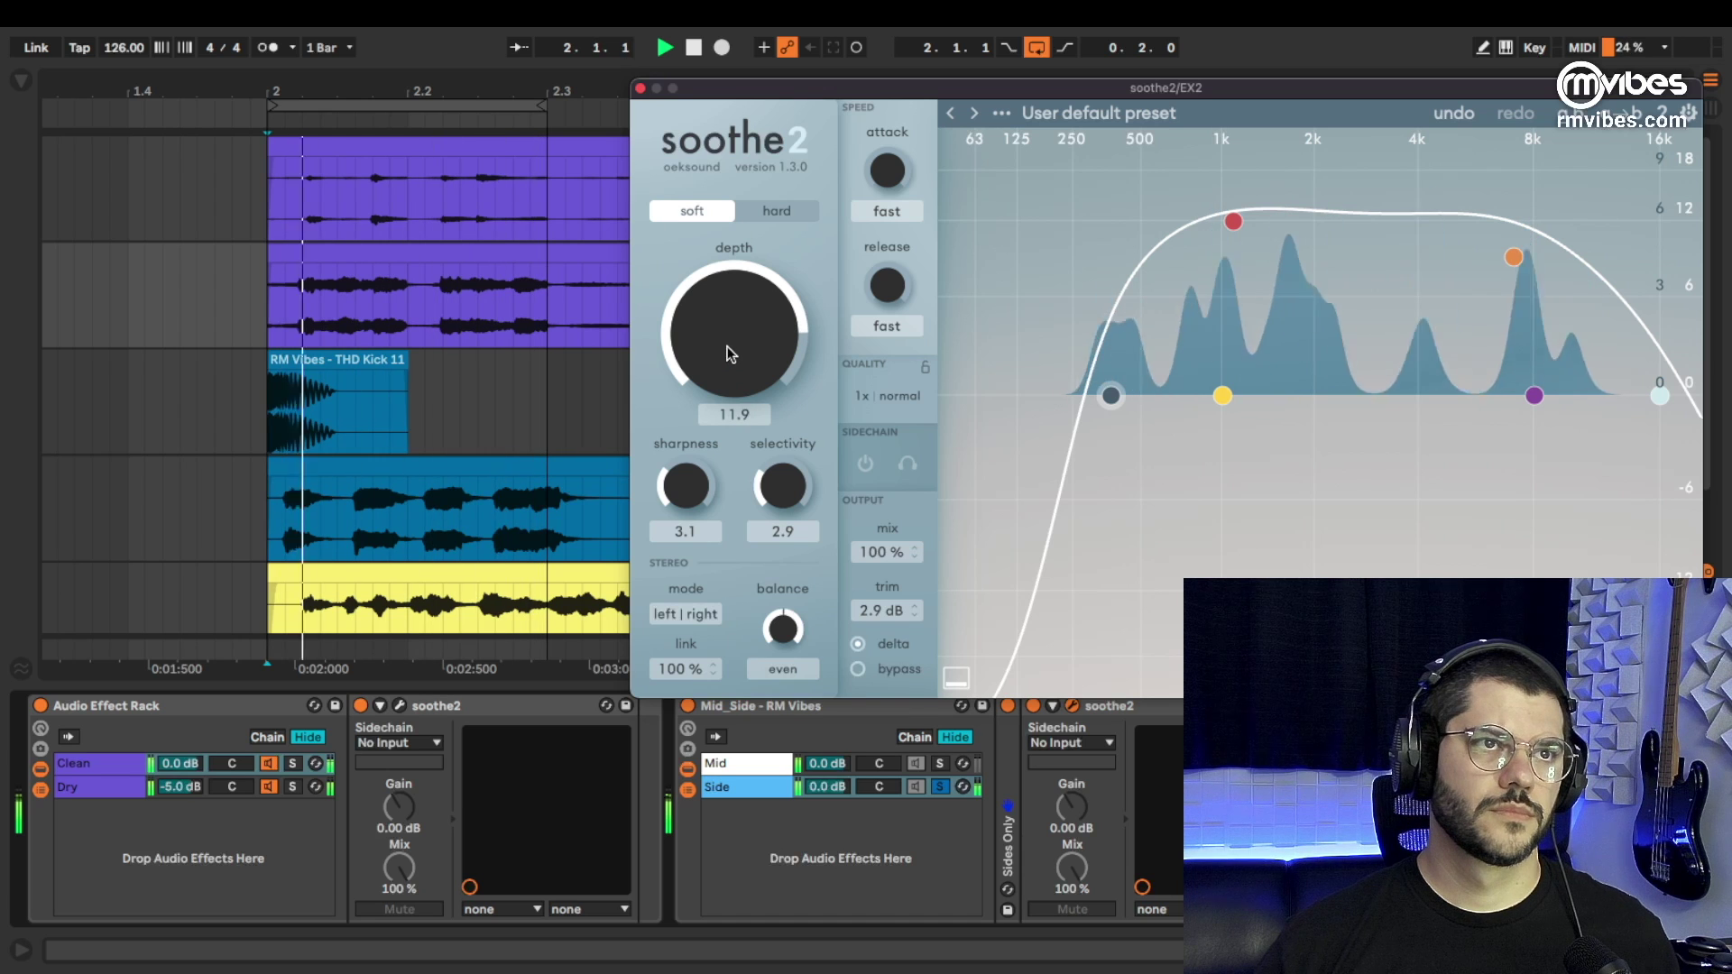
pyautogui.moveTo(777, 487); pyautogui.dragTo(778, 499)
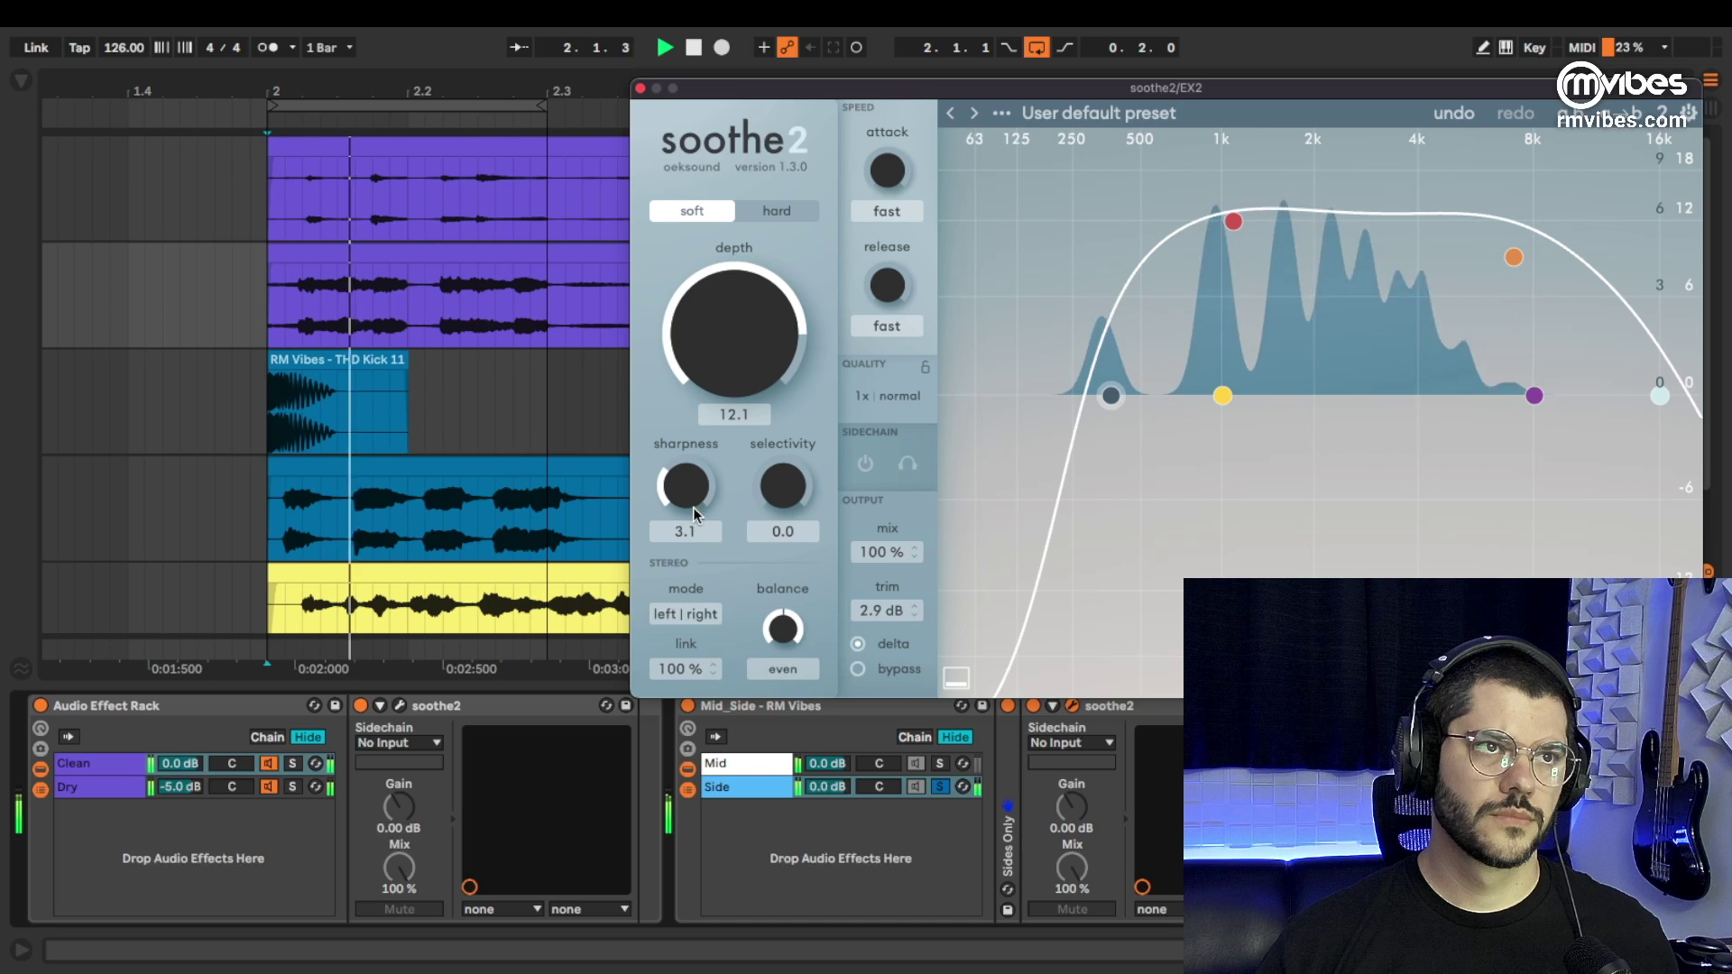
pyautogui.moveTo(690, 408); pyautogui.dragTo(734, 317)
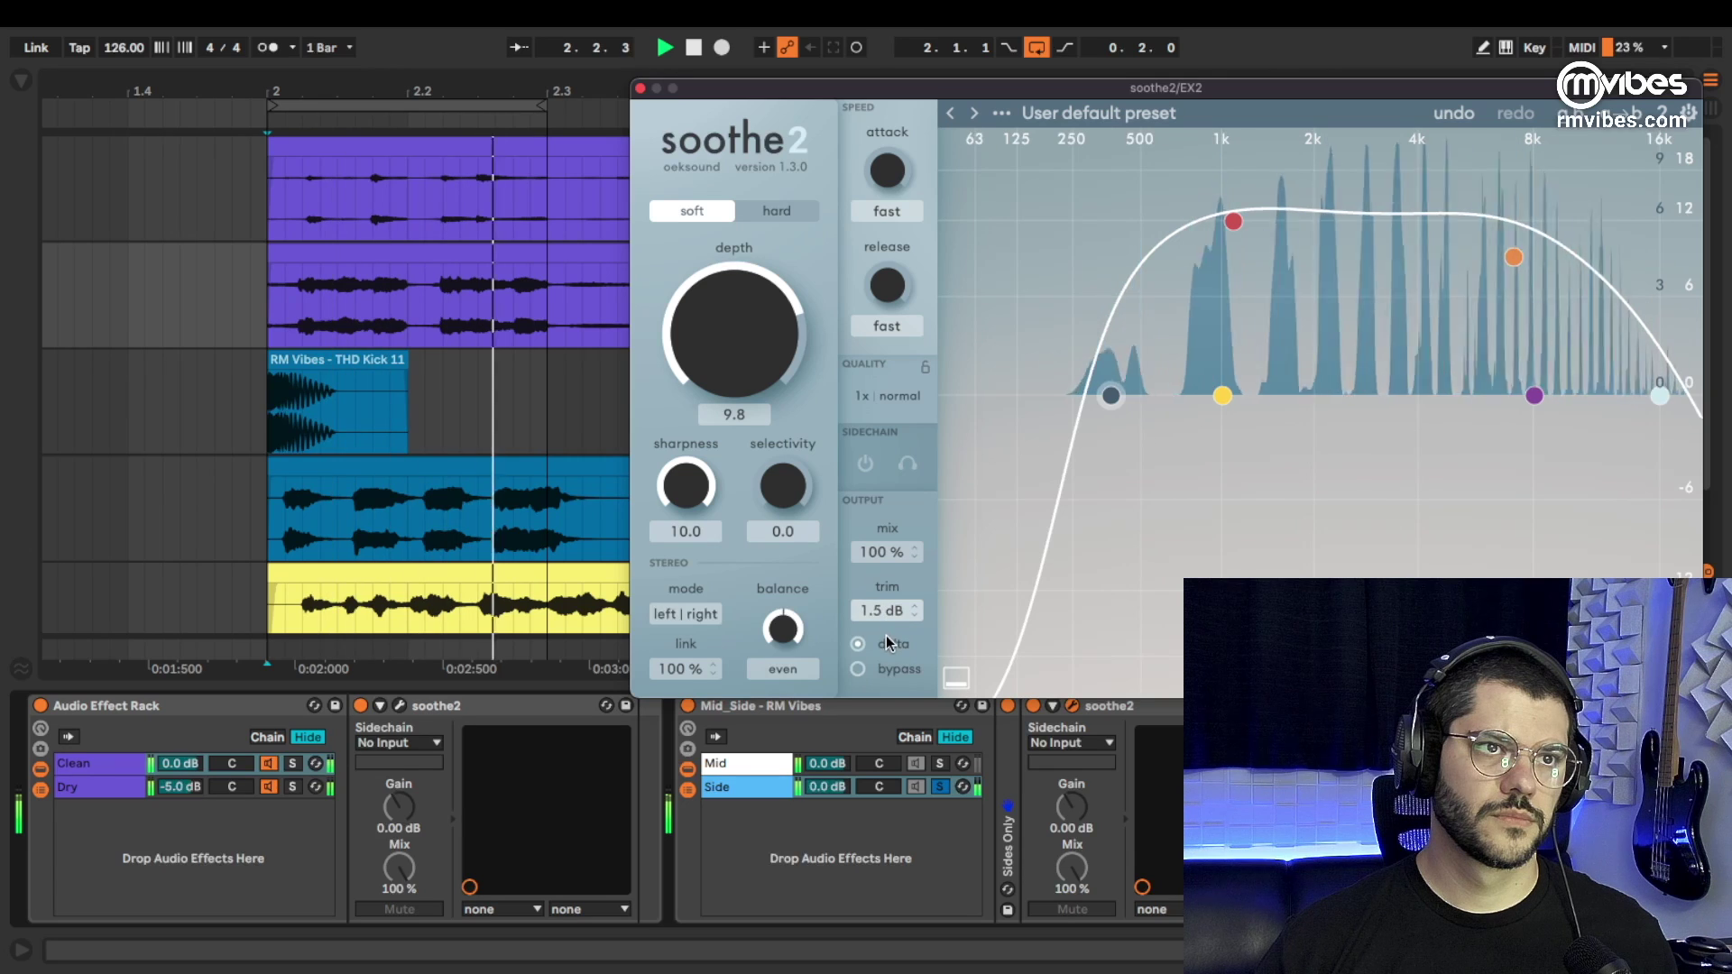
pyautogui.moveTo(894, 556); pyautogui.dragTo(895, 571)
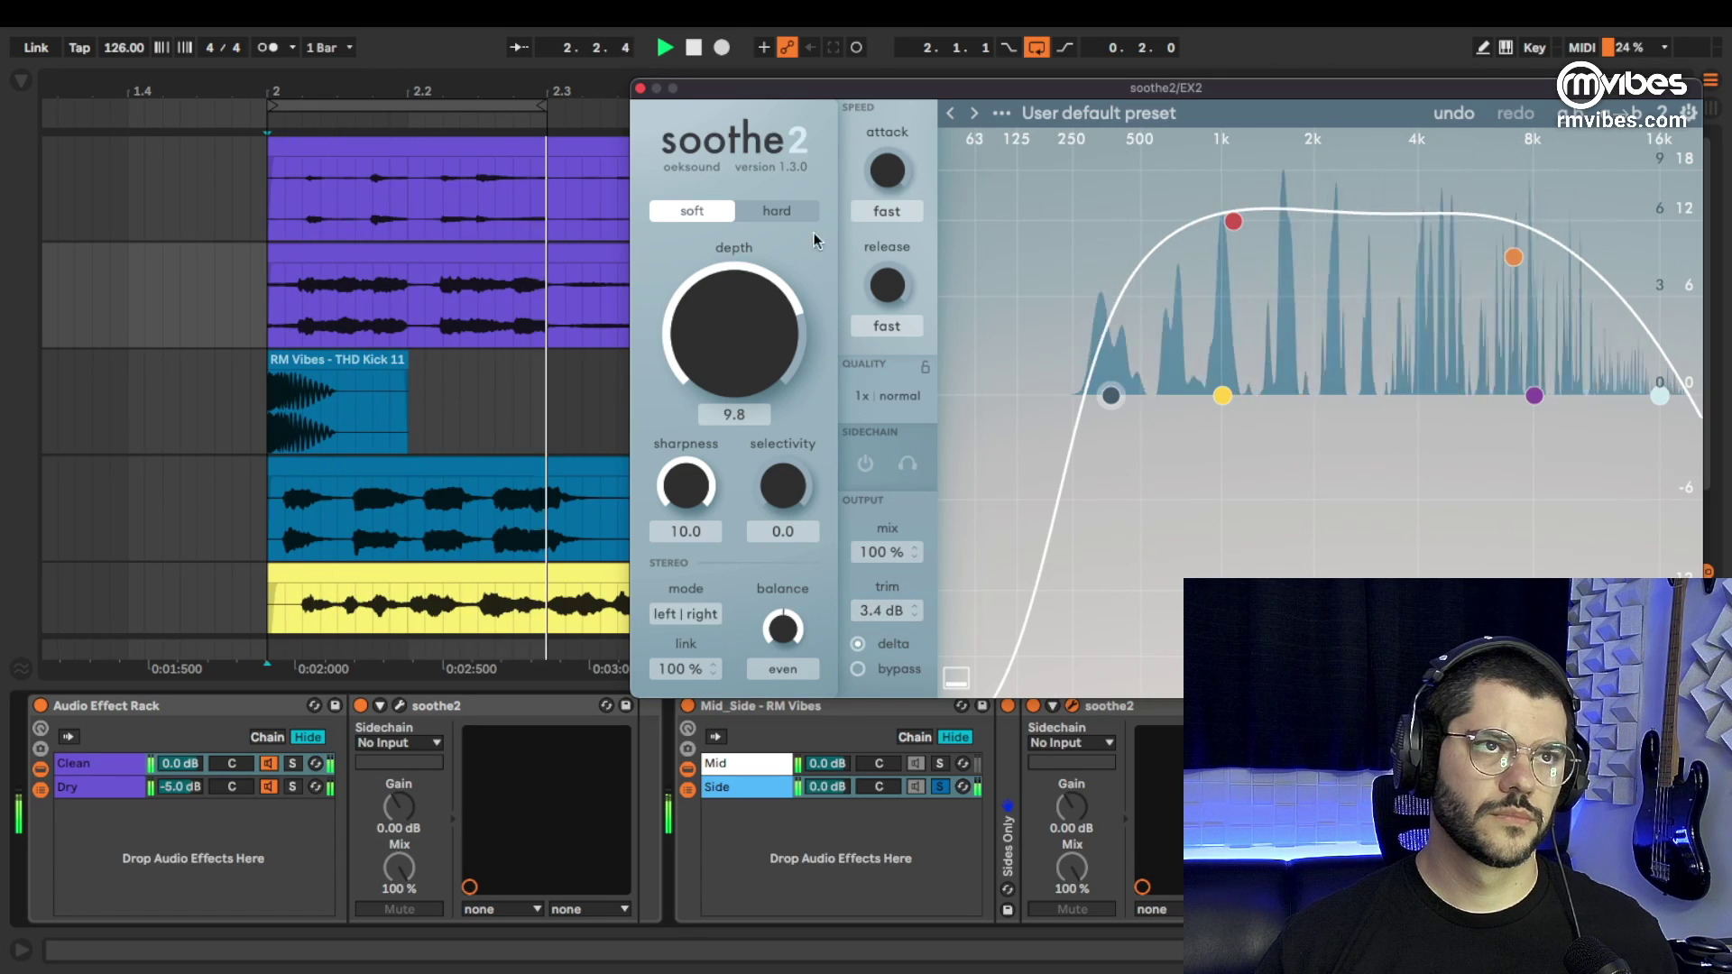
# Set soothe2's real-time oversample to 2x and resolution to high, and raise the depth to 10.1.
pyautogui.click(871, 398)
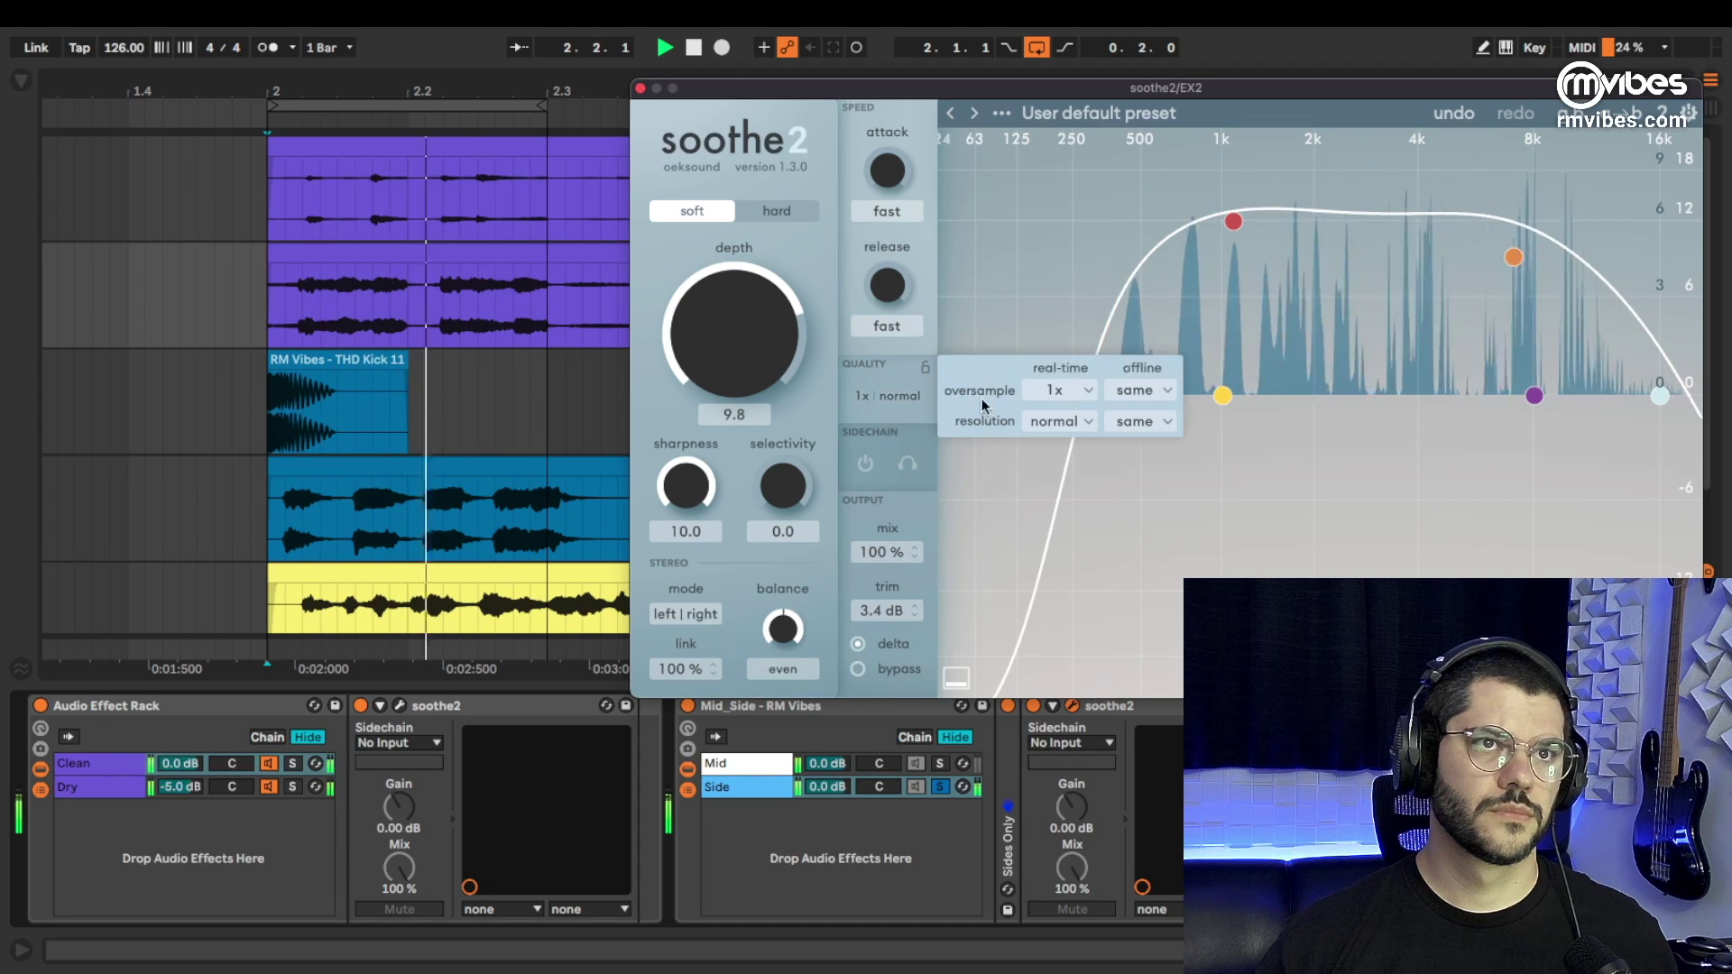
pyautogui.click(1046, 421)
pyautogui.click(1054, 492)
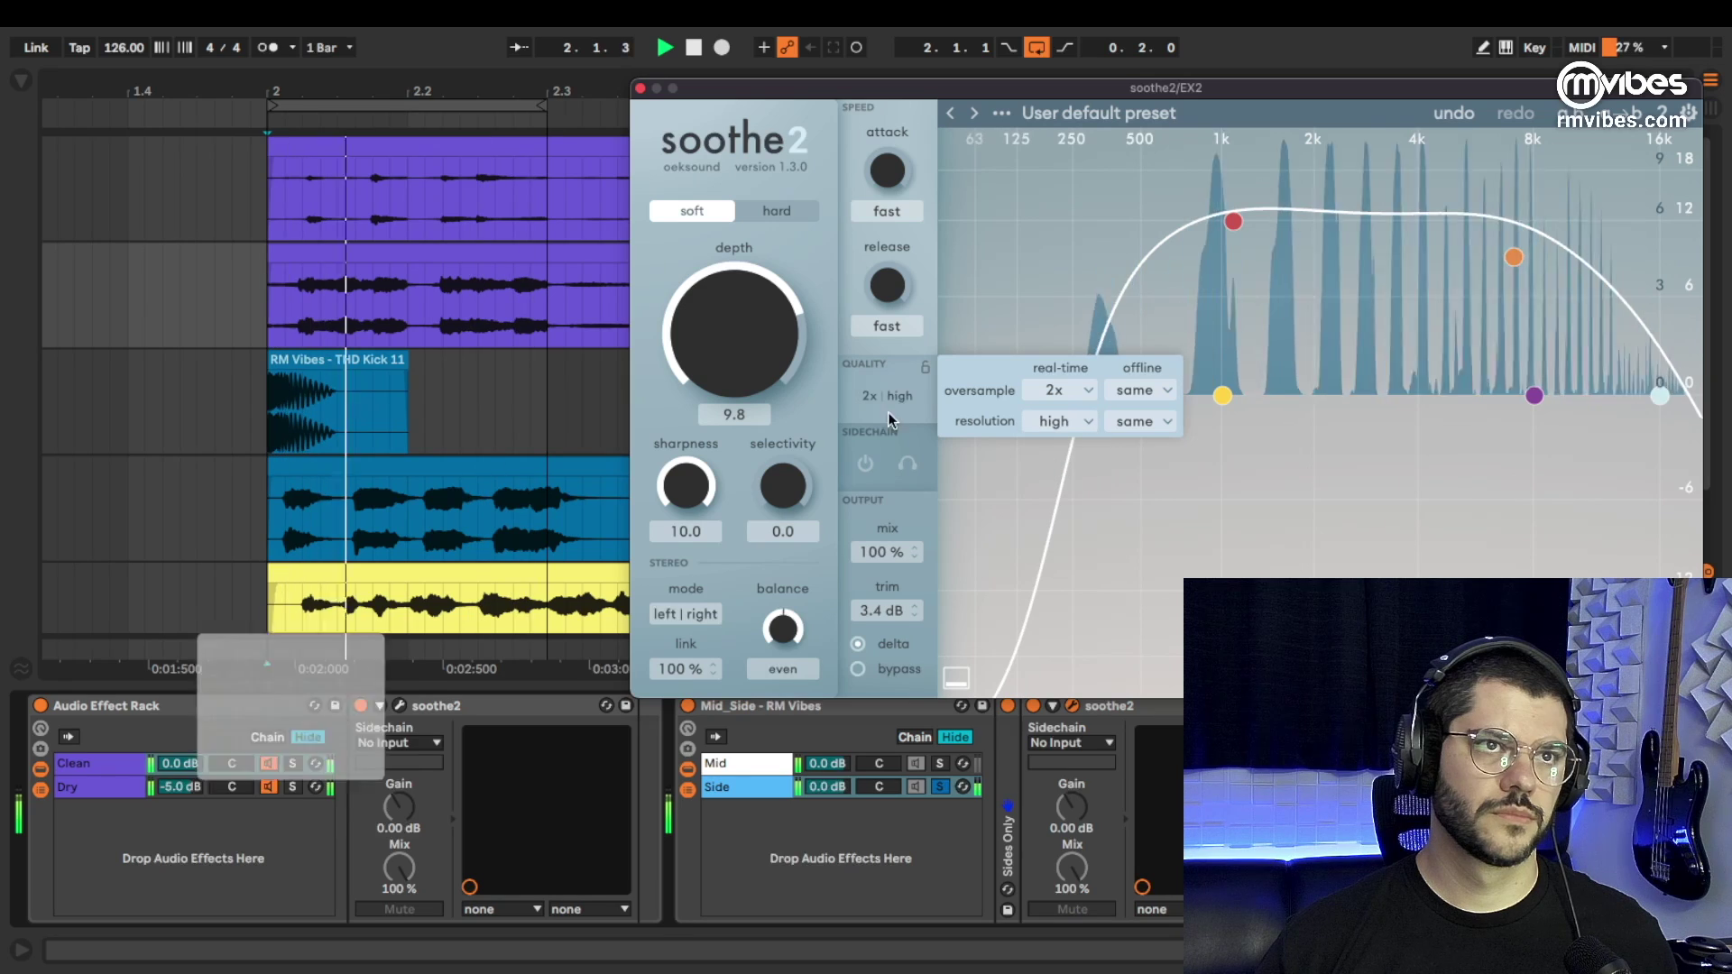
pyautogui.click(736, 326)
pyautogui.moveTo(770, 393); pyautogui.dragTo(772, 386)
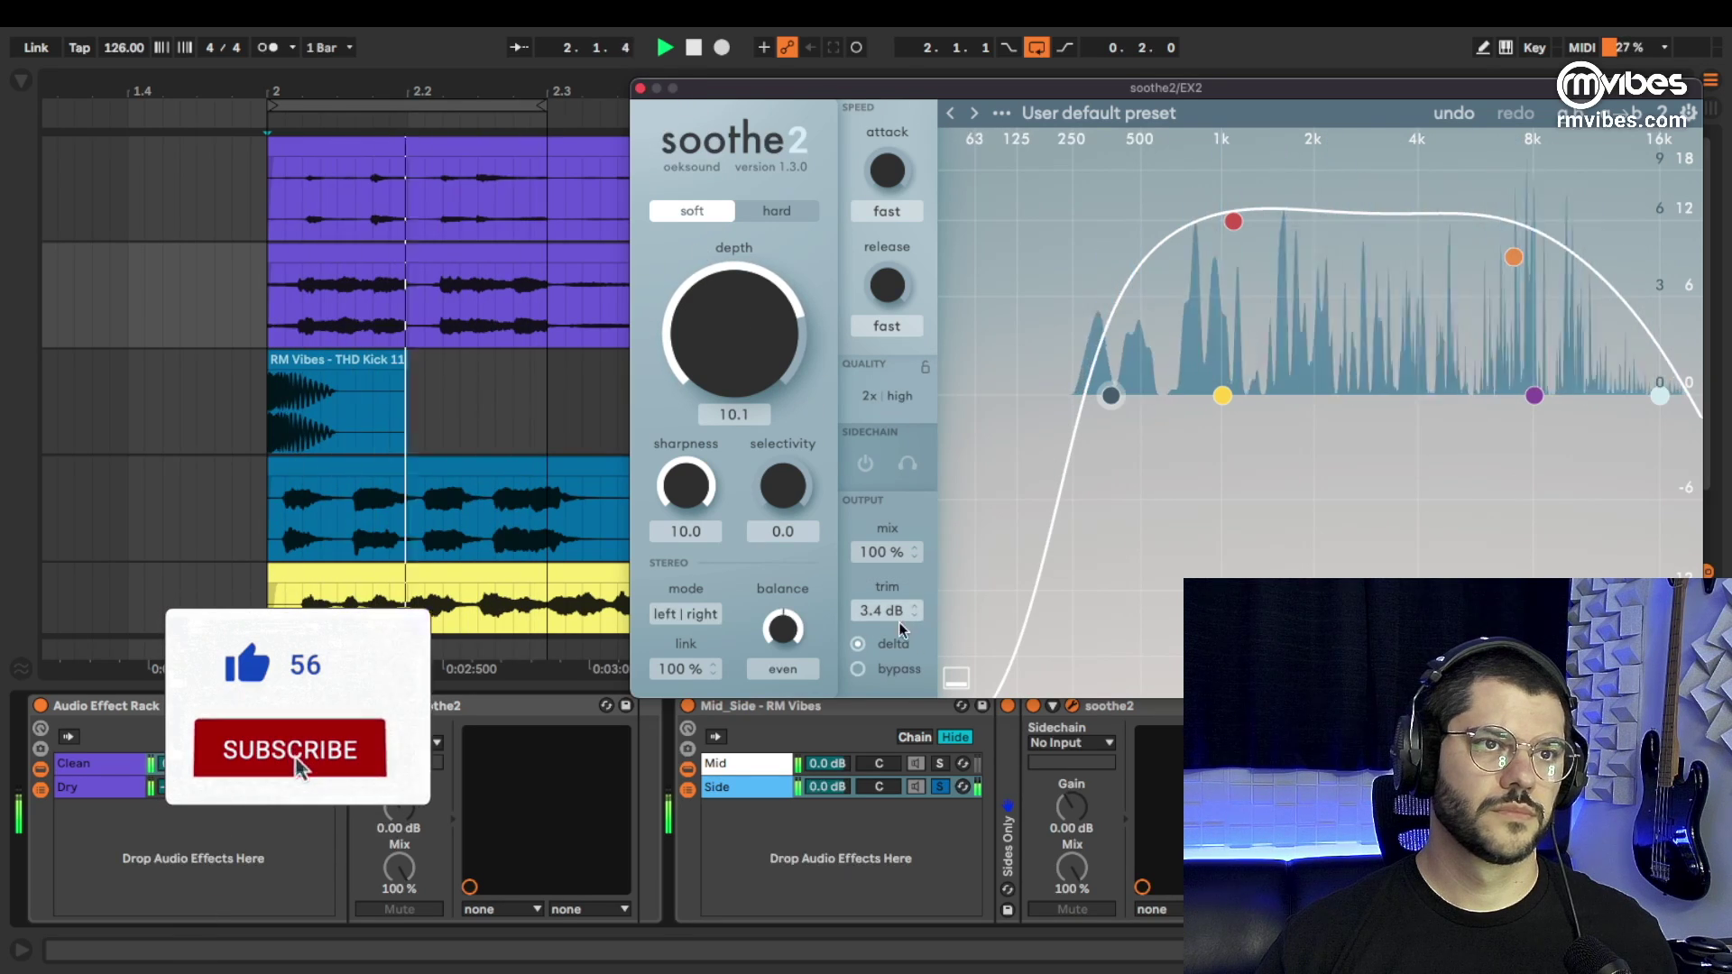
# Audition soothe2 without delta while raising the depth to 13.9, and turn delta back on.
pyautogui.click(857, 643)
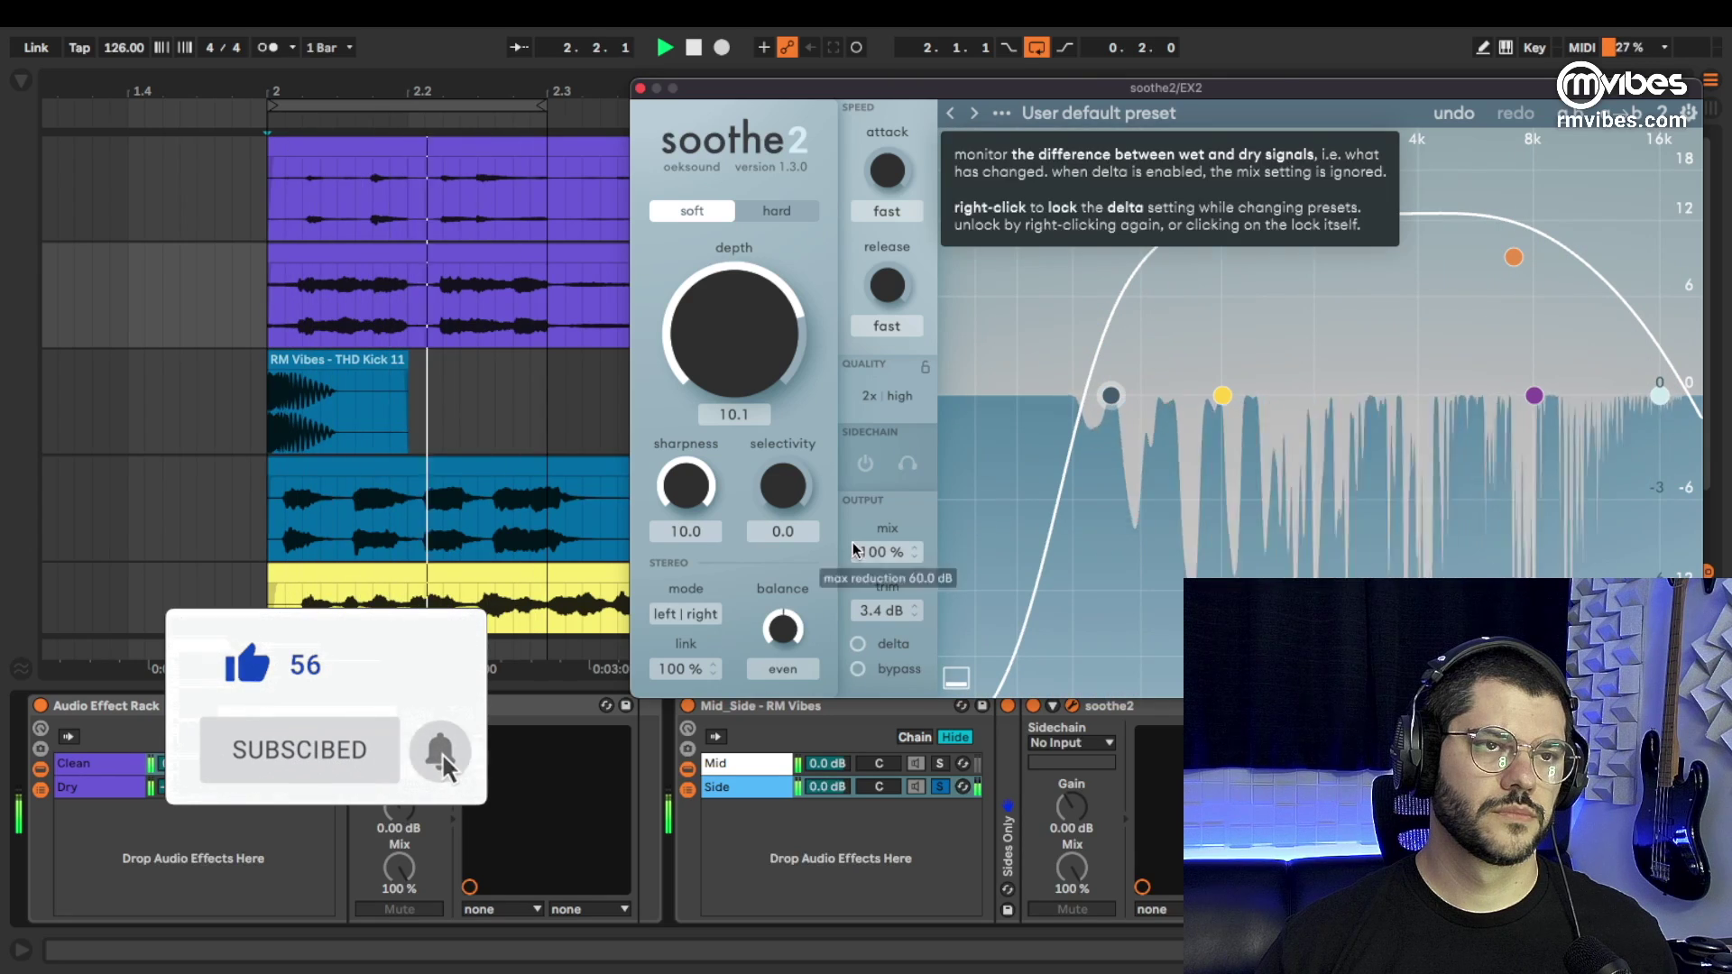
pyautogui.moveTo(732, 339); pyautogui.dragTo(737, 331)
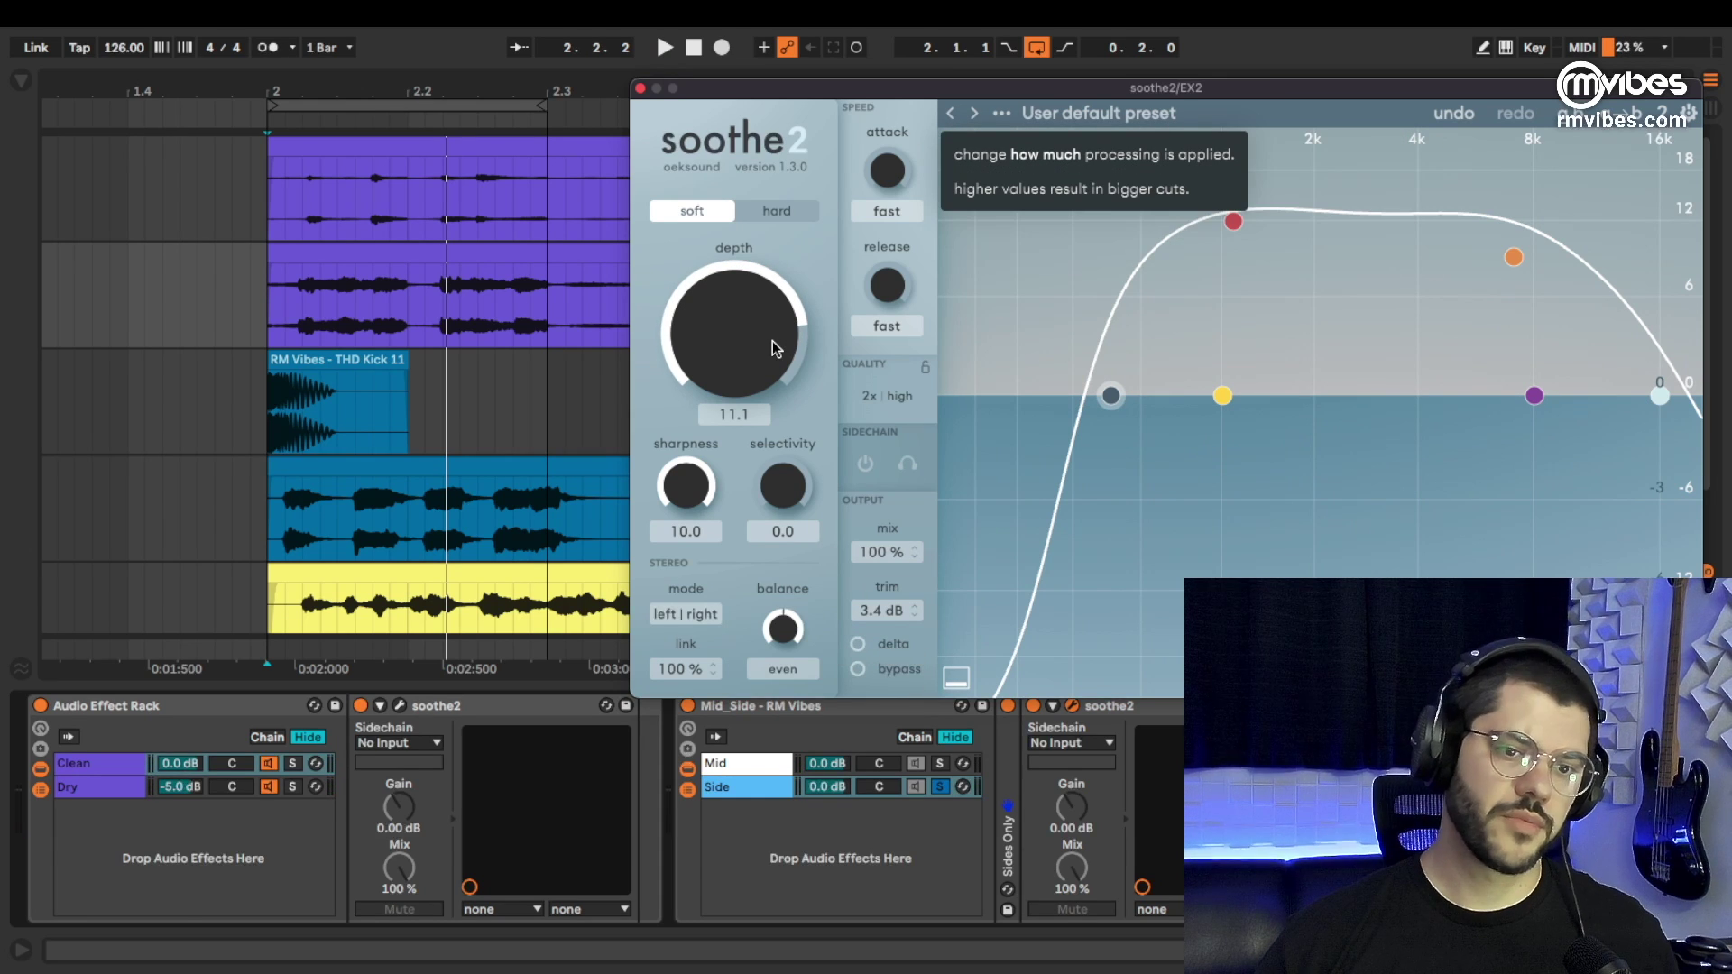
pyautogui.press('space')
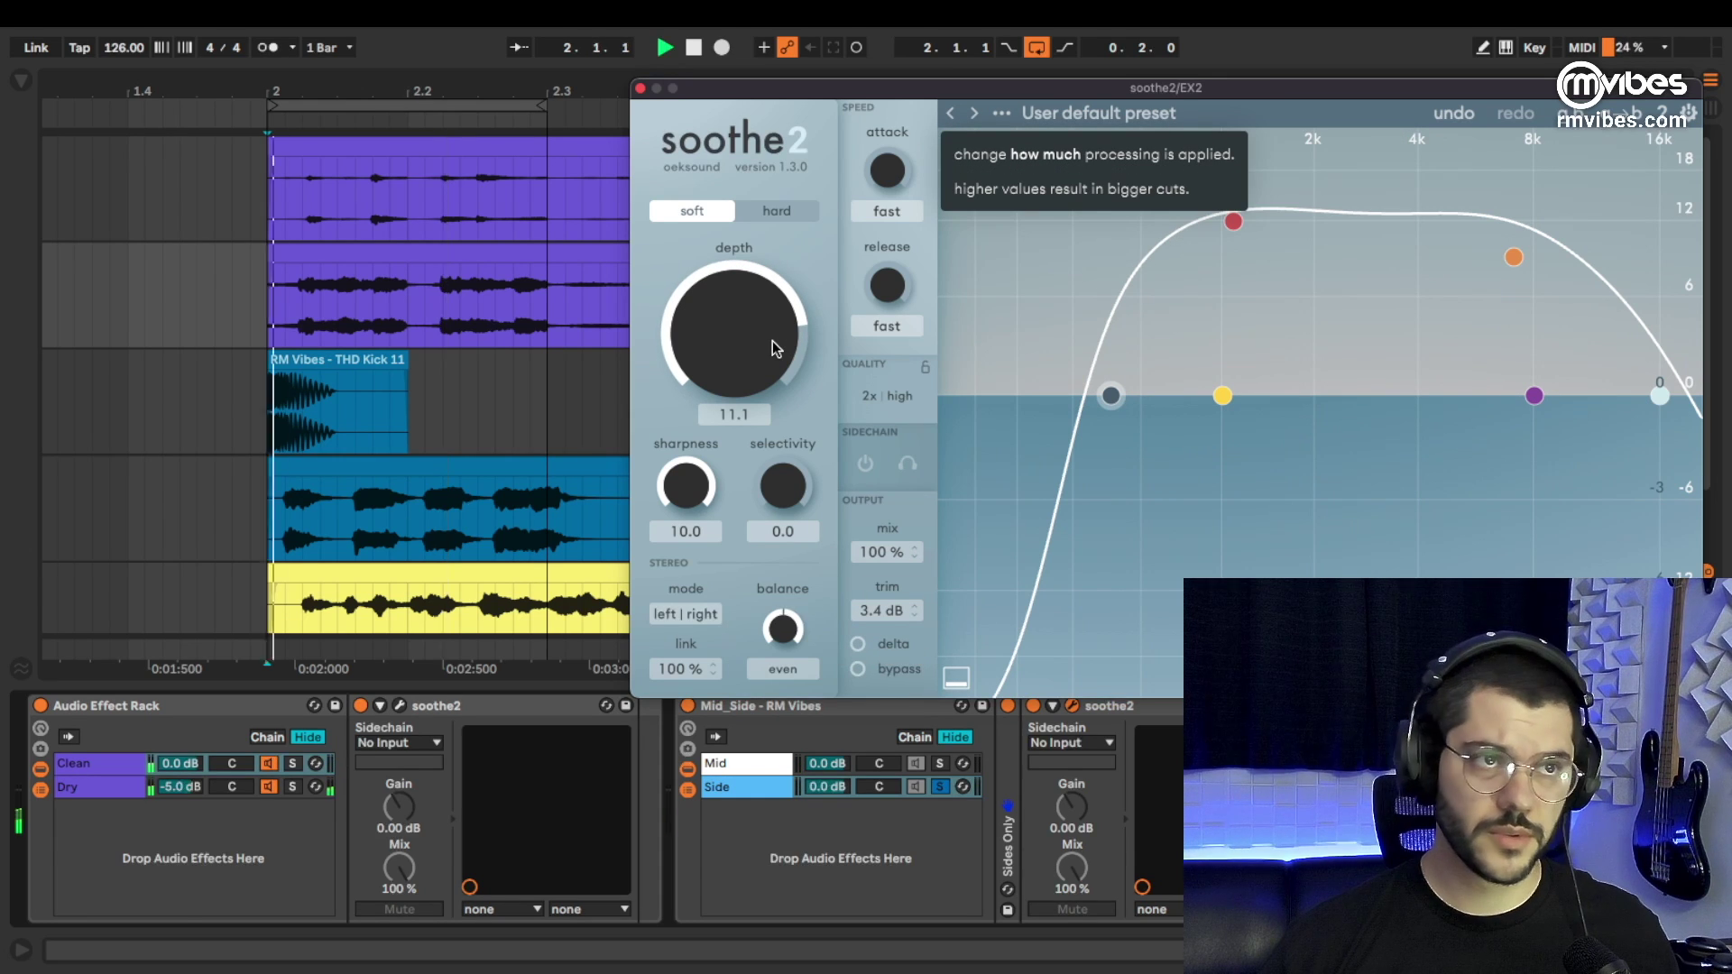
pyautogui.moveTo(750, 337)
pyautogui.mouseDown()
pyautogui.moveTo(758, 290)
pyautogui.moveTo(755, 322)
pyautogui.mouseUp()
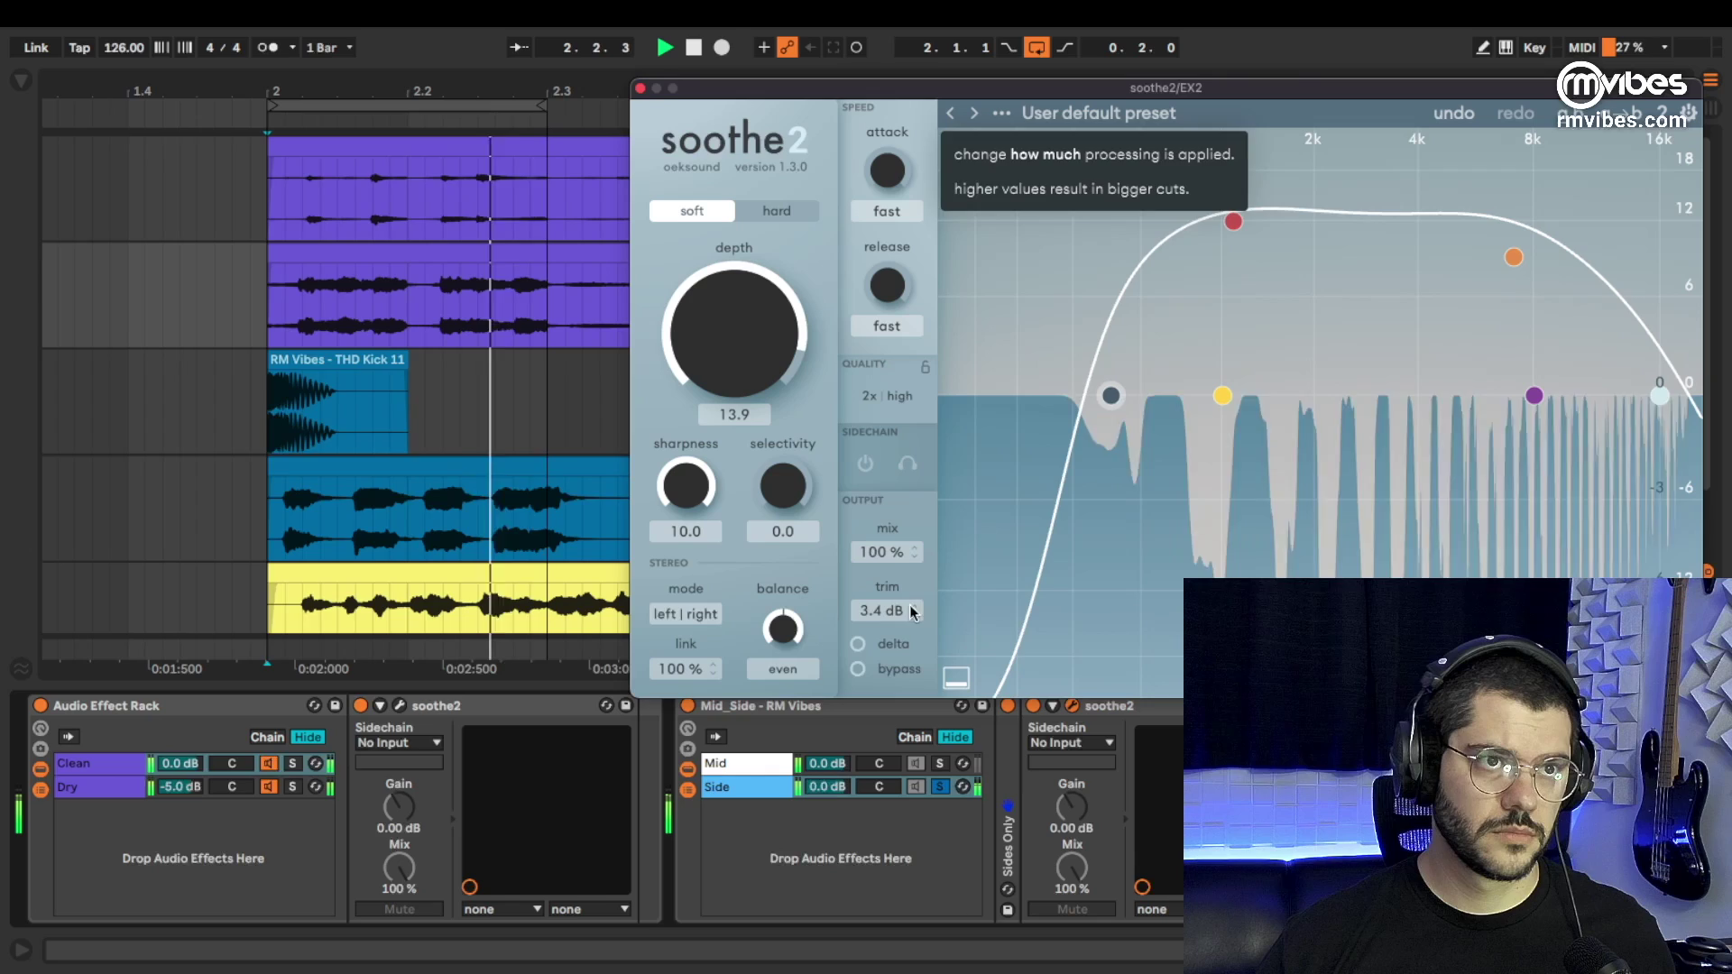
pyautogui.click(858, 644)
pyautogui.moveTo(765, 340)
pyautogui.mouseDown()
pyautogui.moveTo(757, 300)
pyautogui.moveTo(746, 371)
pyautogui.moveTo(754, 326)
pyautogui.mouseUp()
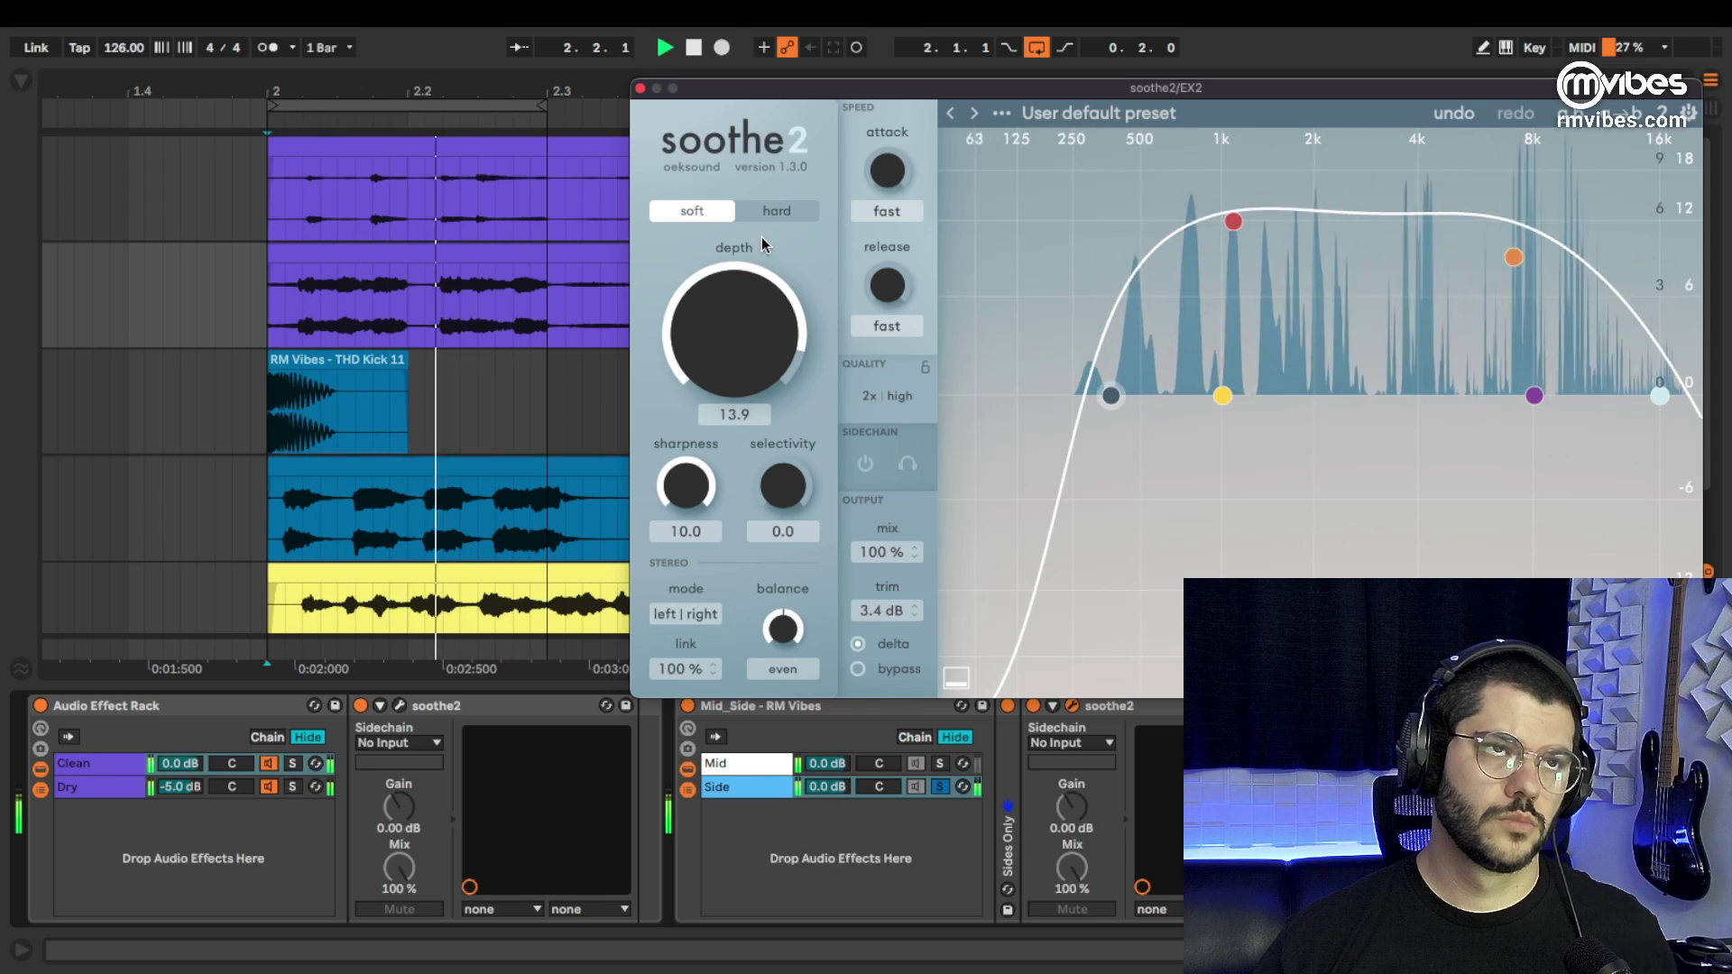
# Try soothe2's hard detection mode on the loop, return to soft mode, and set the depth to 14.1.
pyautogui.press('space')
pyautogui.moveTo(755, 221)
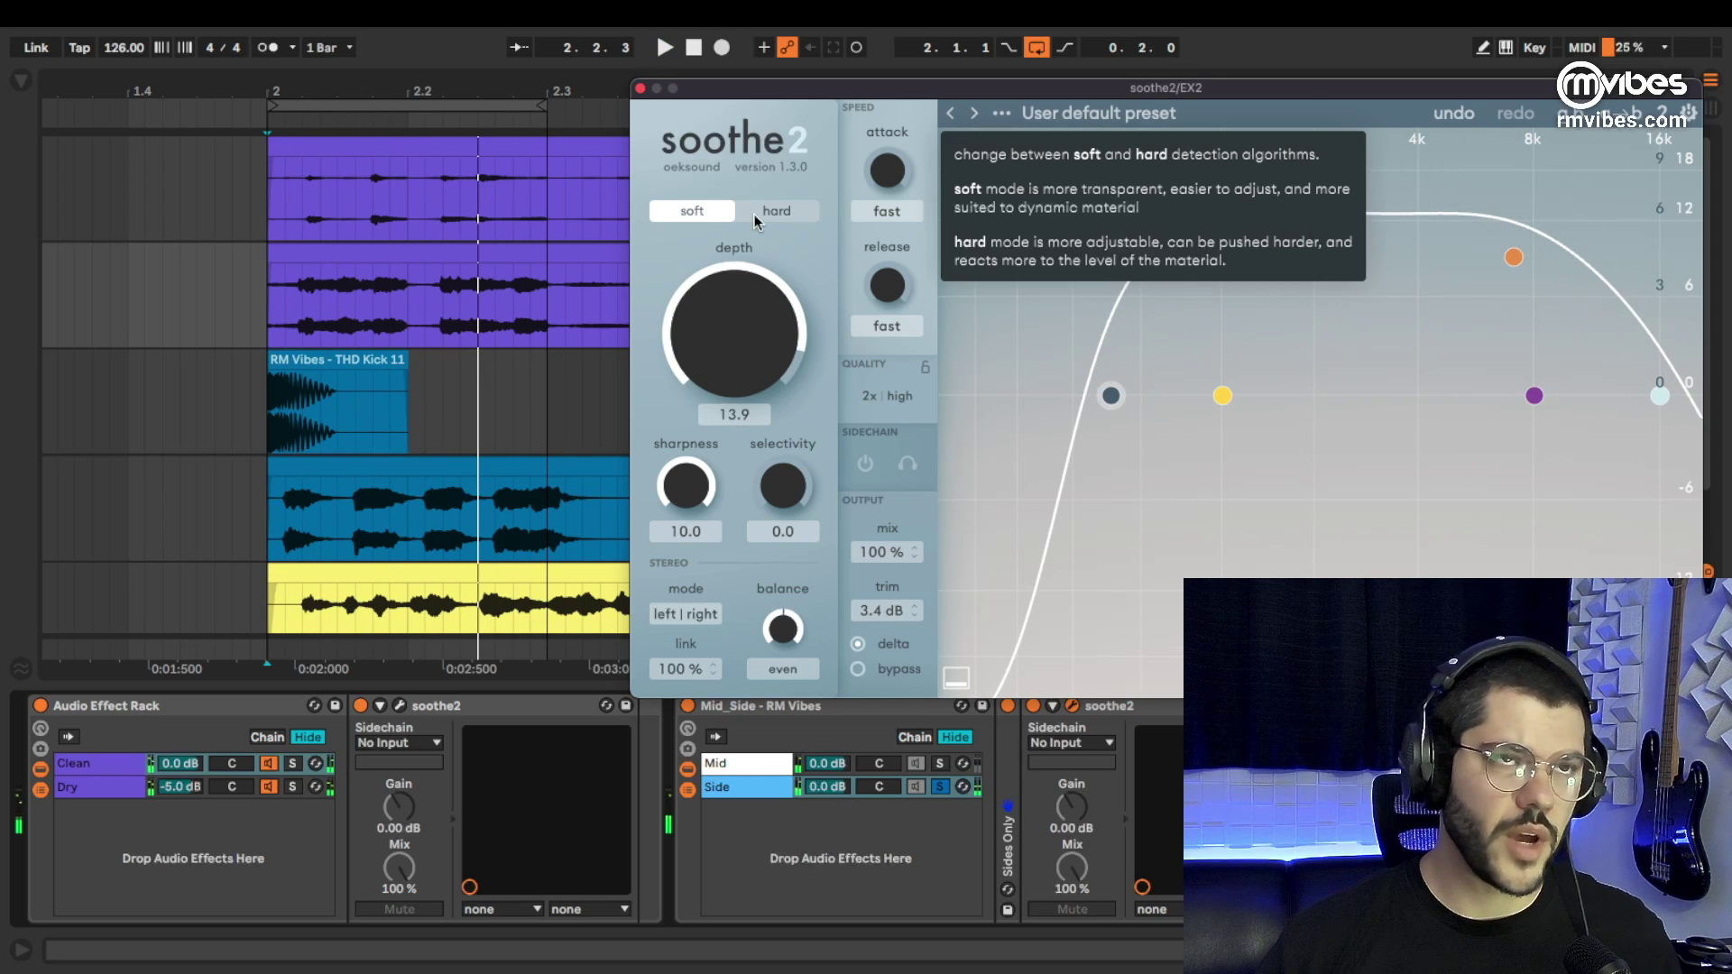
pyautogui.click(756, 221)
pyautogui.press('space')
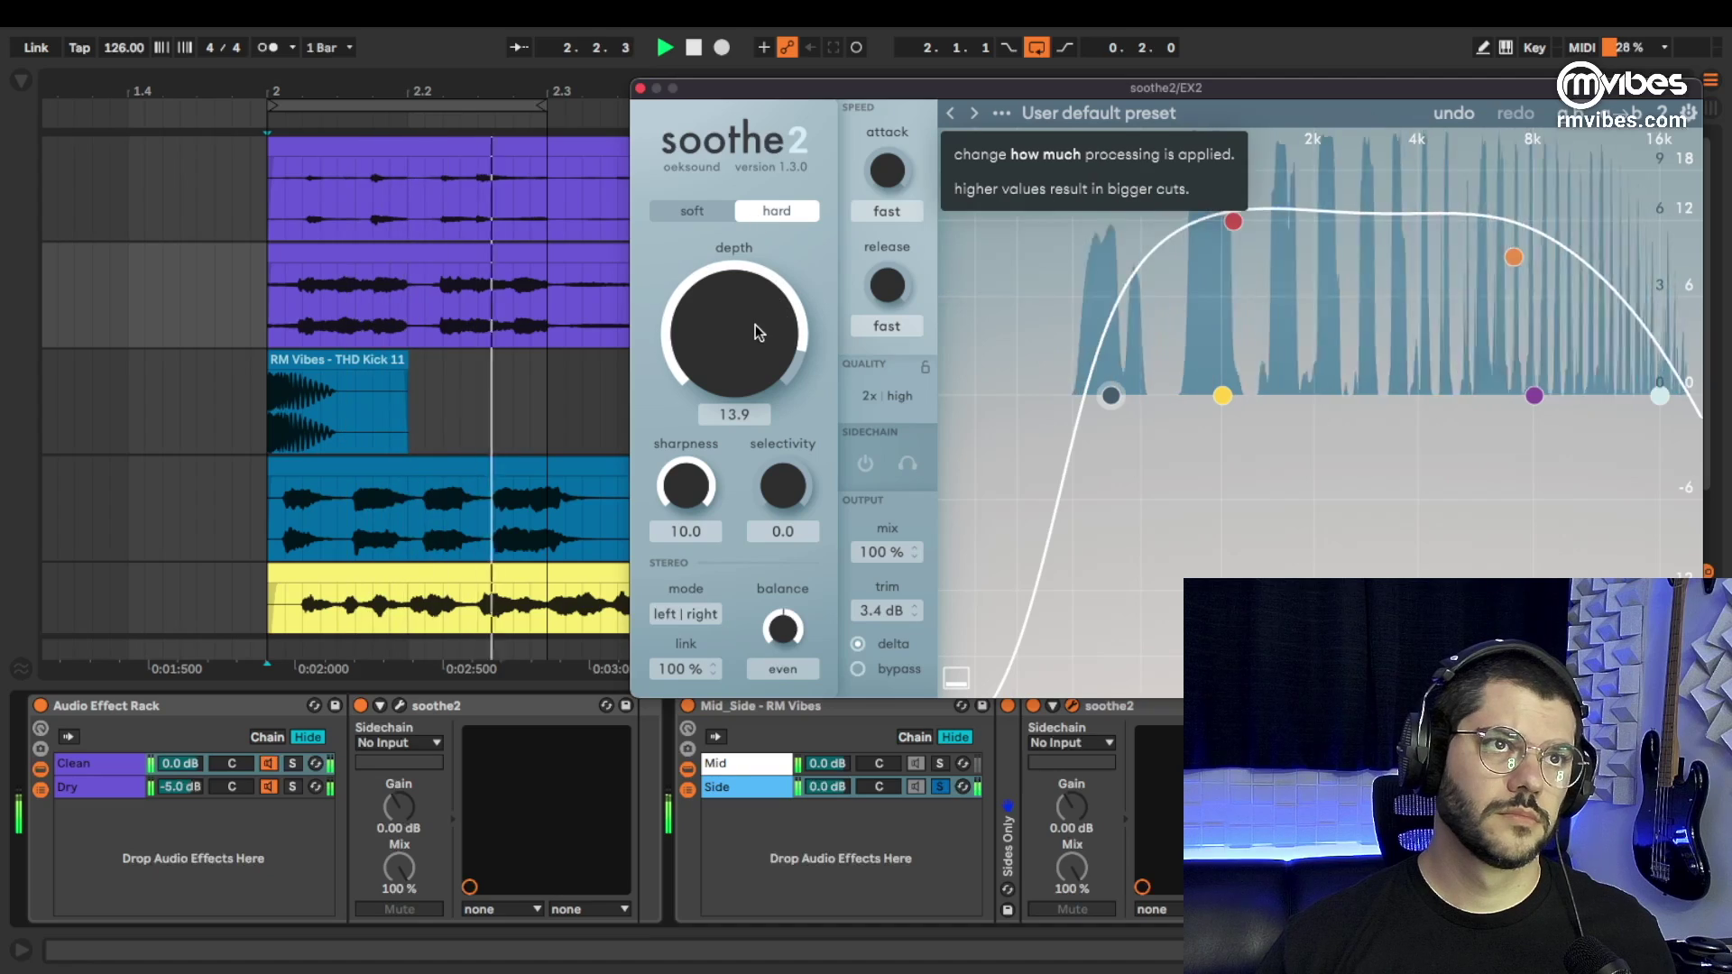
pyautogui.moveTo(761, 328); pyautogui.dragTo(735, 376)
pyautogui.click(691, 211)
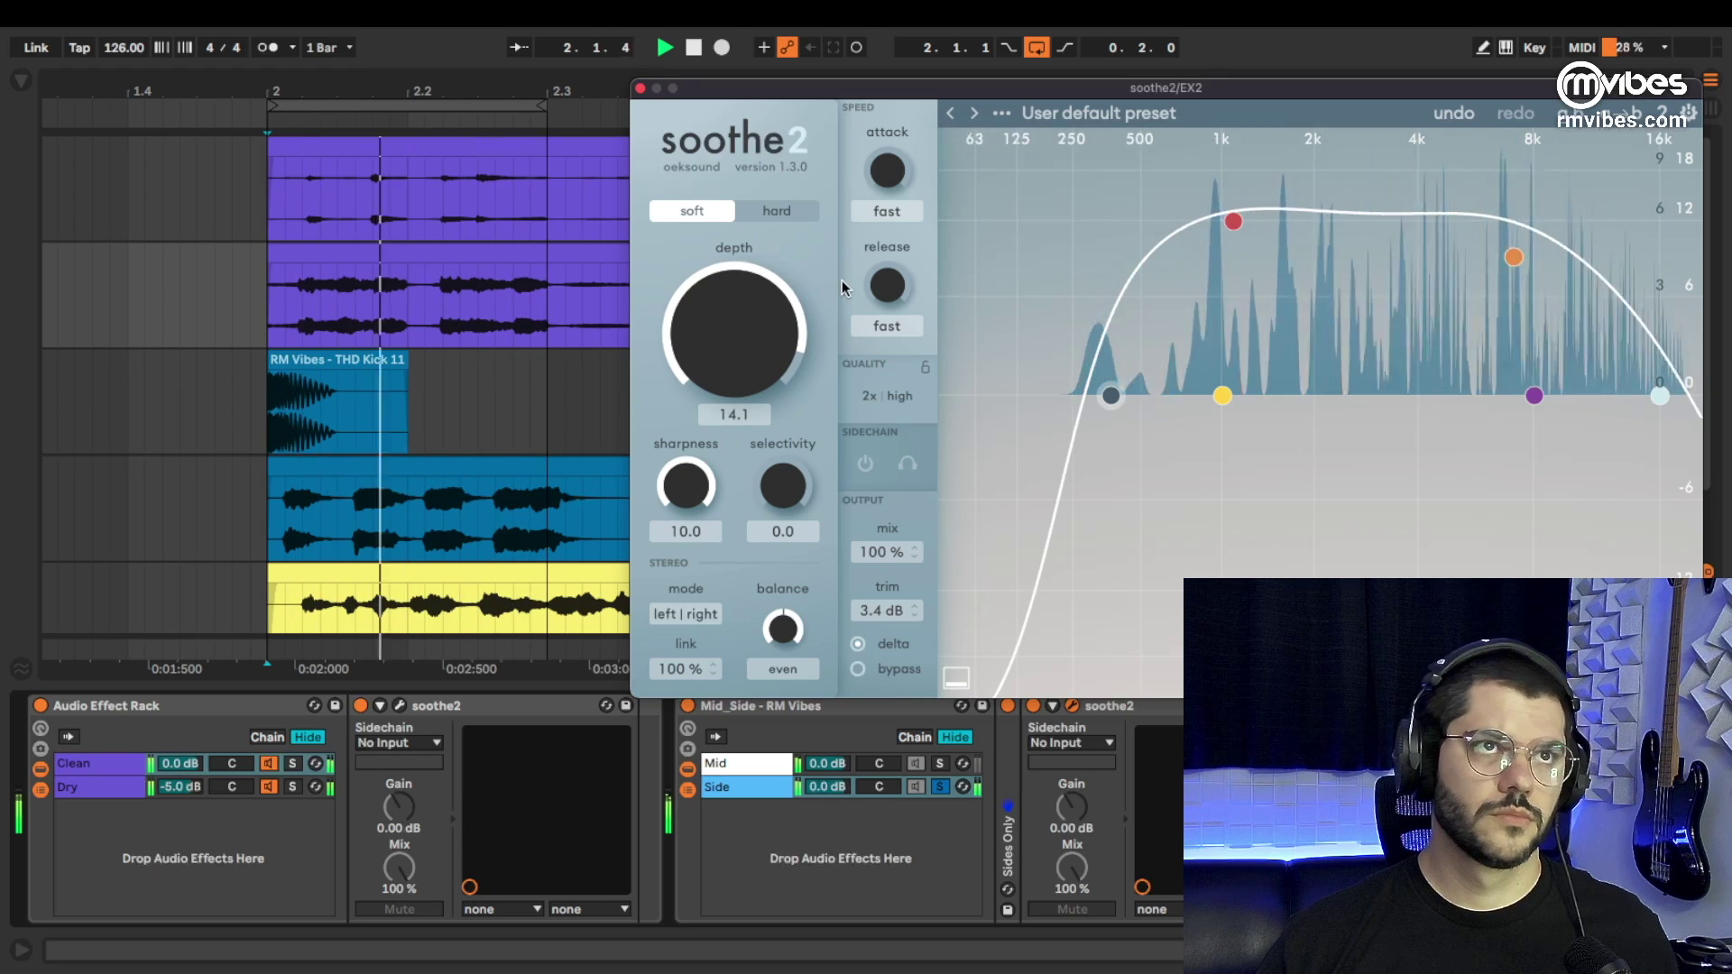
# Clear the Side chain's solo and compare the EX2 loop with the Mid_Side rack off and on, leaving it on.
pyautogui.press('space')
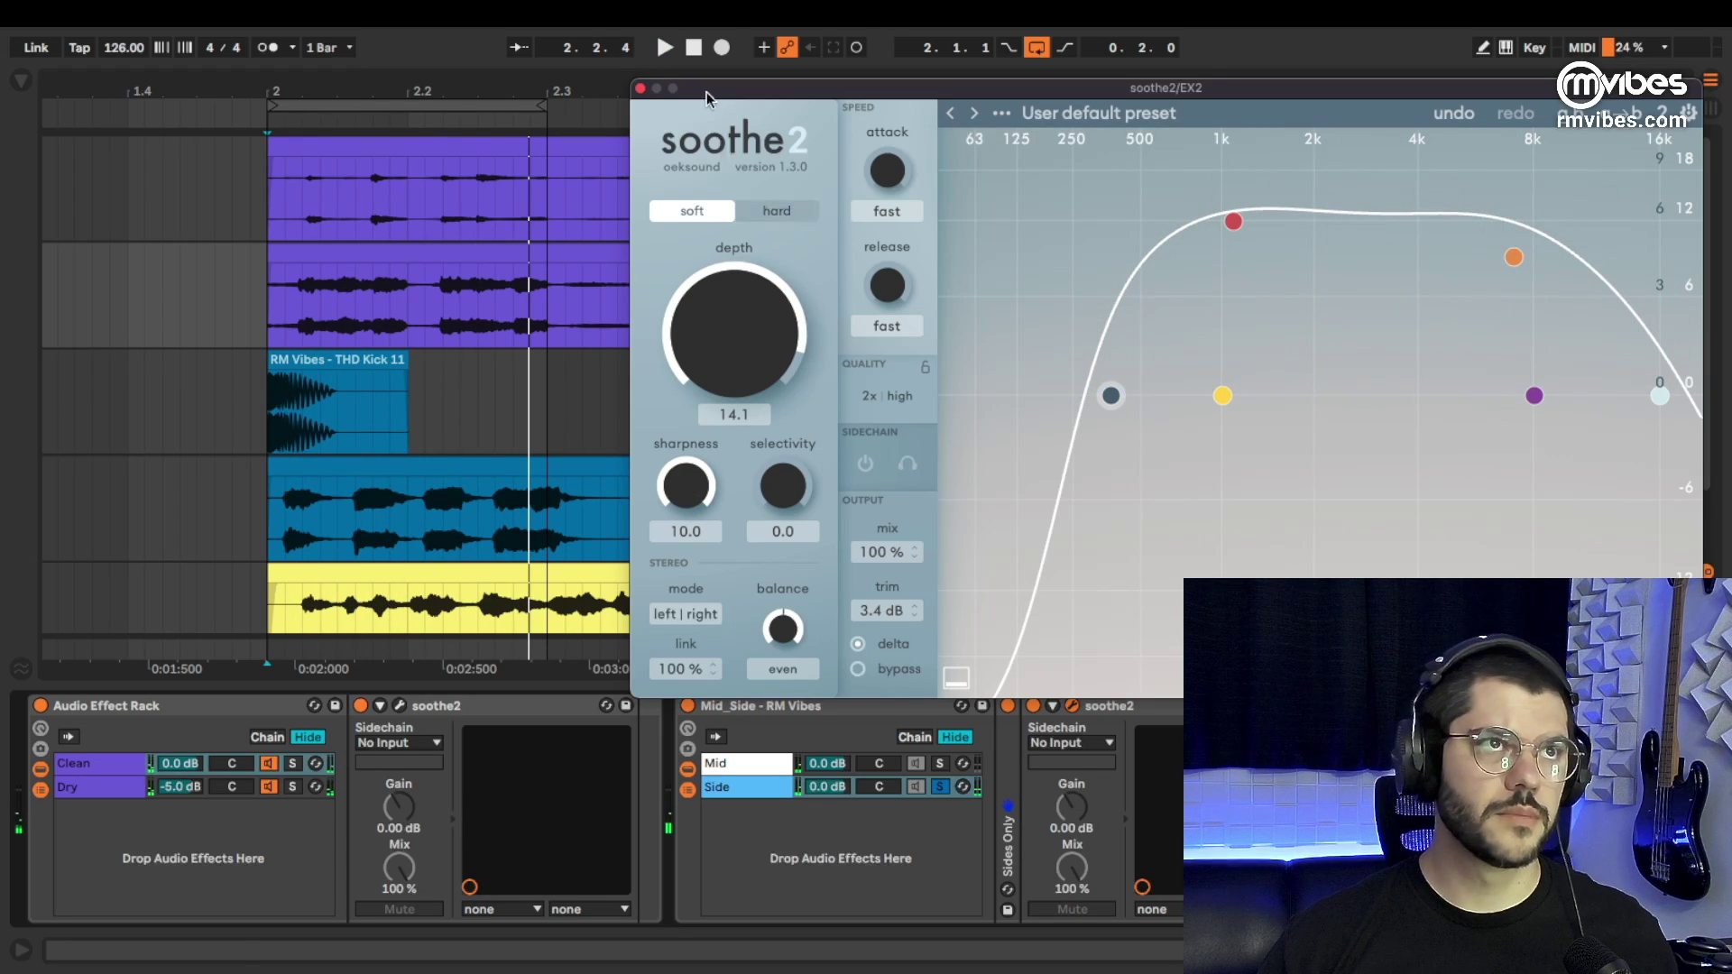
pyautogui.click(687, 706)
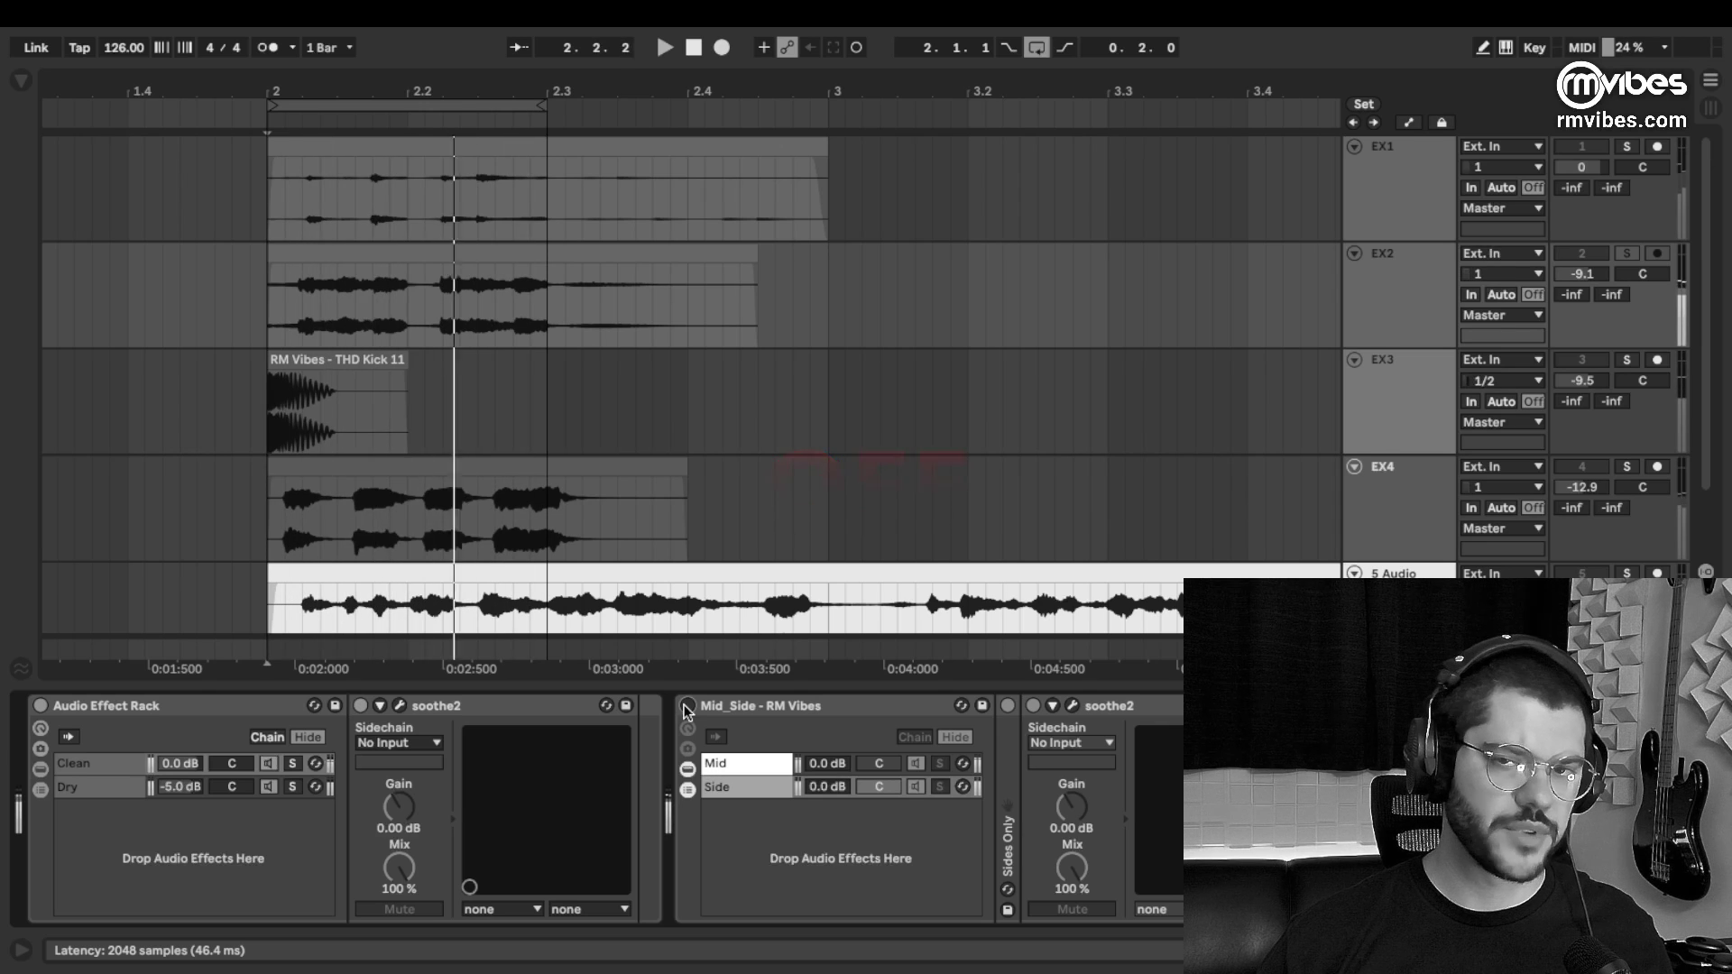
pyautogui.click(687, 707)
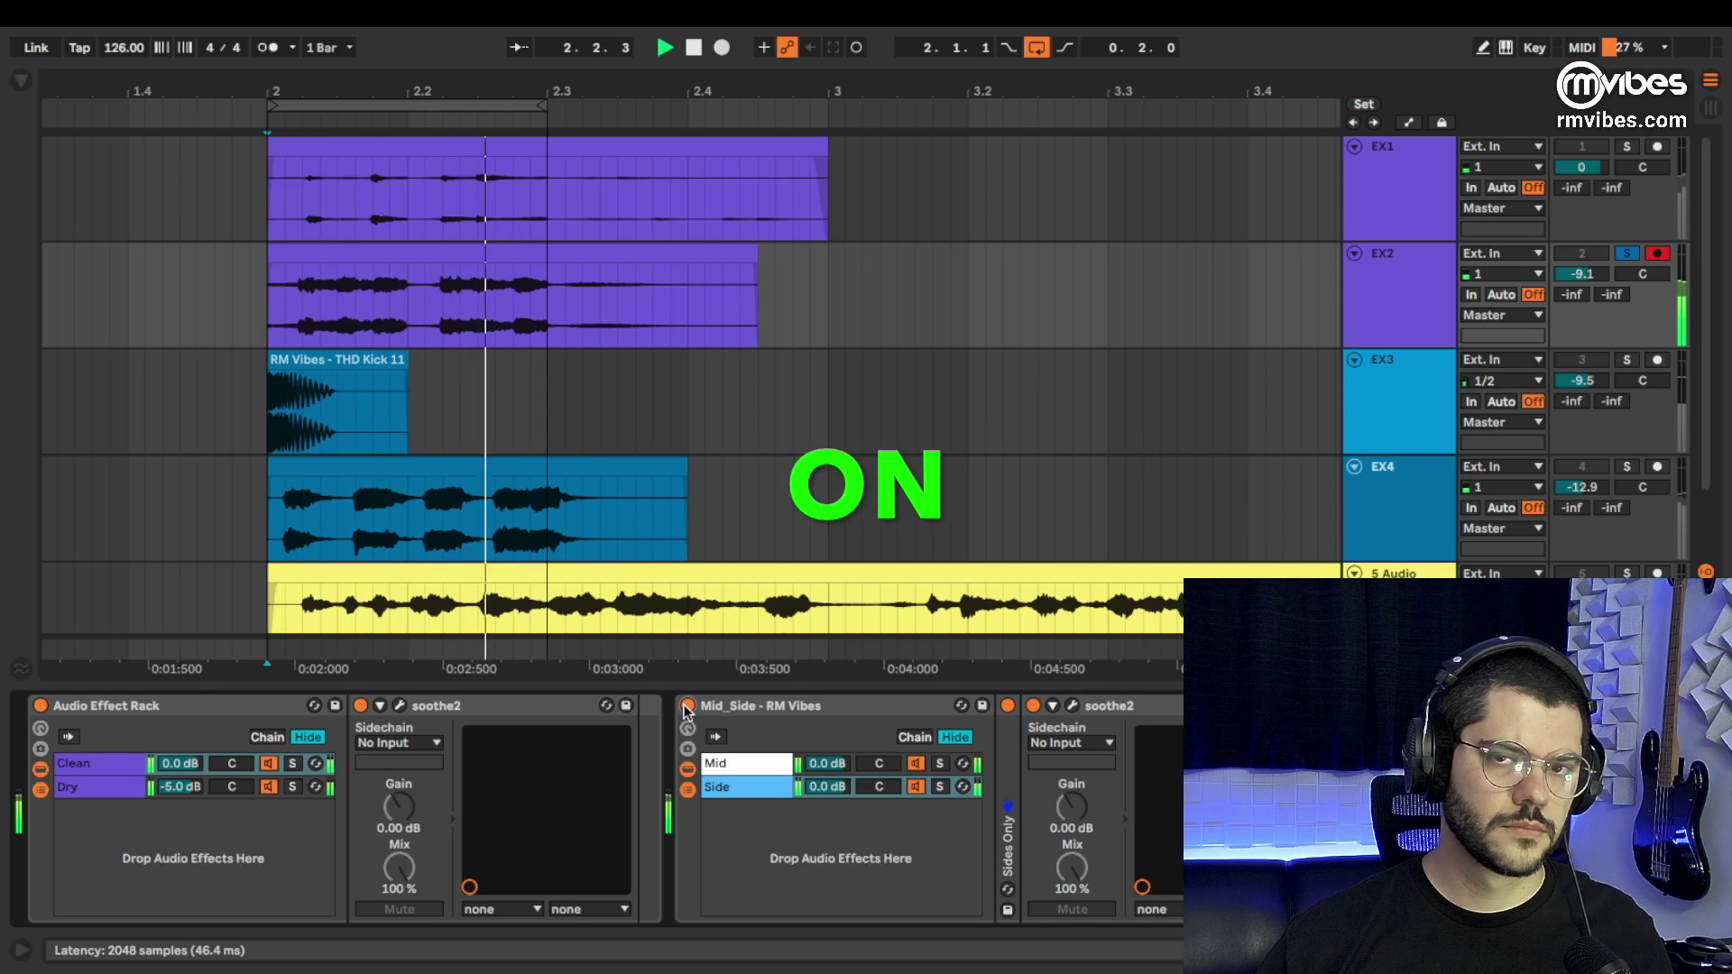
pyautogui.click(688, 707)
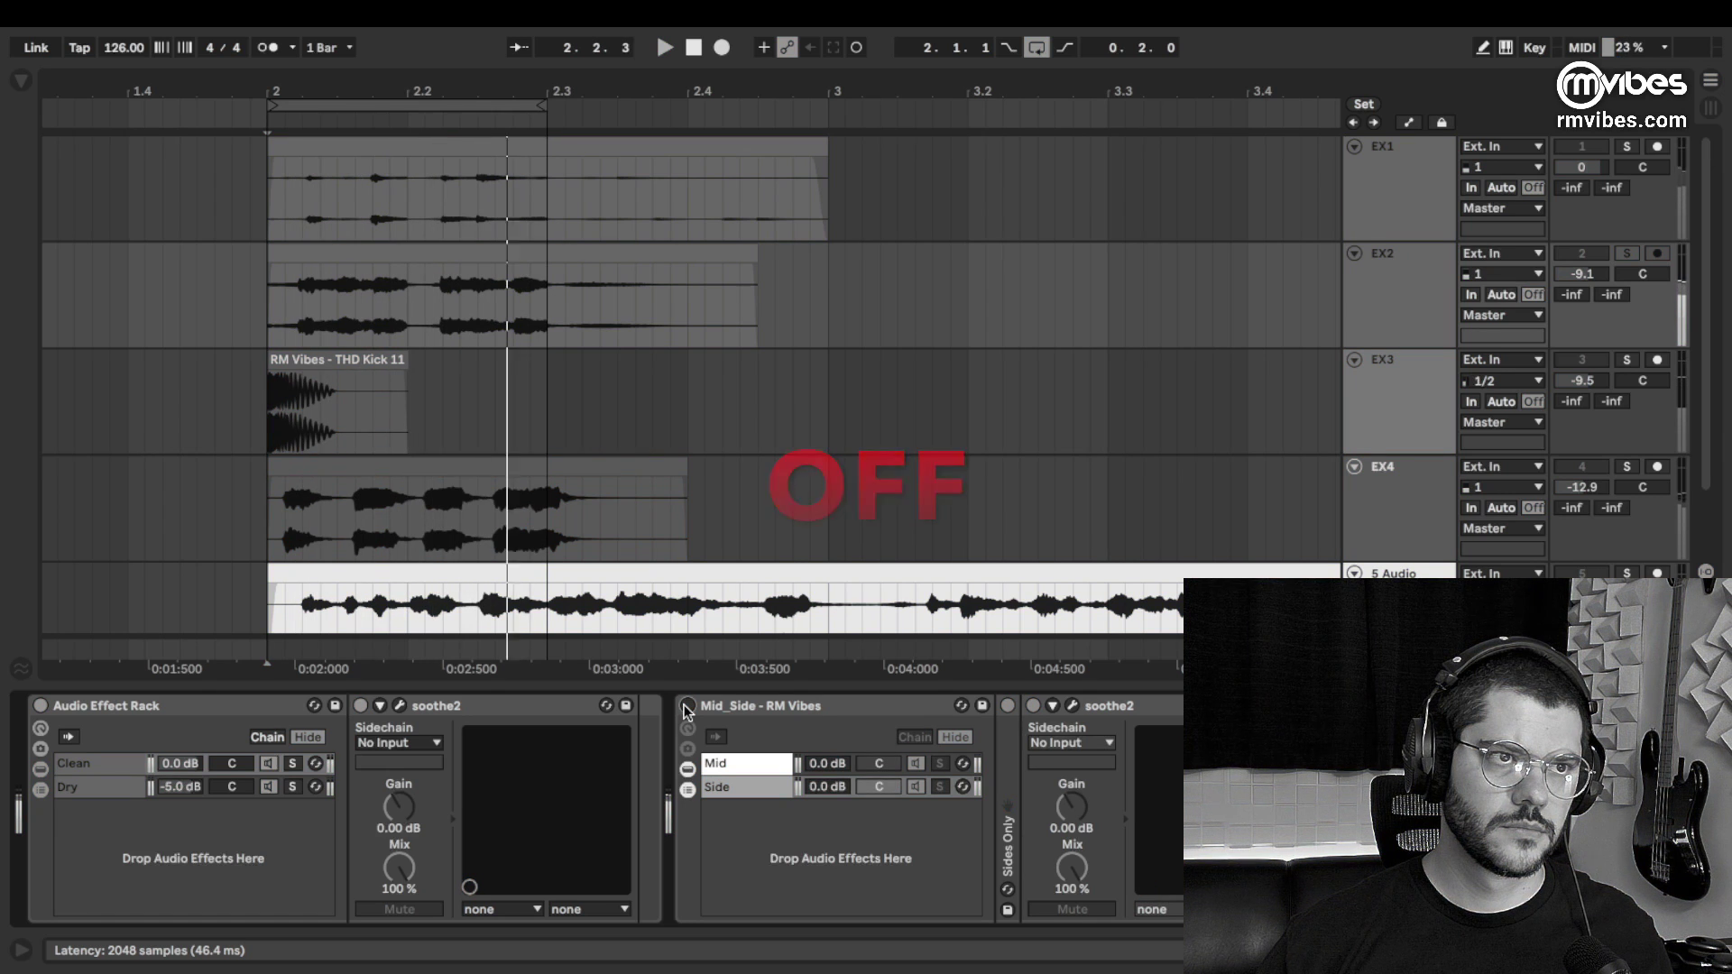
pyautogui.click(688, 706)
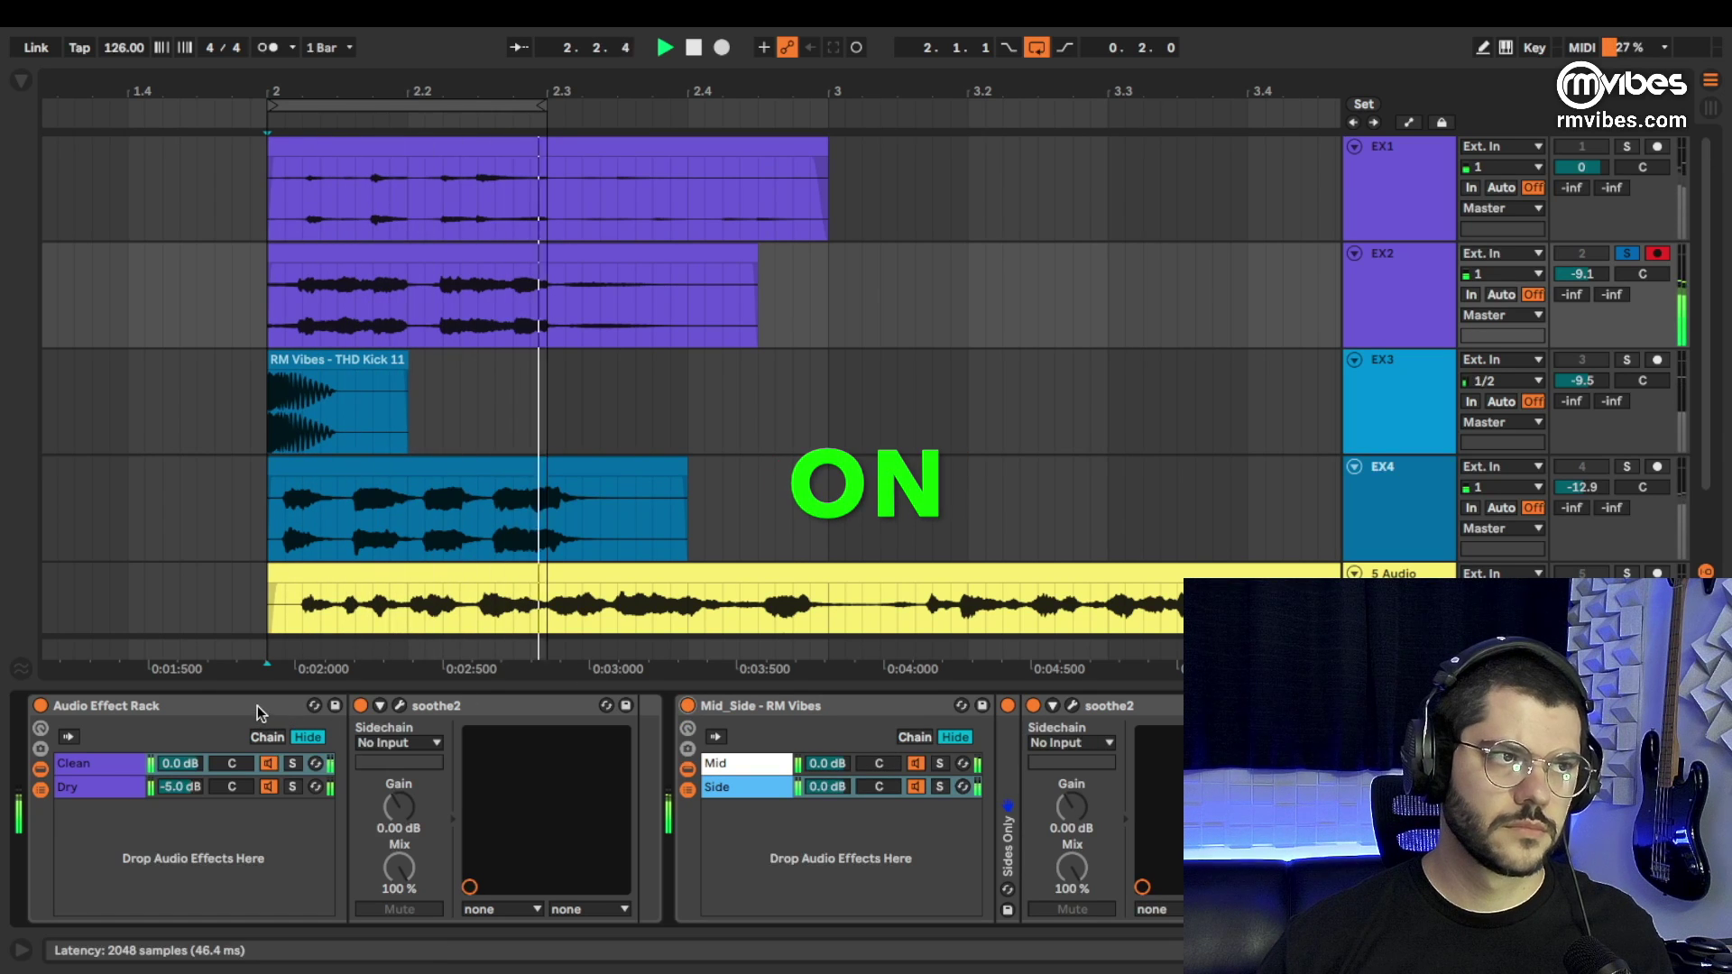
# Select both effect racks on the EX2 track and compare the loop with them off and on, leaving them on.
pyautogui.click(151, 727)
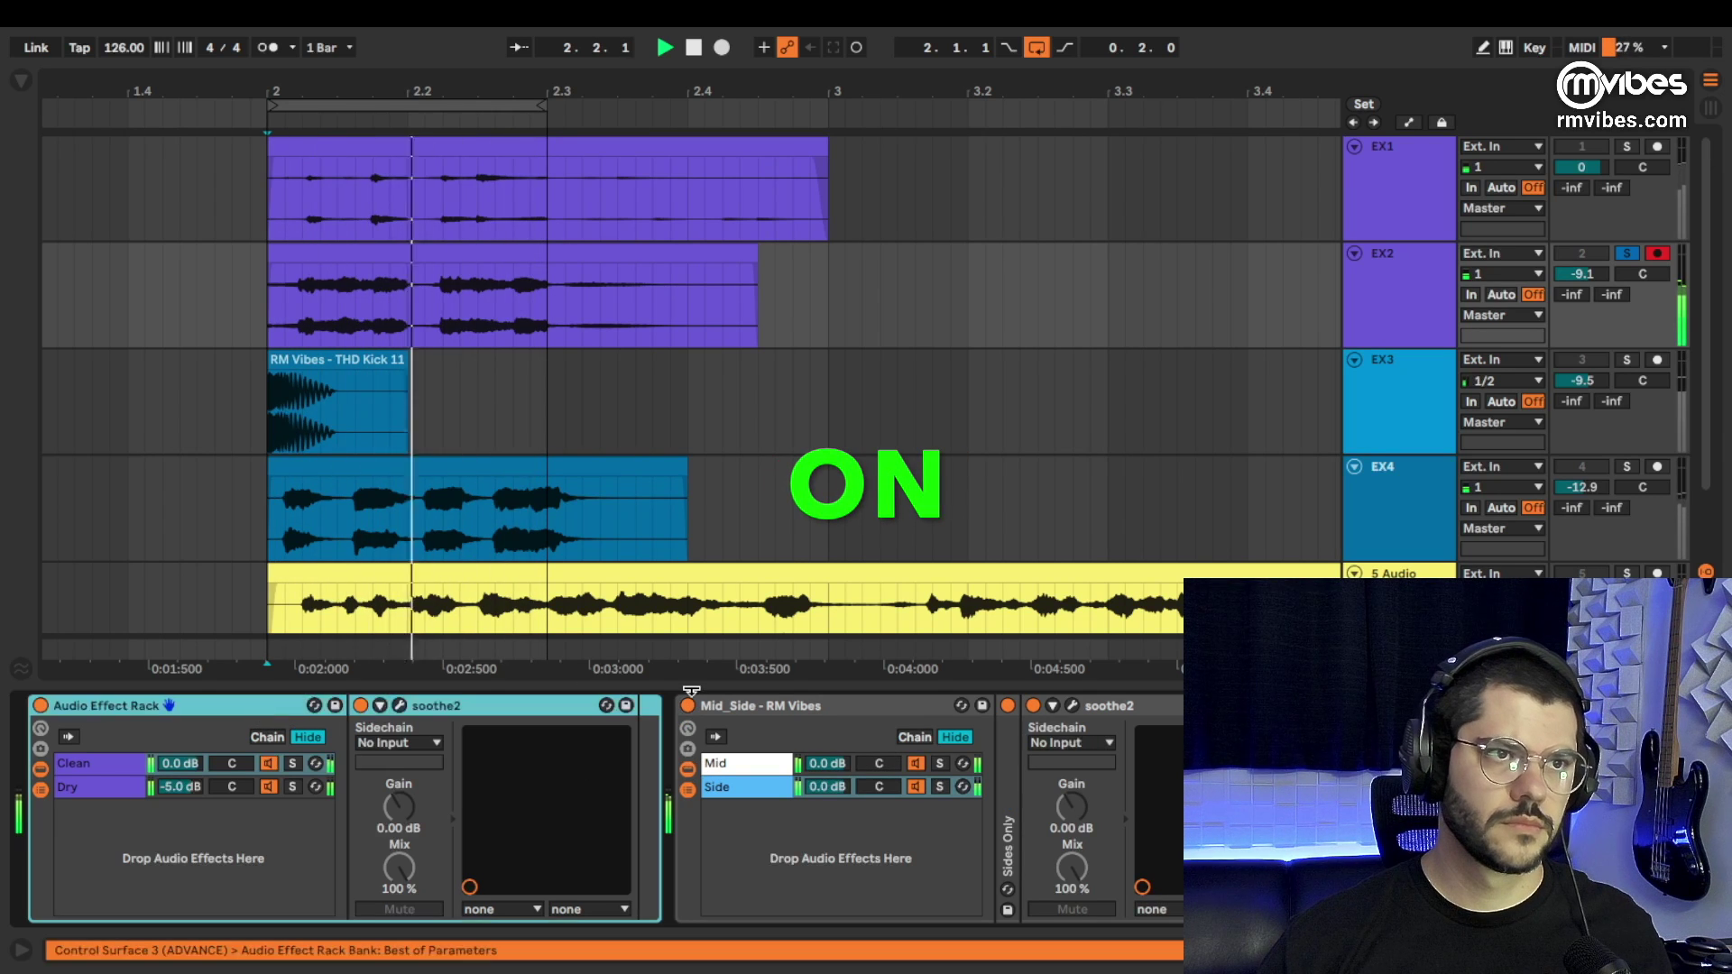
pyautogui.click(41, 705)
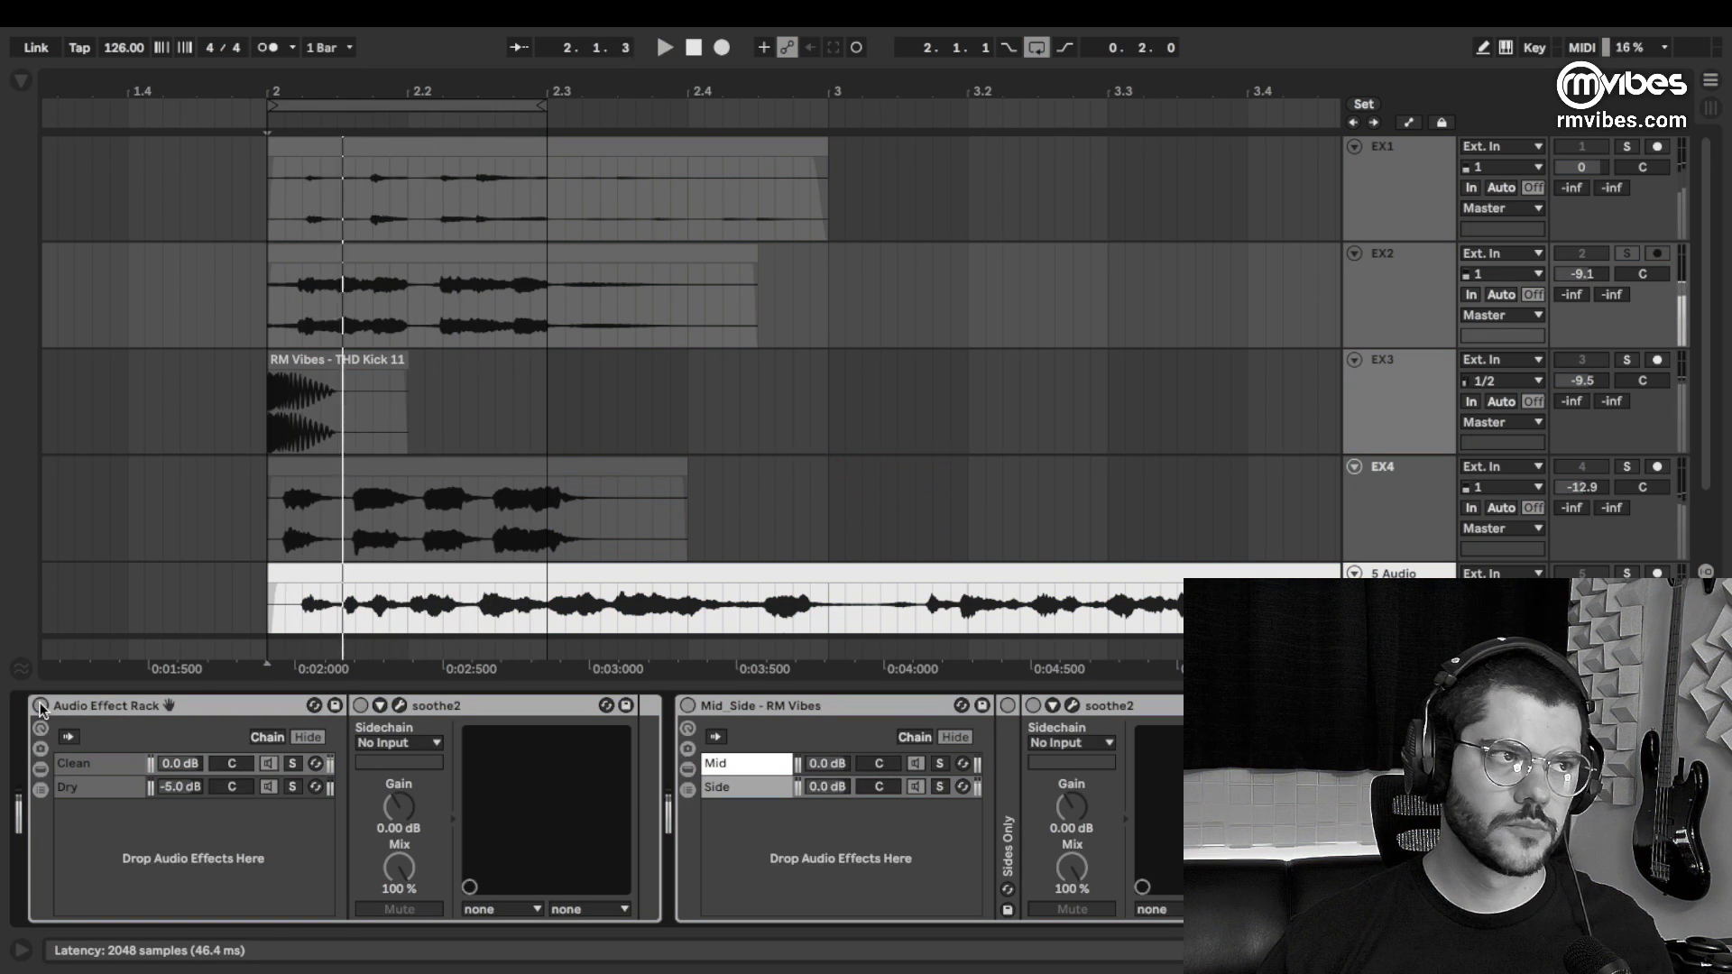
pyautogui.click(40, 705)
pyautogui.press('space')
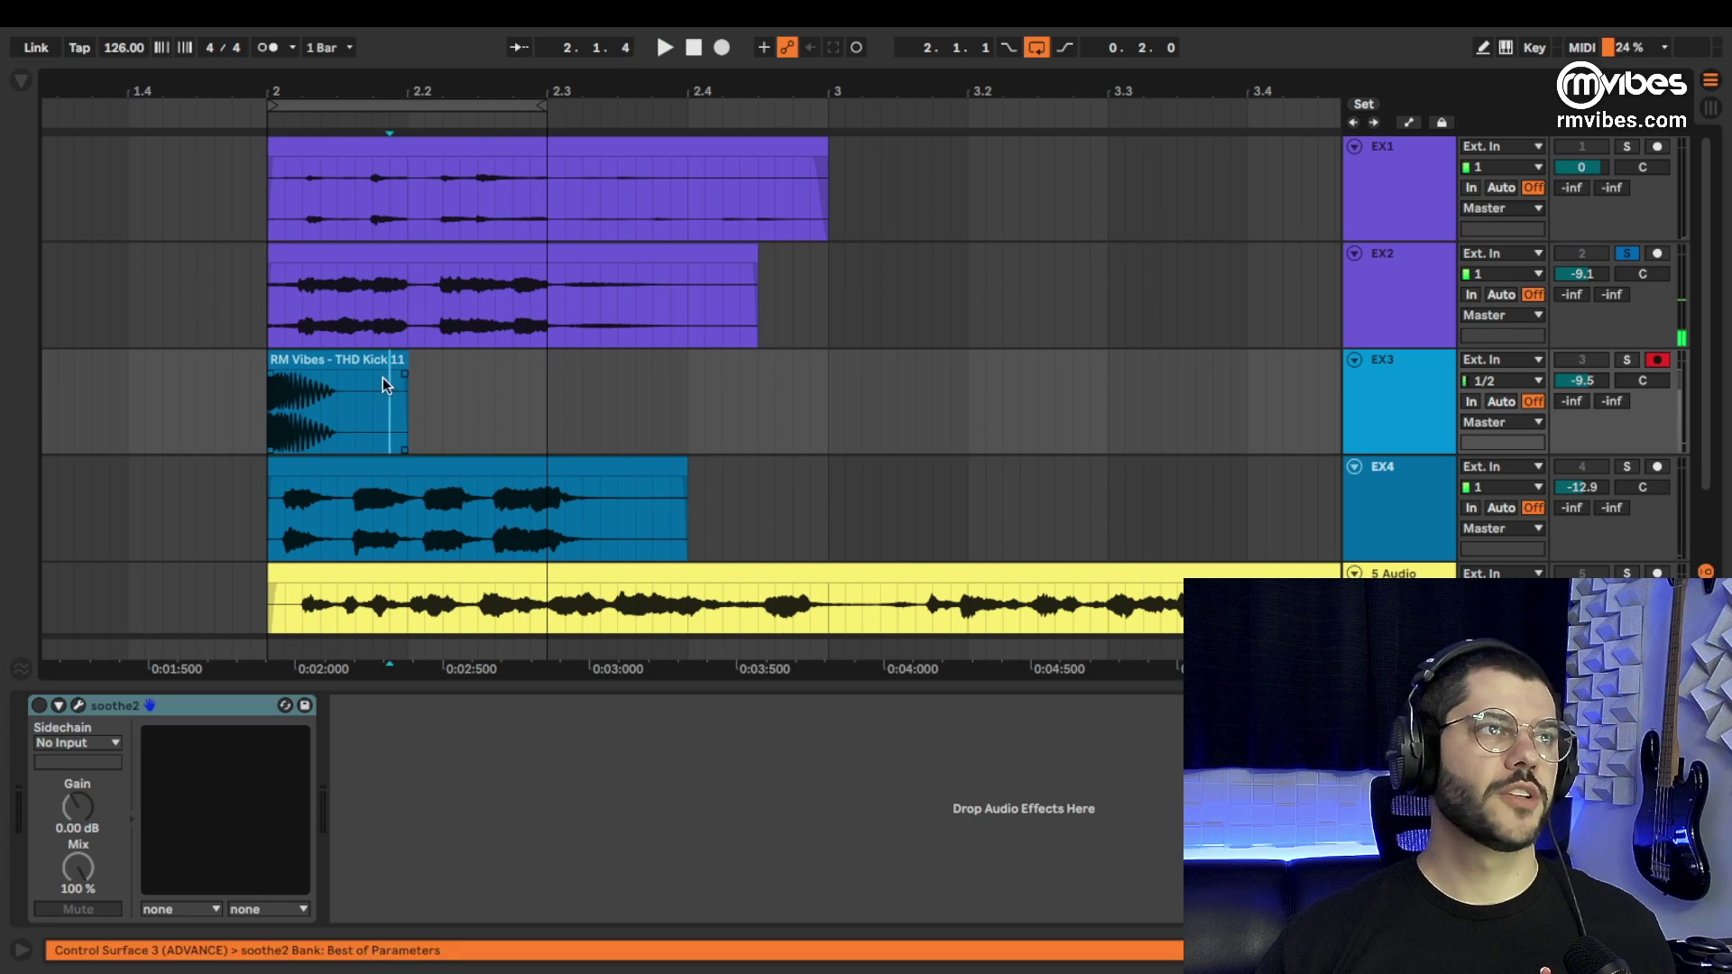
# Select the EX3 kick clip, solo its track, and shorten the loop to one beat starting at 2.1.1.
pyautogui.click(384, 368)
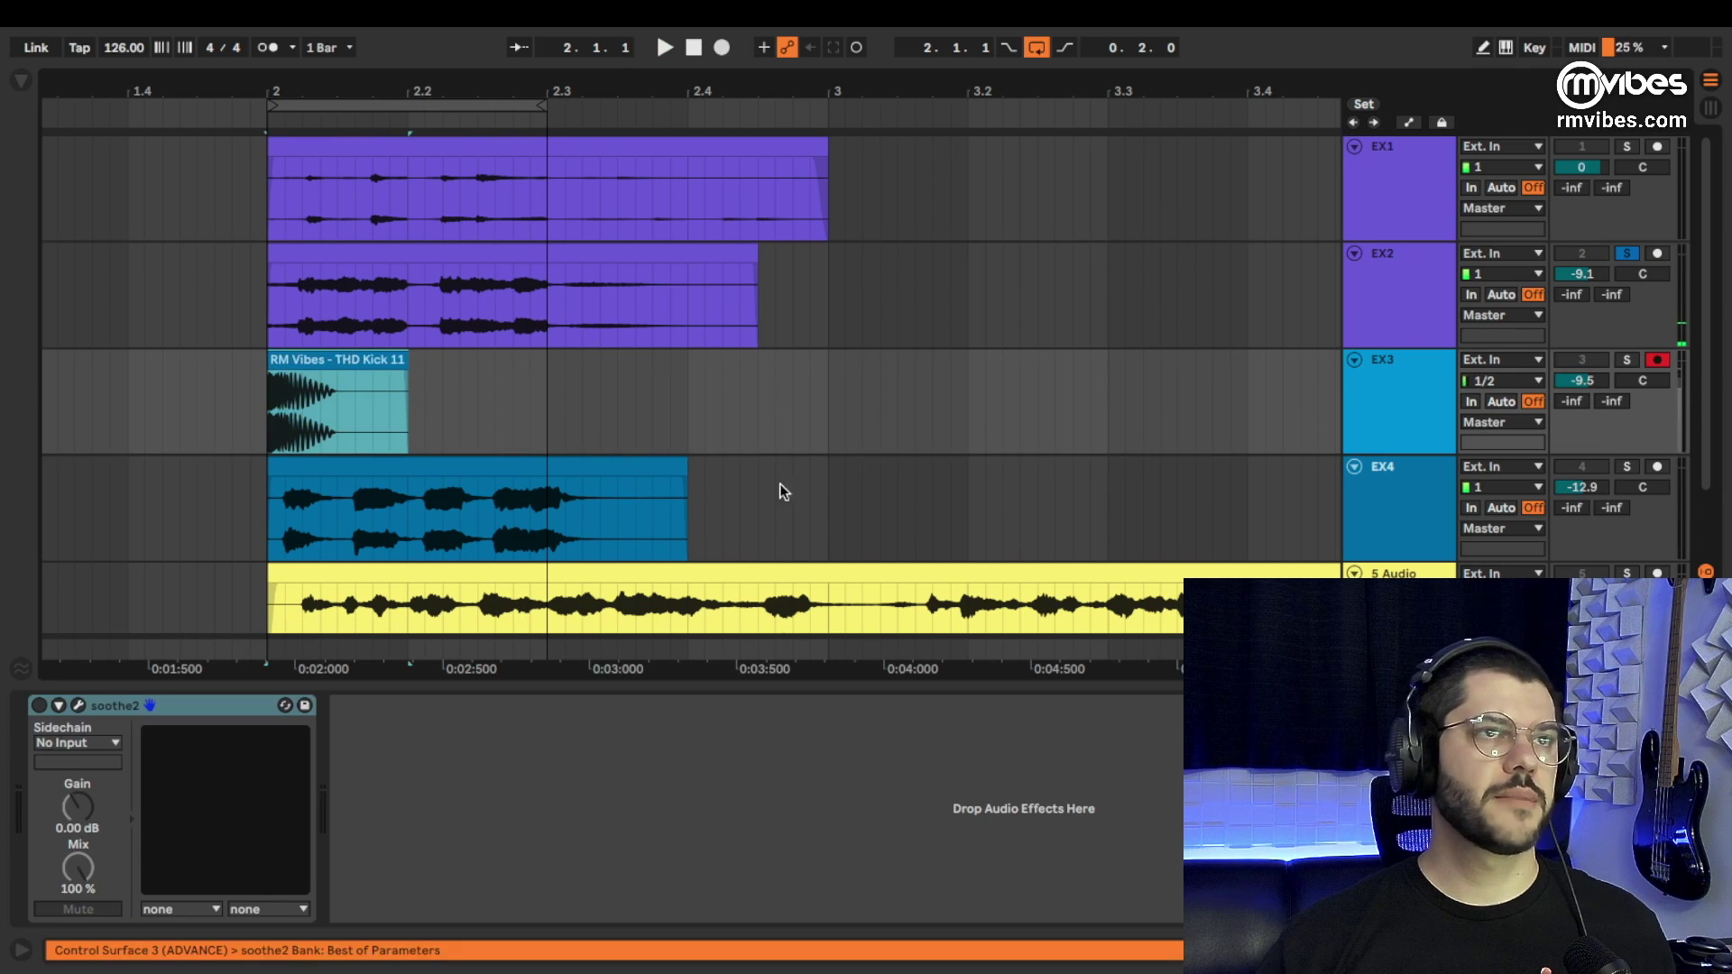
pyautogui.click(1626, 360)
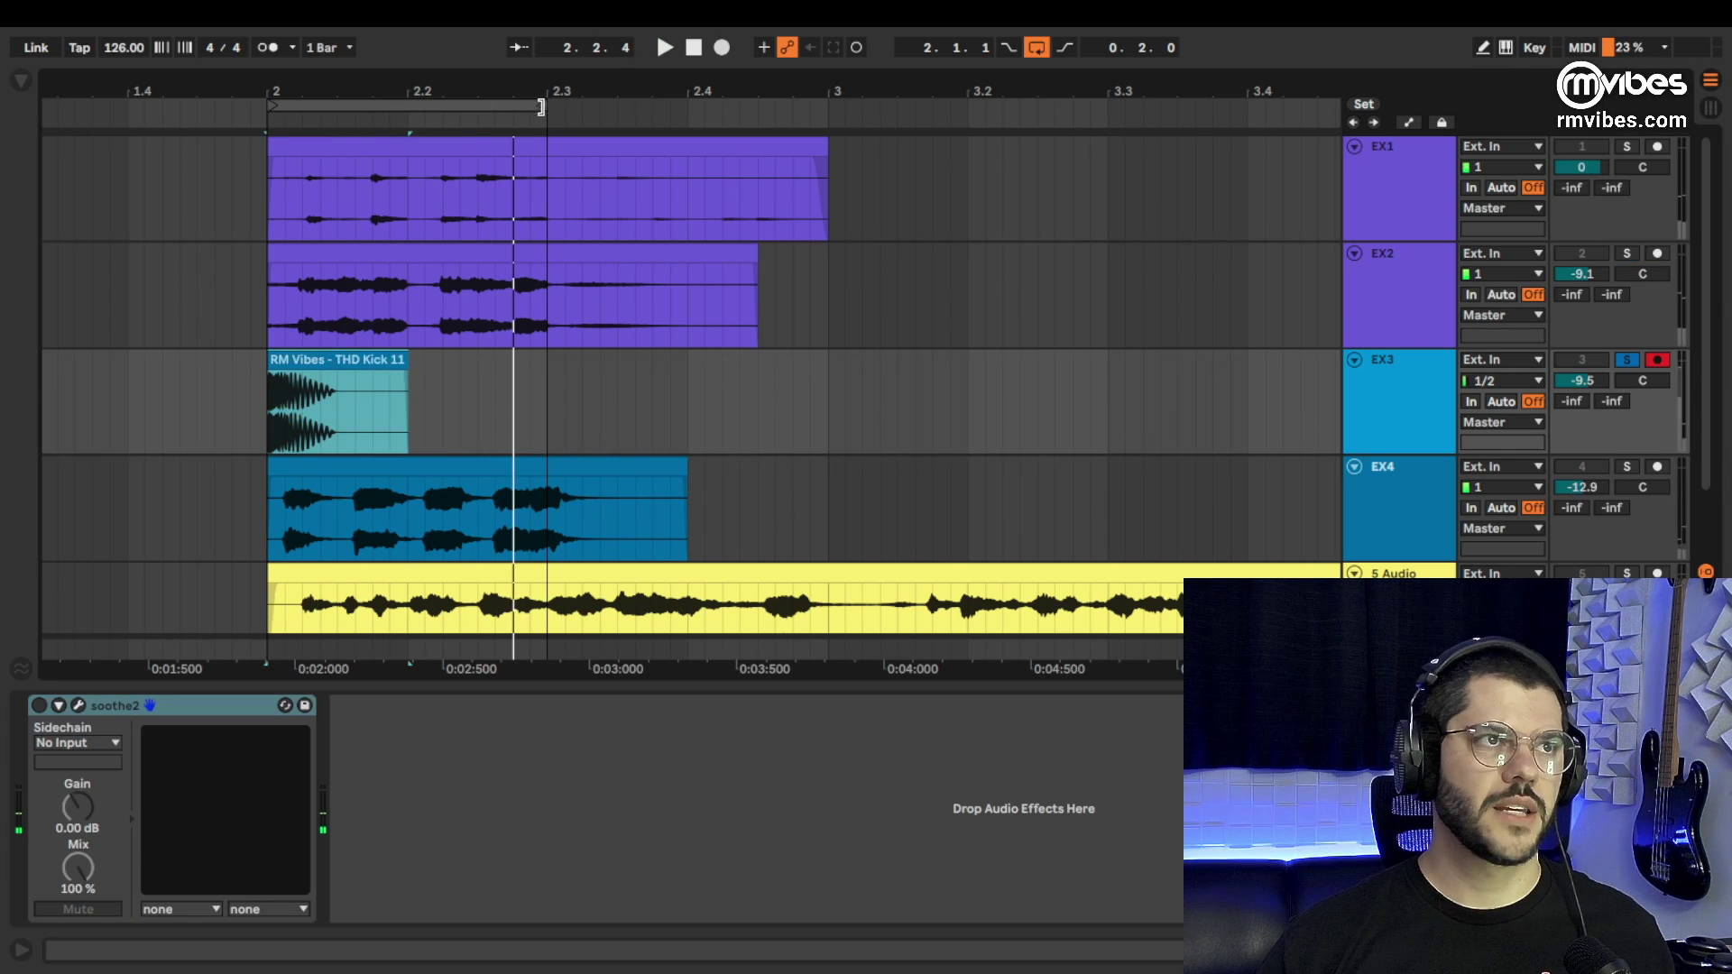
pyautogui.moveTo(541, 106); pyautogui.dragTo(405, 108)
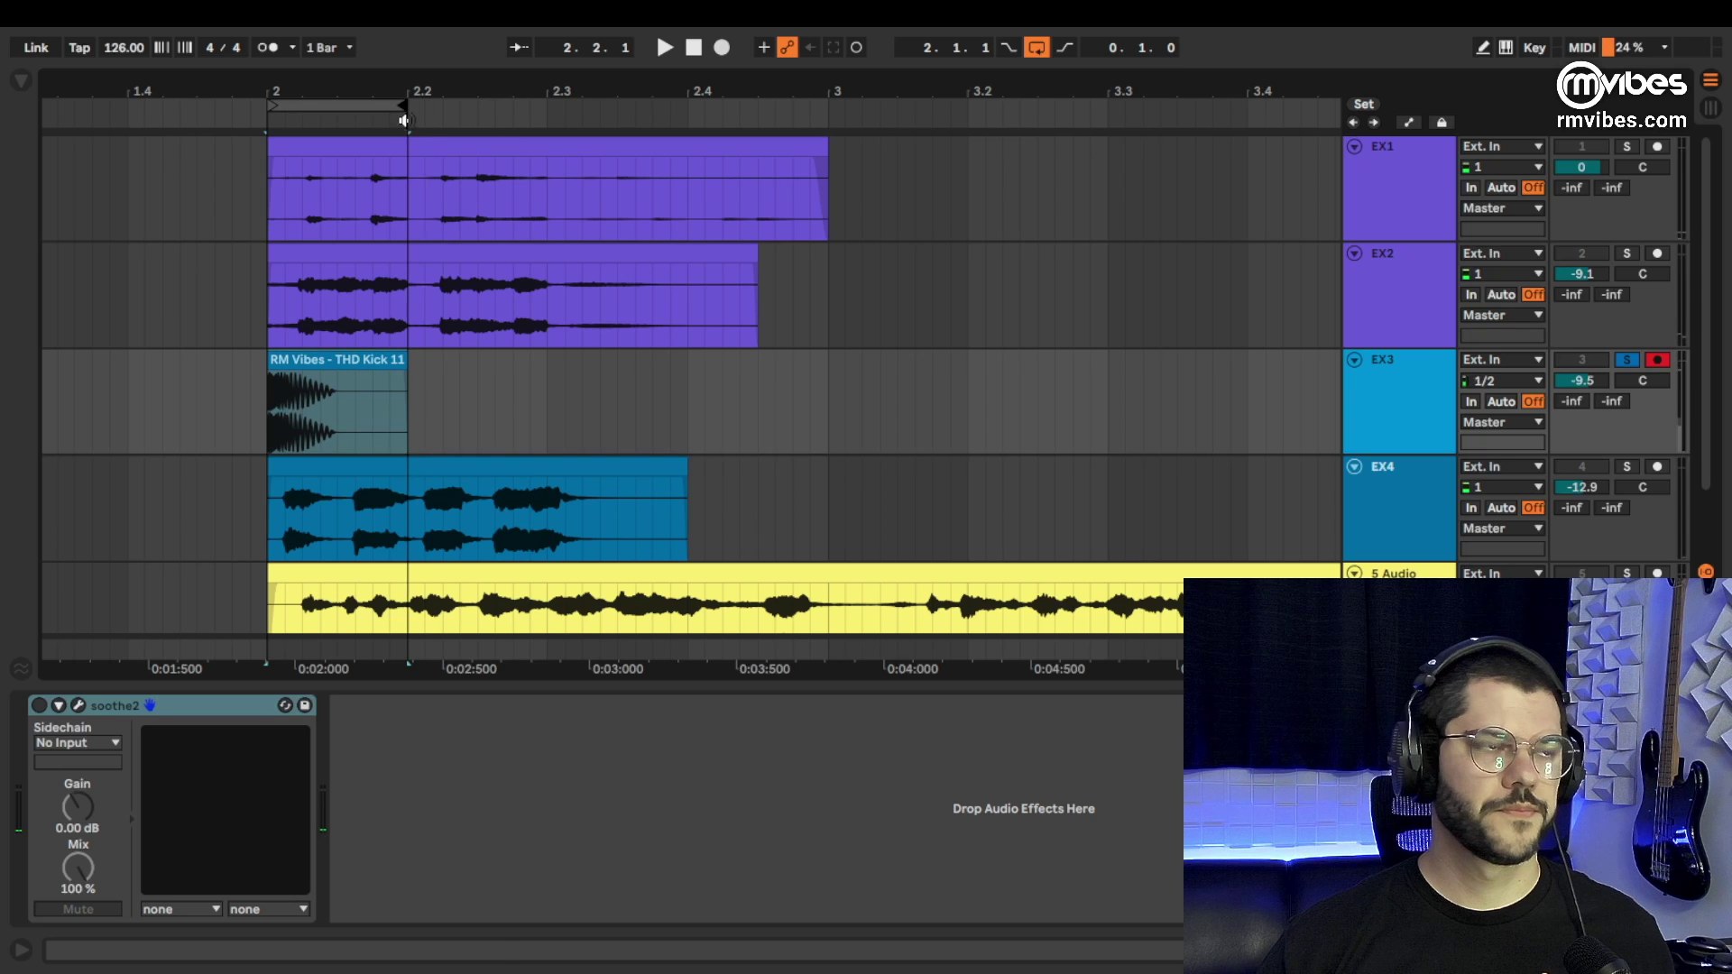
# Play the kick loop with soothe2 off for comparison, and turn the device on.
pyautogui.press('space')
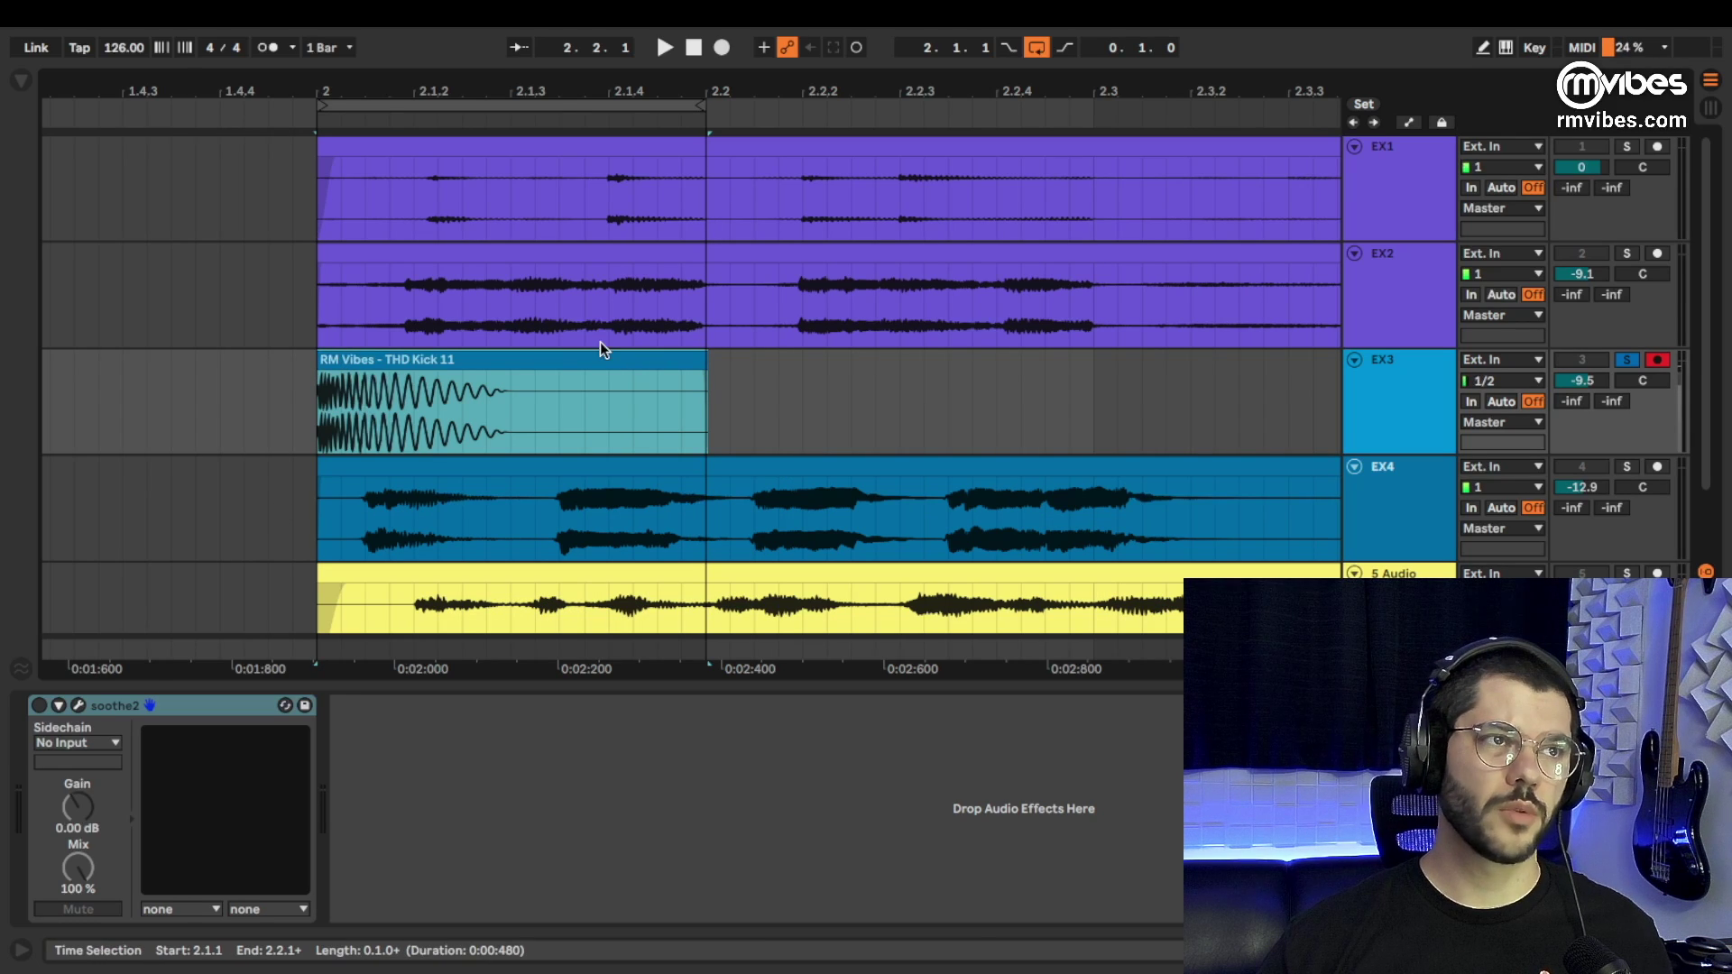
pyautogui.click(40, 705)
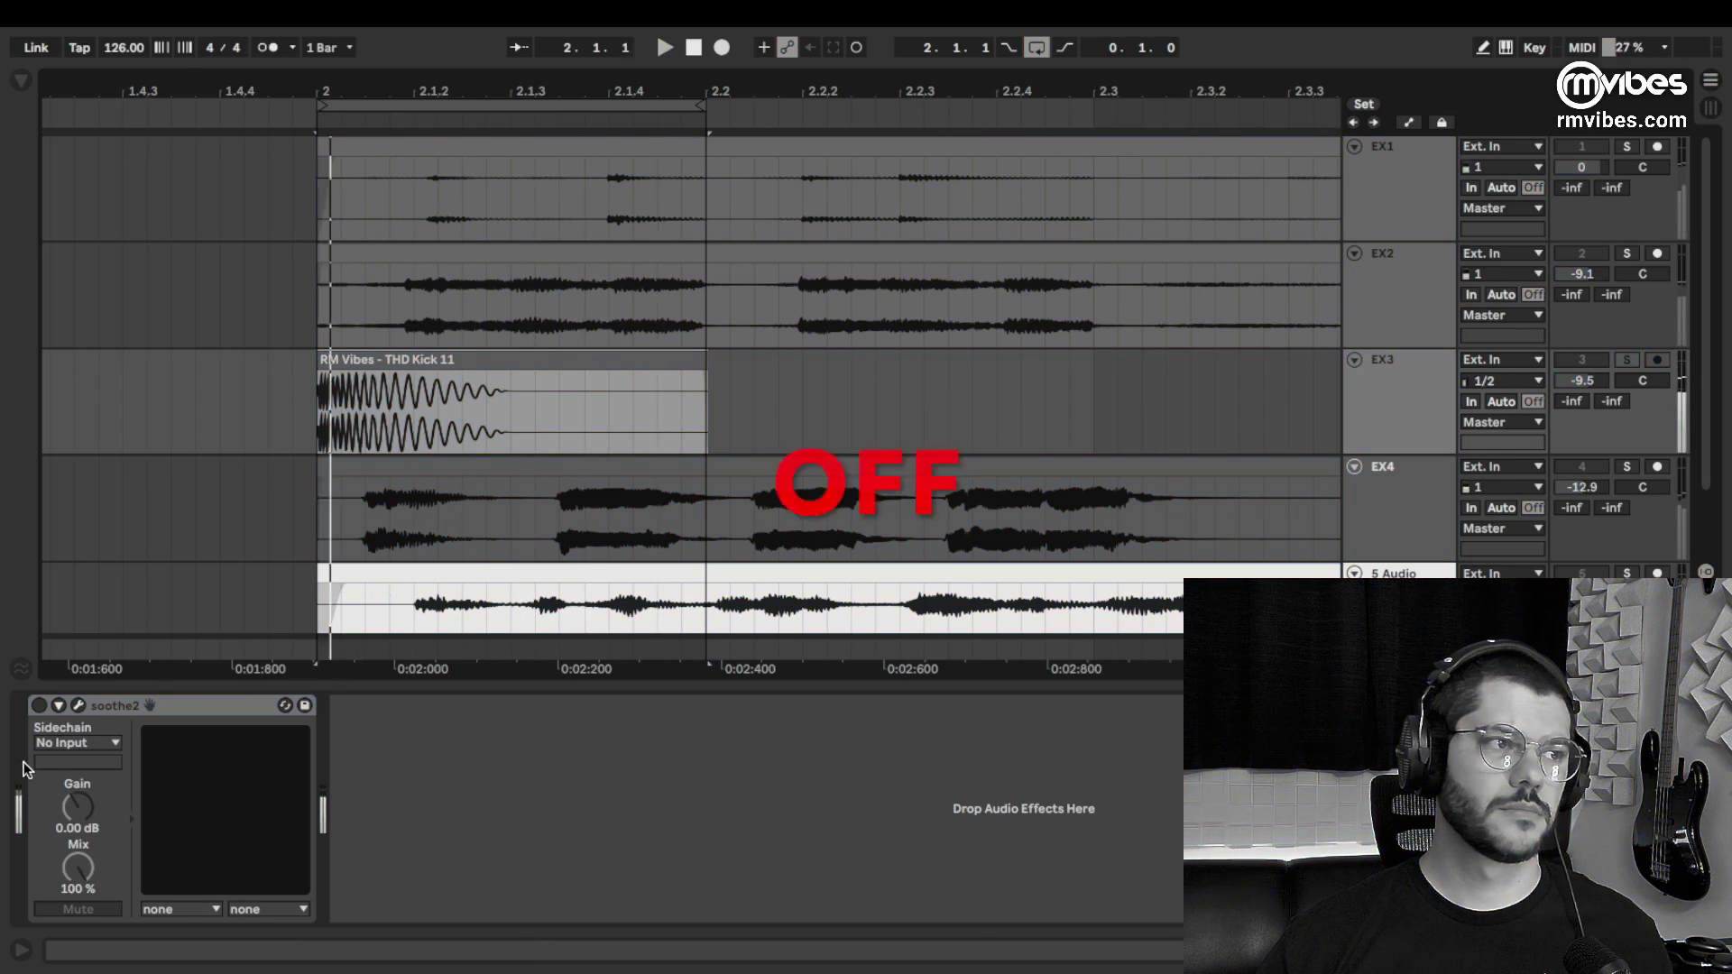
pyautogui.click(41, 706)
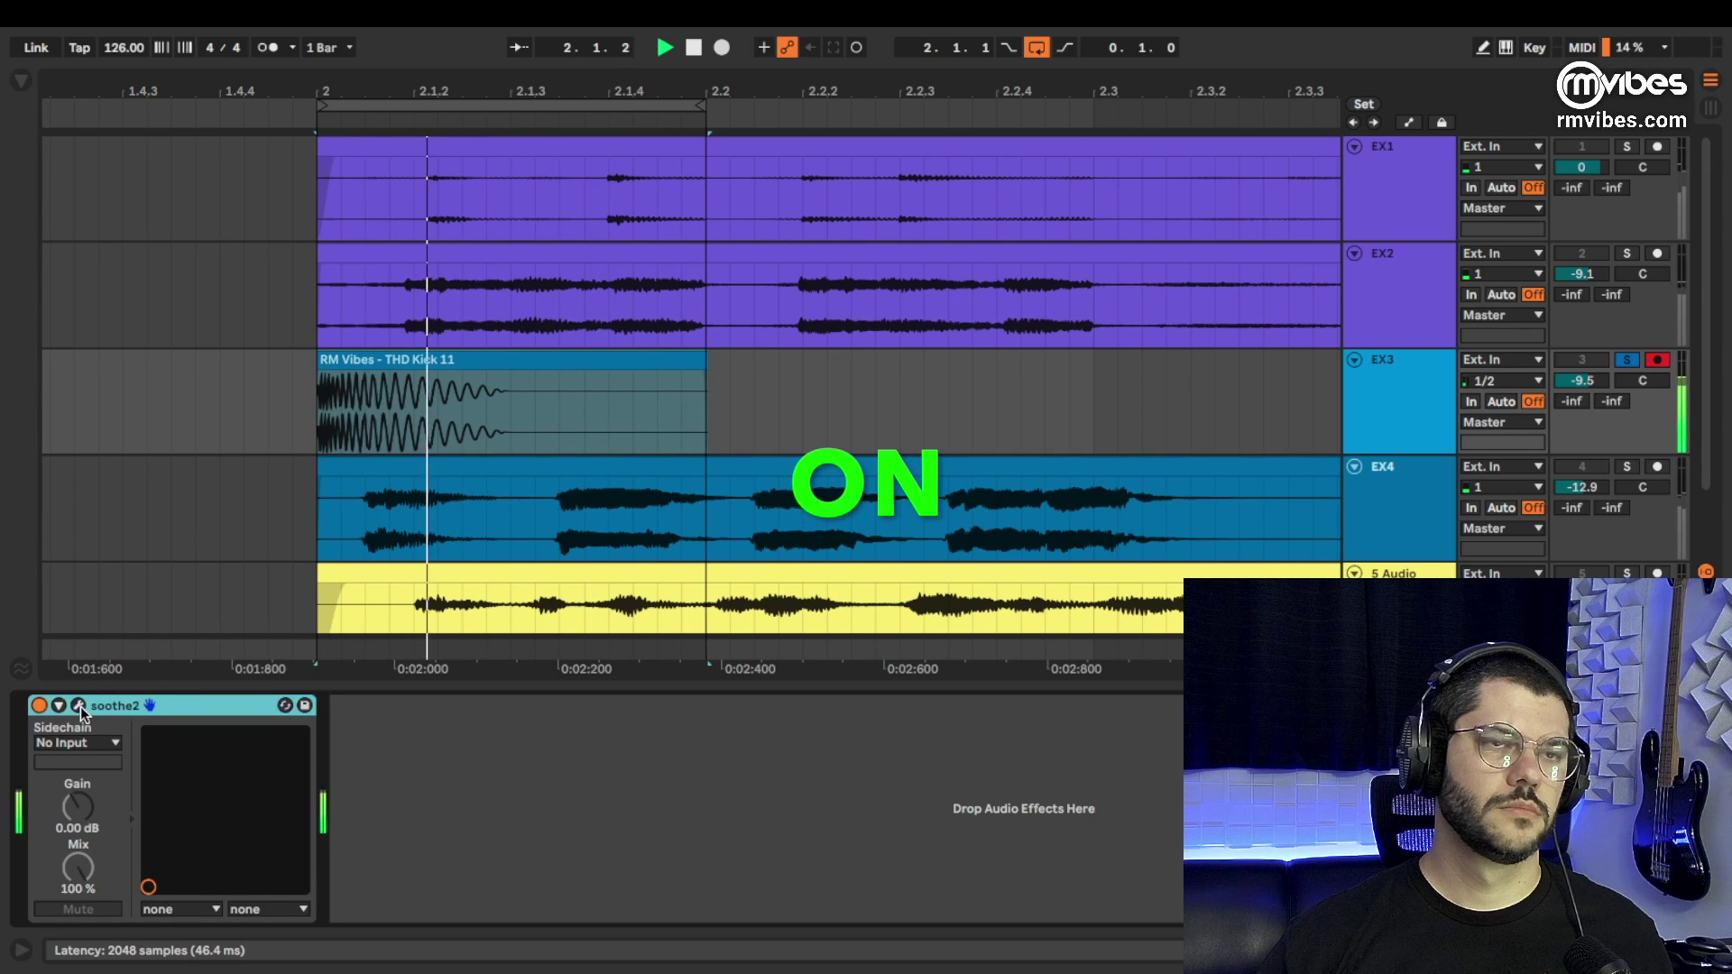
# Open EX3's soothe2 window, move the low cut to 173 Hz, and disable that filter.
pyautogui.click(79, 706)
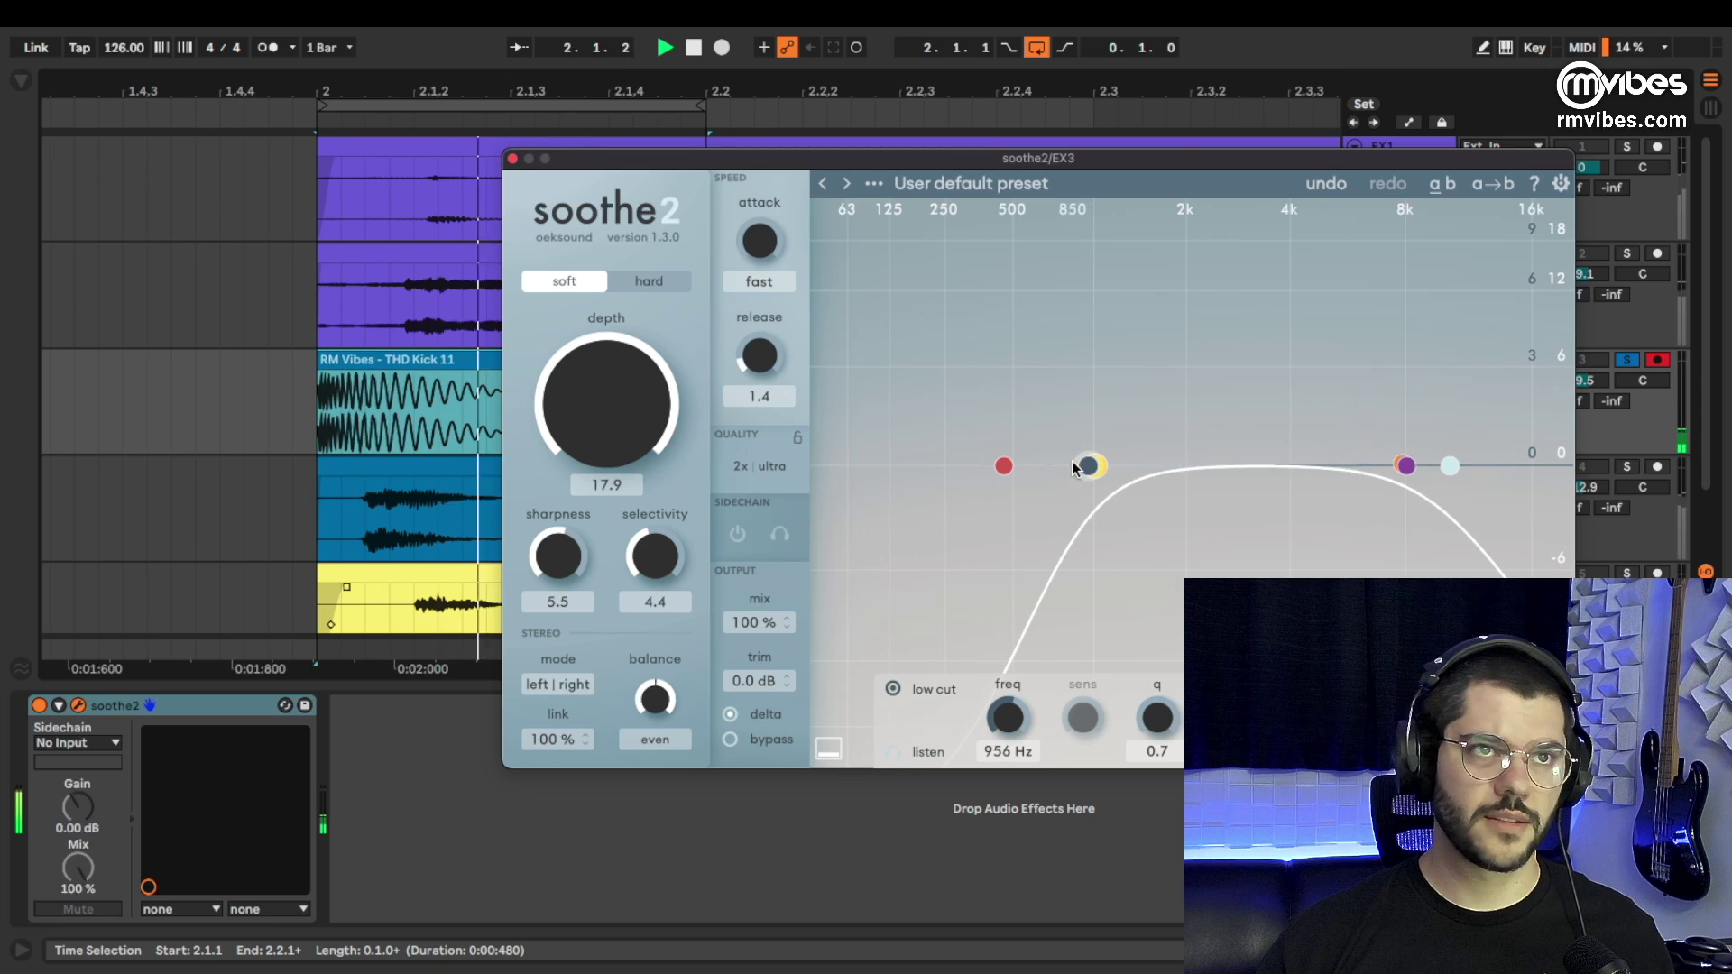
pyautogui.moveTo(1085, 466); pyautogui.dragTo(914, 465)
pyautogui.click(893, 690)
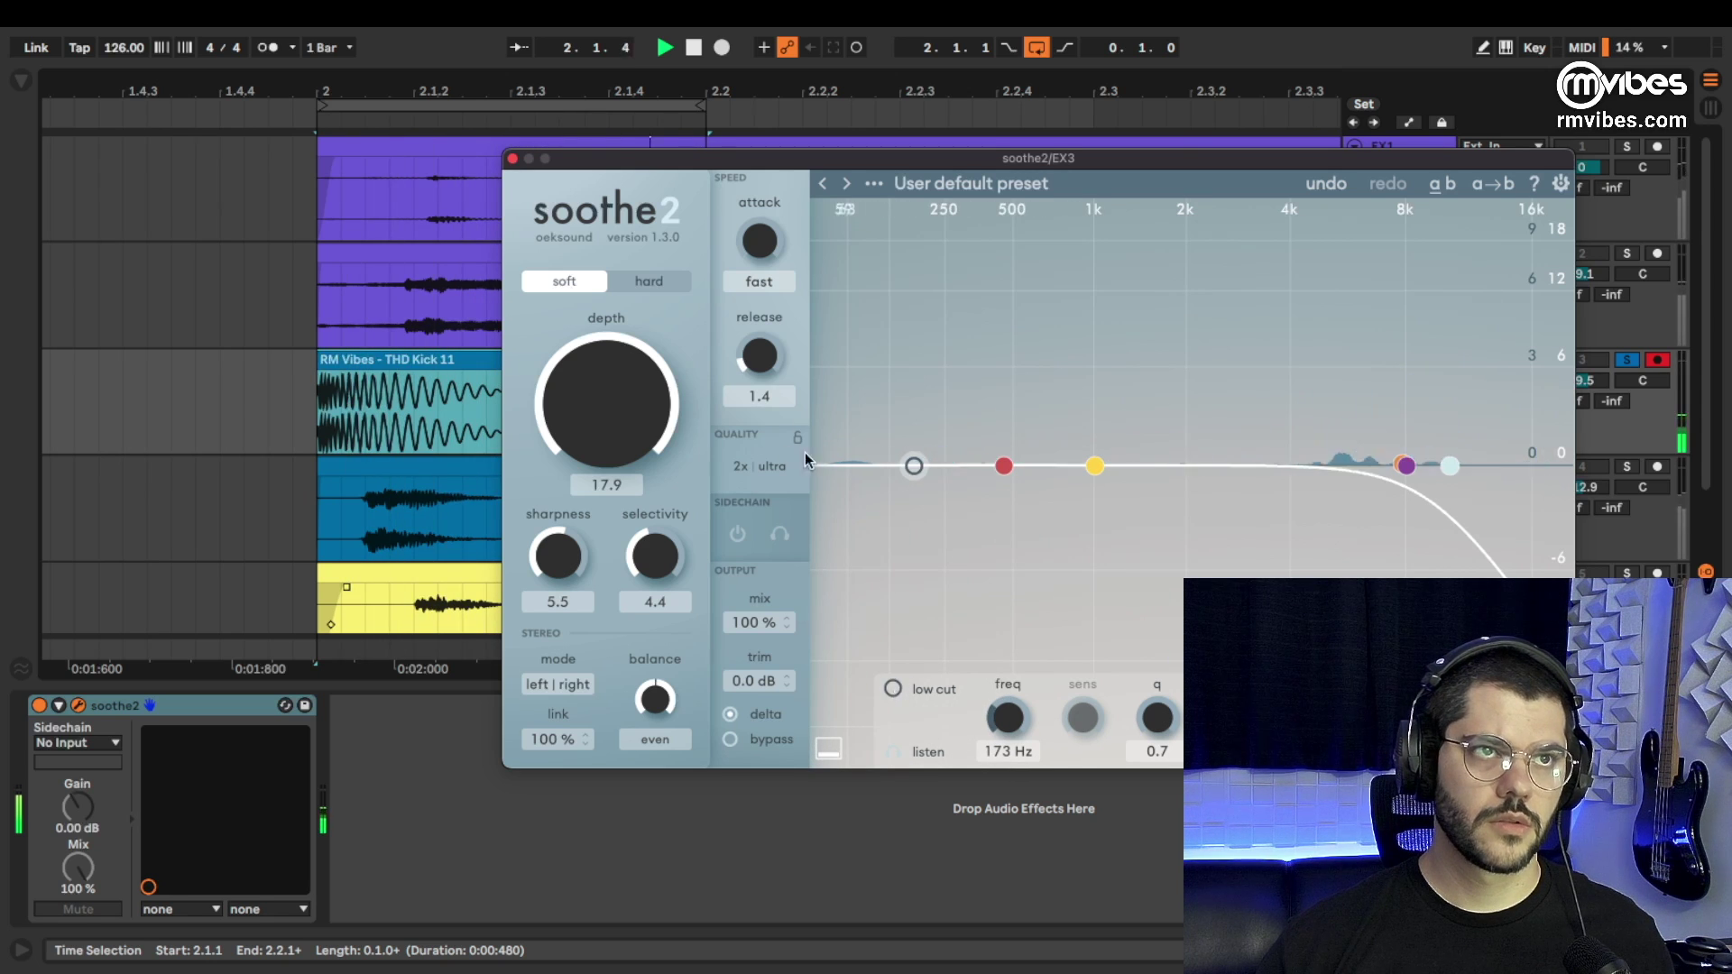
# Switch soothe2 to hard mode with a depth of 18.0, and audition the kick with delta off.
pyautogui.click(626, 281)
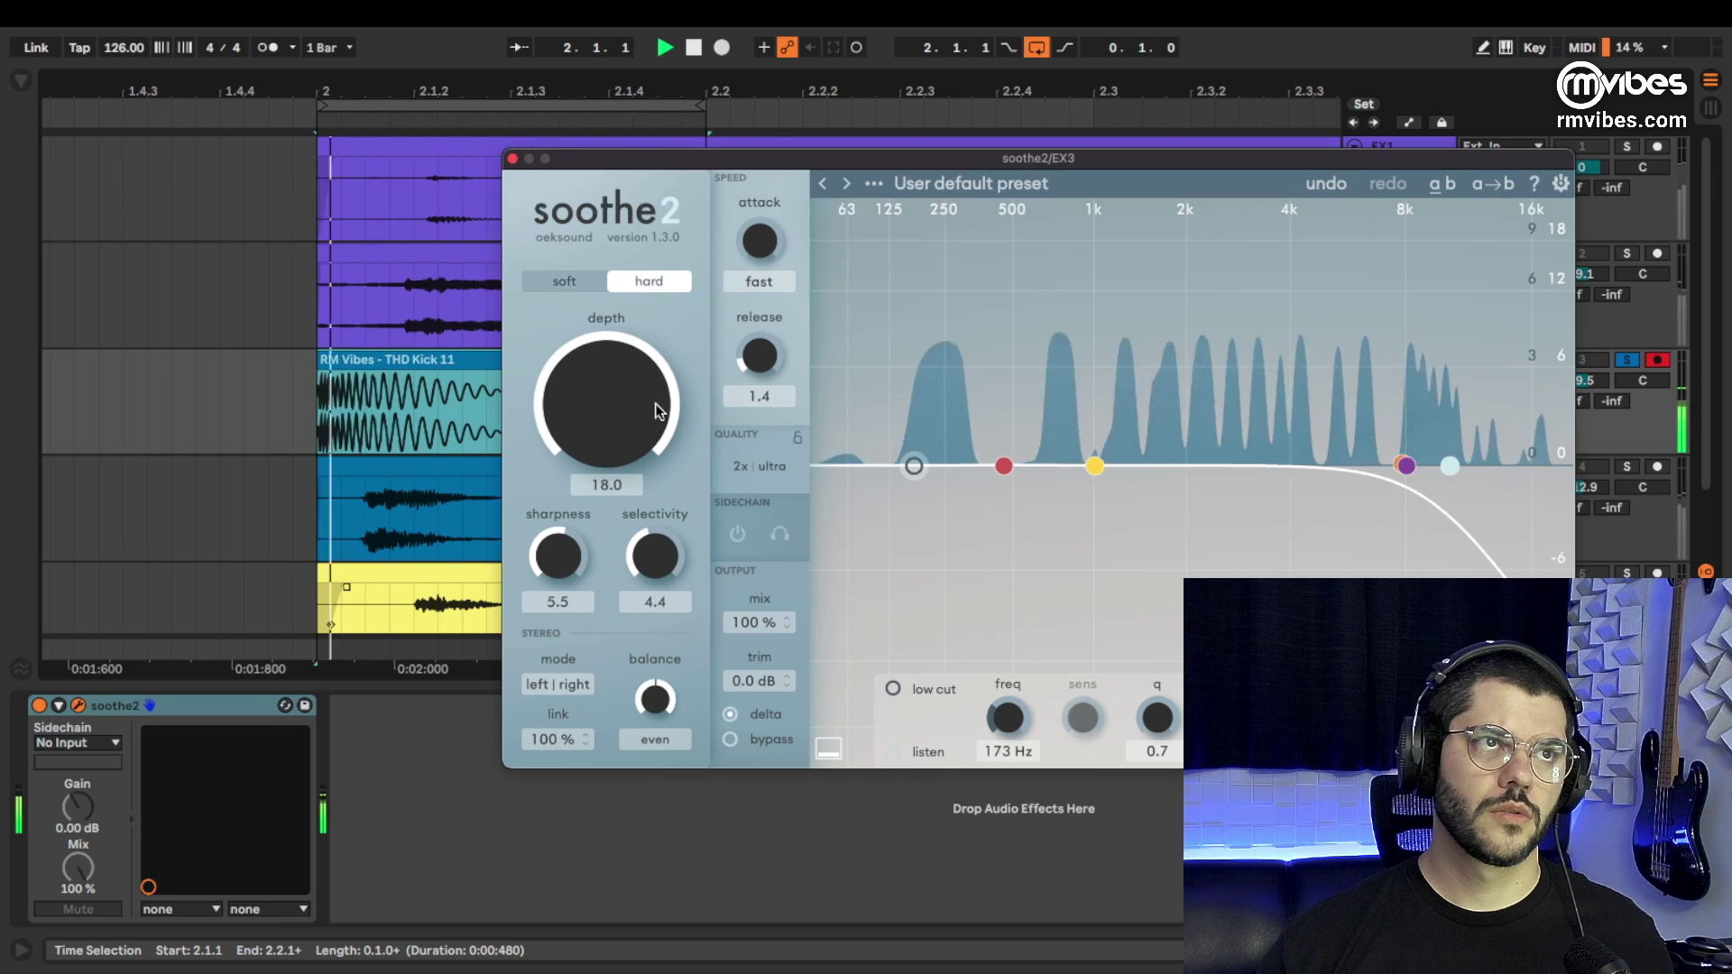
pyautogui.moveTo(618, 405); pyautogui.dragTo(605, 419)
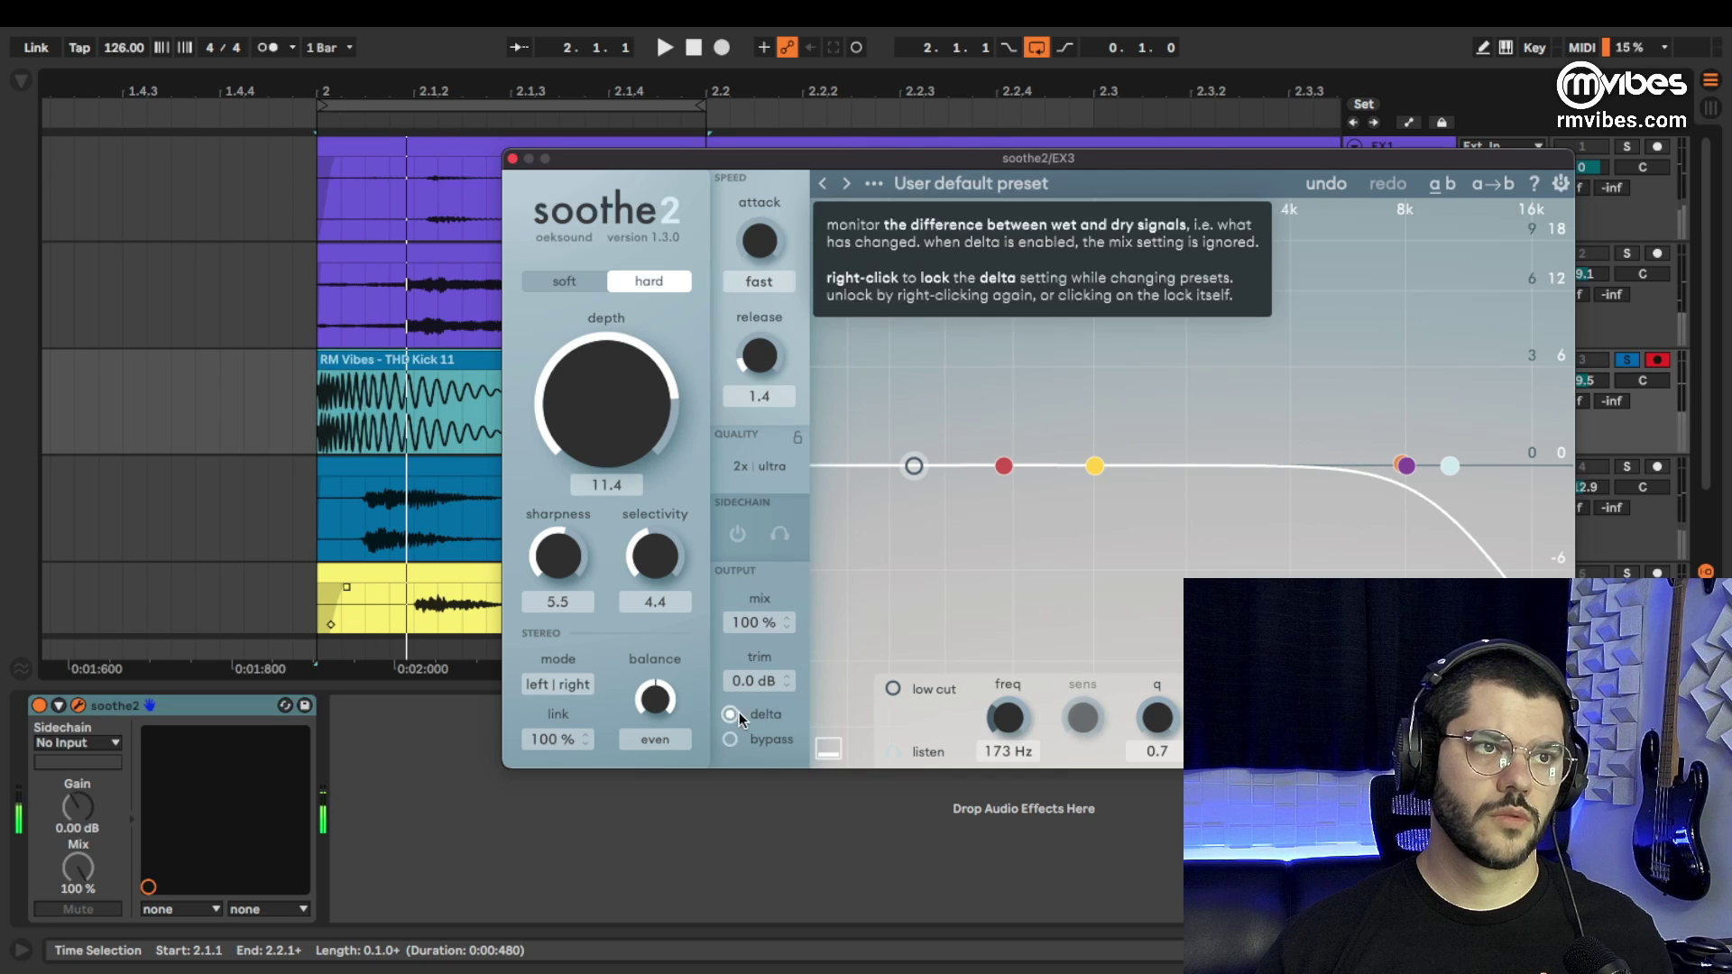
pyautogui.click(732, 715)
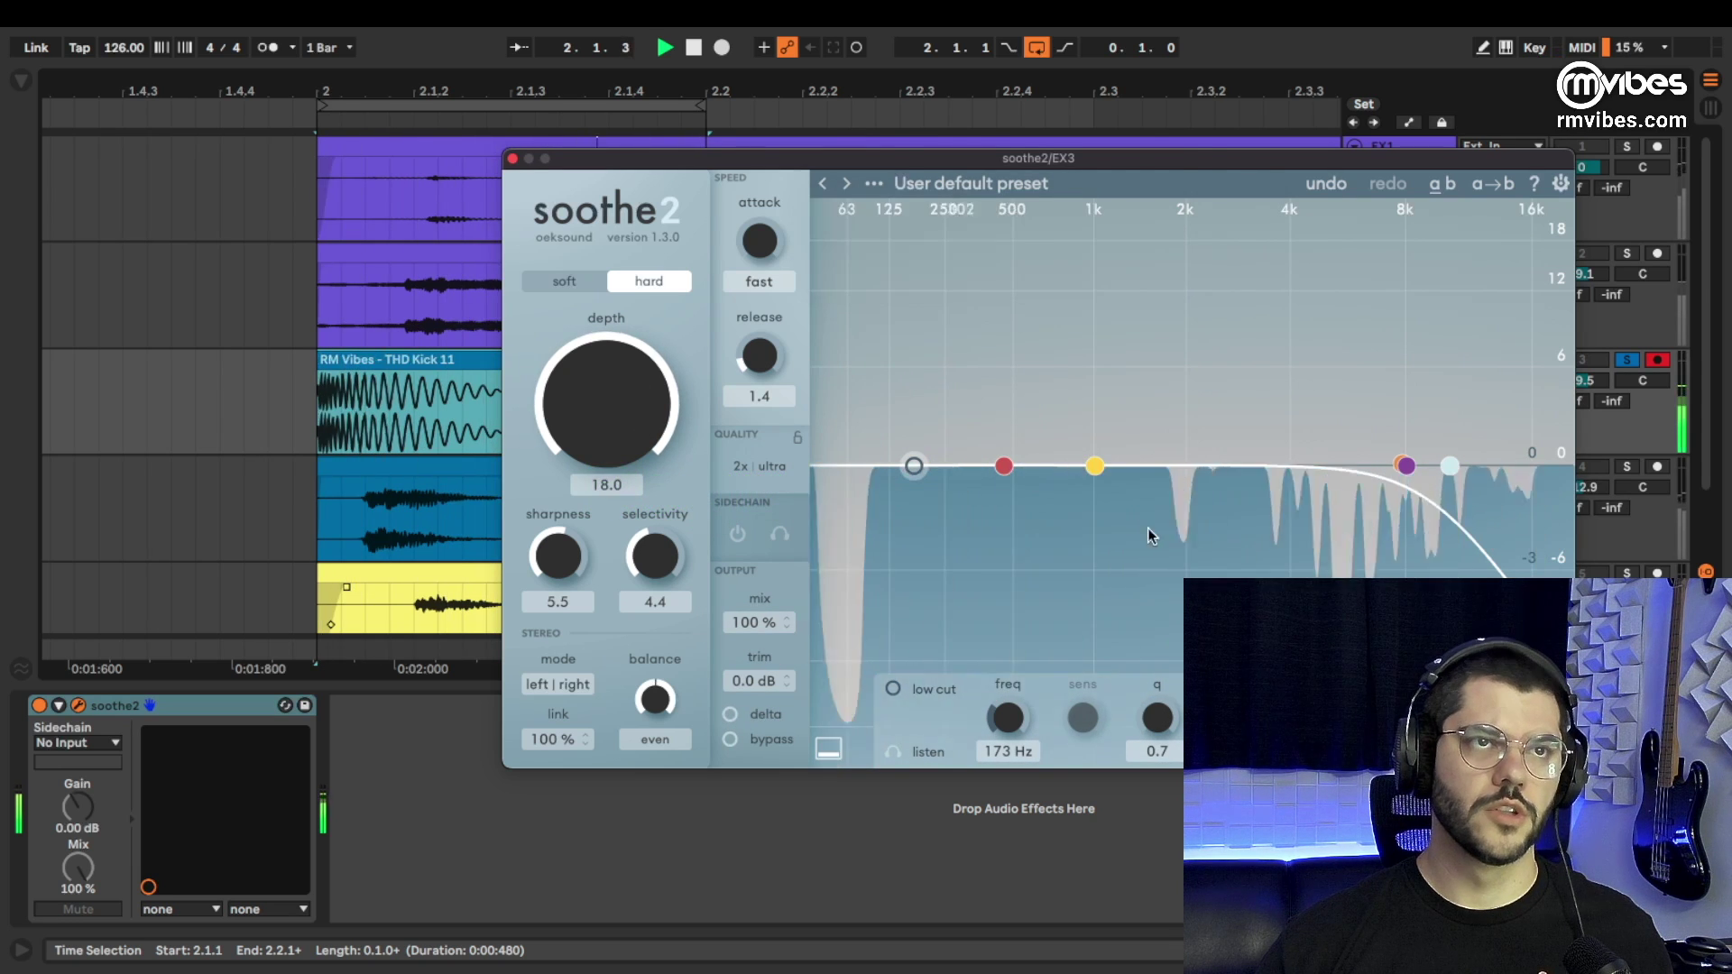
pyautogui.press('space')
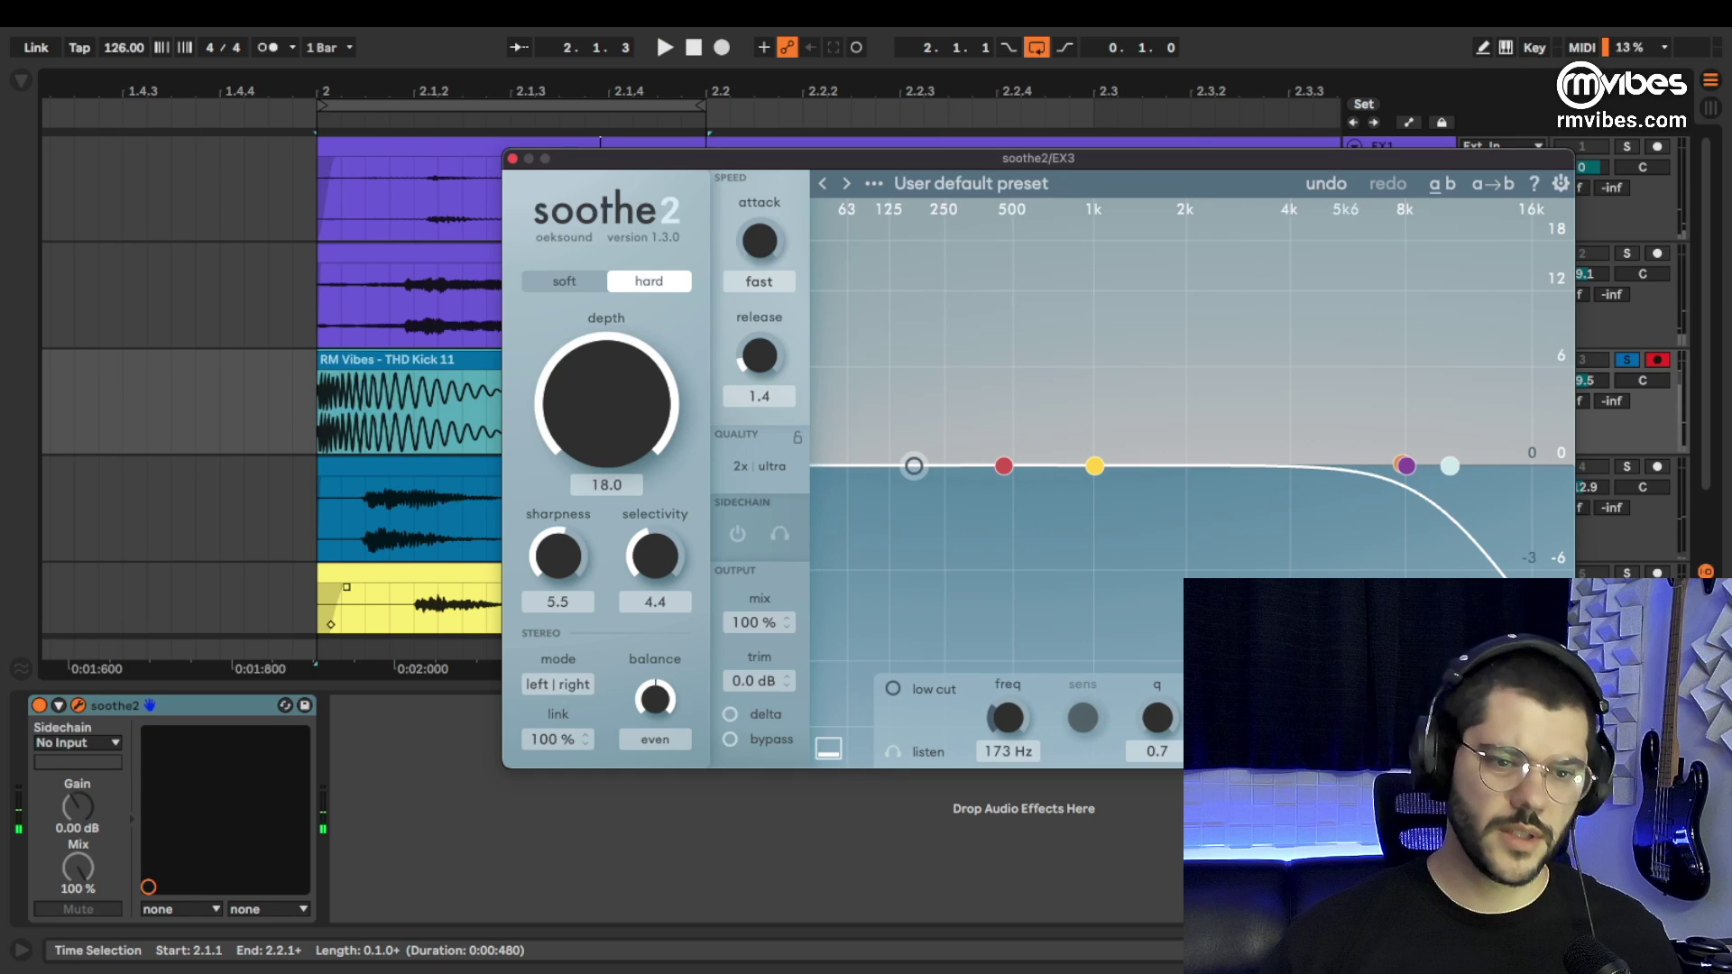
# Move soothe2's high cut to 20 kHz during playback and disable that filter.
pyautogui.press('space')
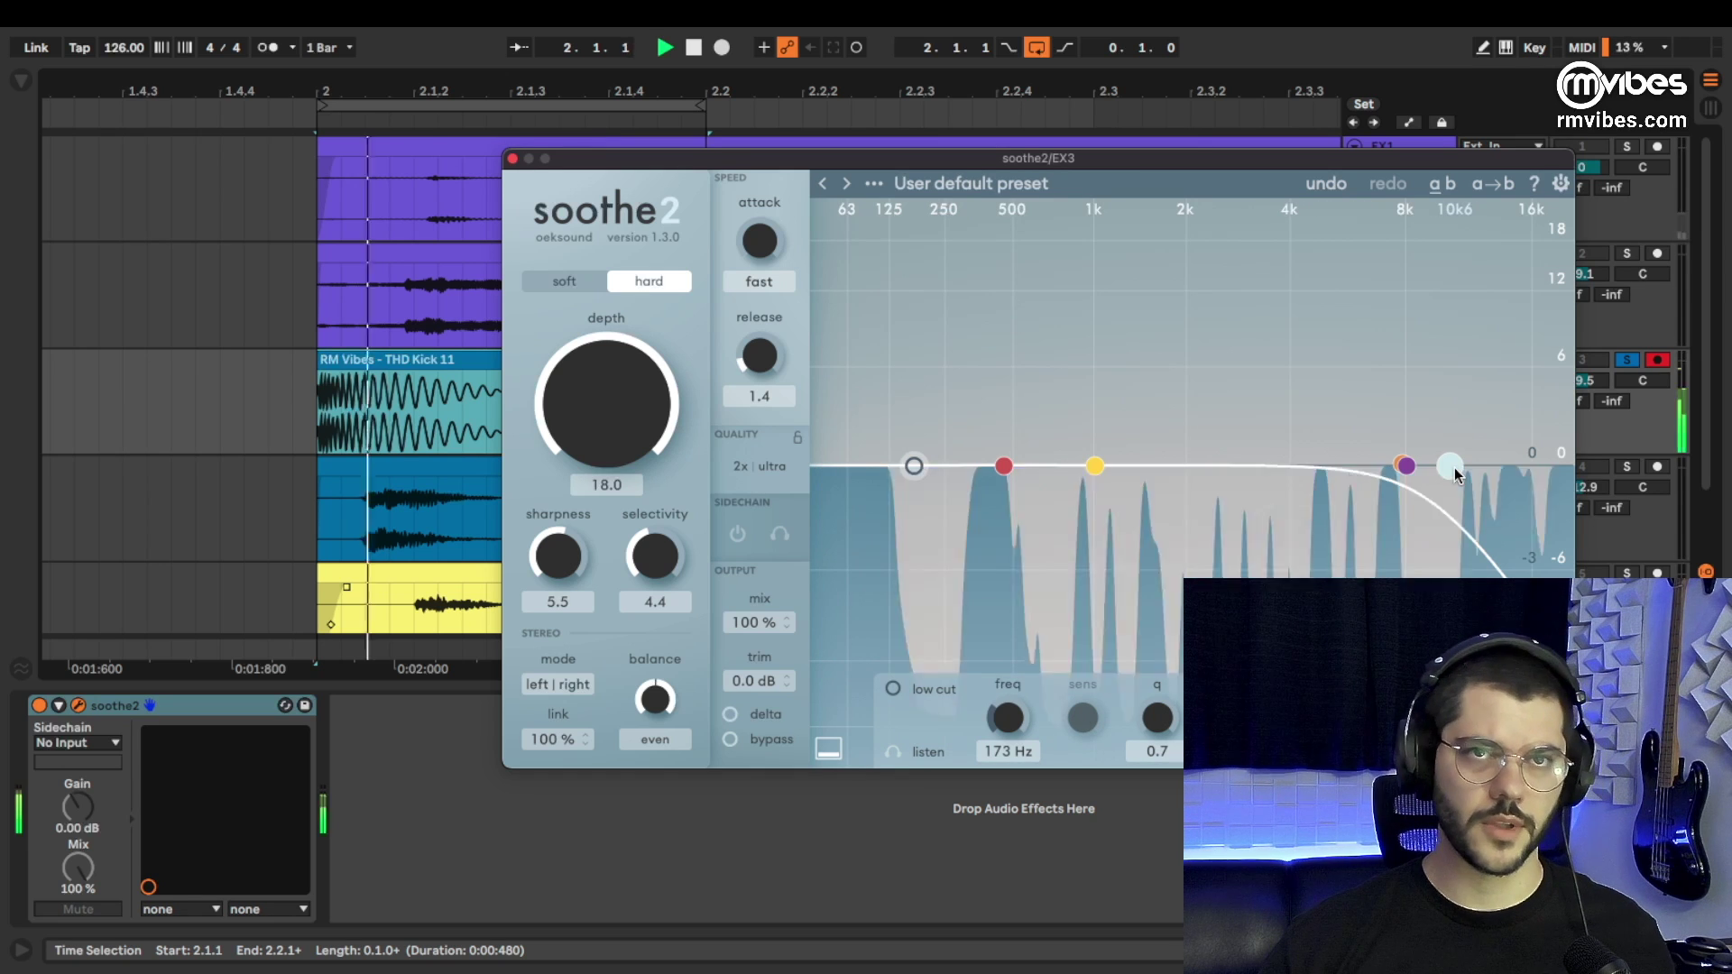
pyautogui.moveTo(1454, 467); pyautogui.dragTo(1648, 435)
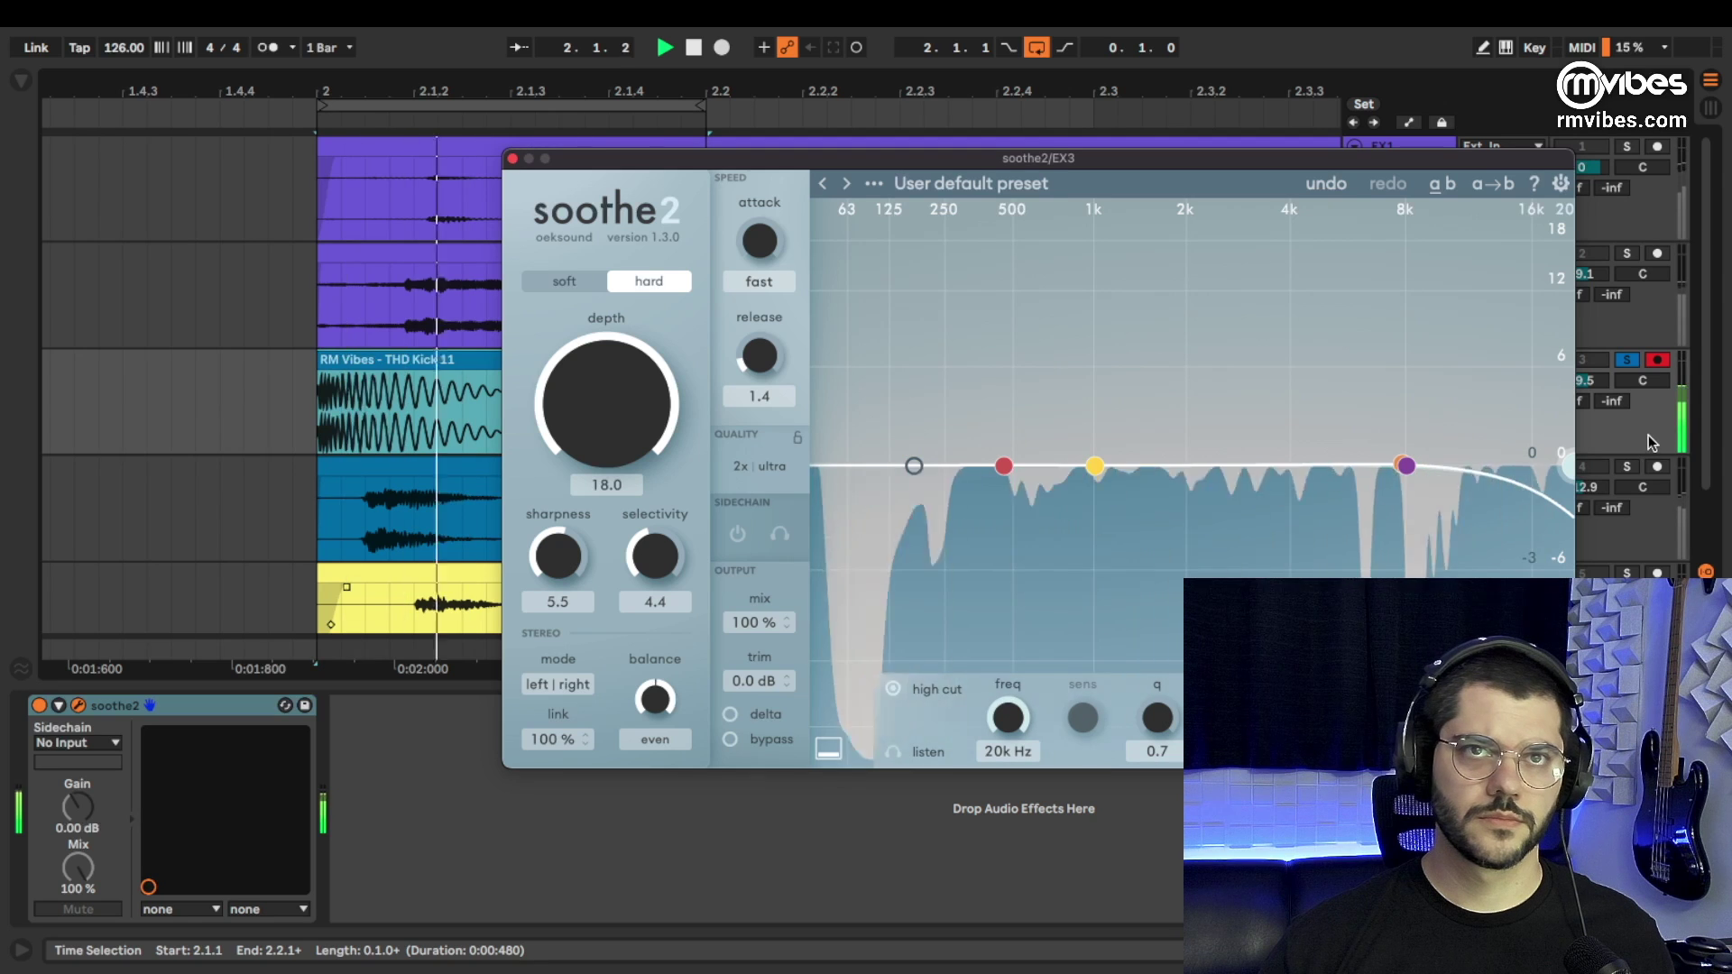
pyautogui.click(893, 690)
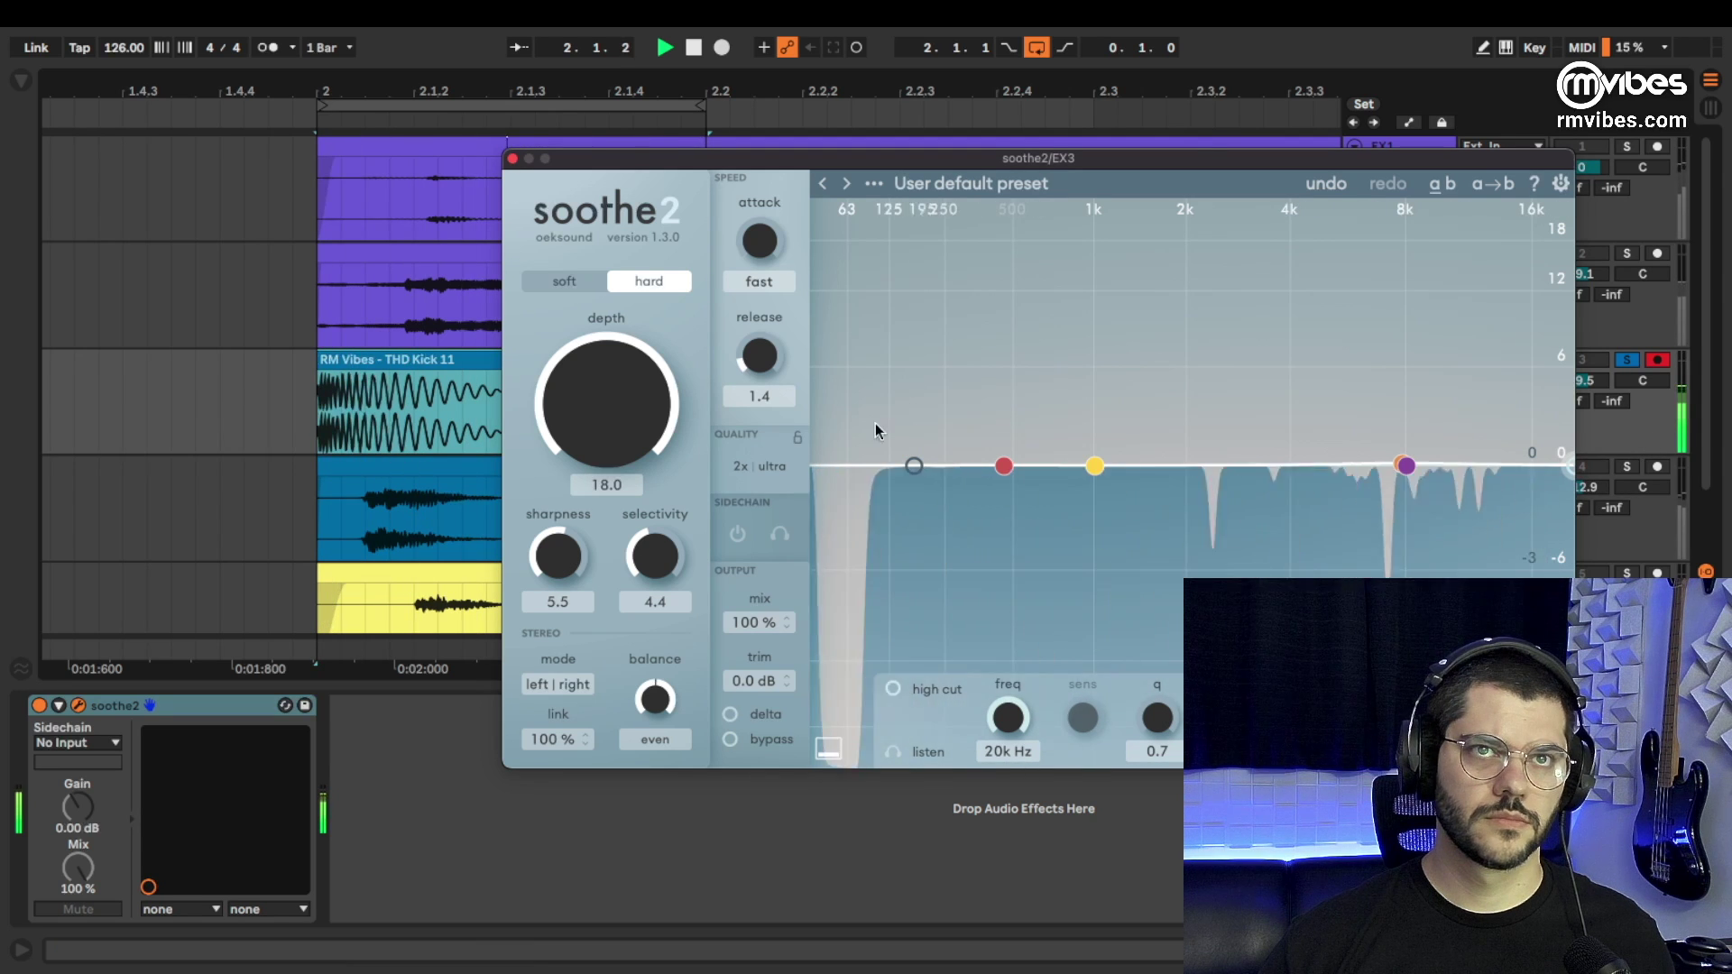
# Try the sharpness and selectivity ranges by ear, settling on sharpness 10.0 and selectivity 4.1.
pyautogui.moveTo(582, 569); pyautogui.dragTo(568, 695)
pyautogui.moveTo(559, 606); pyautogui.dragTo(560, 570)
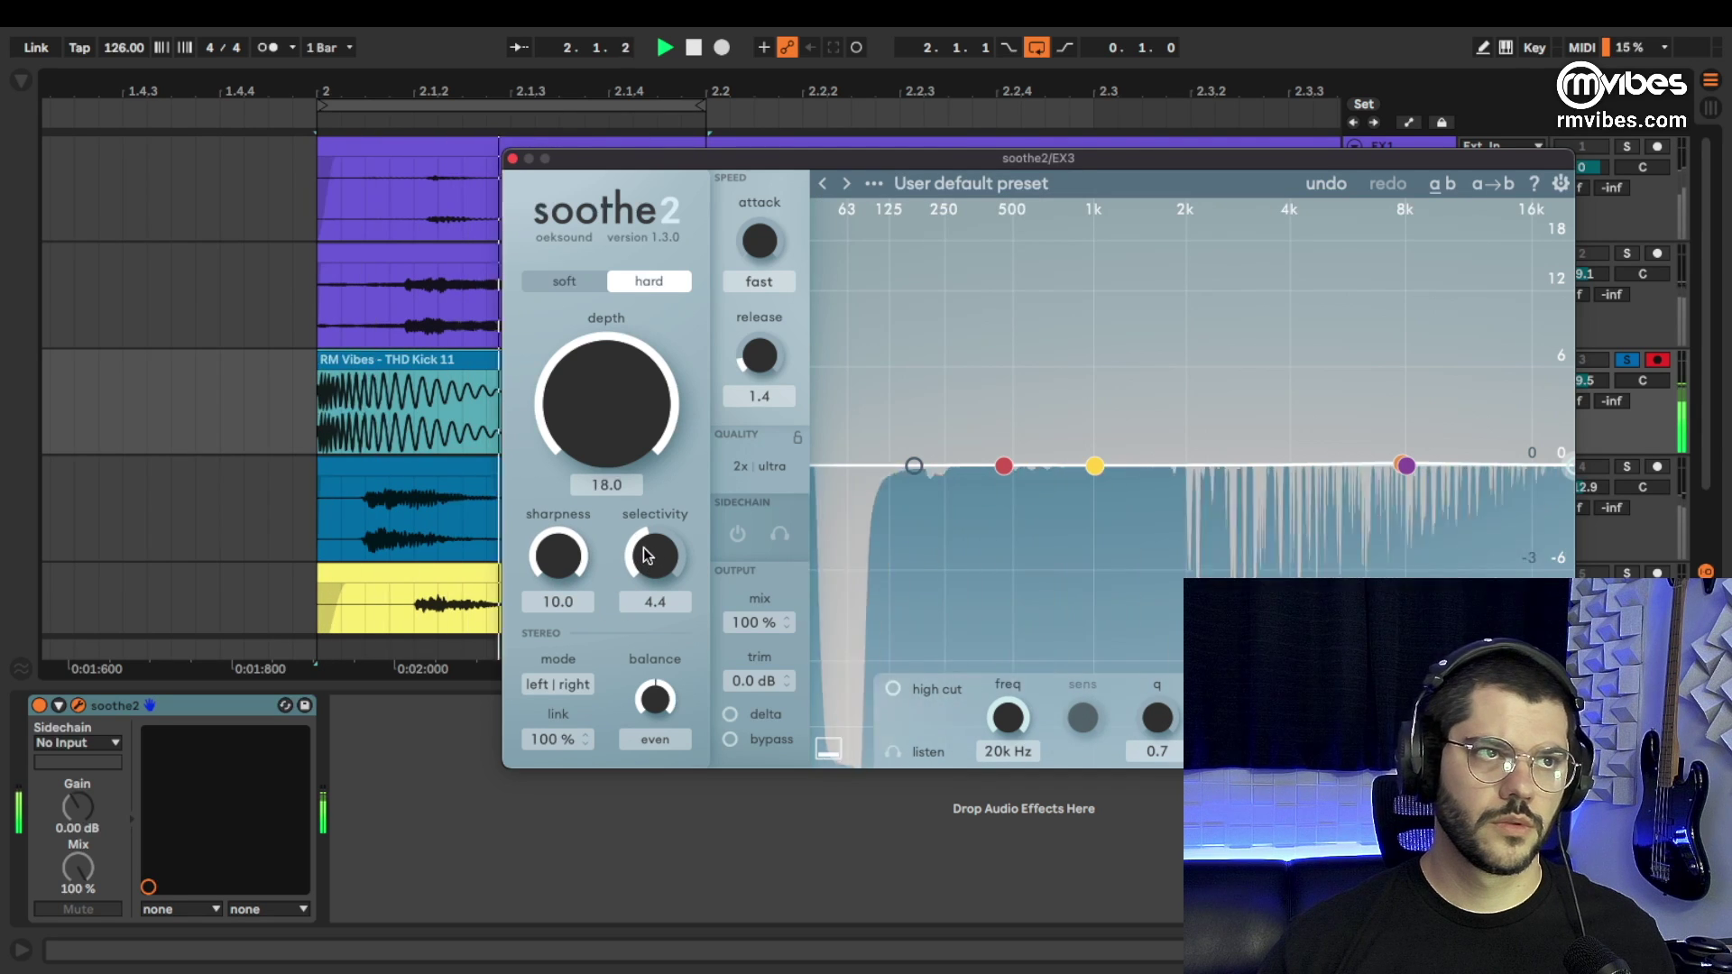
pyautogui.moveTo(652, 548); pyautogui.dragTo(652, 535)
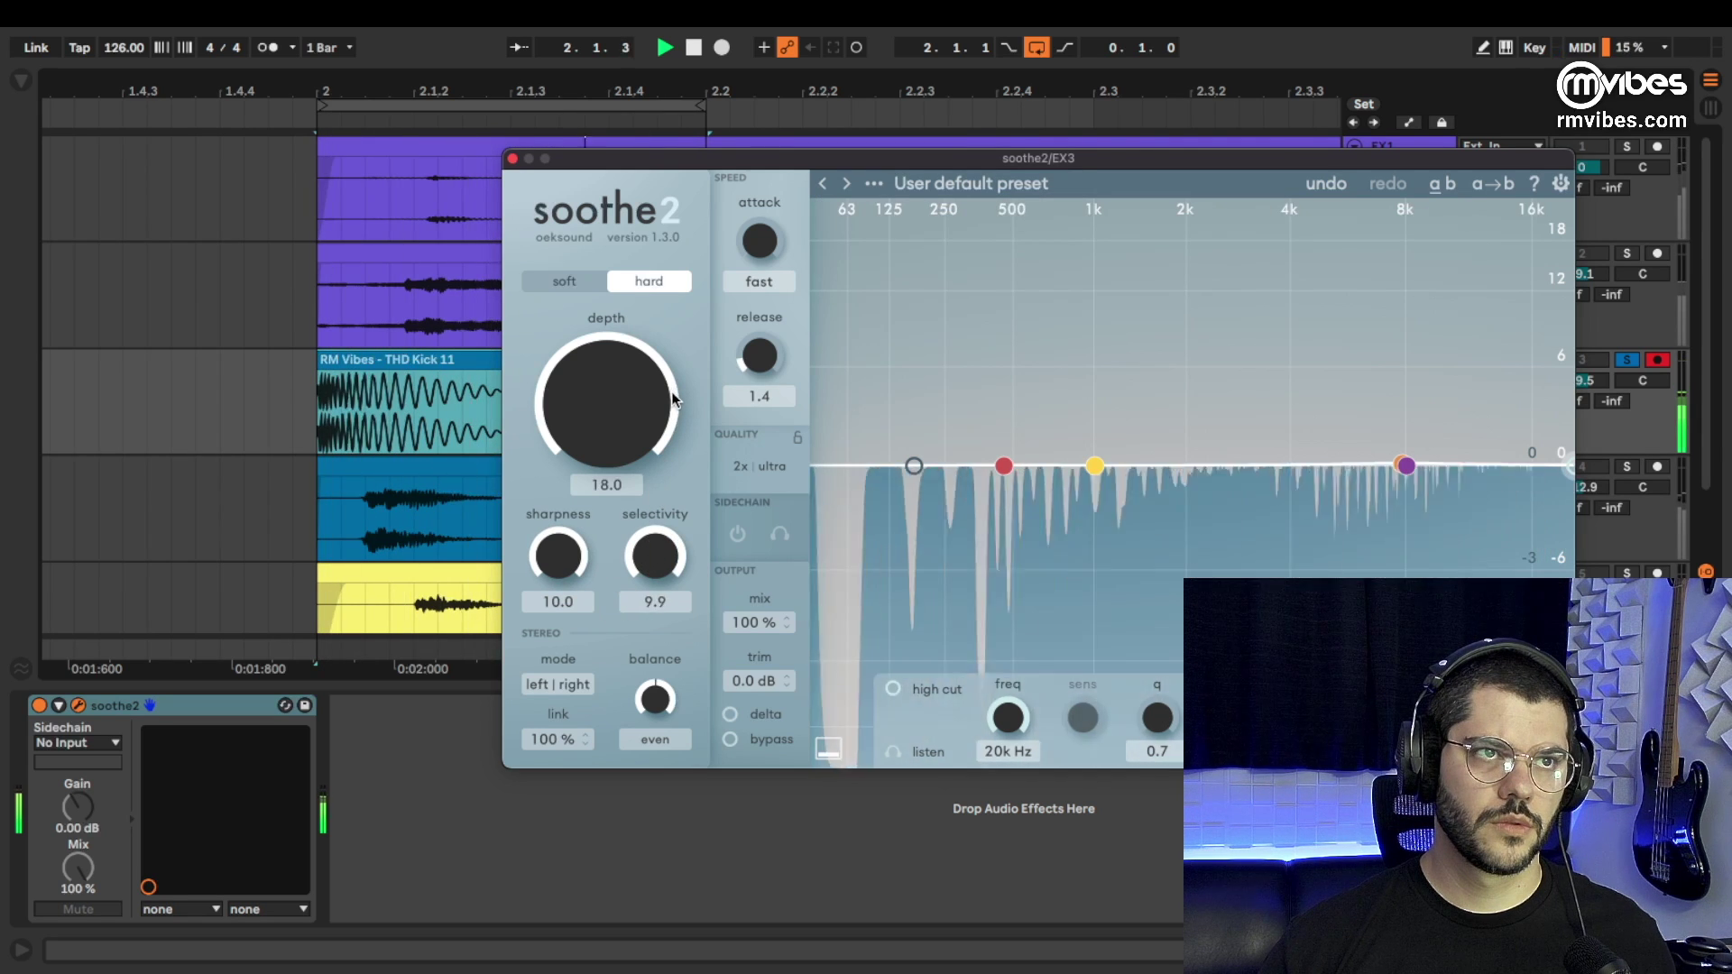
pyautogui.moveTo(653, 552); pyautogui.dragTo(668, 656)
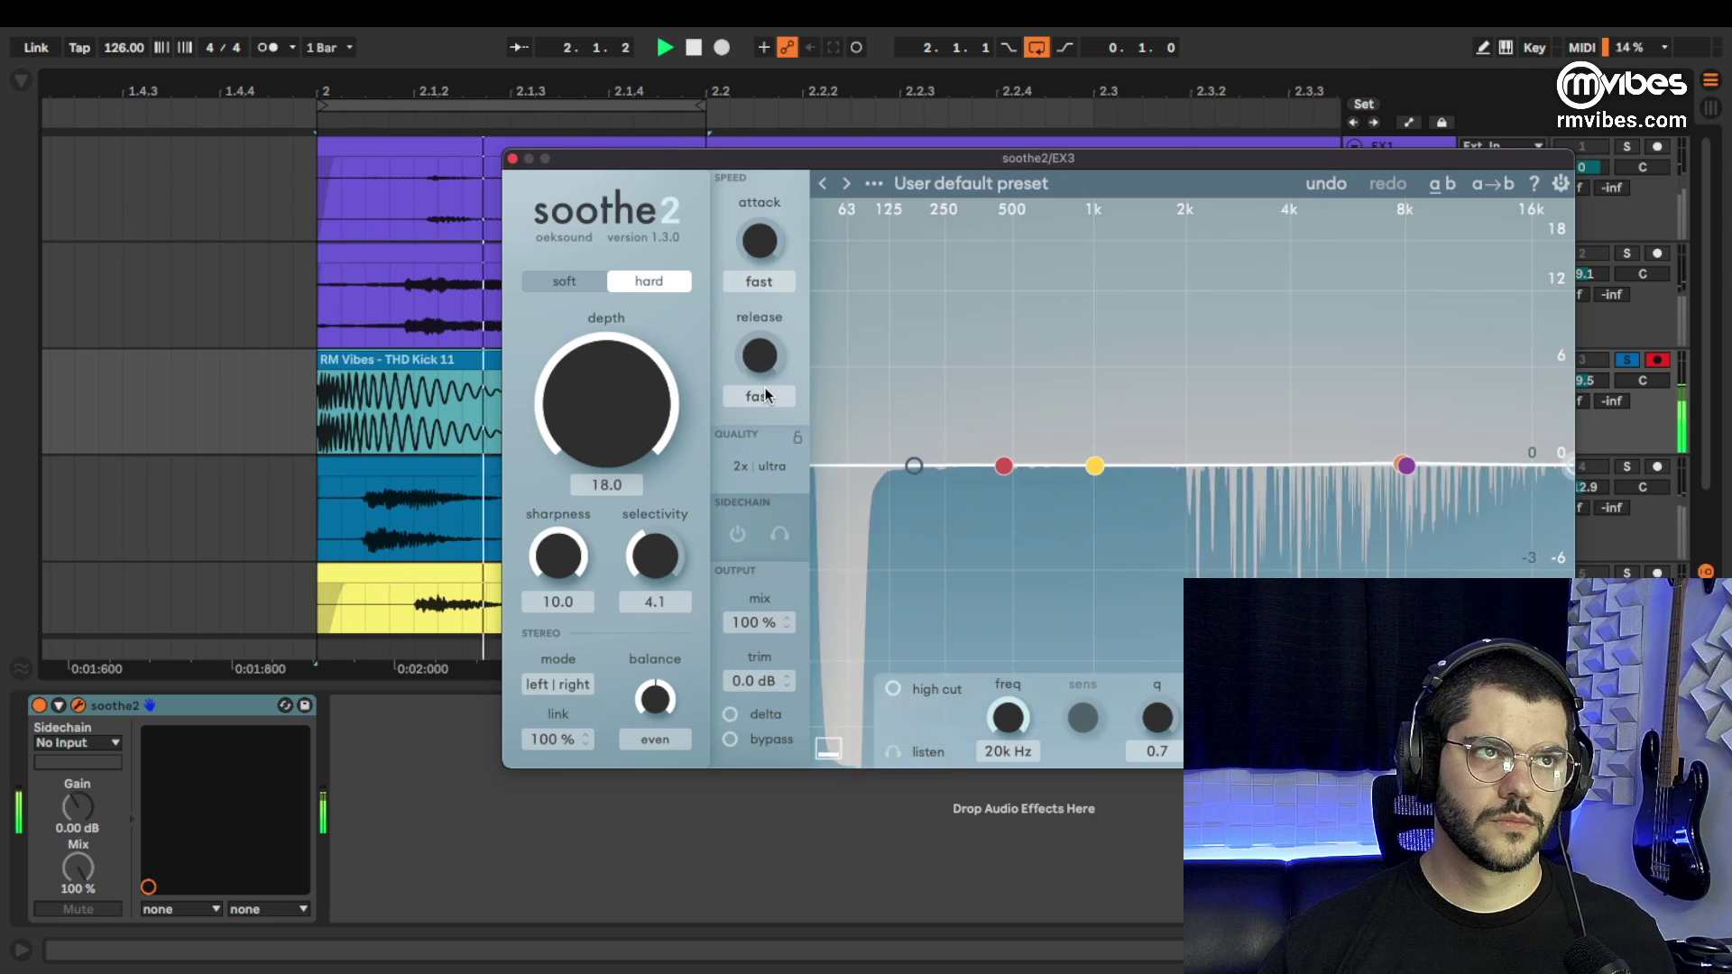
# Turn delta on and audition the kick with the release raised to 4.8.
pyautogui.click(730, 714)
pyautogui.press('space')
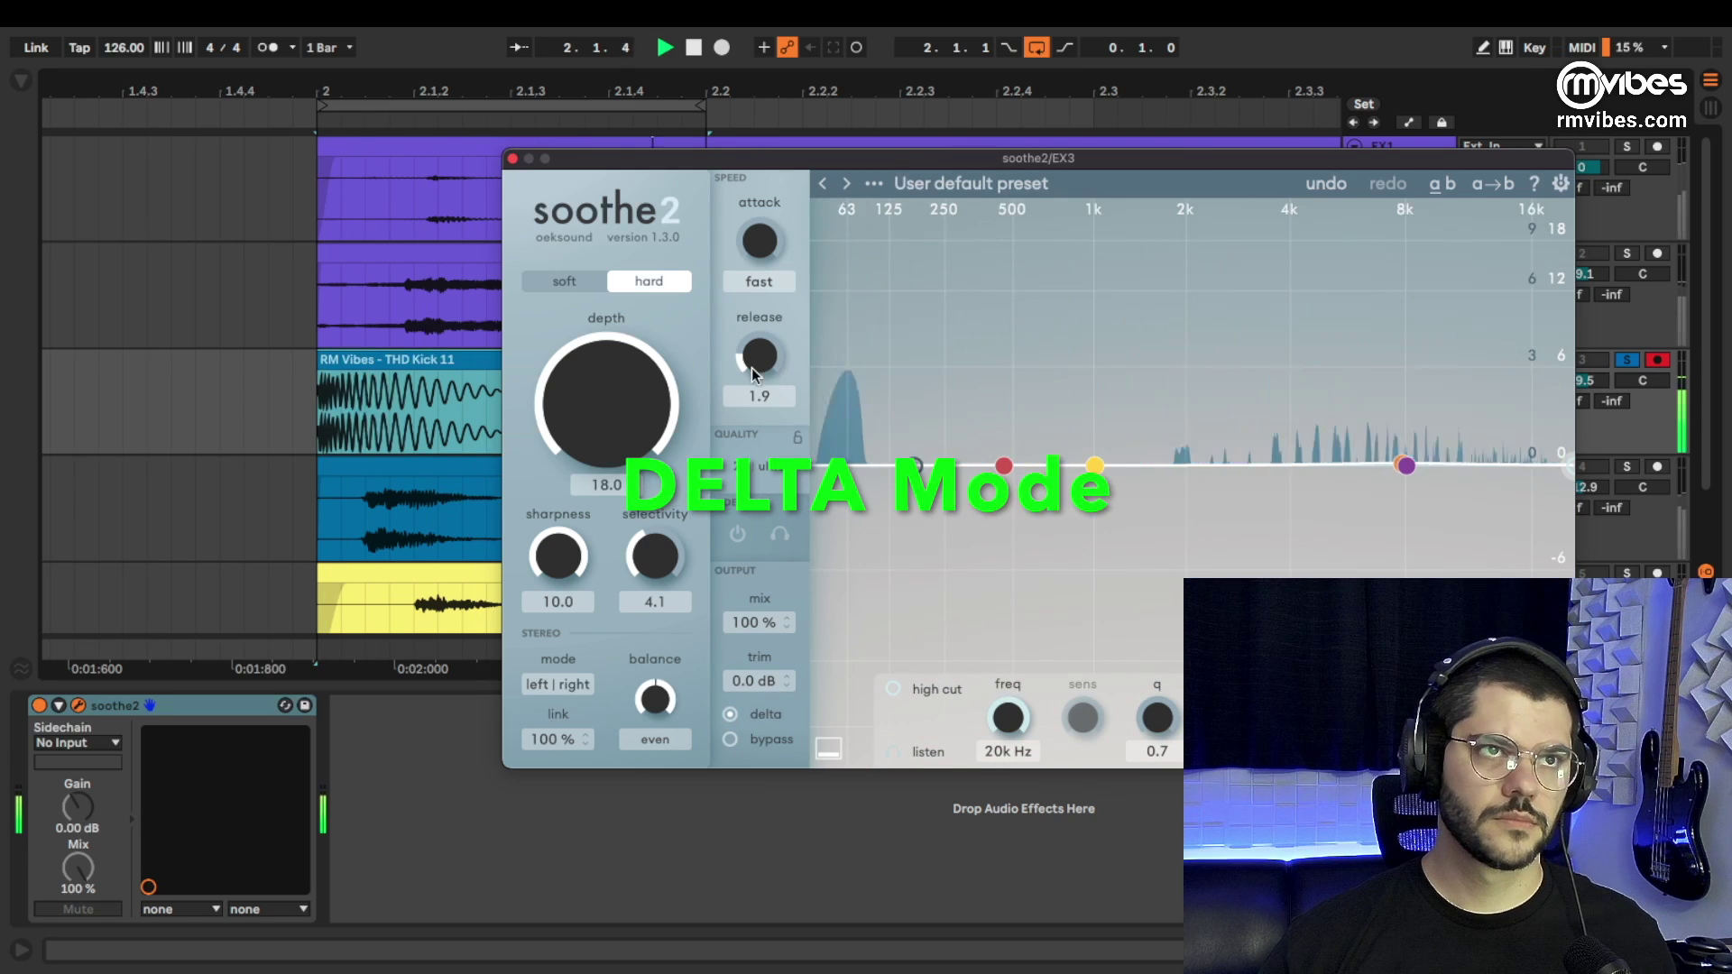
pyautogui.moveTo(760, 340); pyautogui.dragTo(761, 224)
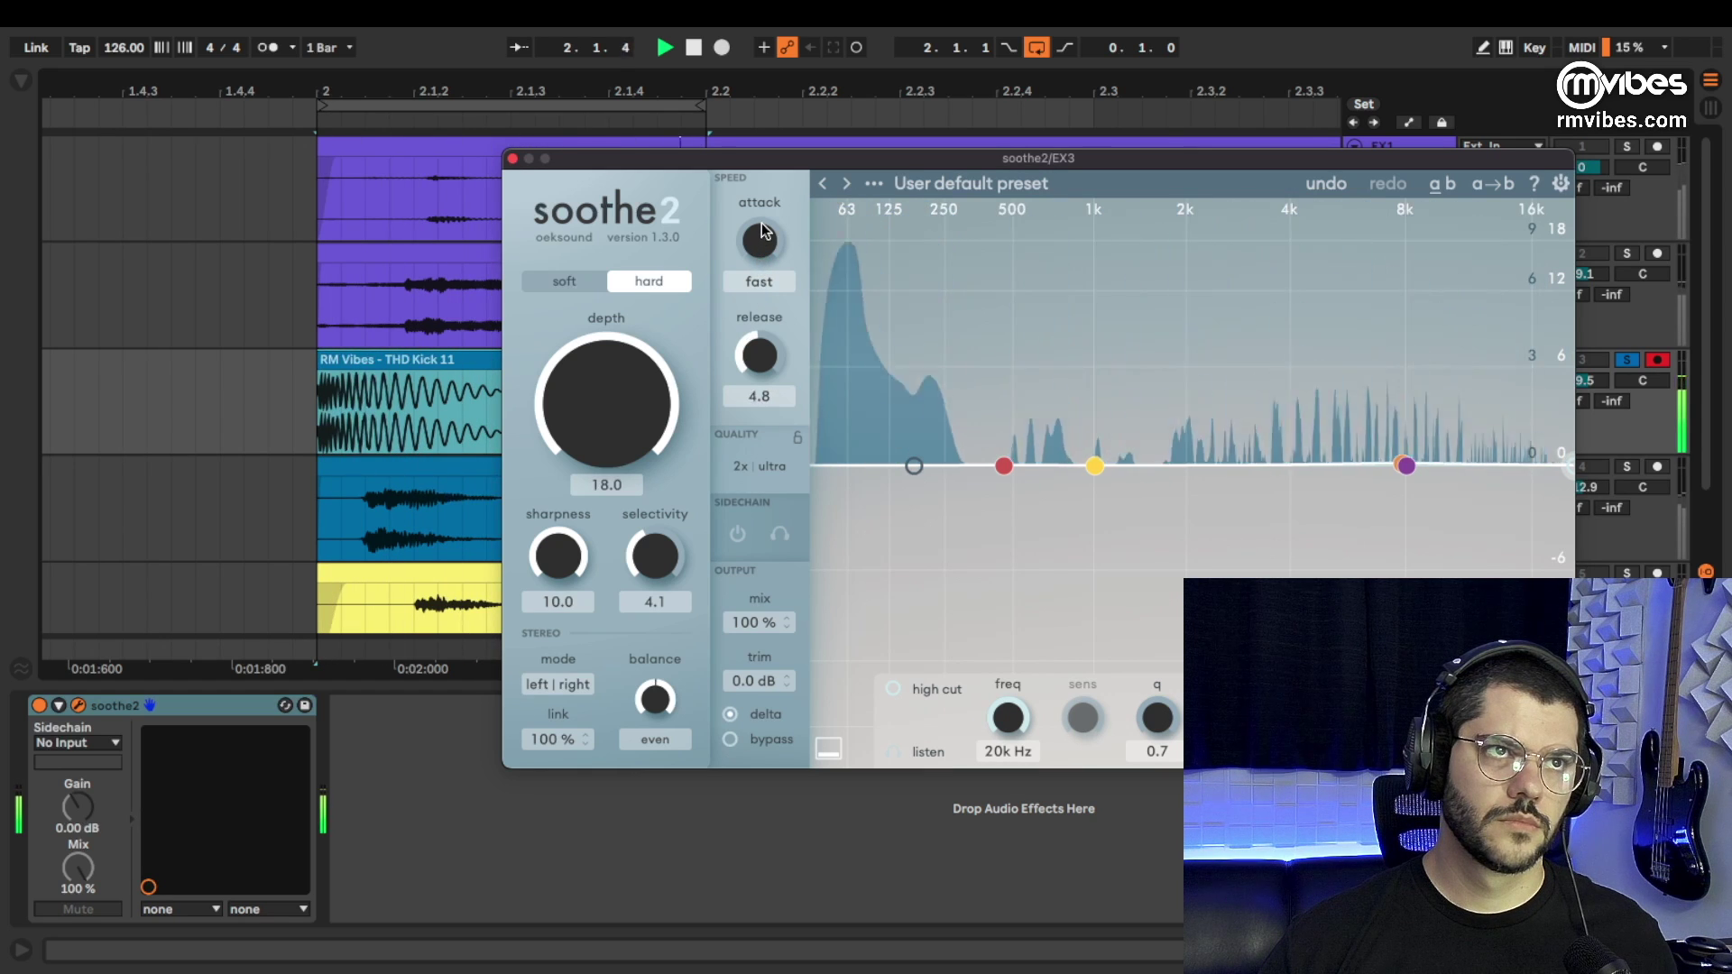
pyautogui.press('space')
# Experiment with soothe2's attack and release while listening, returning the attack to fast and setting the release to 1.4.
pyautogui.moveTo(760, 256); pyautogui.dragTo(734, 570)
pyautogui.press('space')
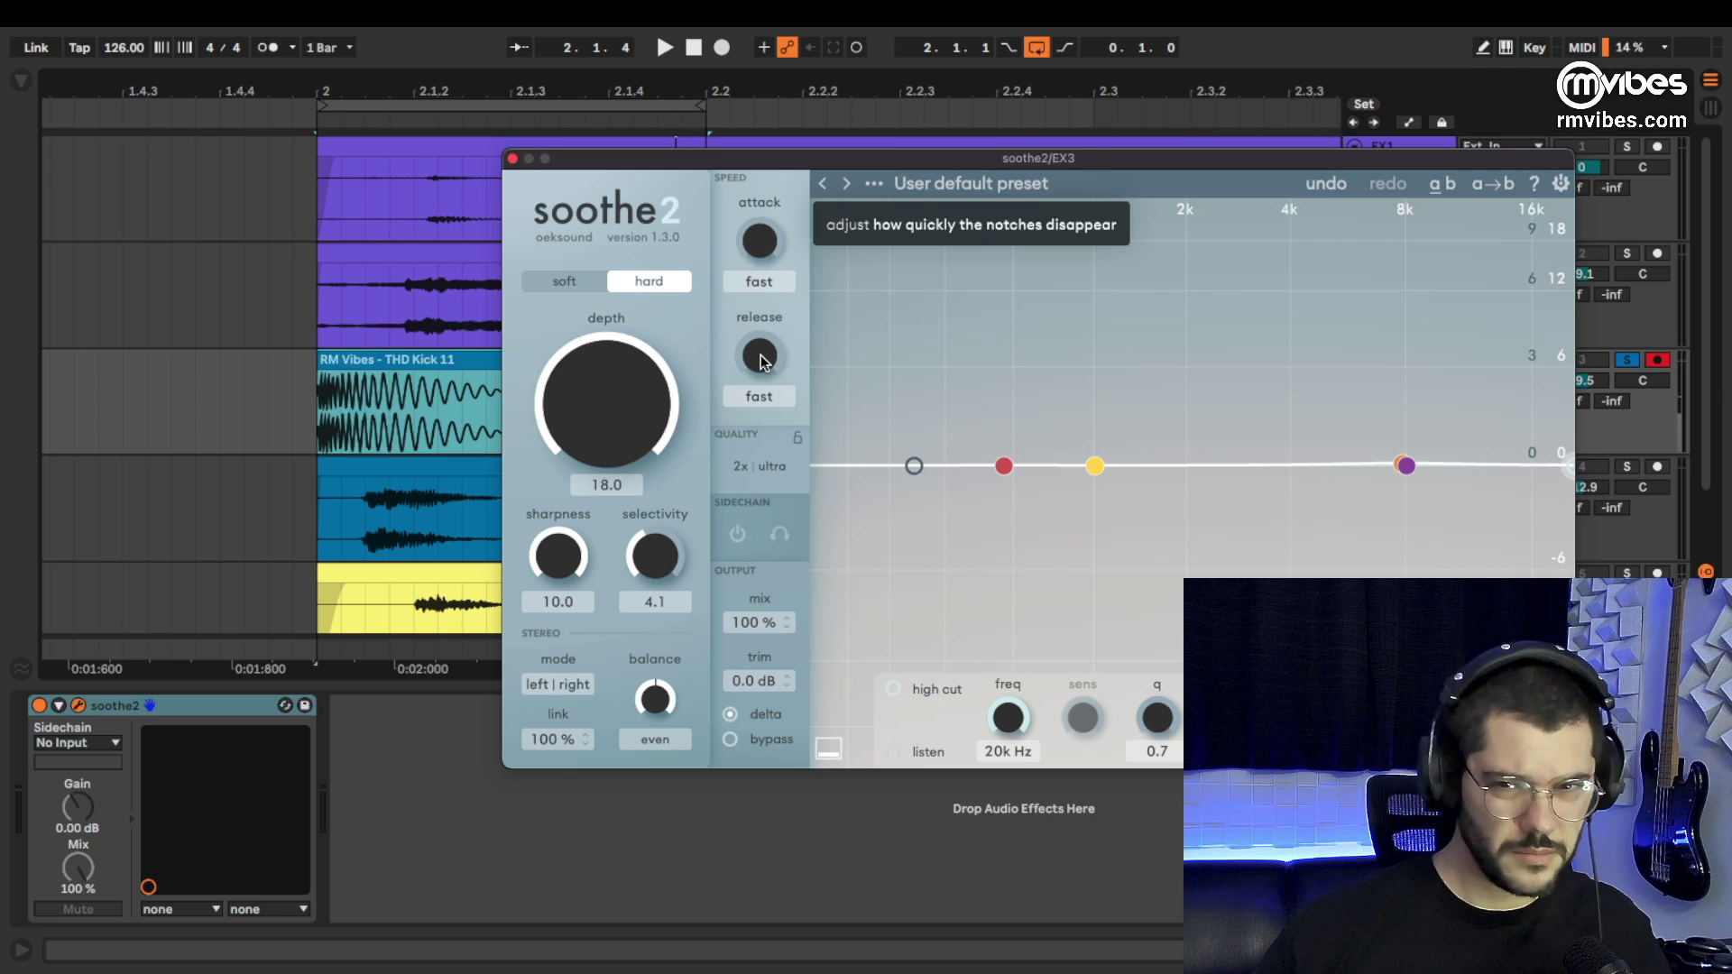
pyautogui.press('space')
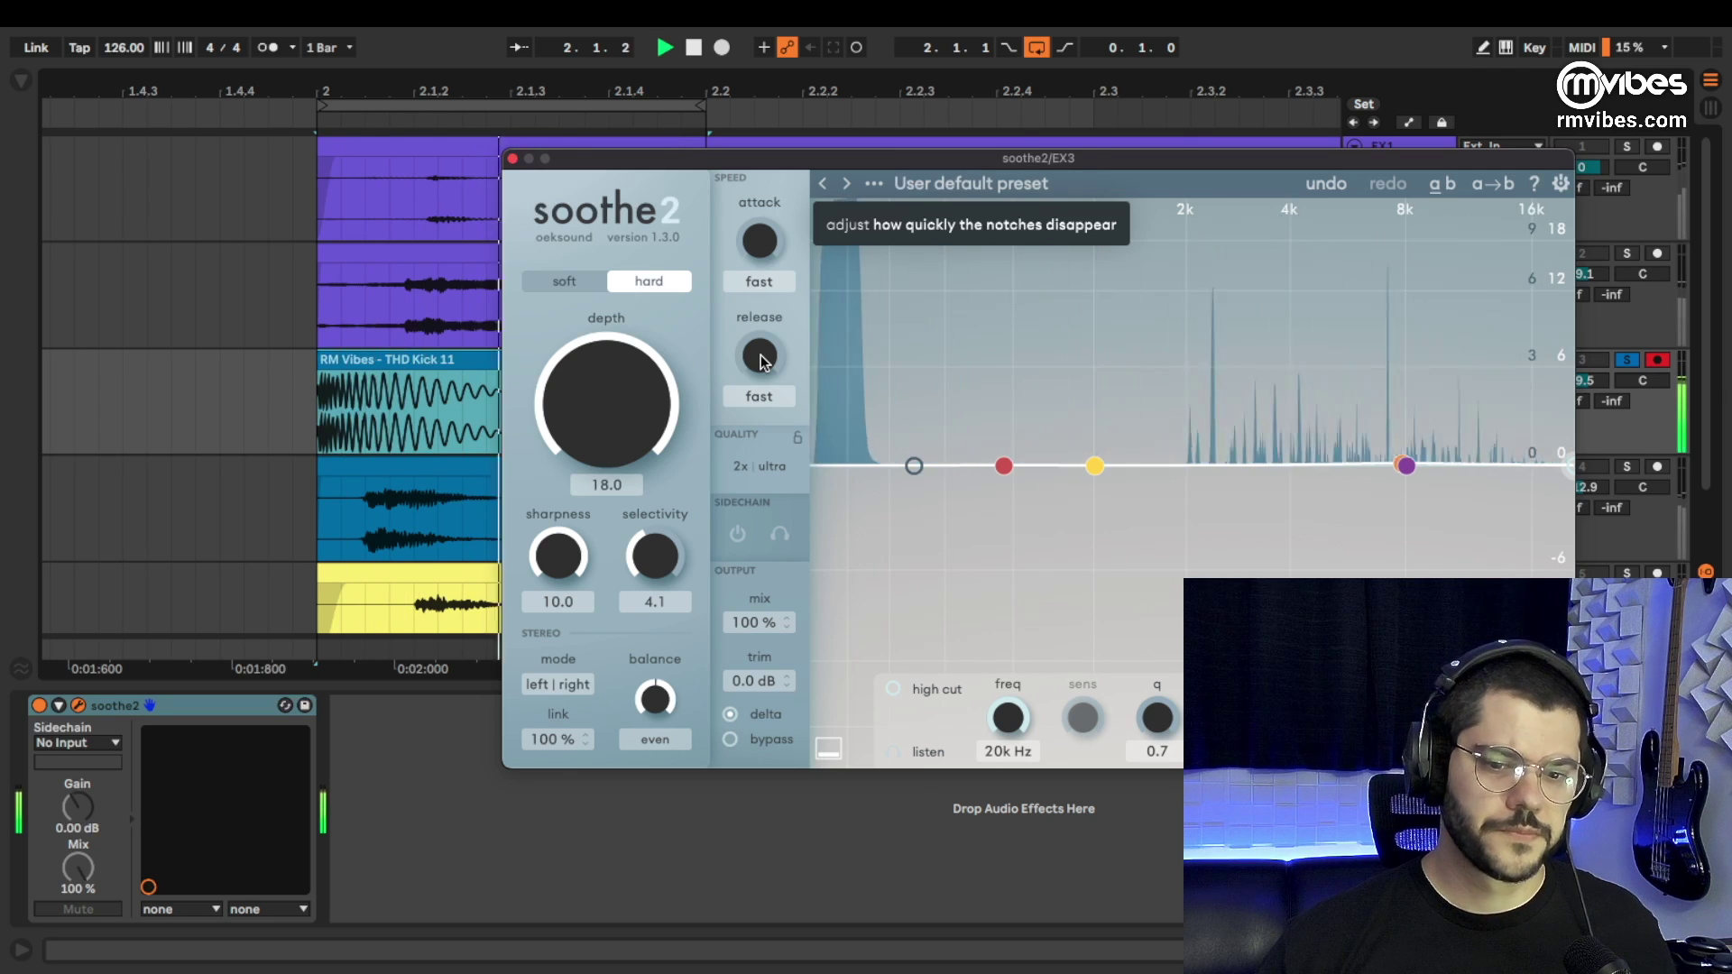
pyautogui.moveTo(762, 360); pyautogui.dragTo(755, 316)
pyautogui.moveTo(764, 249); pyautogui.dragTo(741, 337)
pyautogui.press('space')
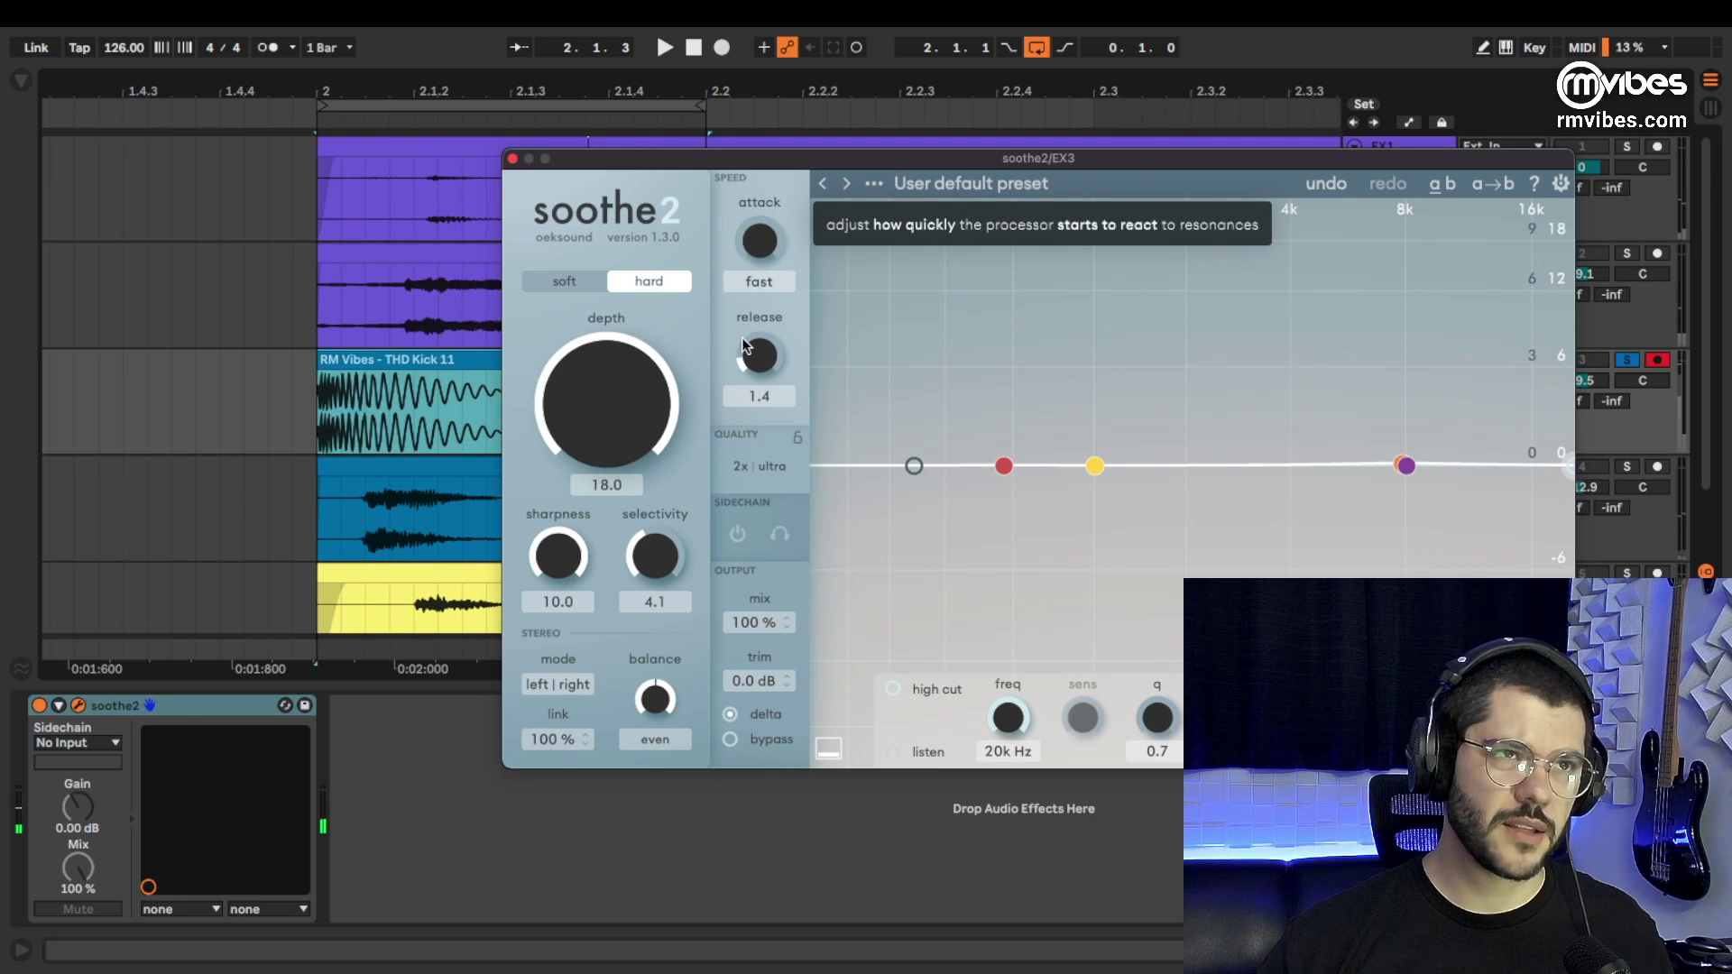
pyautogui.press('space')
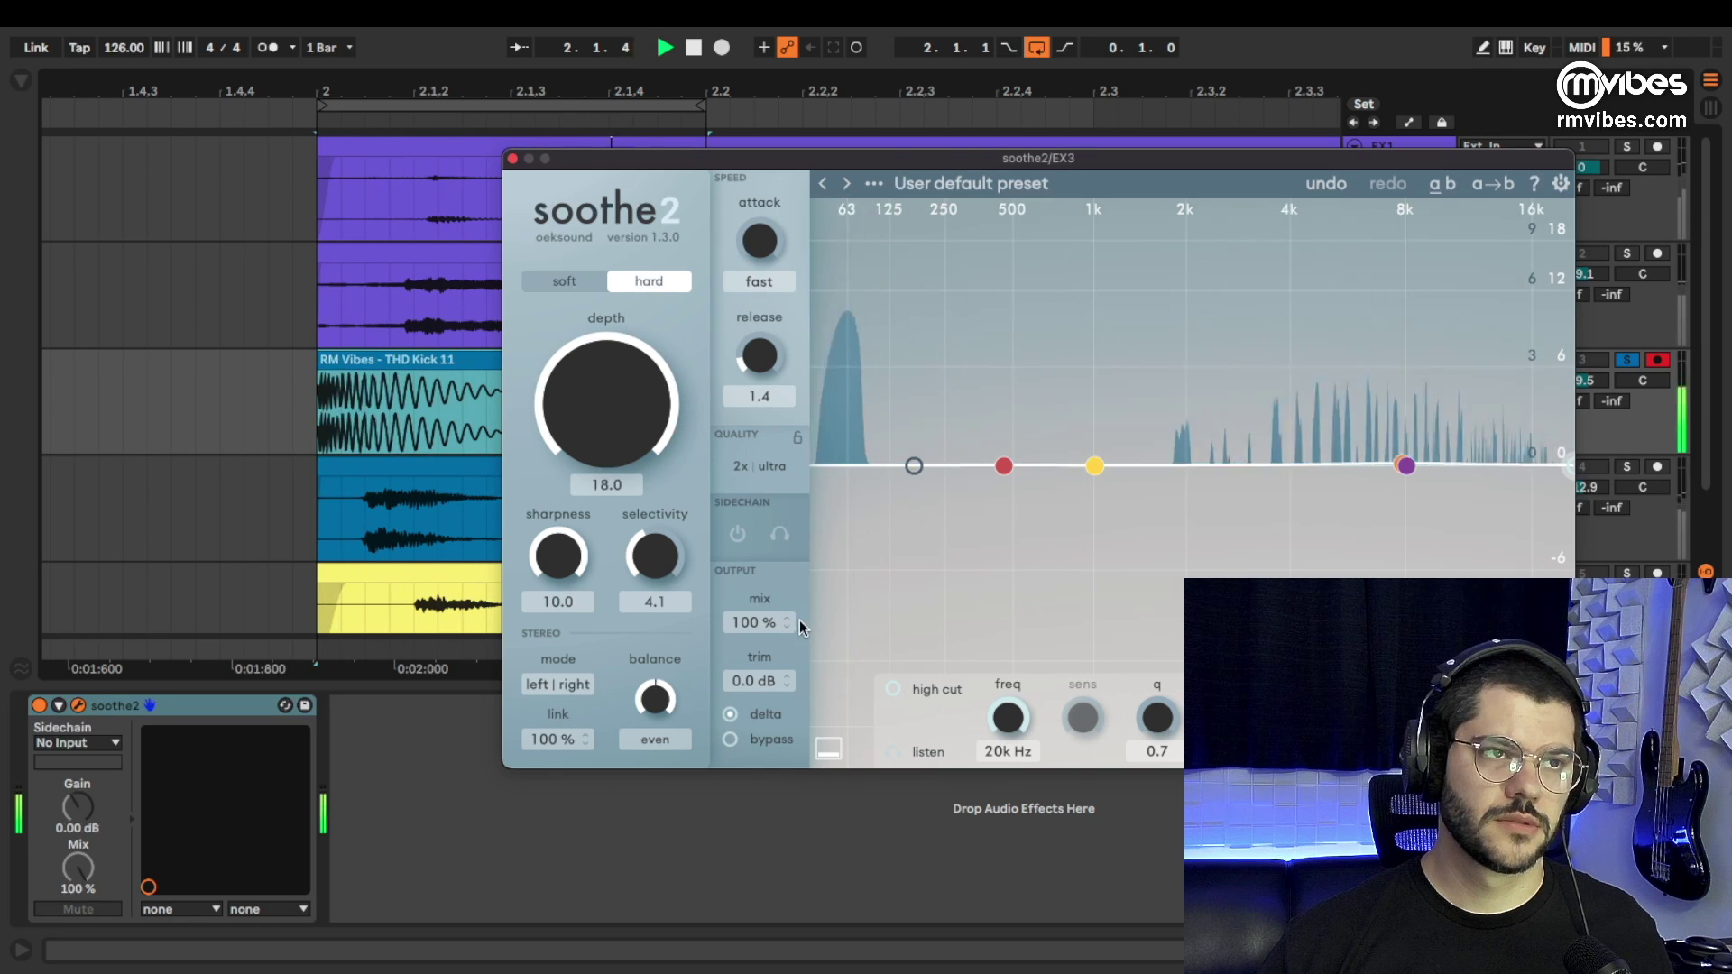
# Compare the kick with soothe2 off and on in delta mode, leaving the device on.
pyautogui.press('space')
pyautogui.click(39, 705)
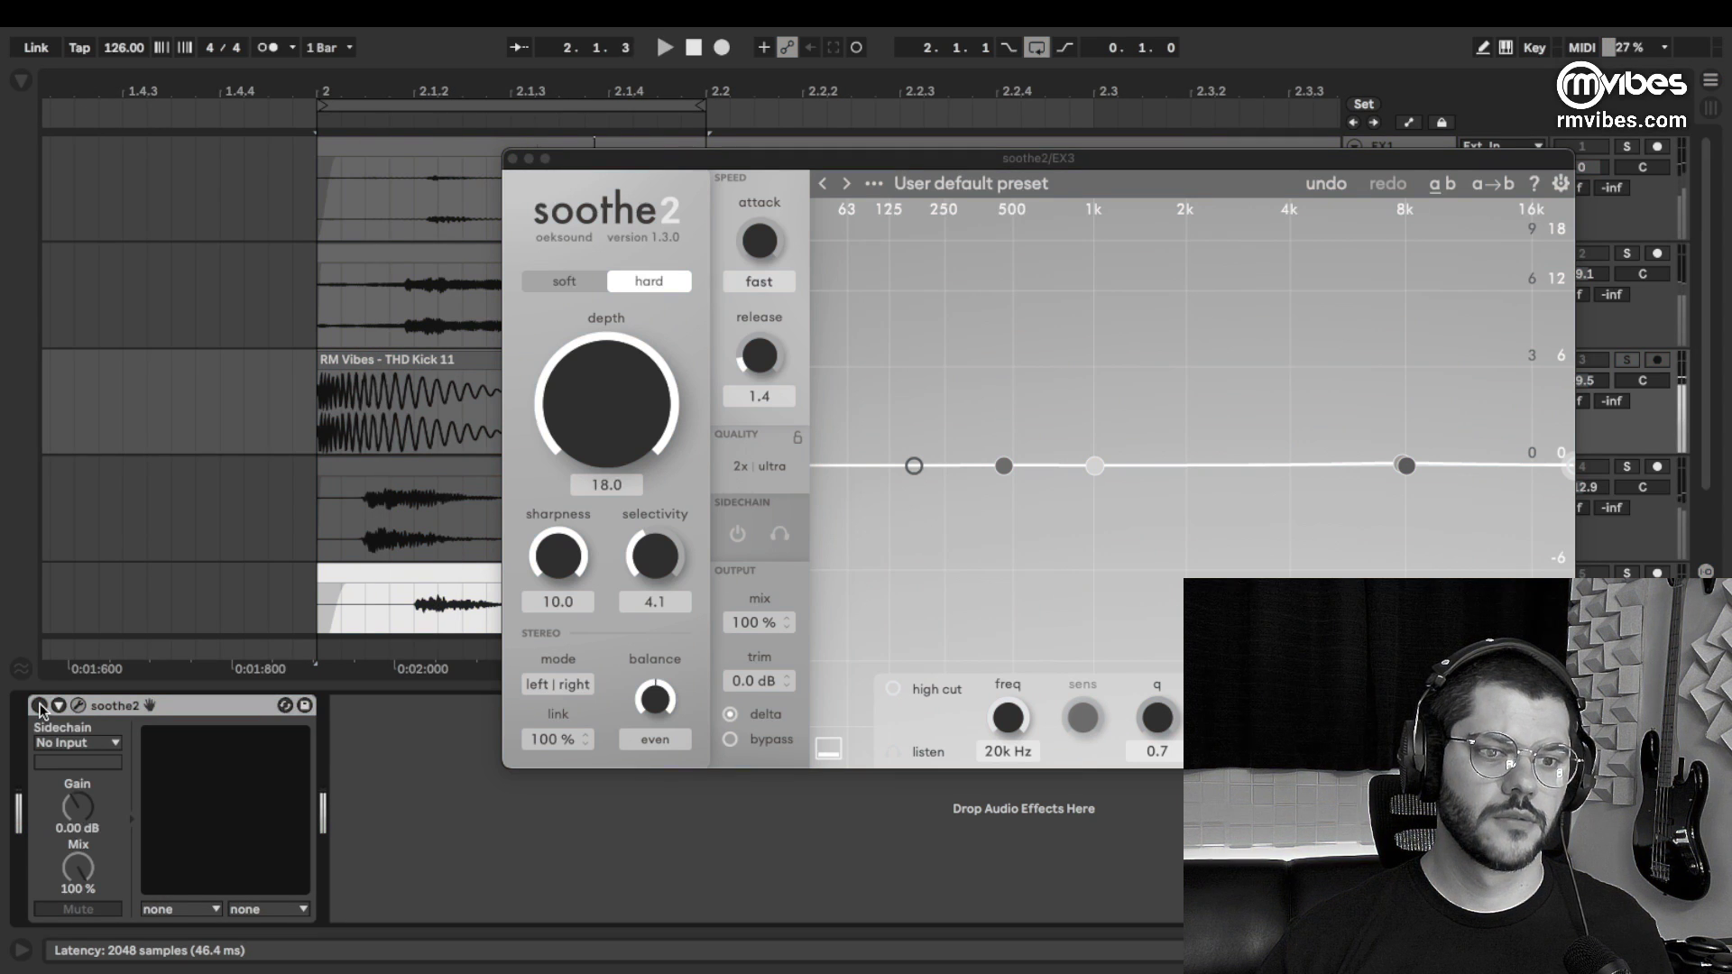
pyautogui.click(39, 704)
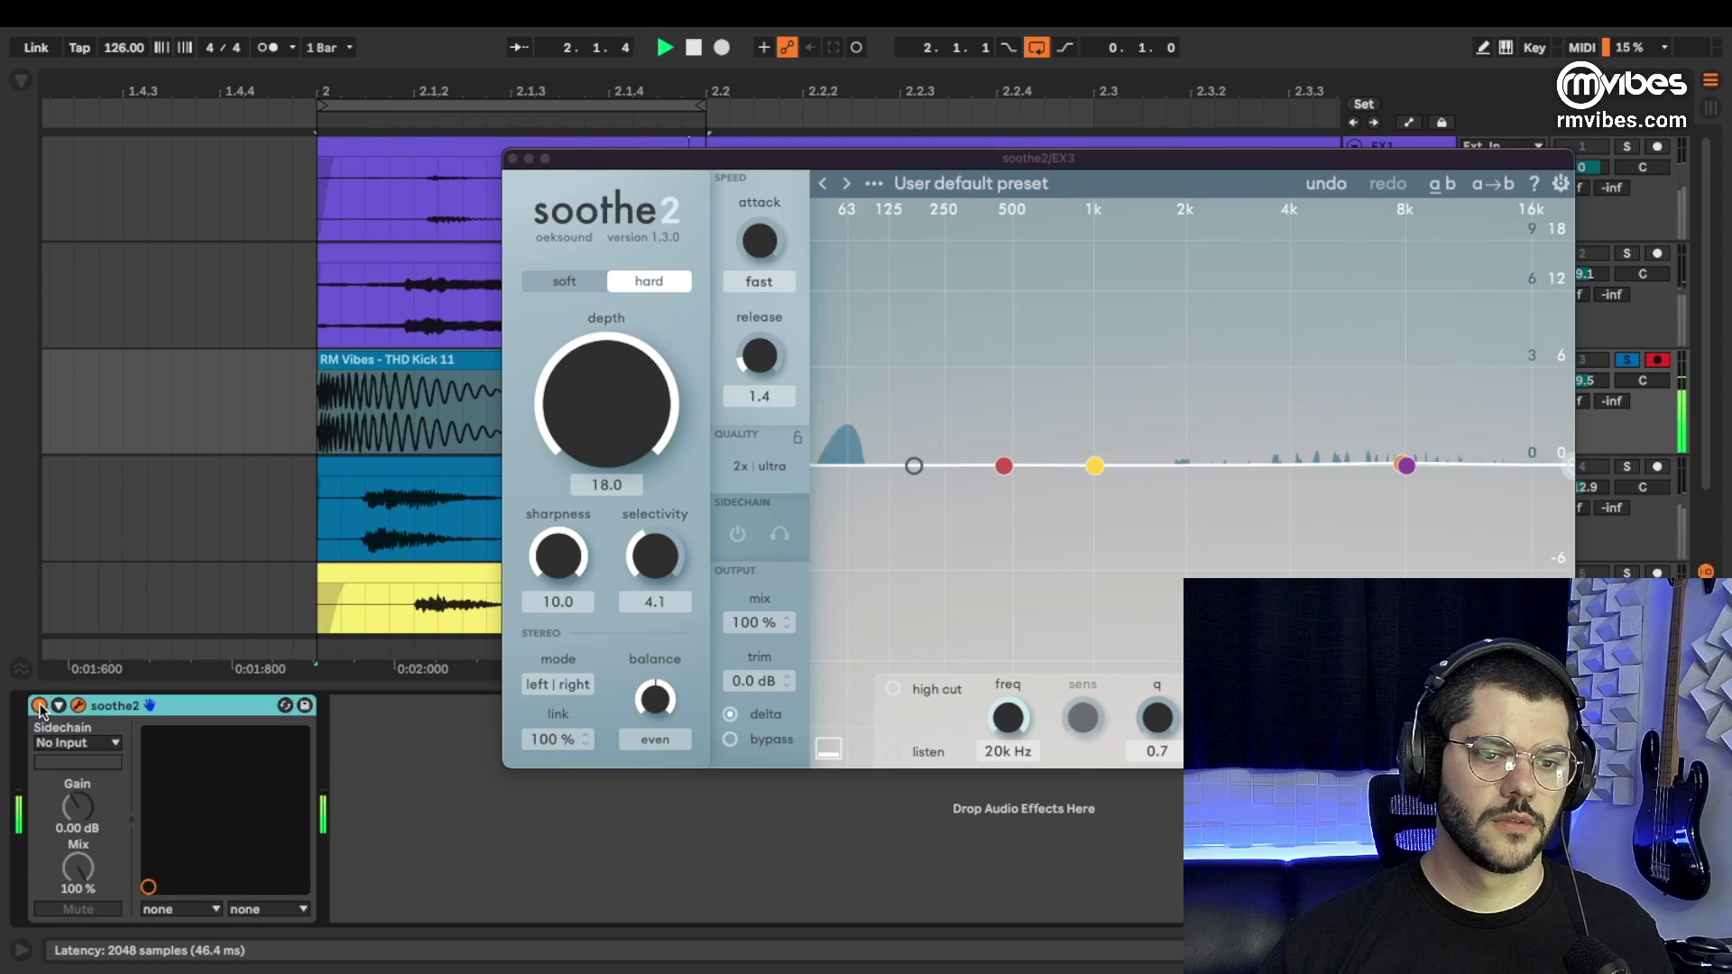
pyautogui.click(420, 394)
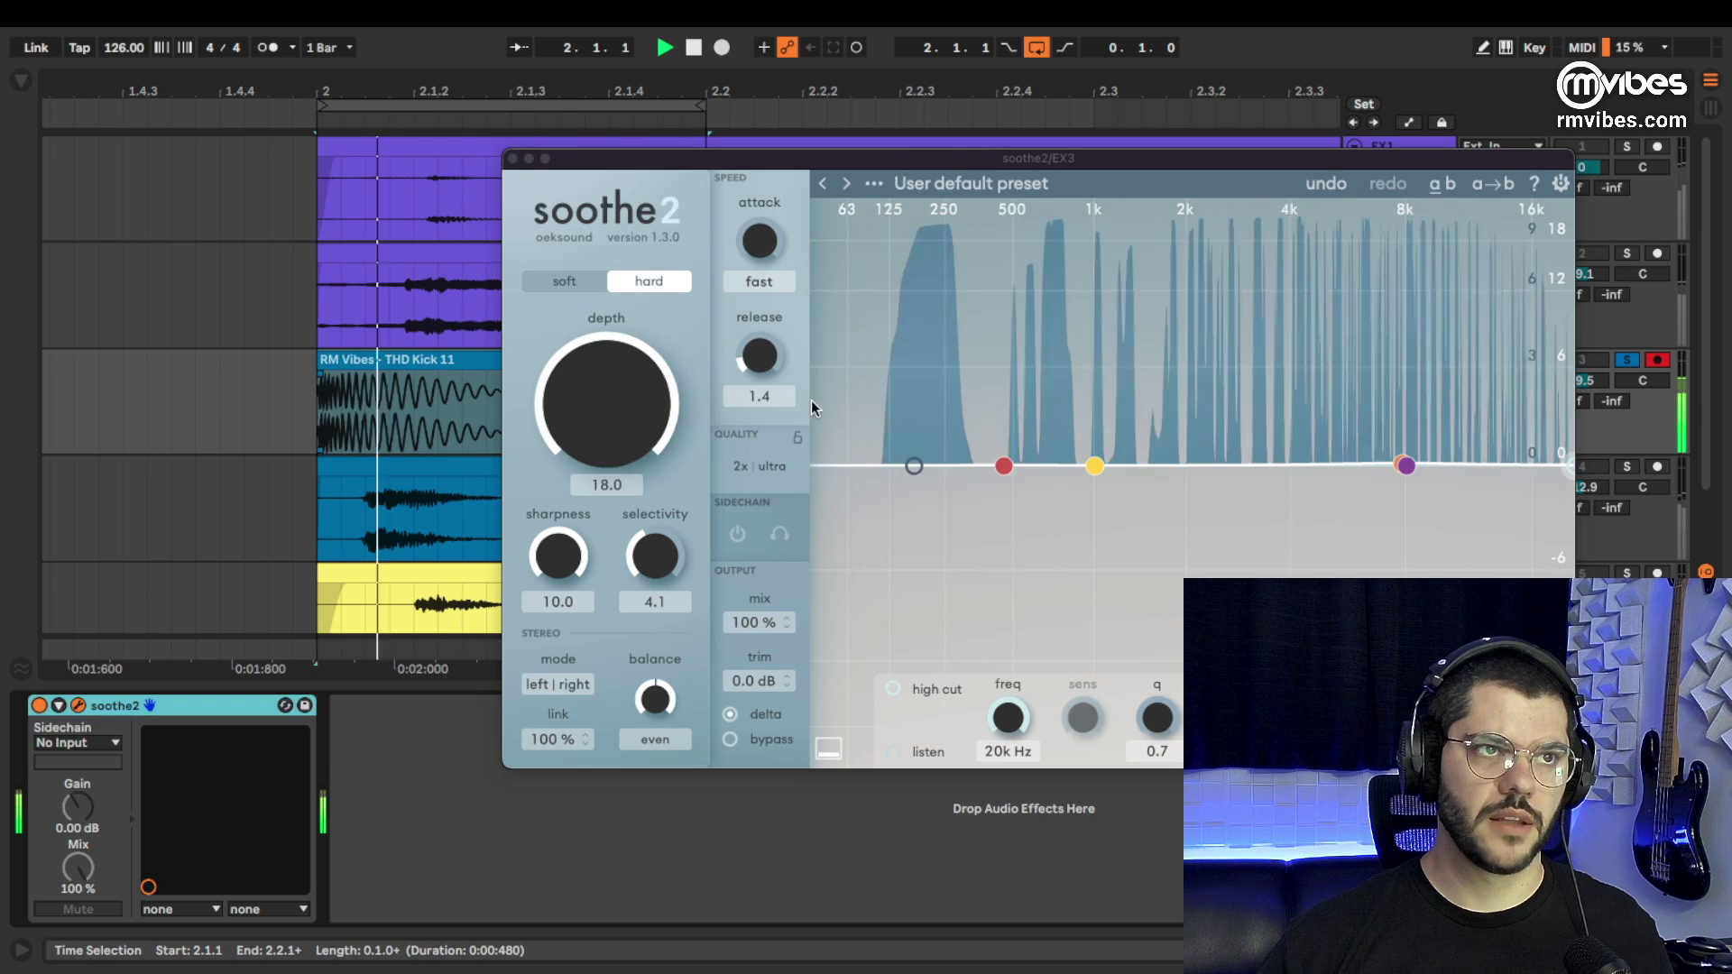
# Audition the kick in soothe2's regular mode without delta, and turn delta back on.
pyautogui.press('space')
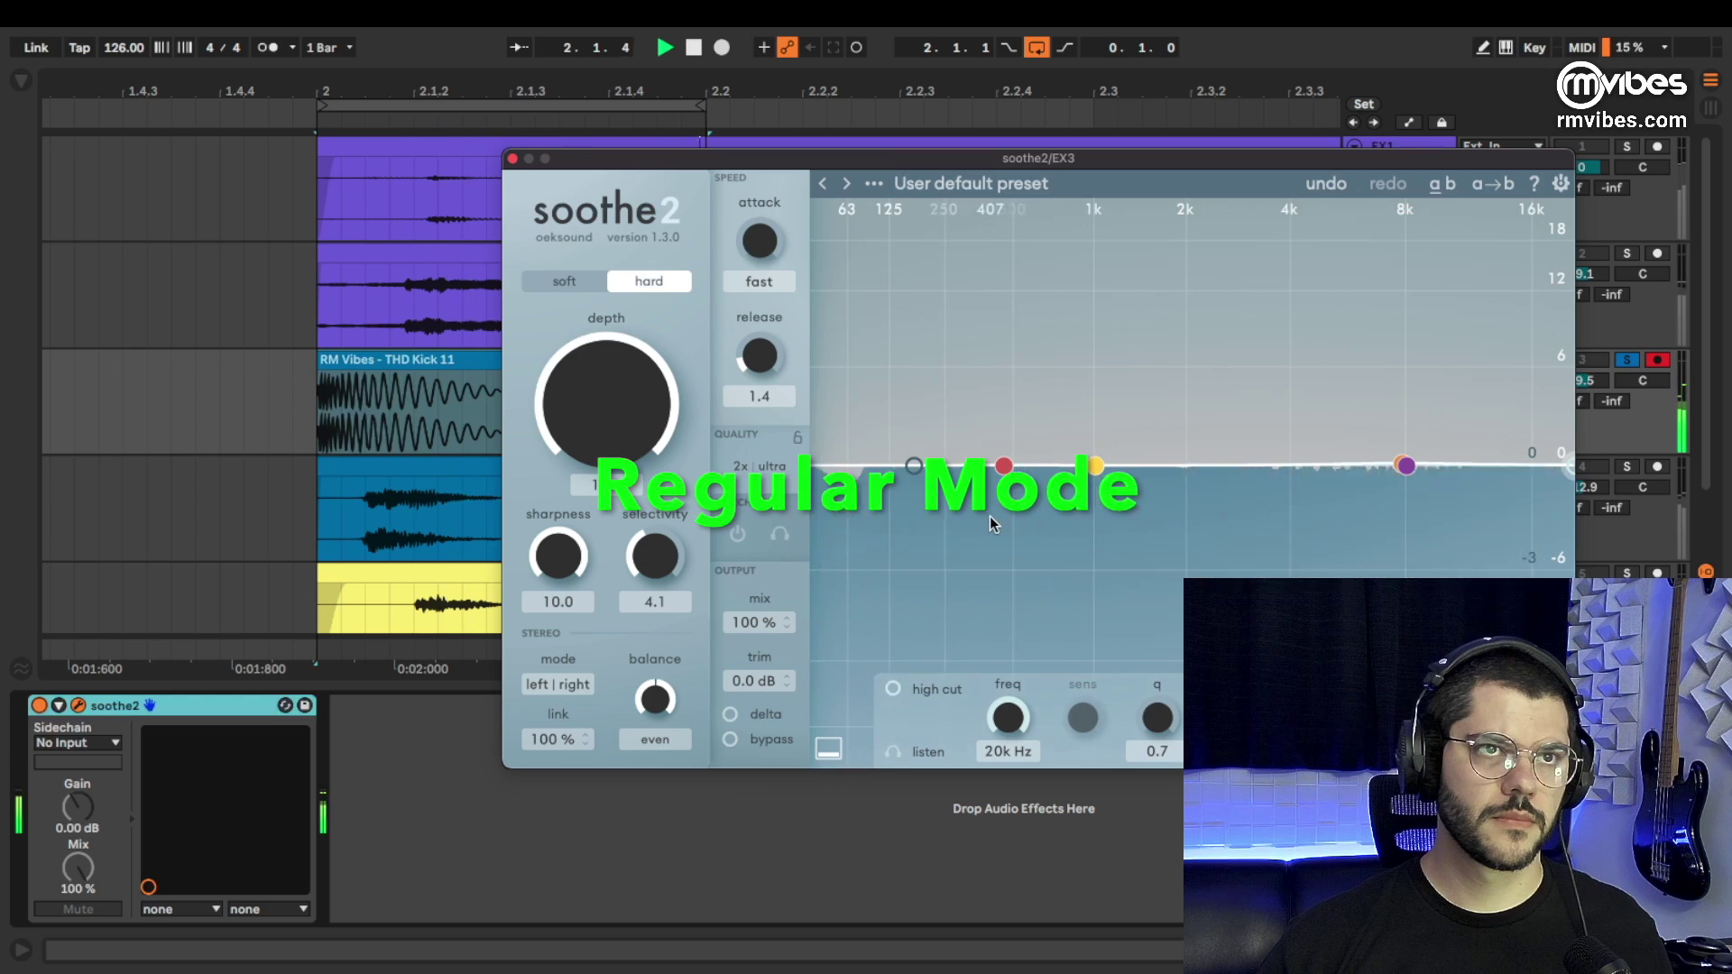
pyautogui.press('space')
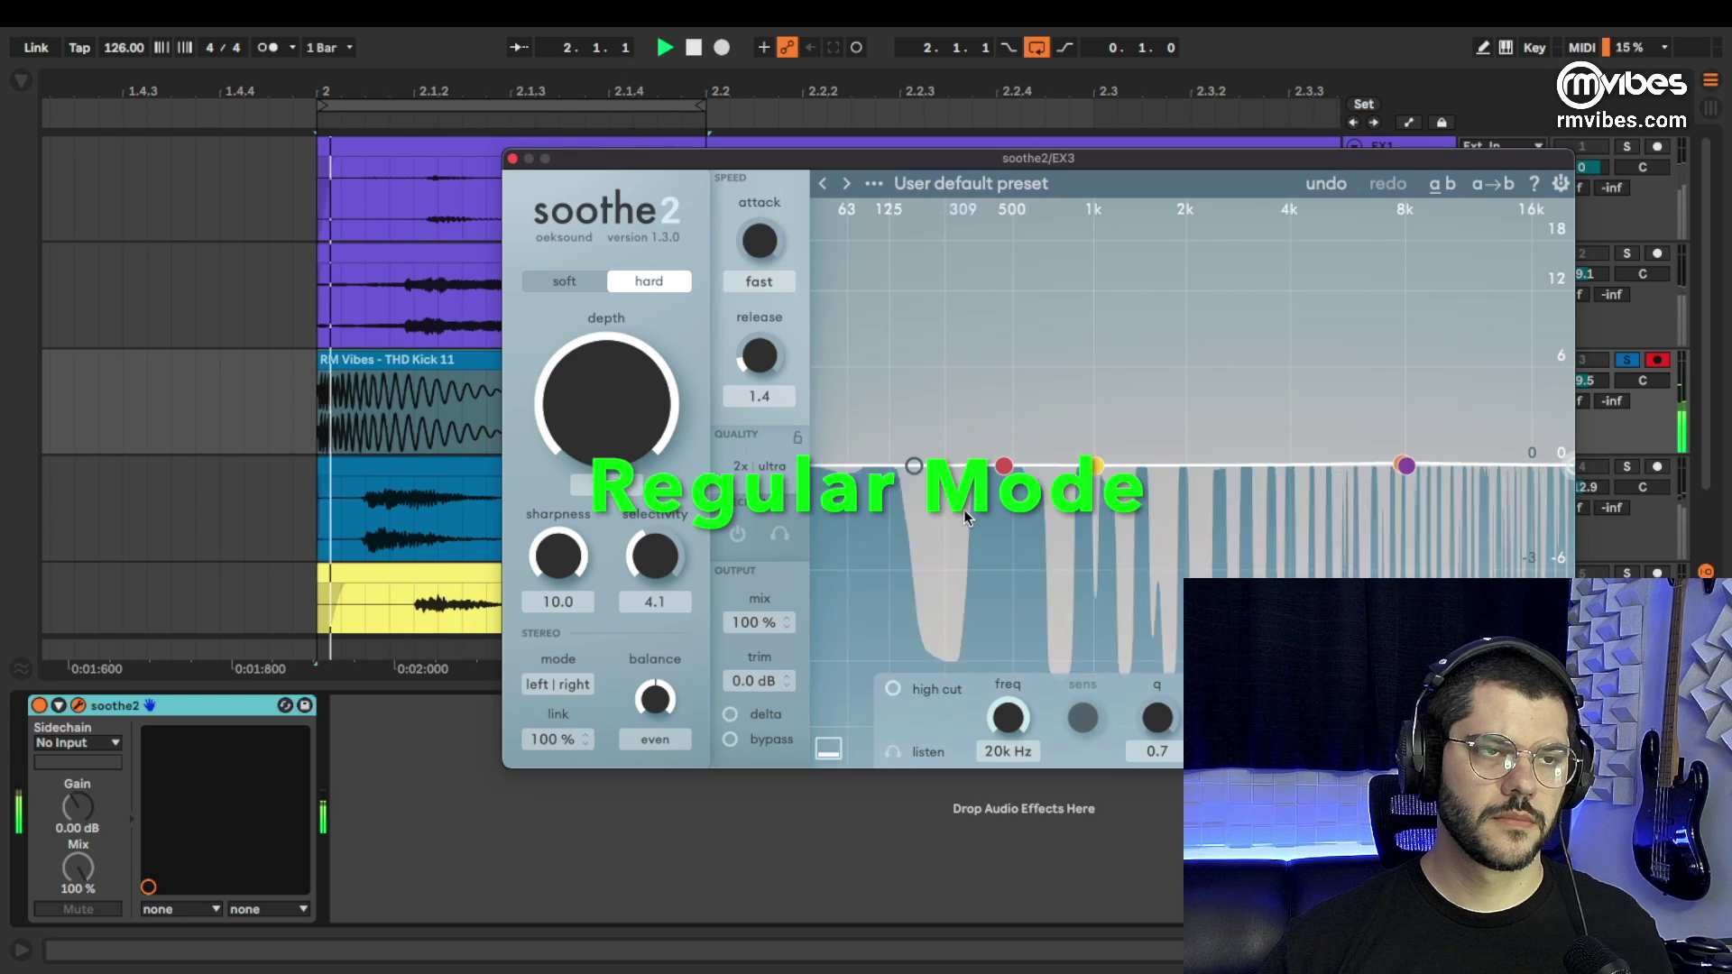
pyautogui.click(730, 715)
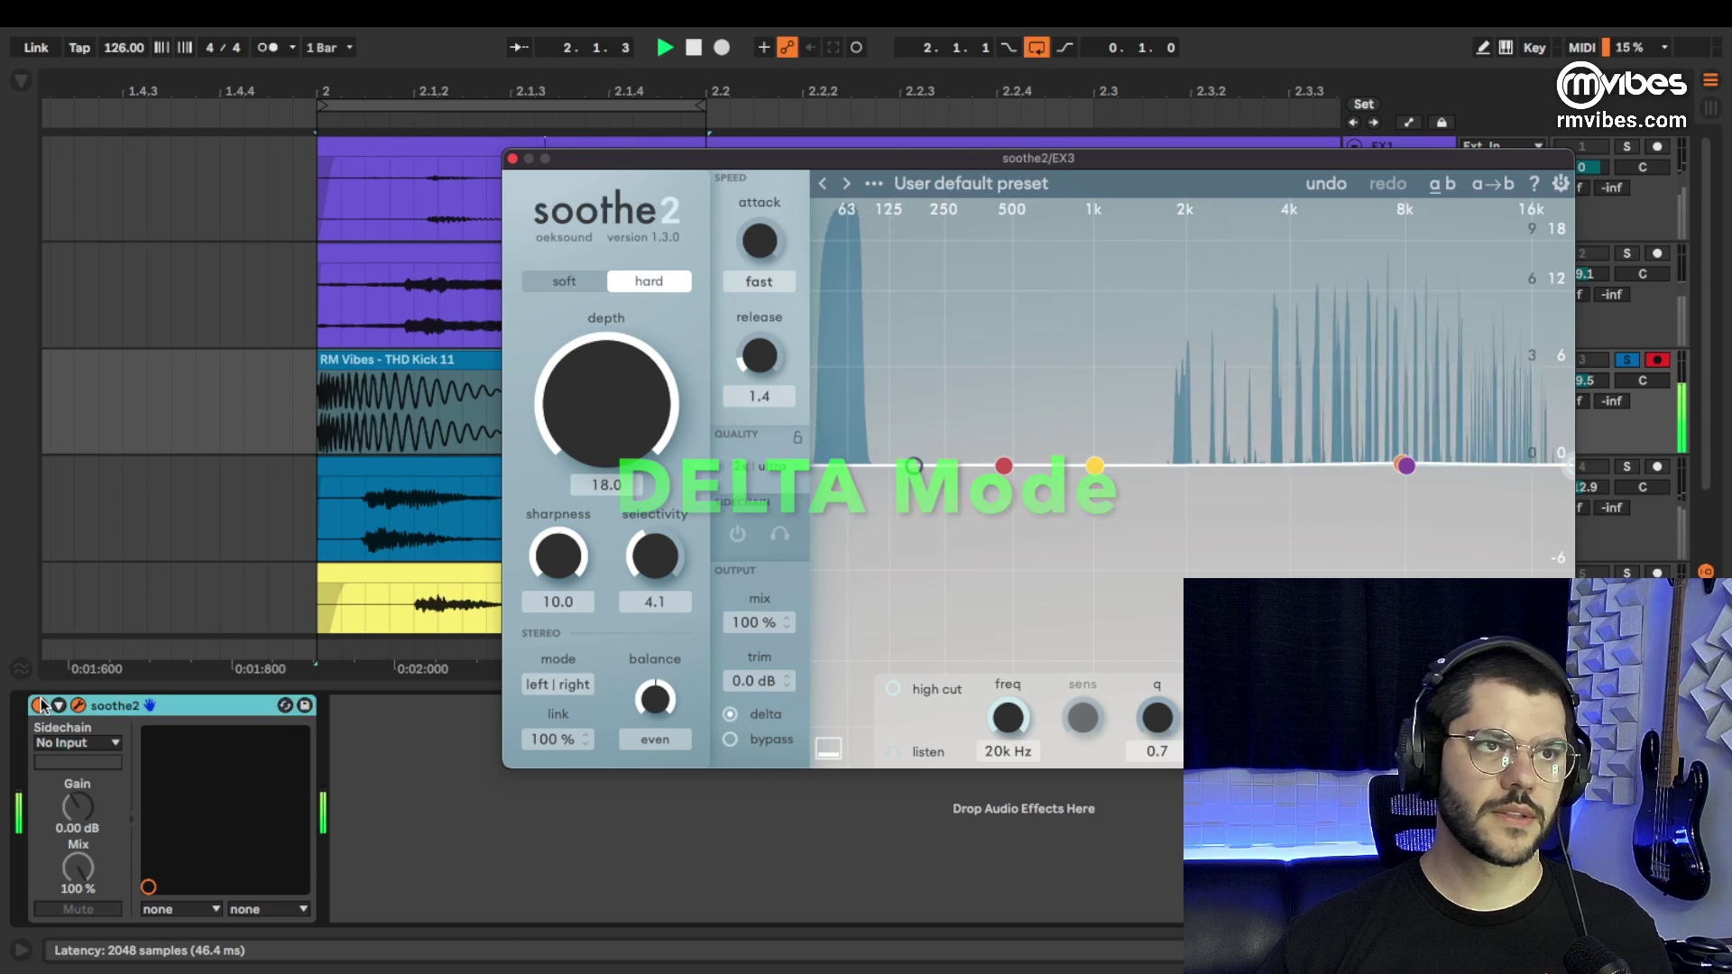
# Review soothe2's oversample and resolution settings, and replay the kick with the device switched off for comparison.
pyautogui.click(748, 462)
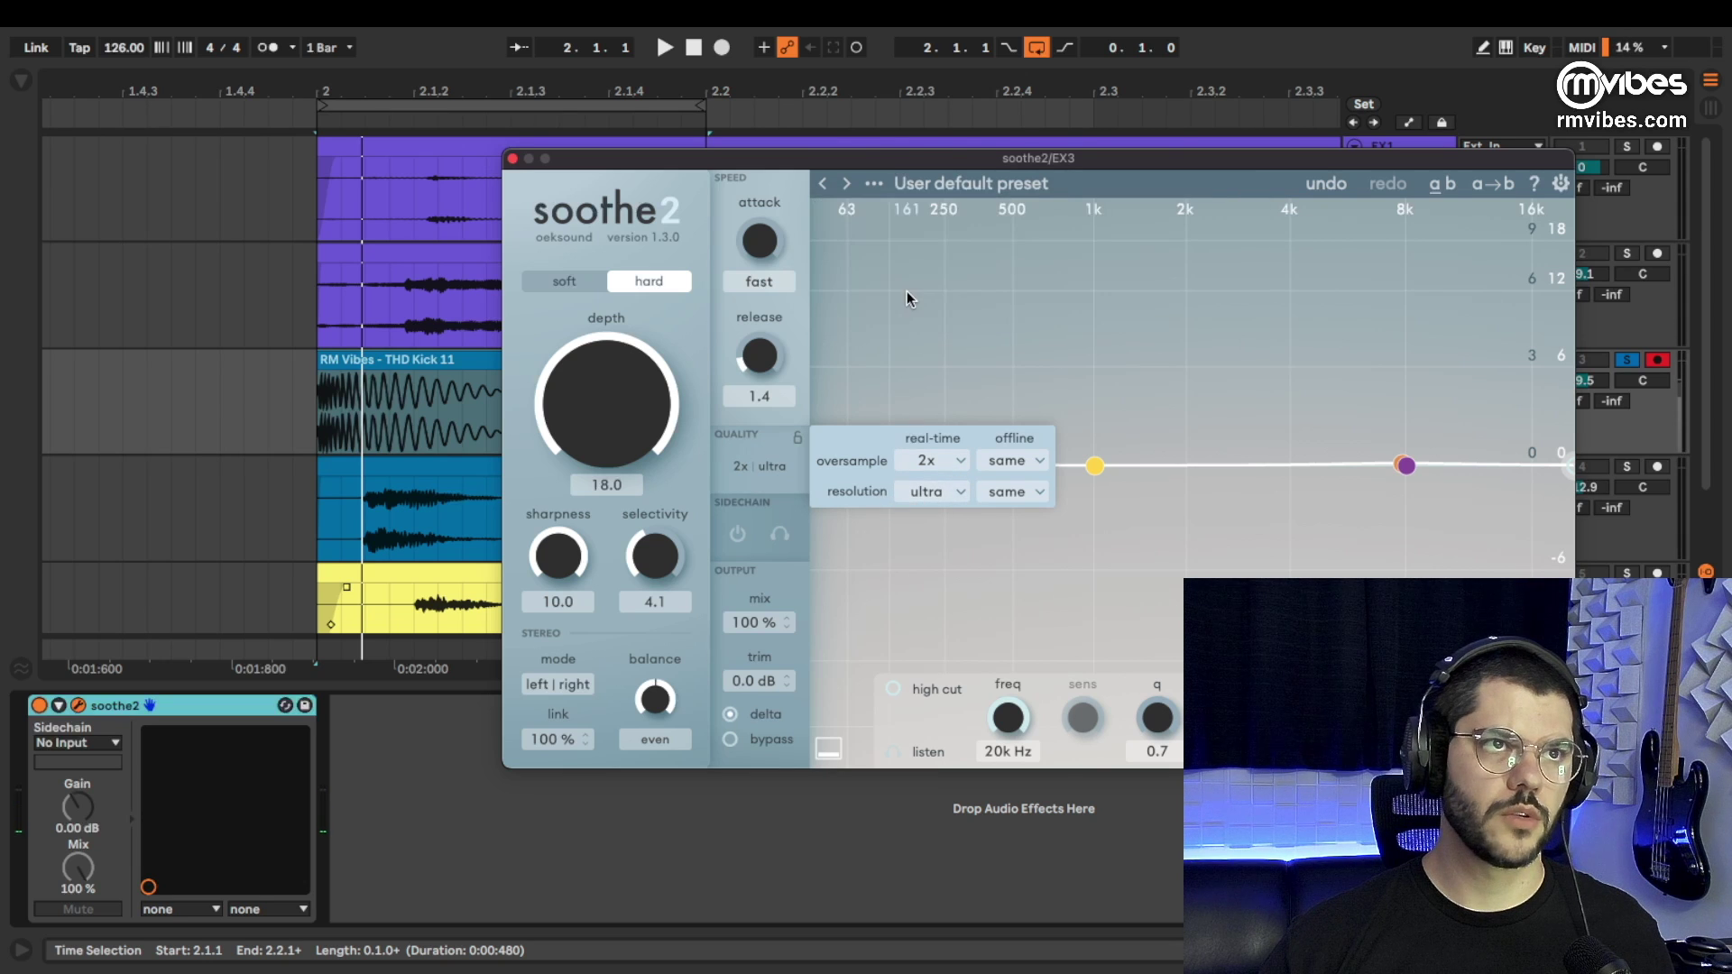
pyautogui.click(871, 571)
pyautogui.press('space')
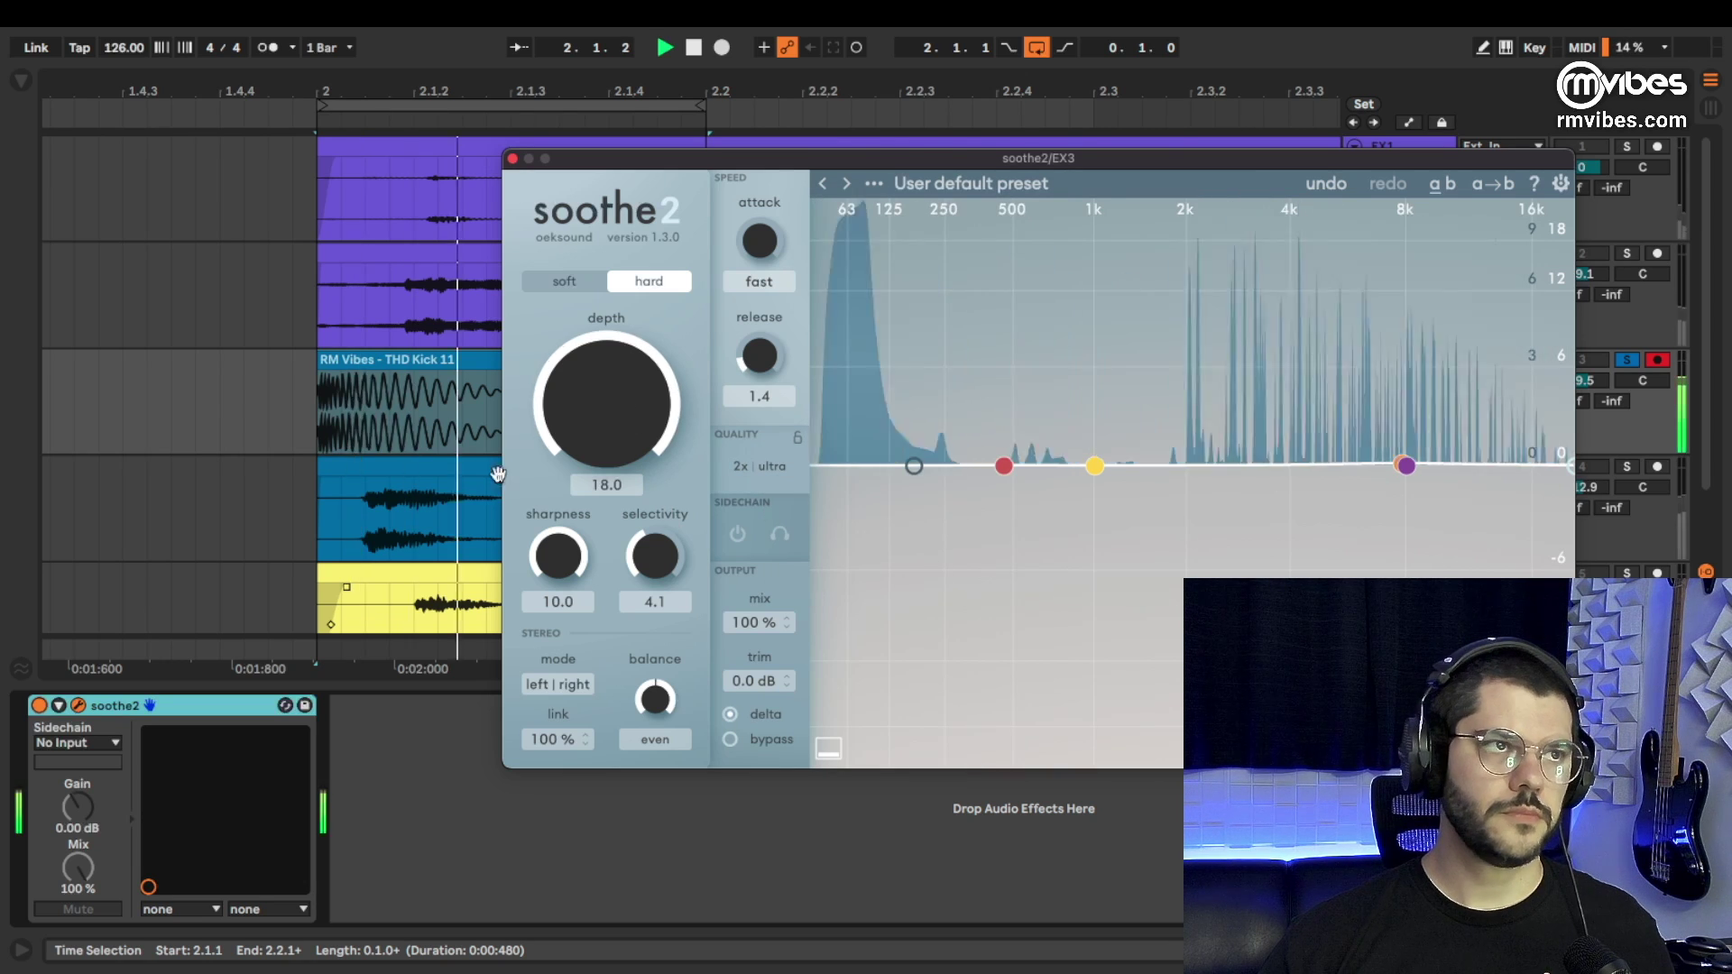
pyautogui.click(41, 705)
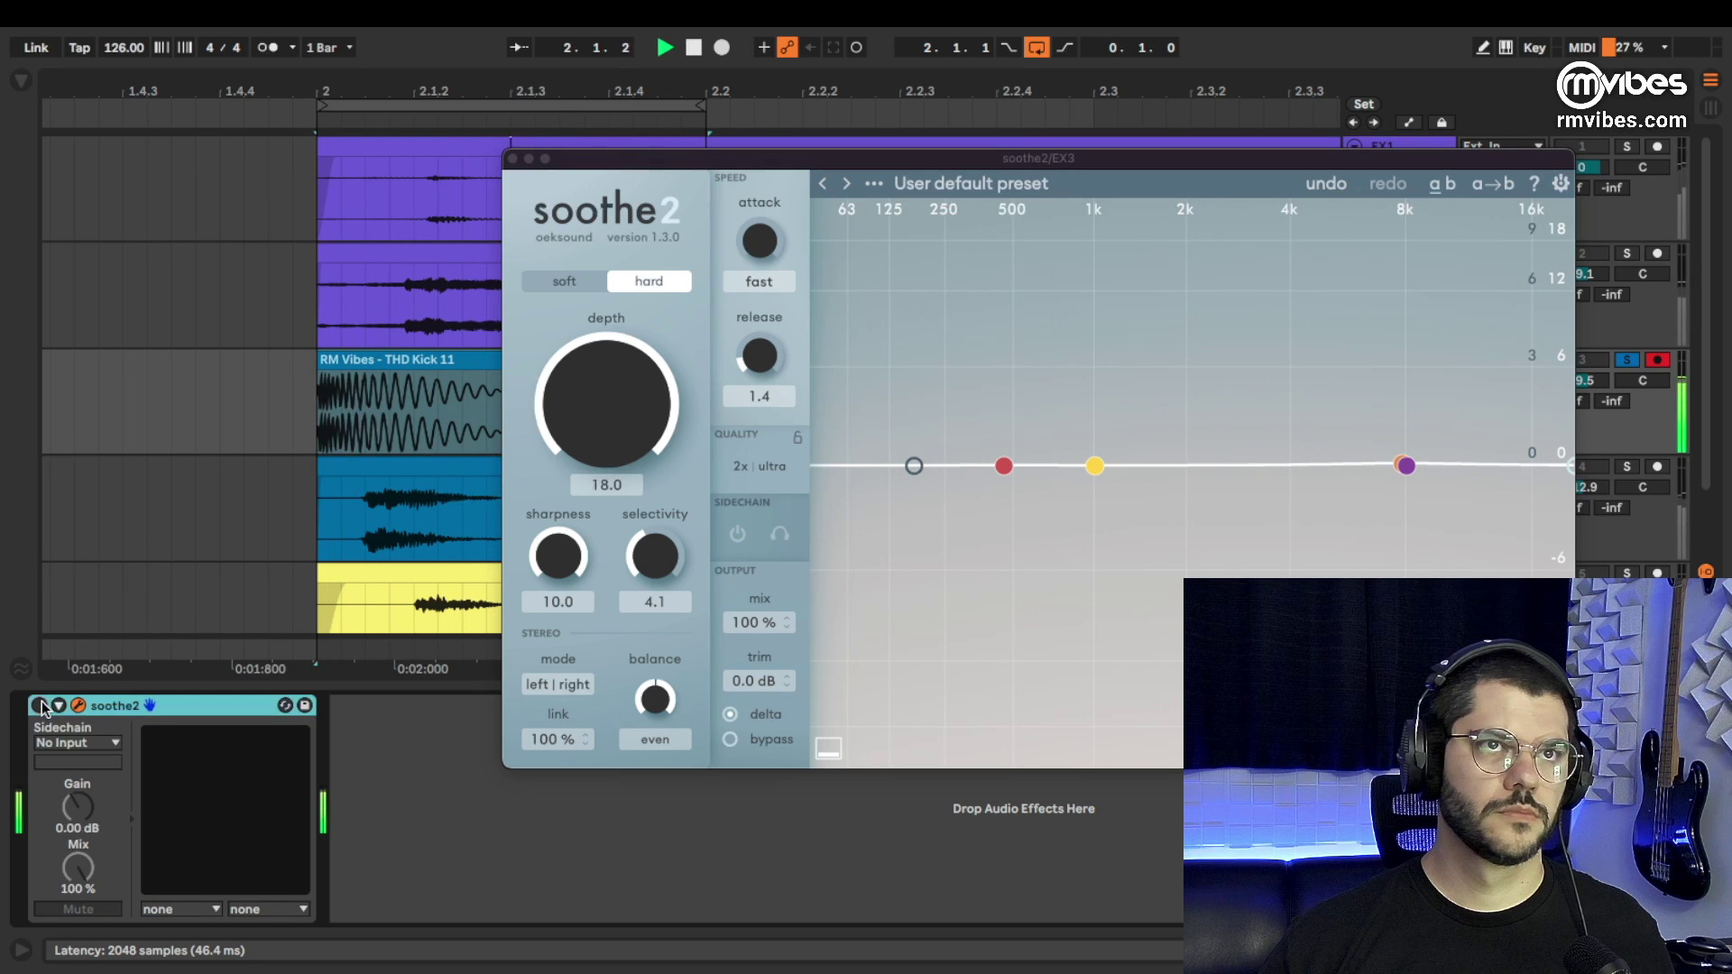
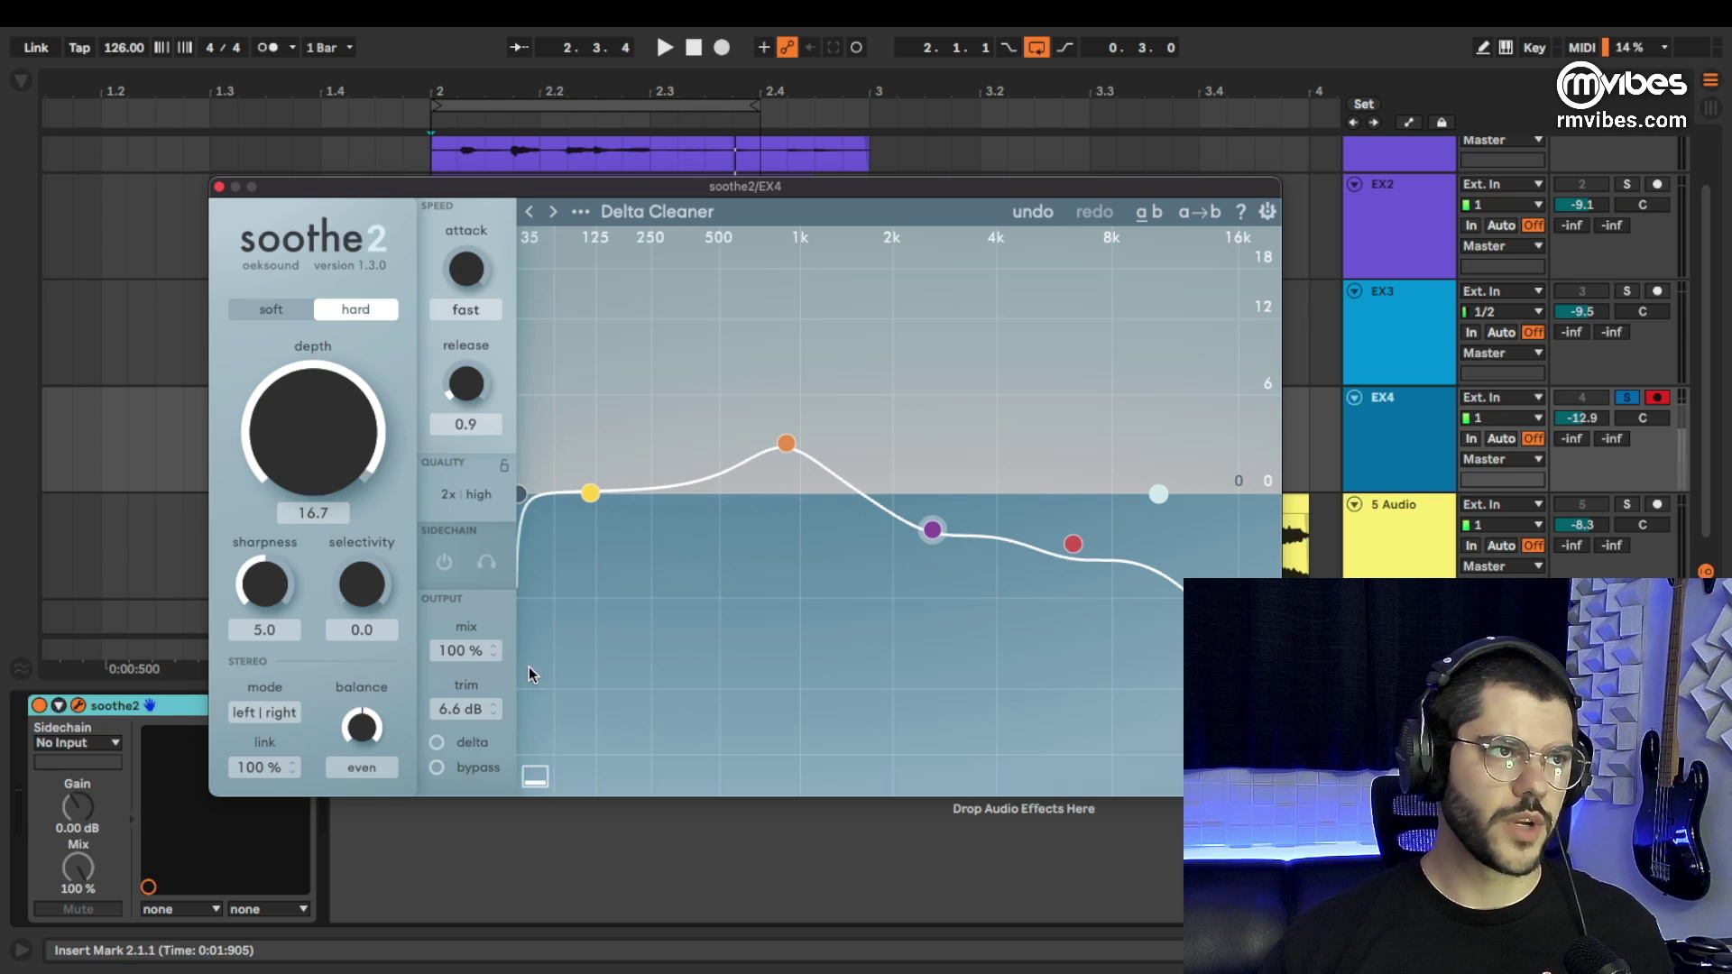
# Set soothe2's sharpness to 5.3 and selectivity to 3.3, and audition the loop with delta turned on.
pyautogui.press('space')
pyautogui.moveTo(272, 502); pyautogui.dragTo(374, 478)
pyautogui.press('space')
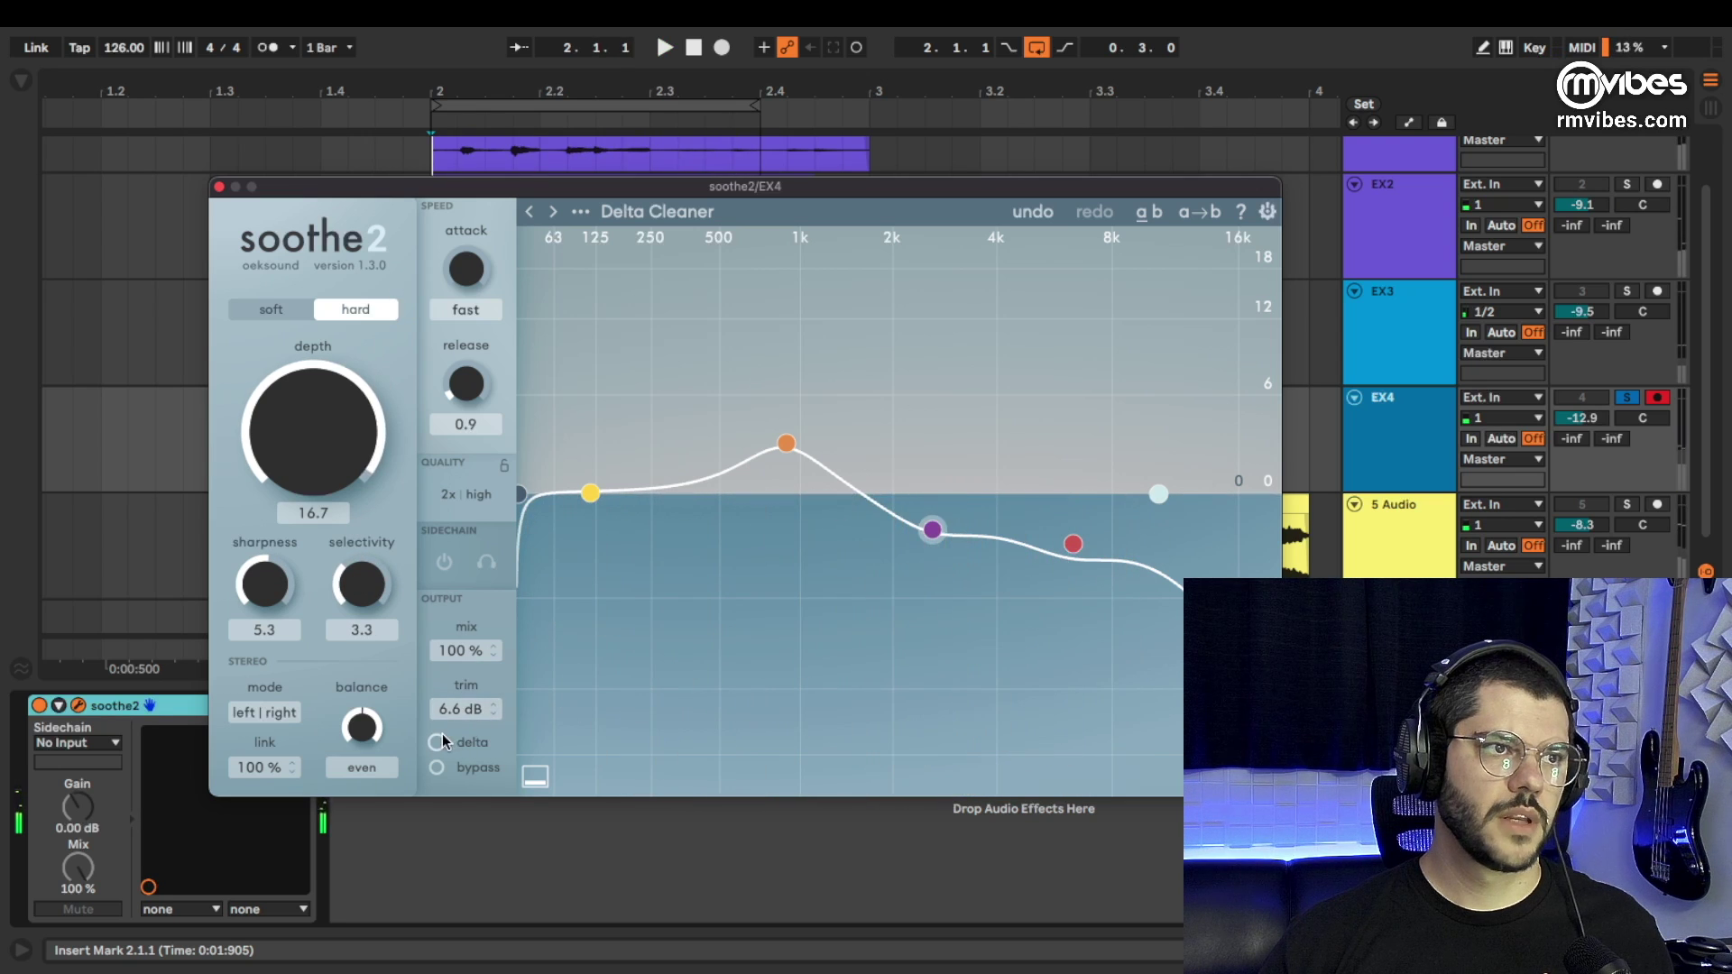
pyautogui.click(440, 736)
pyautogui.press('space')
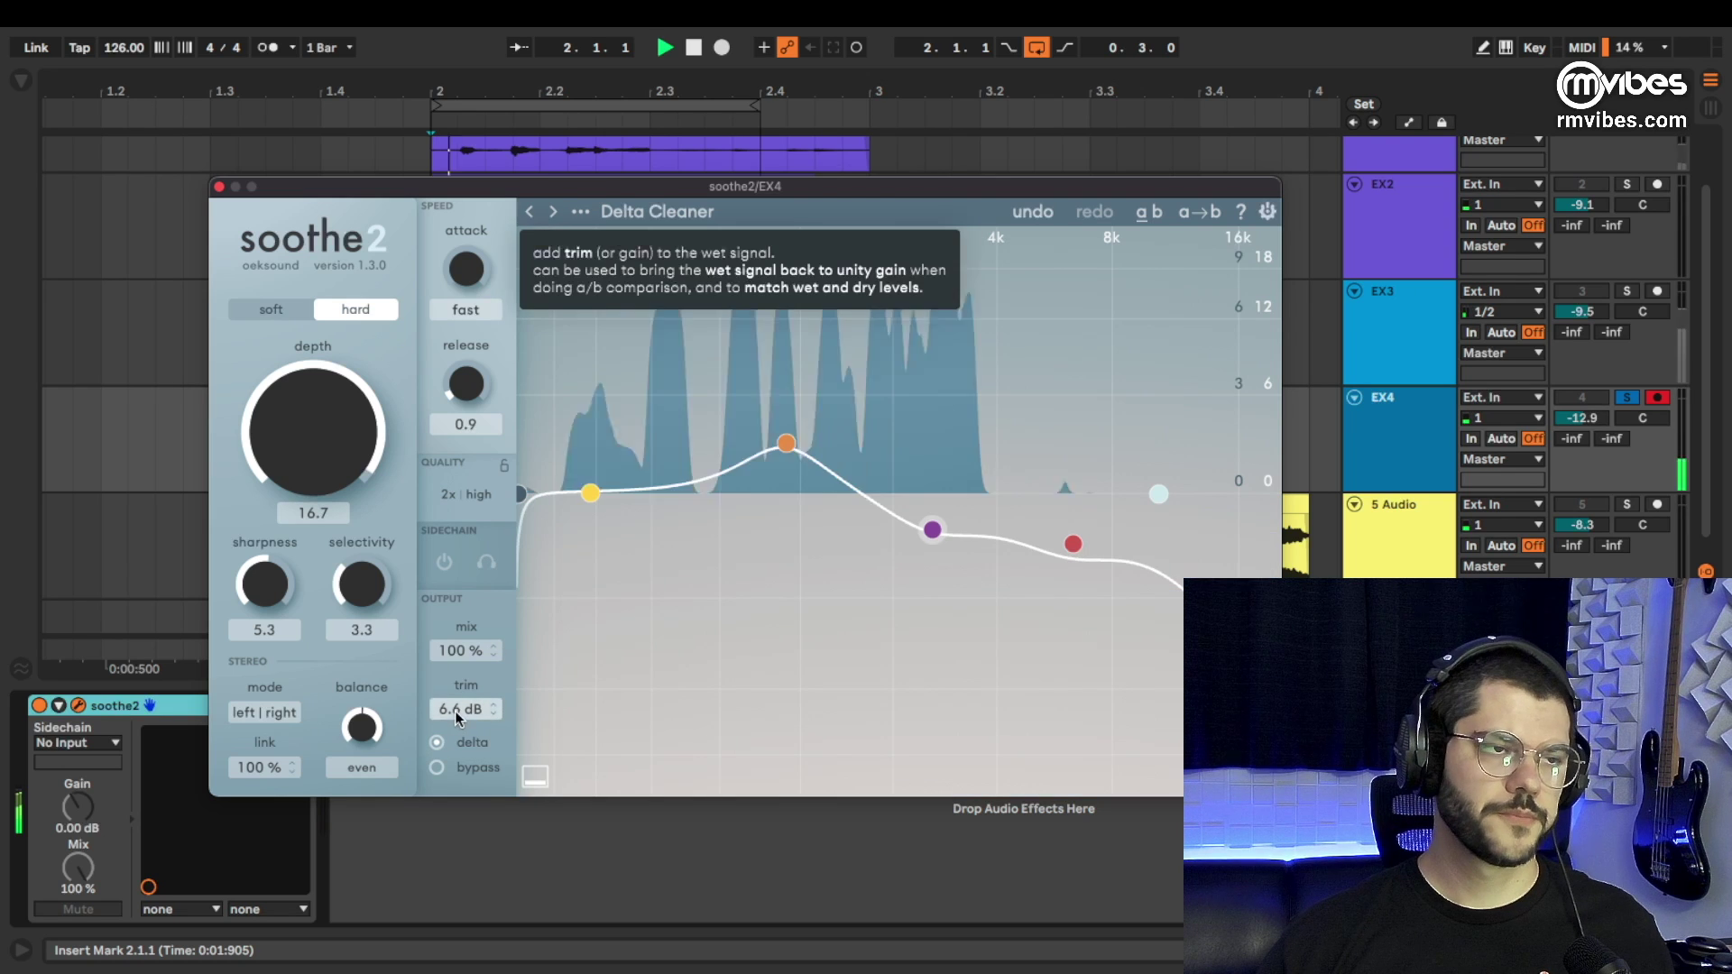
# Set soothe2's selectivity to 0.0, sharpness to 7.3 and depth to 18.0 while the loop plays.
pyautogui.moveTo(348, 583); pyautogui.dragTo(348, 580)
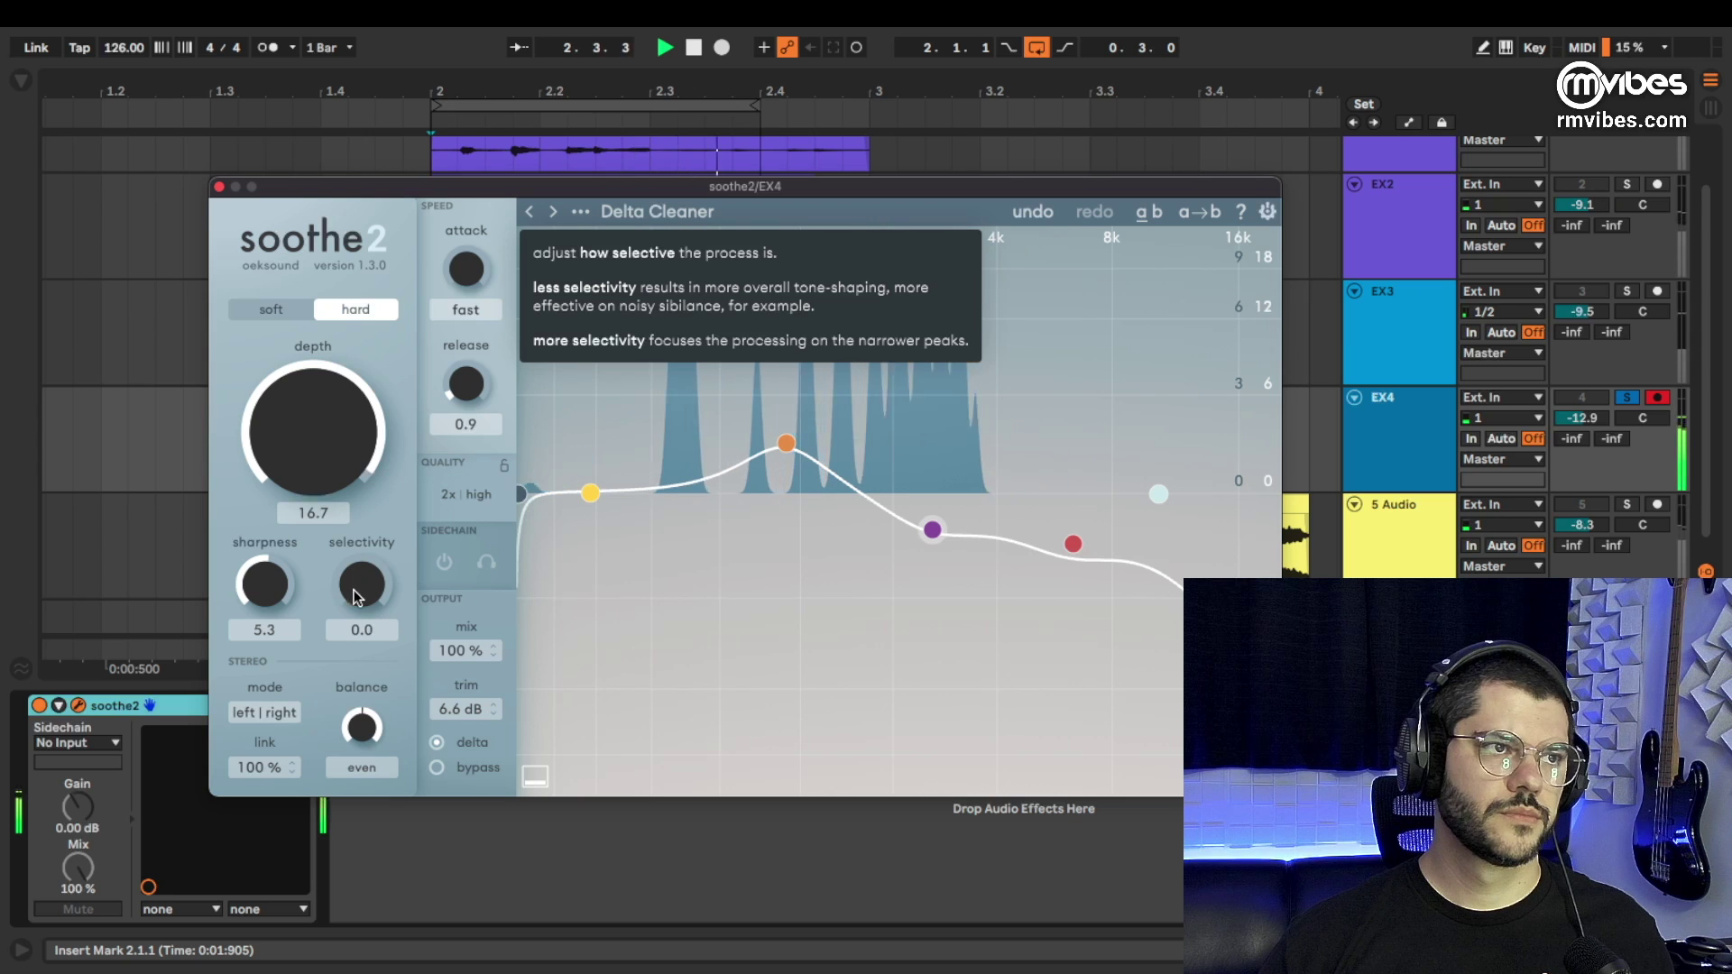
pyautogui.moveTo(273, 576); pyautogui.dragTo(286, 425)
pyautogui.moveTo(291, 543); pyautogui.dragTo(269, 588)
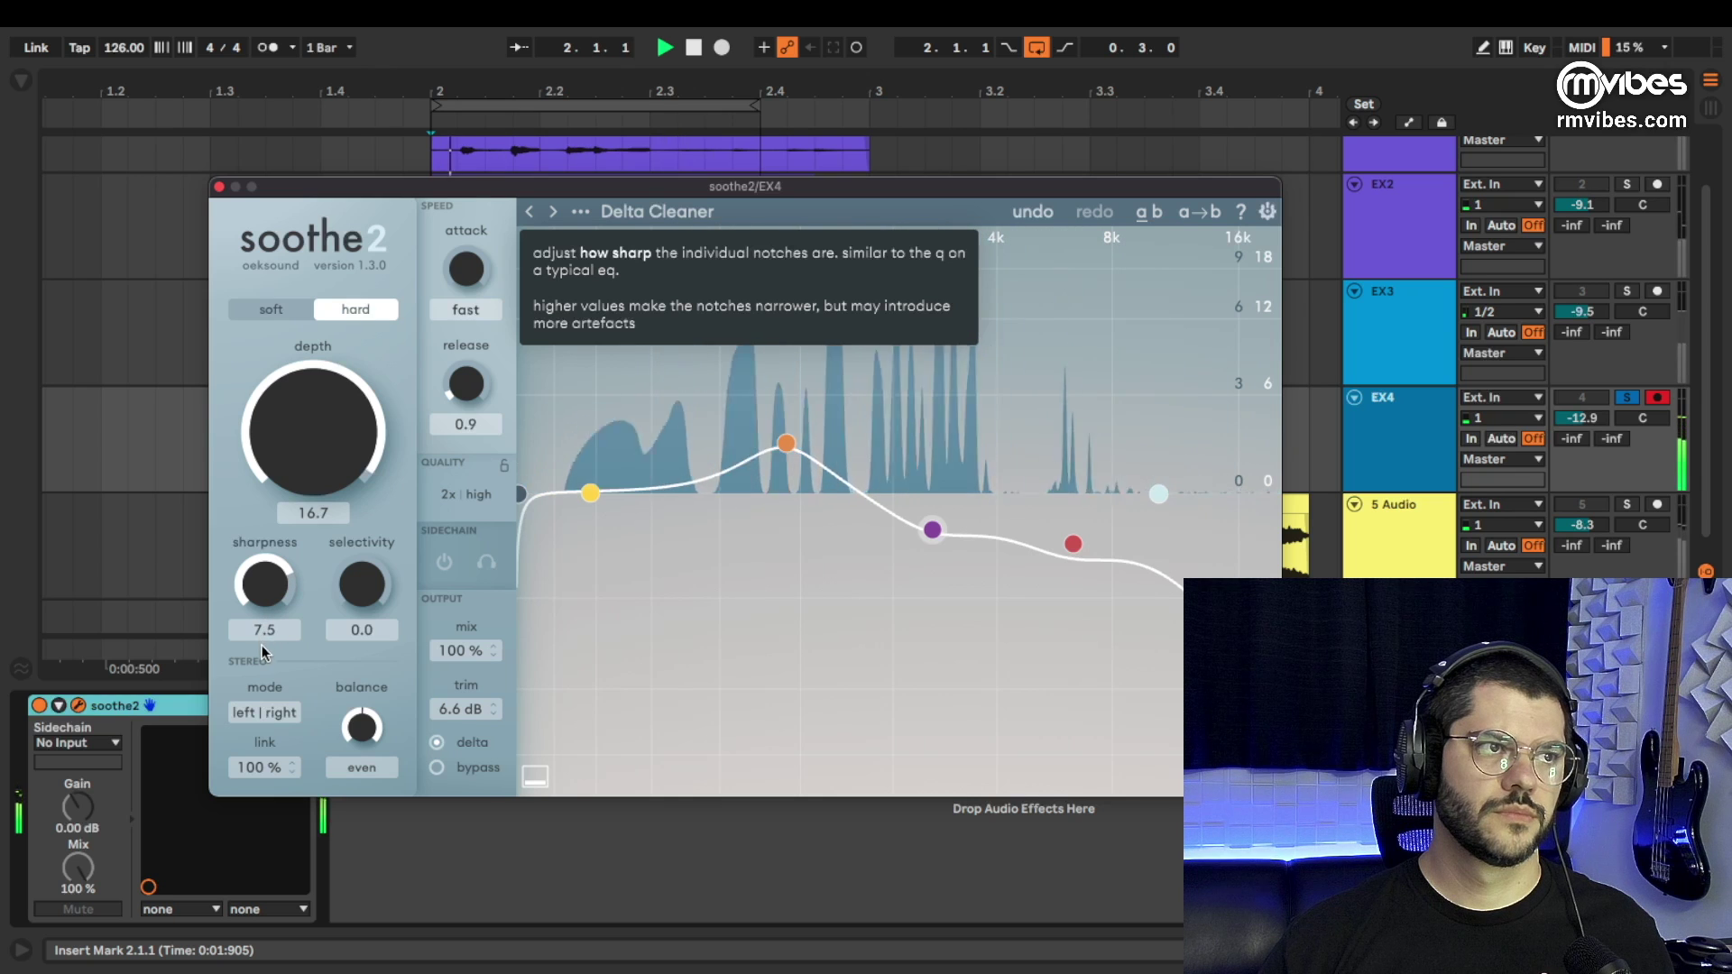
pyautogui.moveTo(260, 648); pyautogui.dragTo(260, 651)
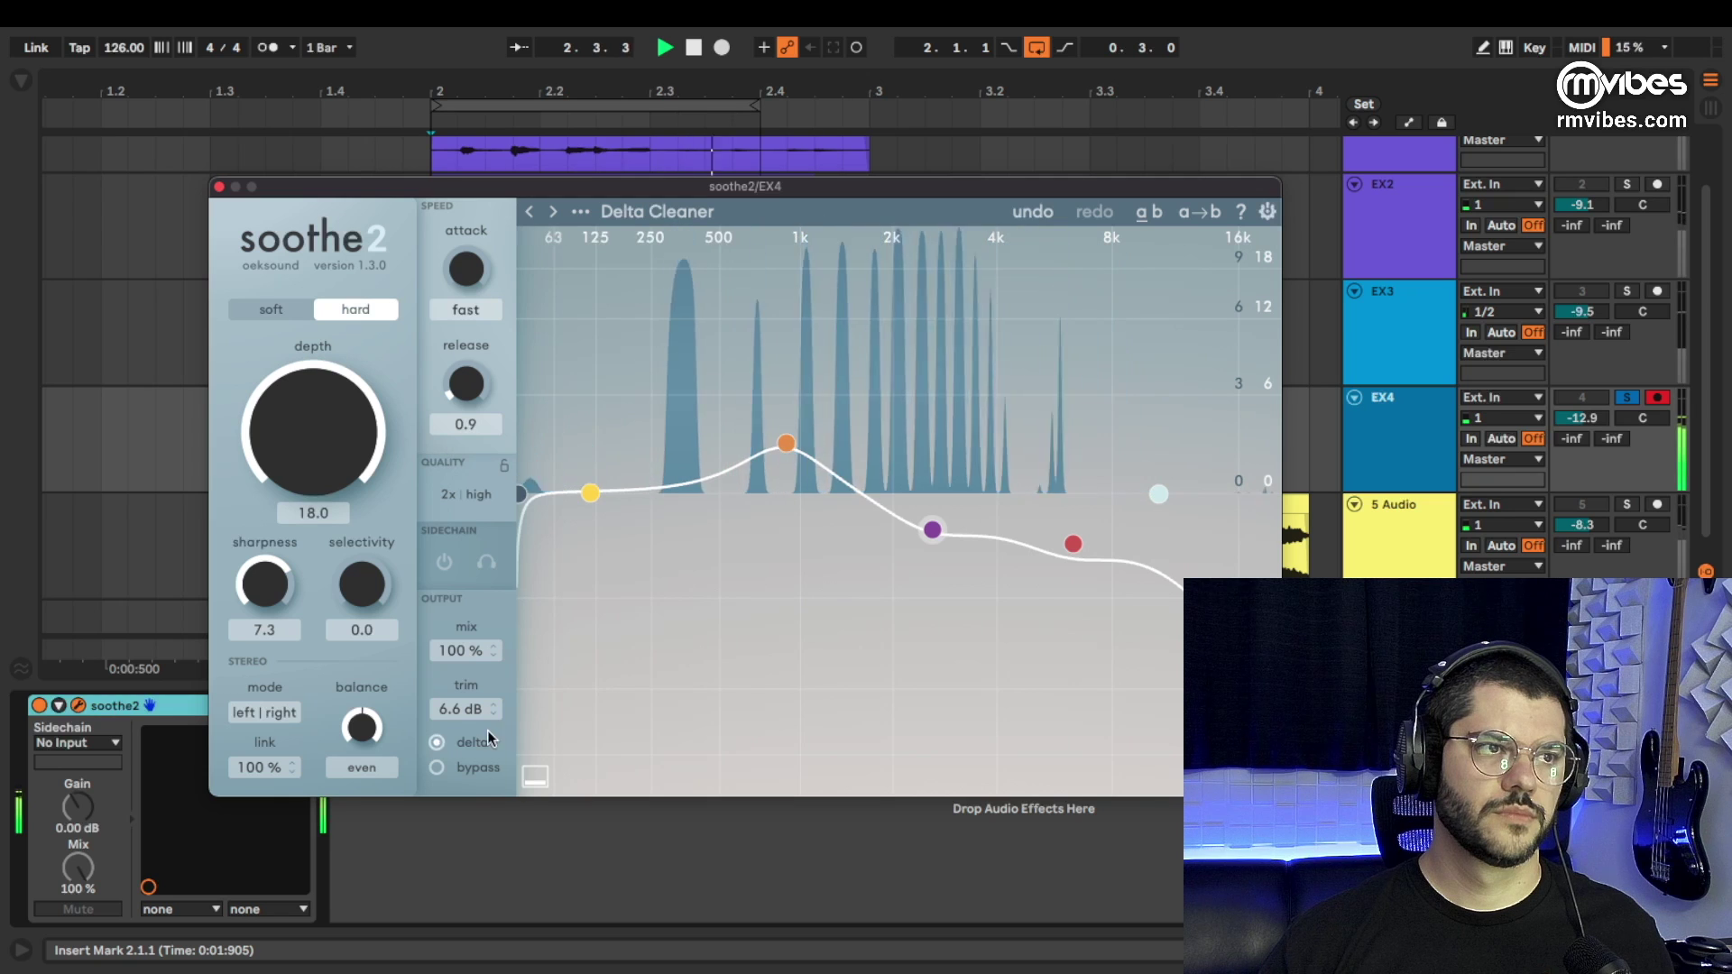
# Match soothe2's output level against the switched-off device, setting the trim to 3.1 dB.
pyautogui.moveTo(459, 711); pyautogui.dragTo(455, 739)
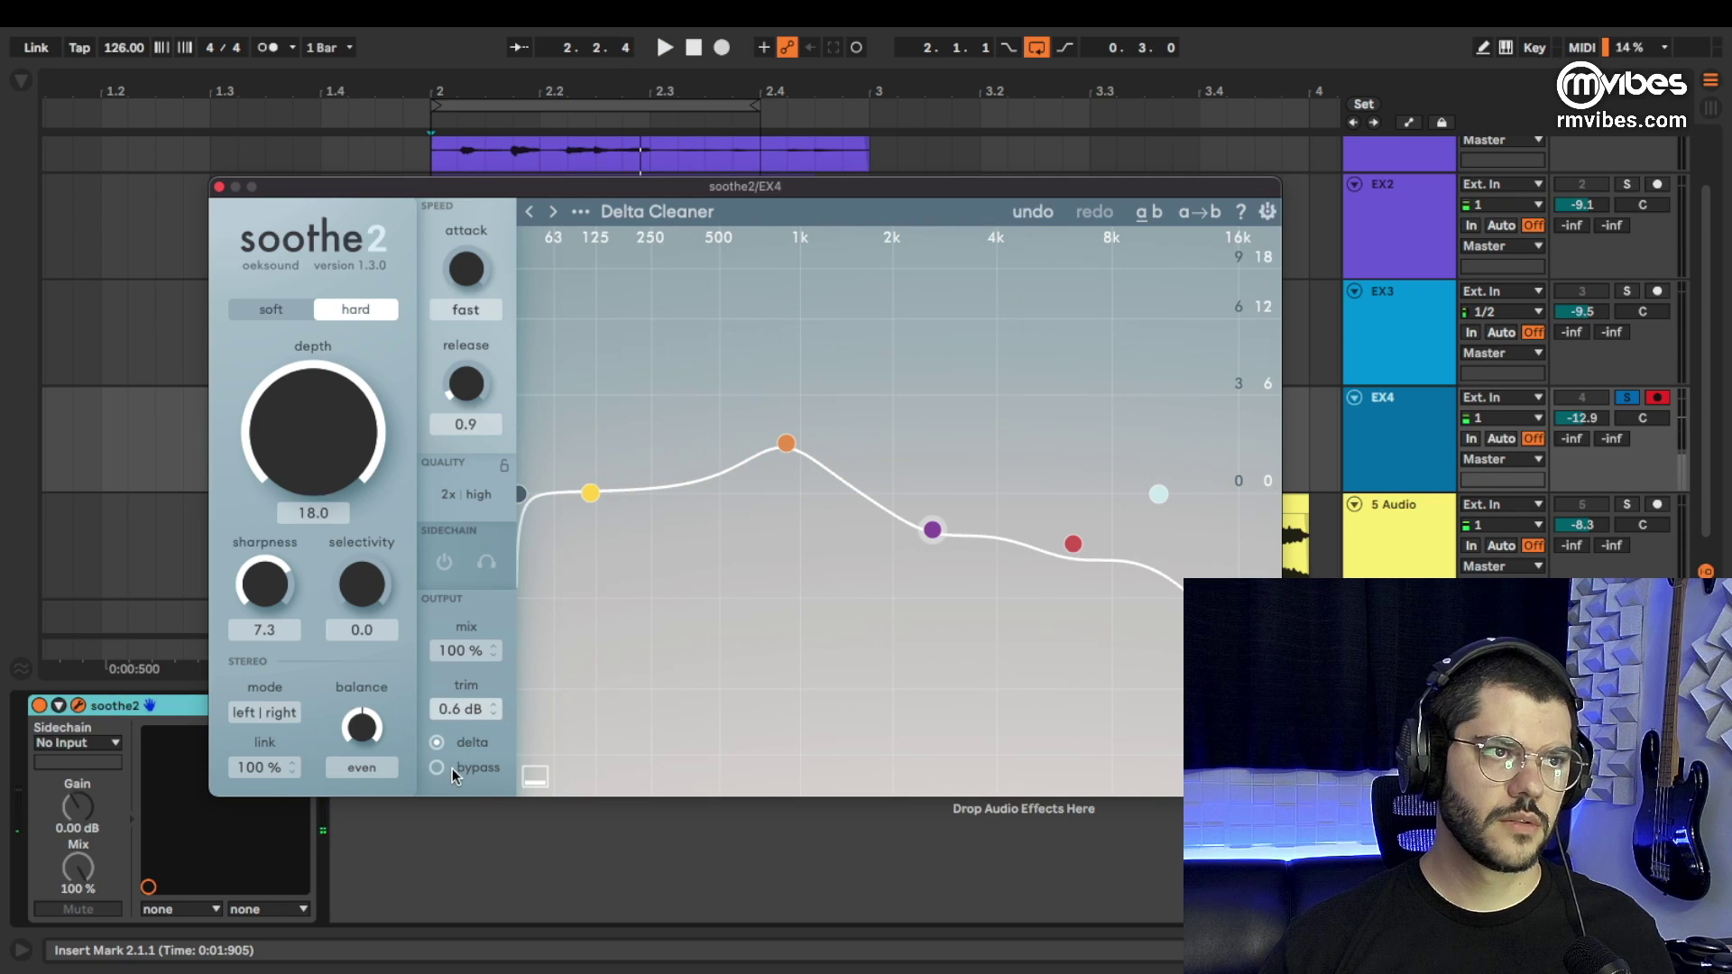
pyautogui.press('space')
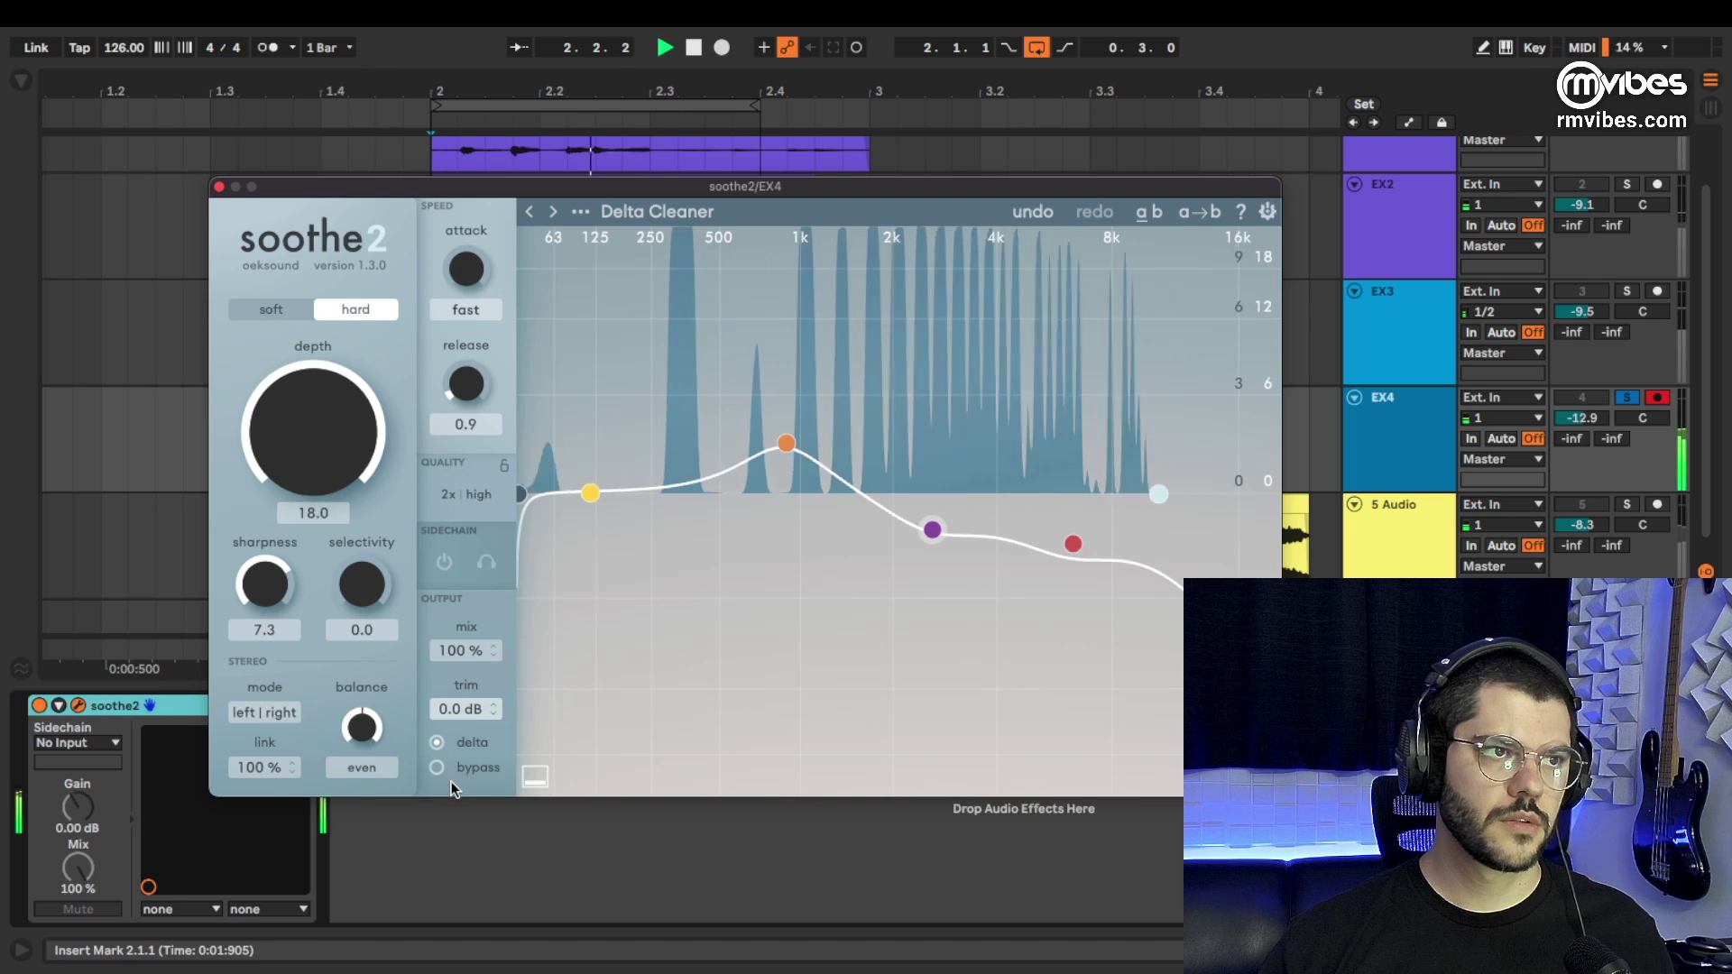
pyautogui.click(38, 706)
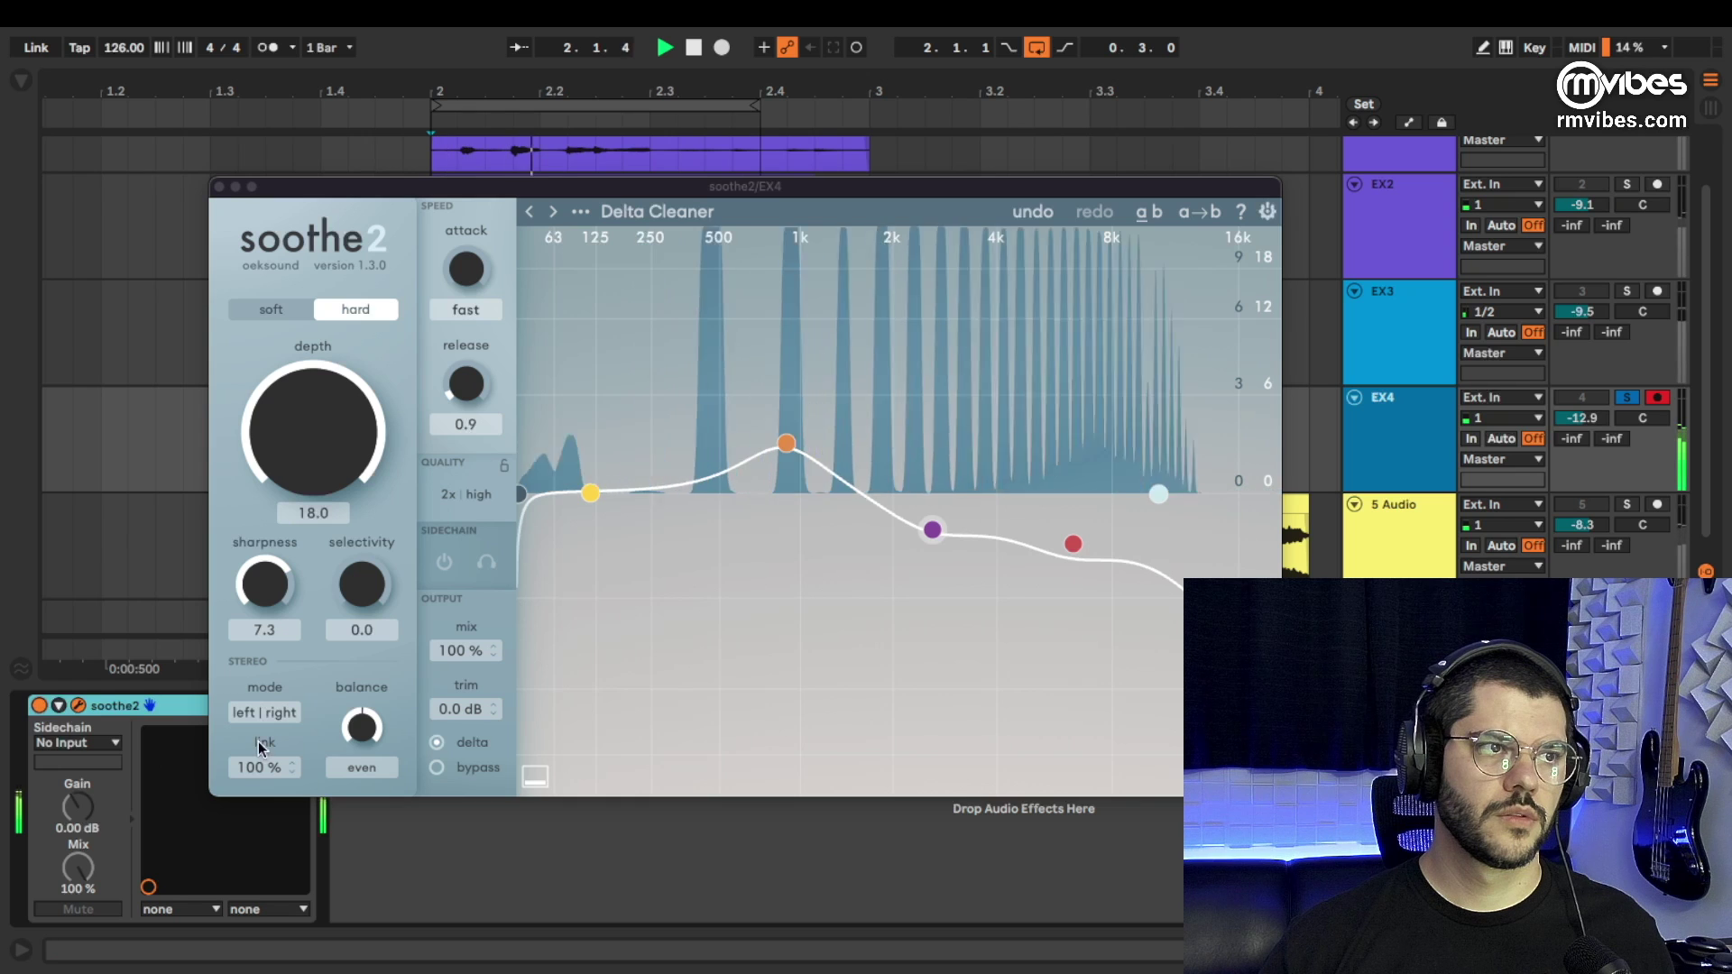
pyautogui.moveTo(469, 706); pyautogui.dragTo(460, 651)
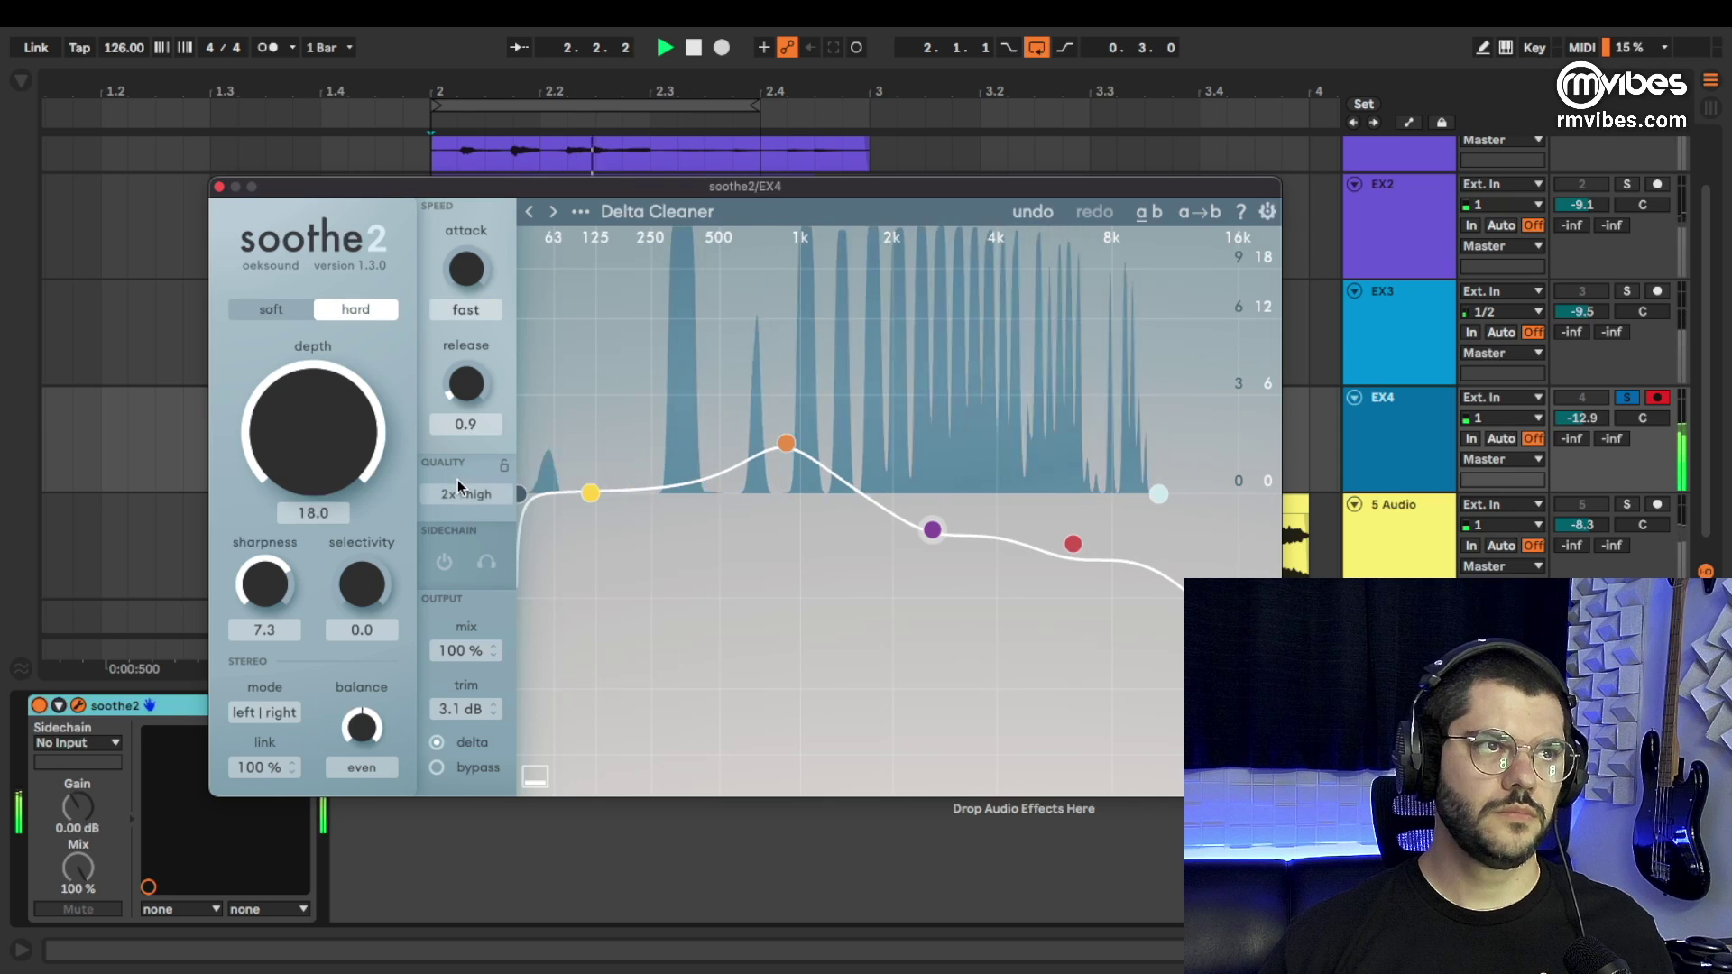
pyautogui.press('space')
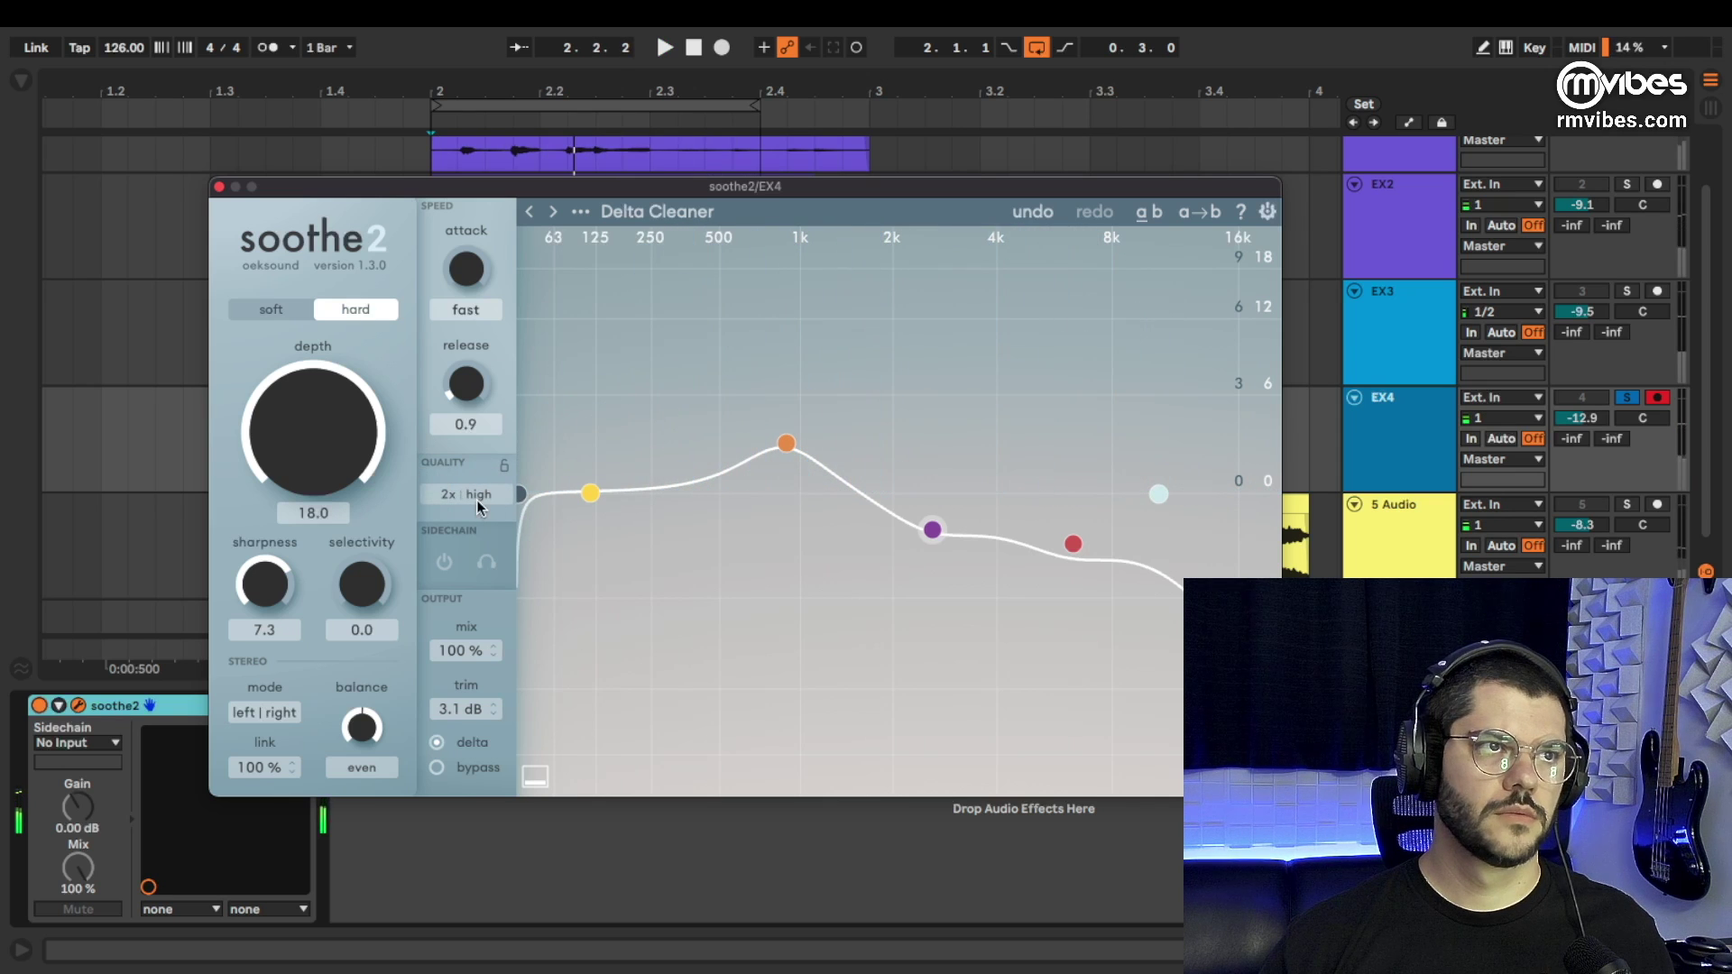
# Set soothe2's release to 1.8 with fast attack, and flatten the curve by repositioning bands 2, 3 and 4.
pyautogui.press('space')
pyautogui.moveTo(465, 383); pyautogui.dragTo(471, 332)
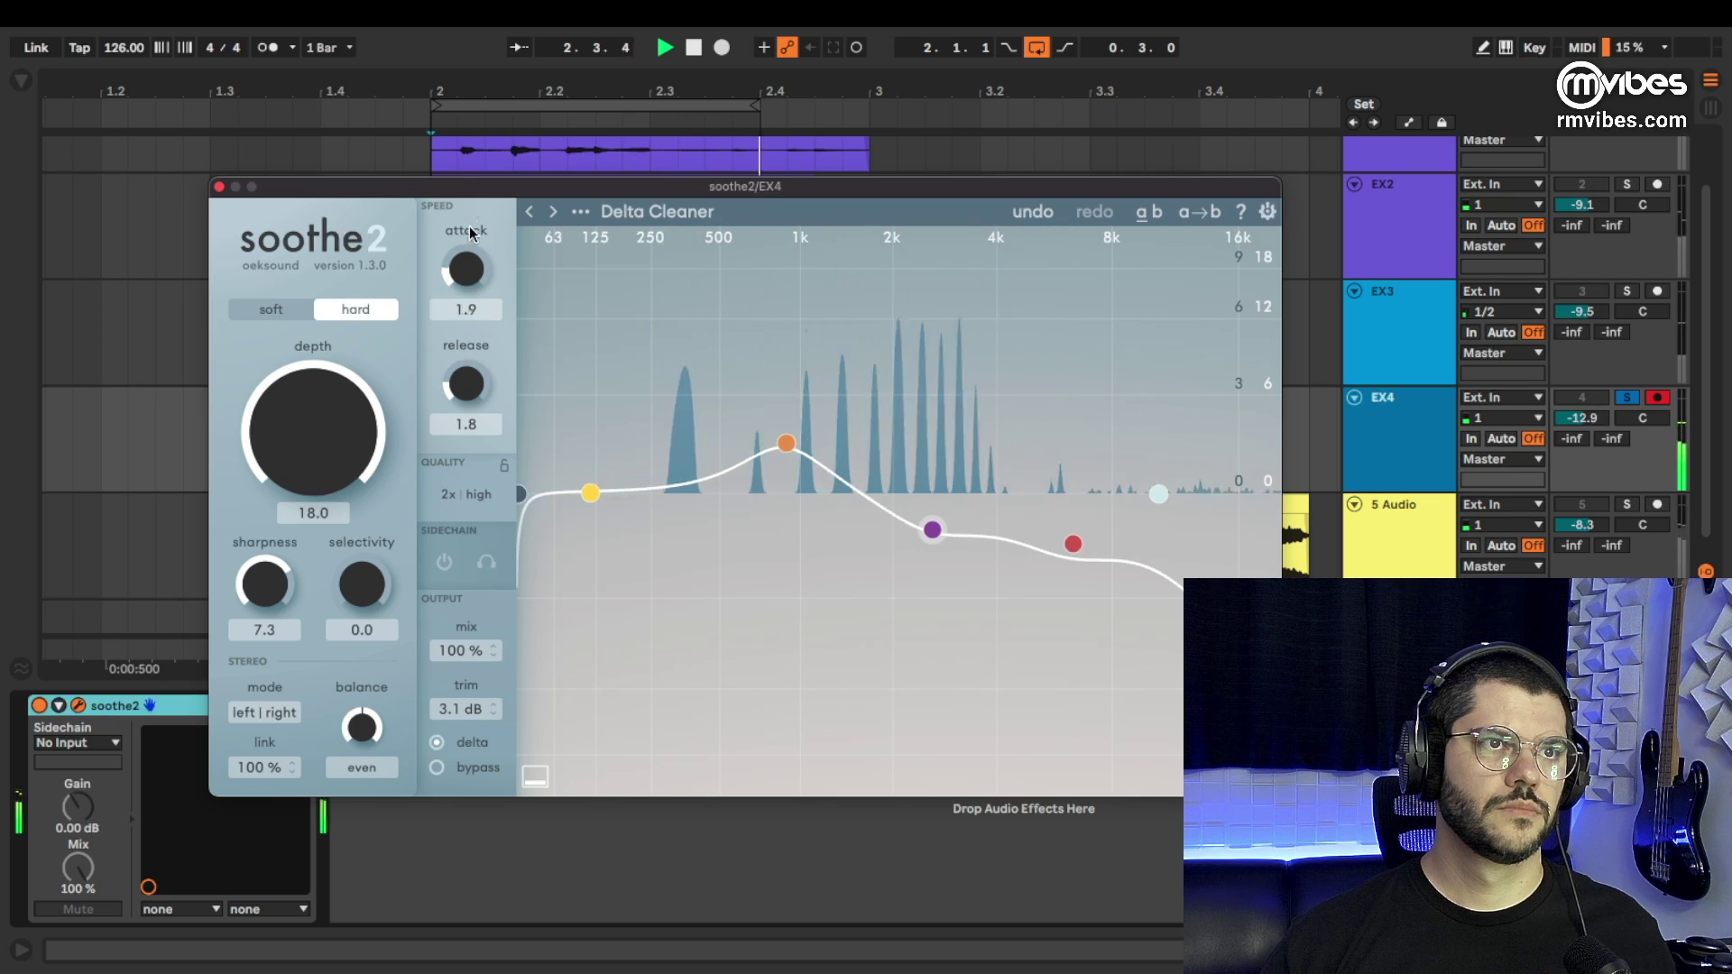
pyautogui.moveTo(787, 443); pyautogui.dragTo(781, 483)
pyautogui.moveTo(936, 531); pyautogui.dragTo(960, 471)
pyautogui.moveTo(1072, 544); pyautogui.dragTo(1158, 471)
pyautogui.moveTo(957, 477); pyautogui.dragTo(1034, 506)
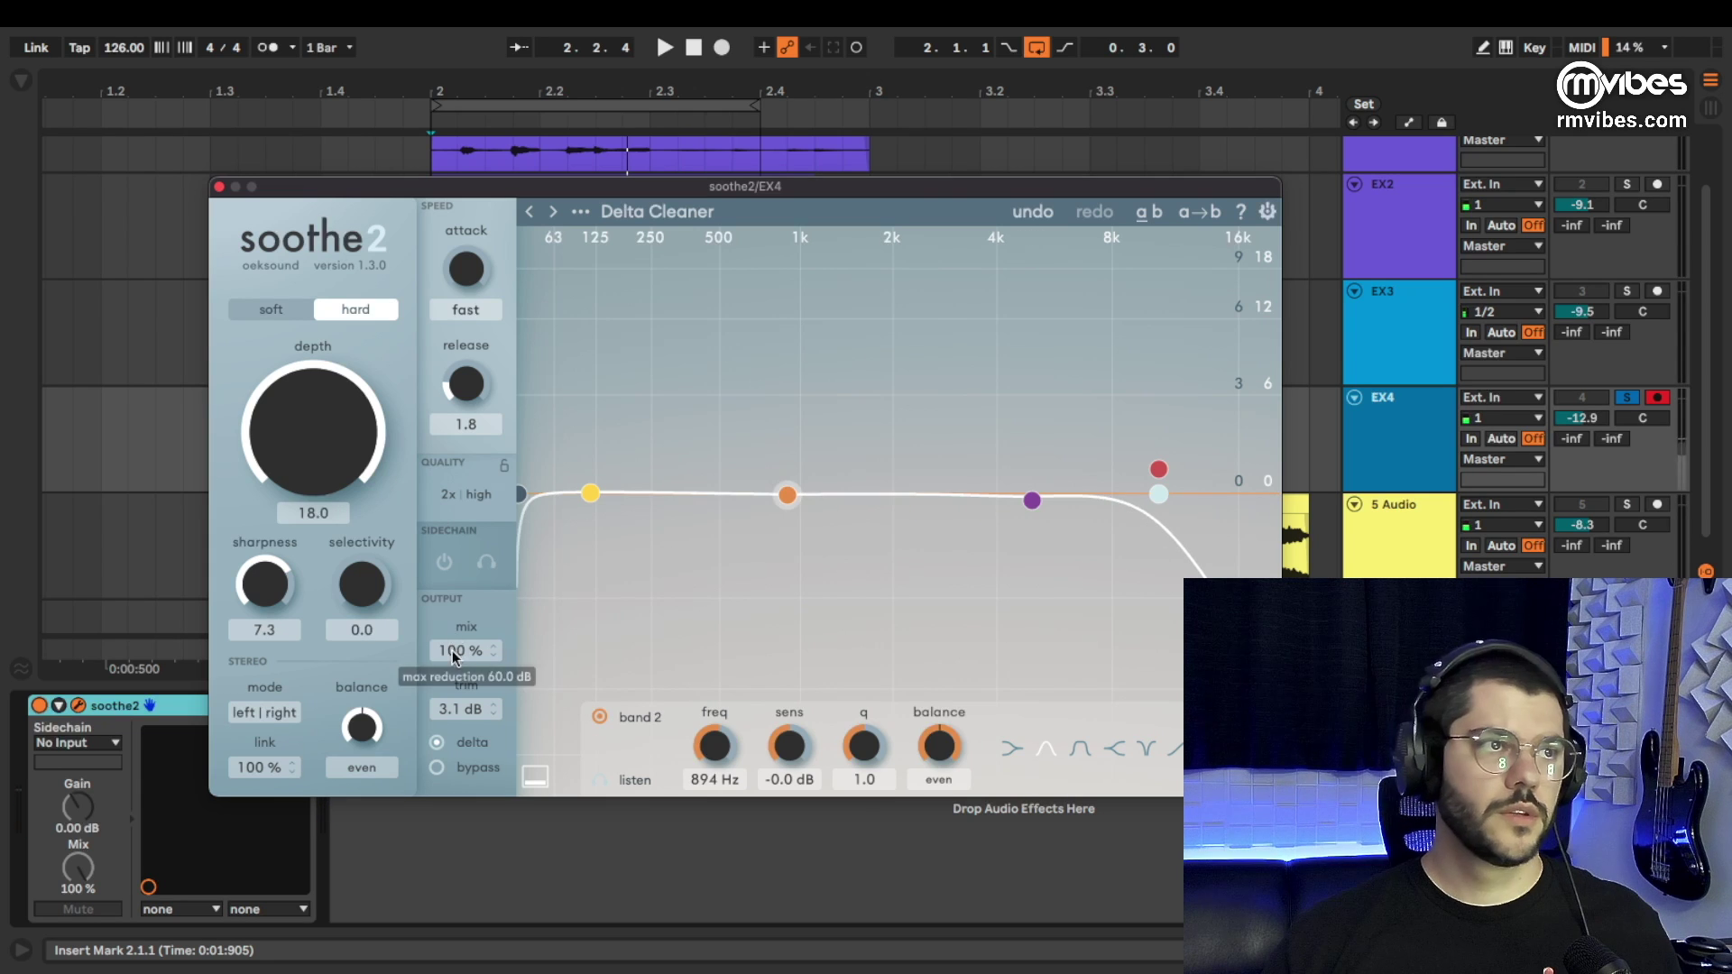
# Audition the loop without delta, turn delta back on and lower band 4's sensitivity near 5 kHz.
pyautogui.click(438, 745)
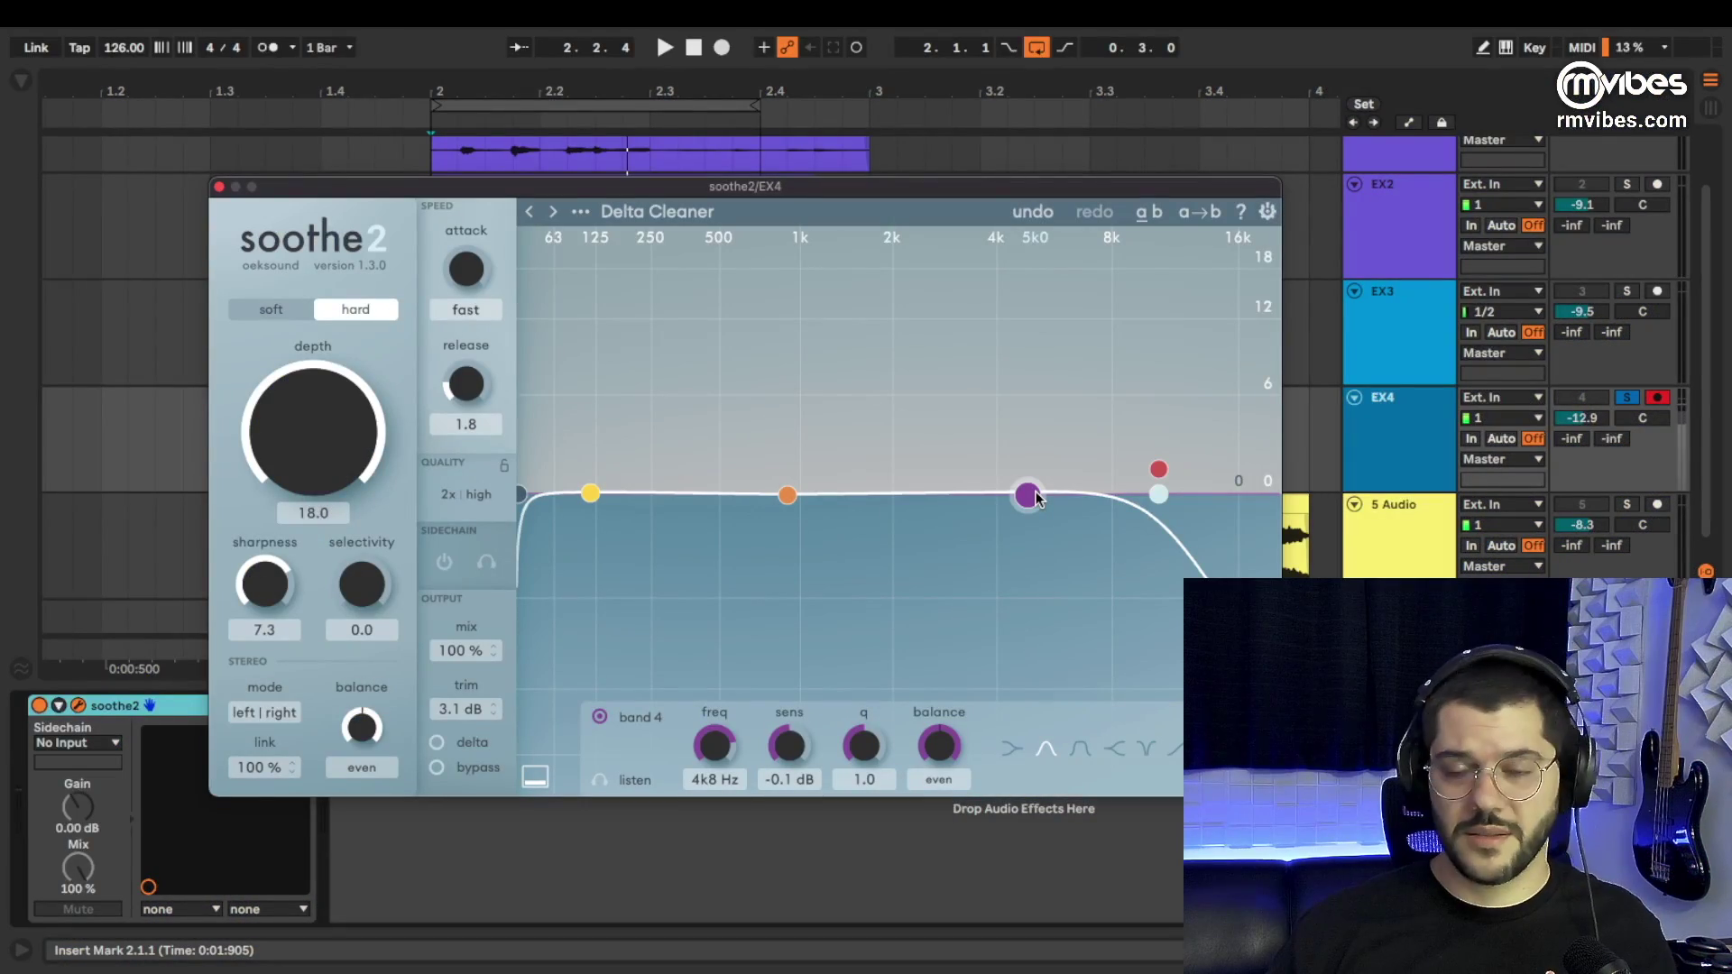
pyautogui.press('space')
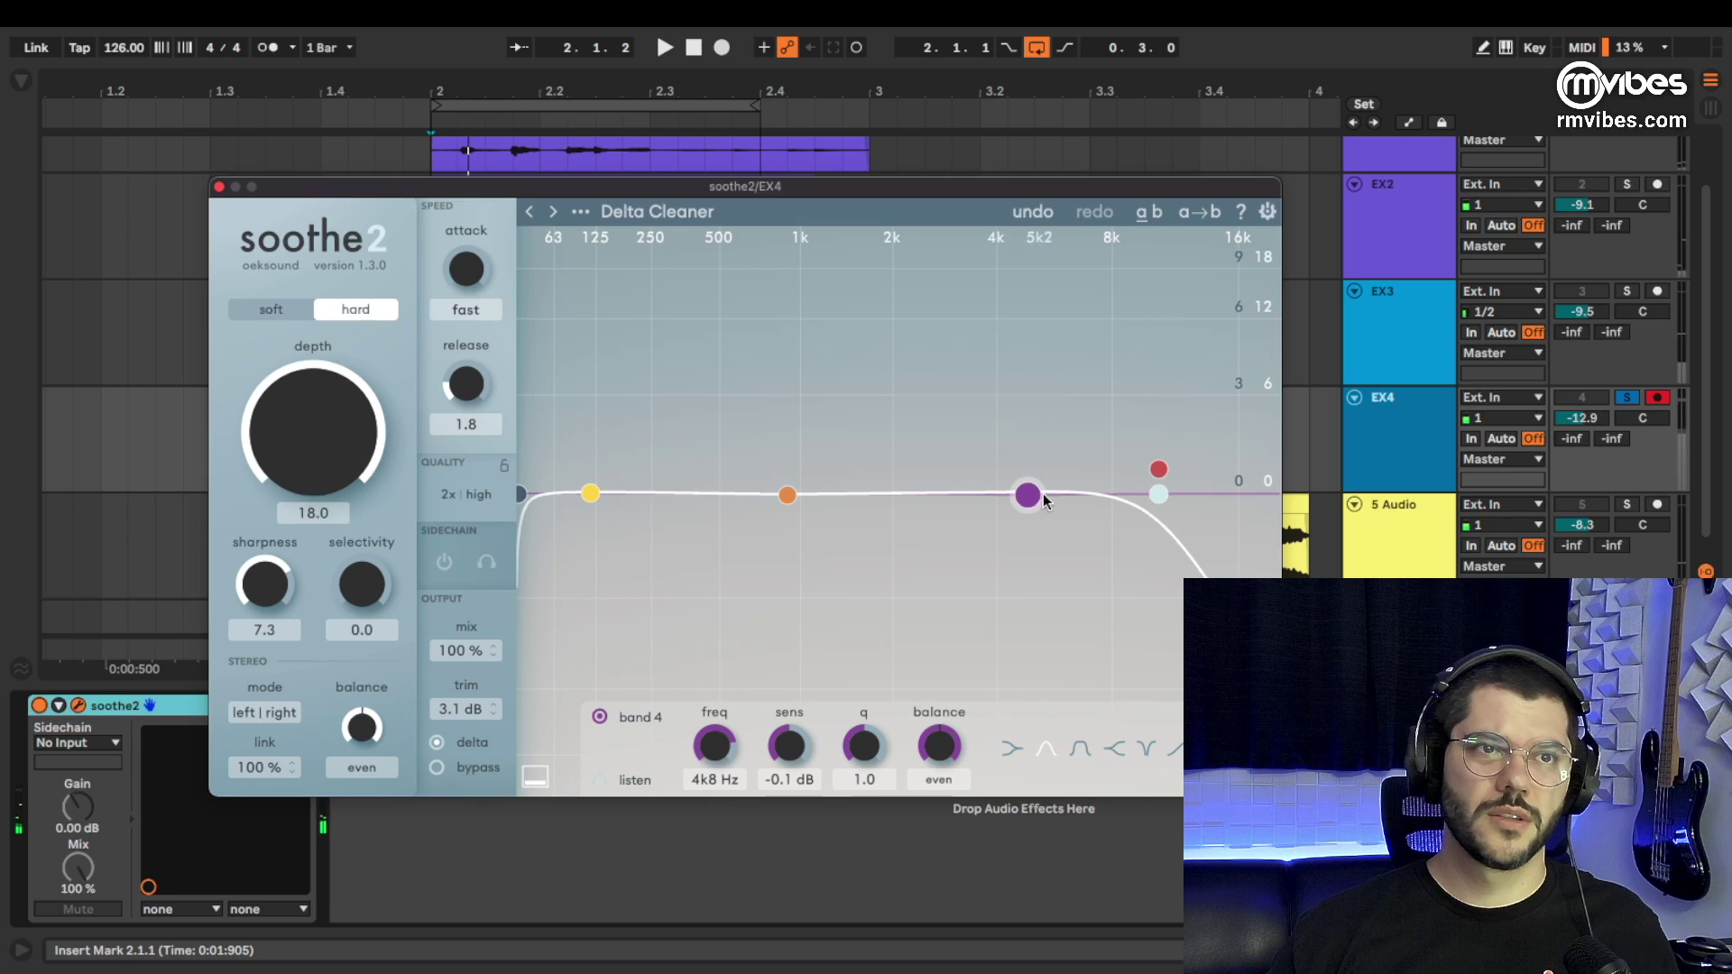
pyautogui.moveTo(1037, 568); pyautogui.dragTo(1039, 555)
pyautogui.press('space')
# Move soothe2's high cut down to about 7 kHz while listening in delta mode.
pyautogui.click(1159, 495)
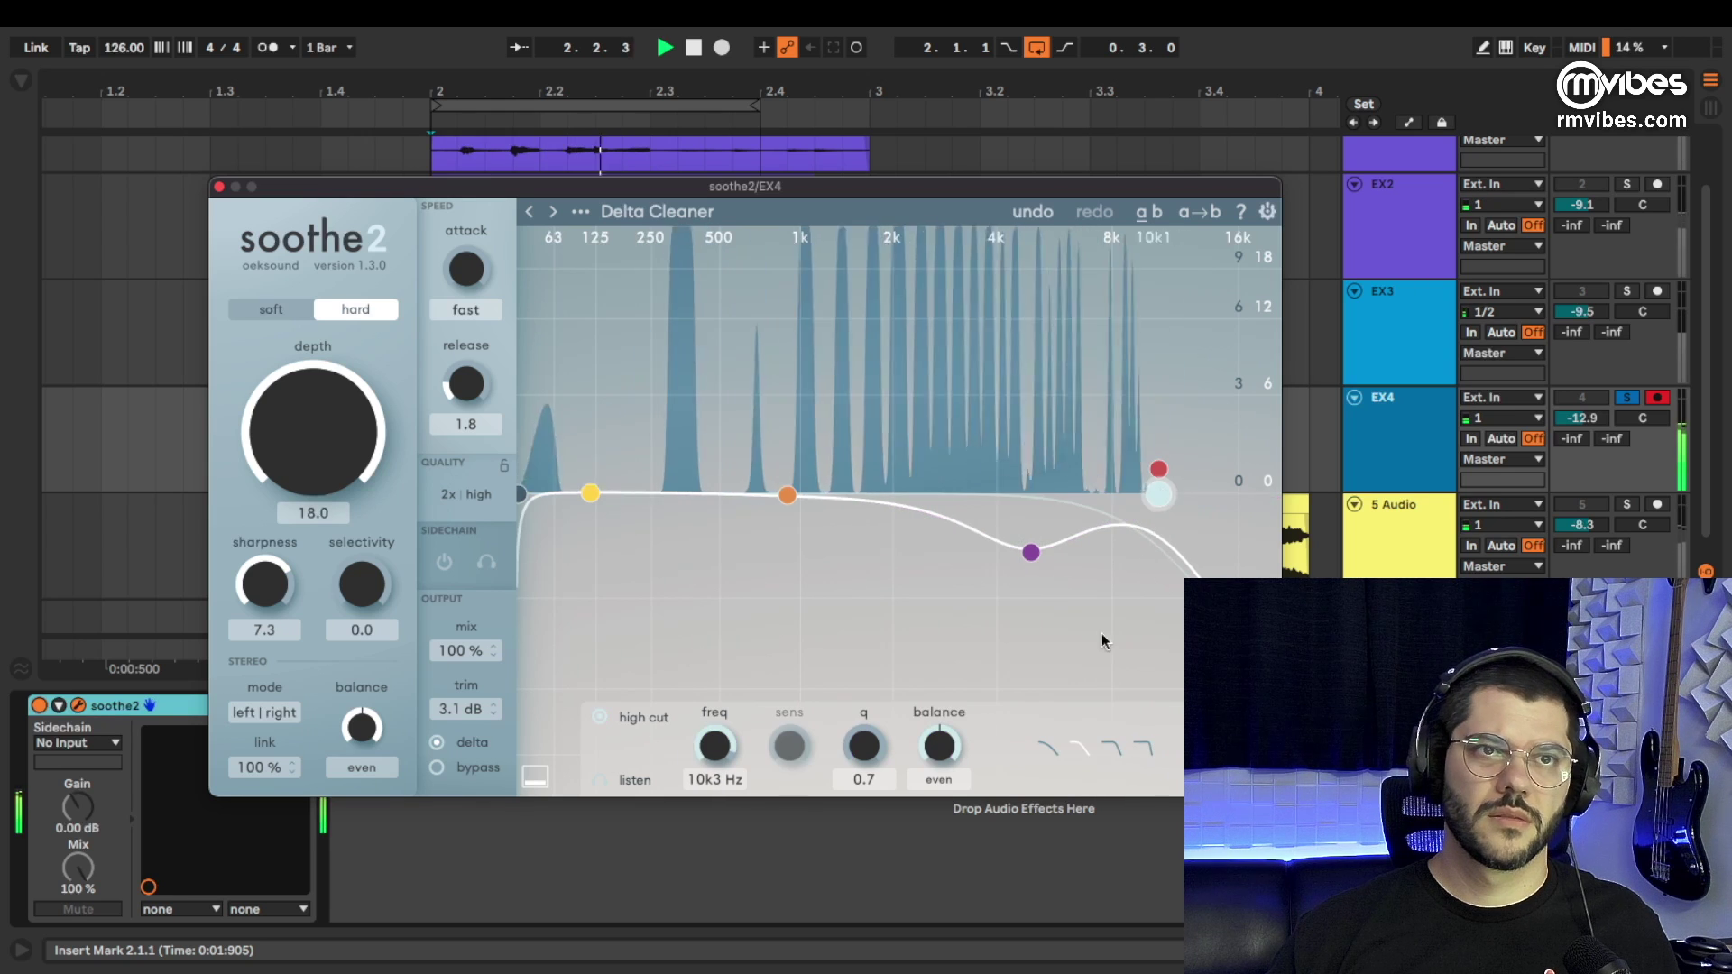
pyautogui.click(602, 715)
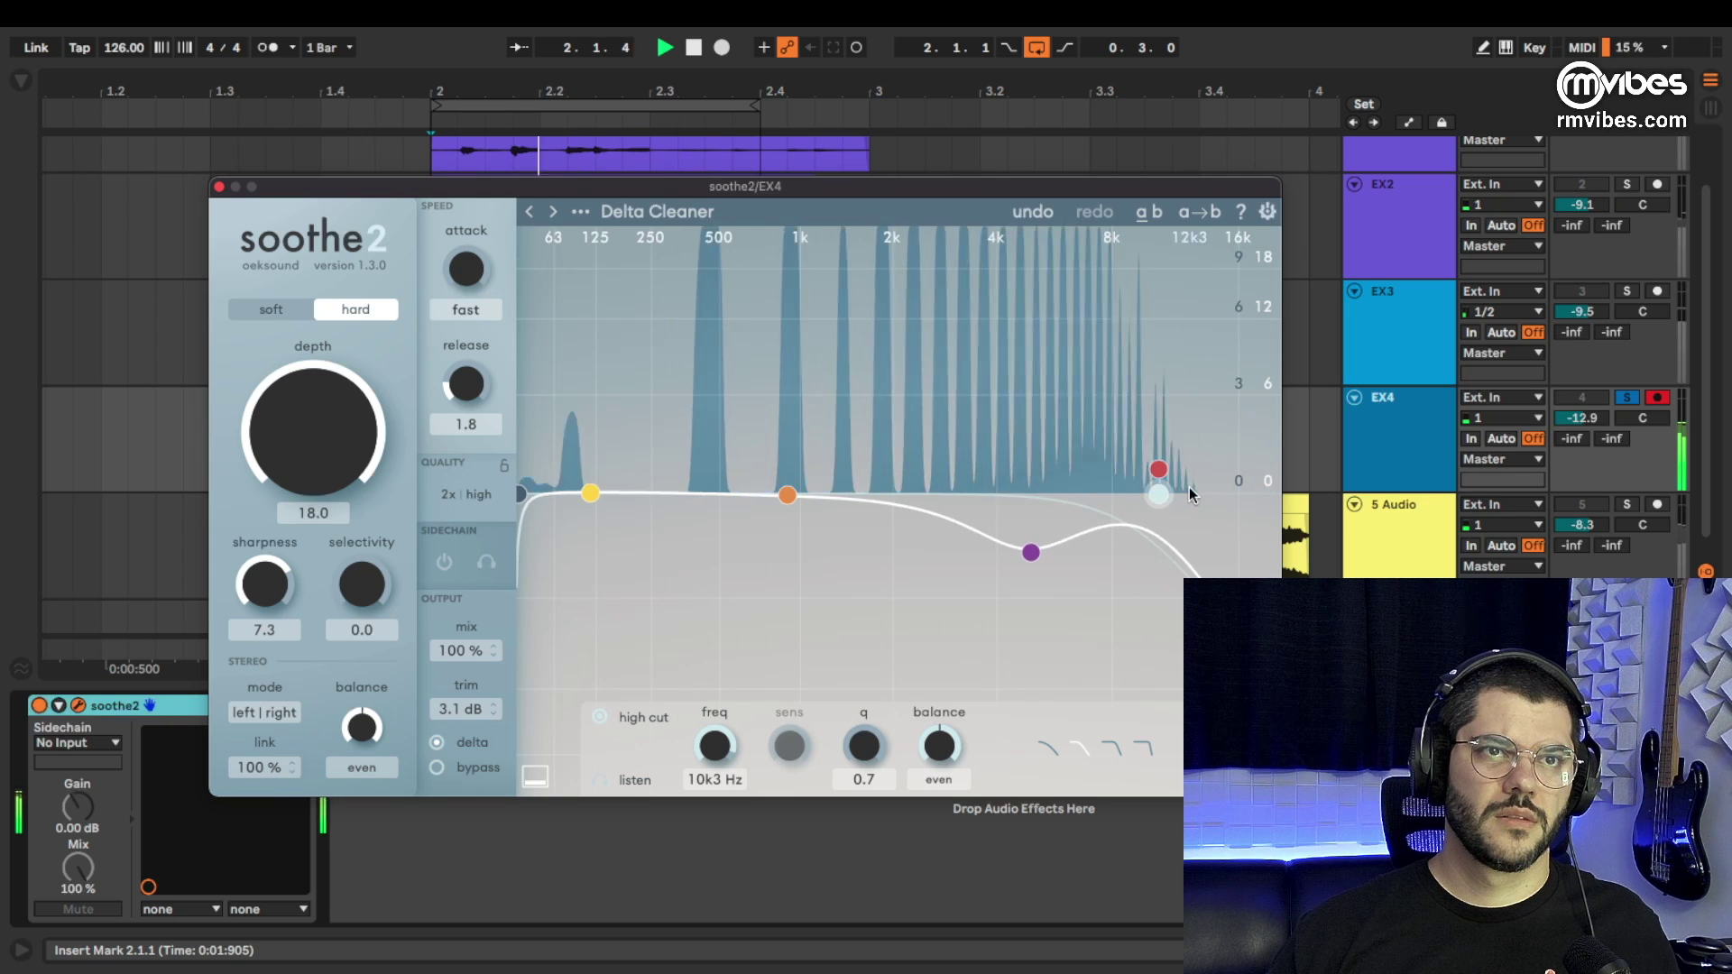
pyautogui.moveTo(1157, 493); pyautogui.dragTo(1099, 494)
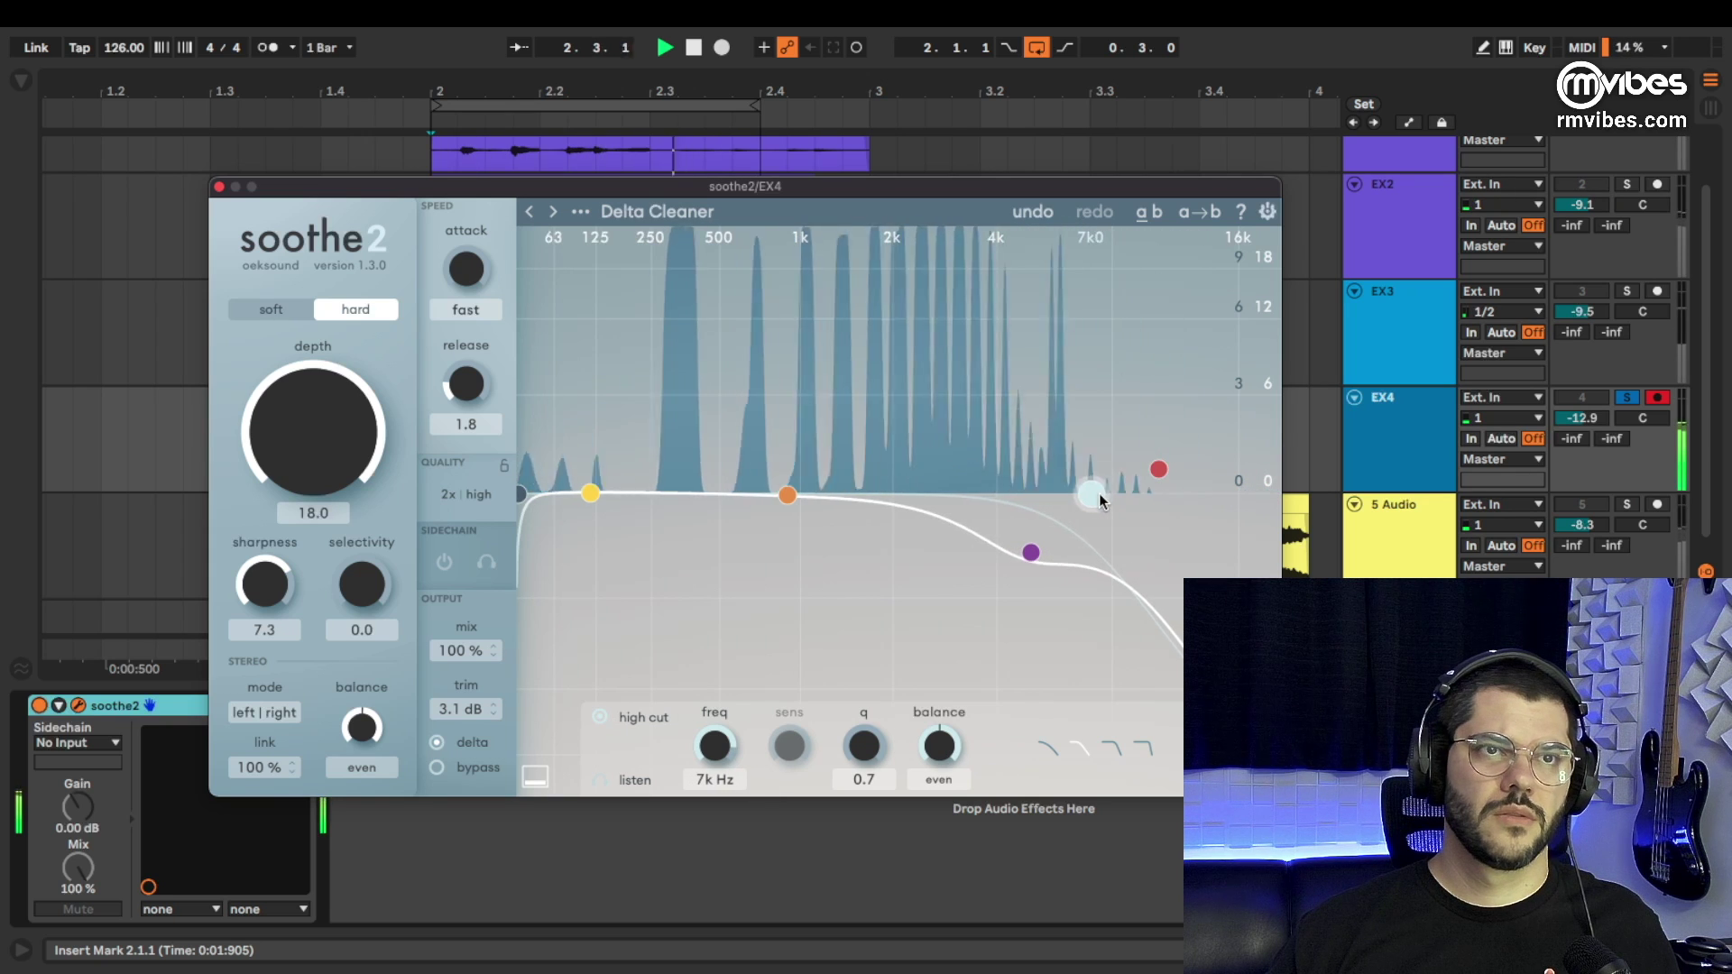
# Lower band 2 near 1.6 kHz, set the low cut to 159 Hz and raise band 4 above the zero line.
pyautogui.moveTo(788, 494); pyautogui.dragTo(859, 560)
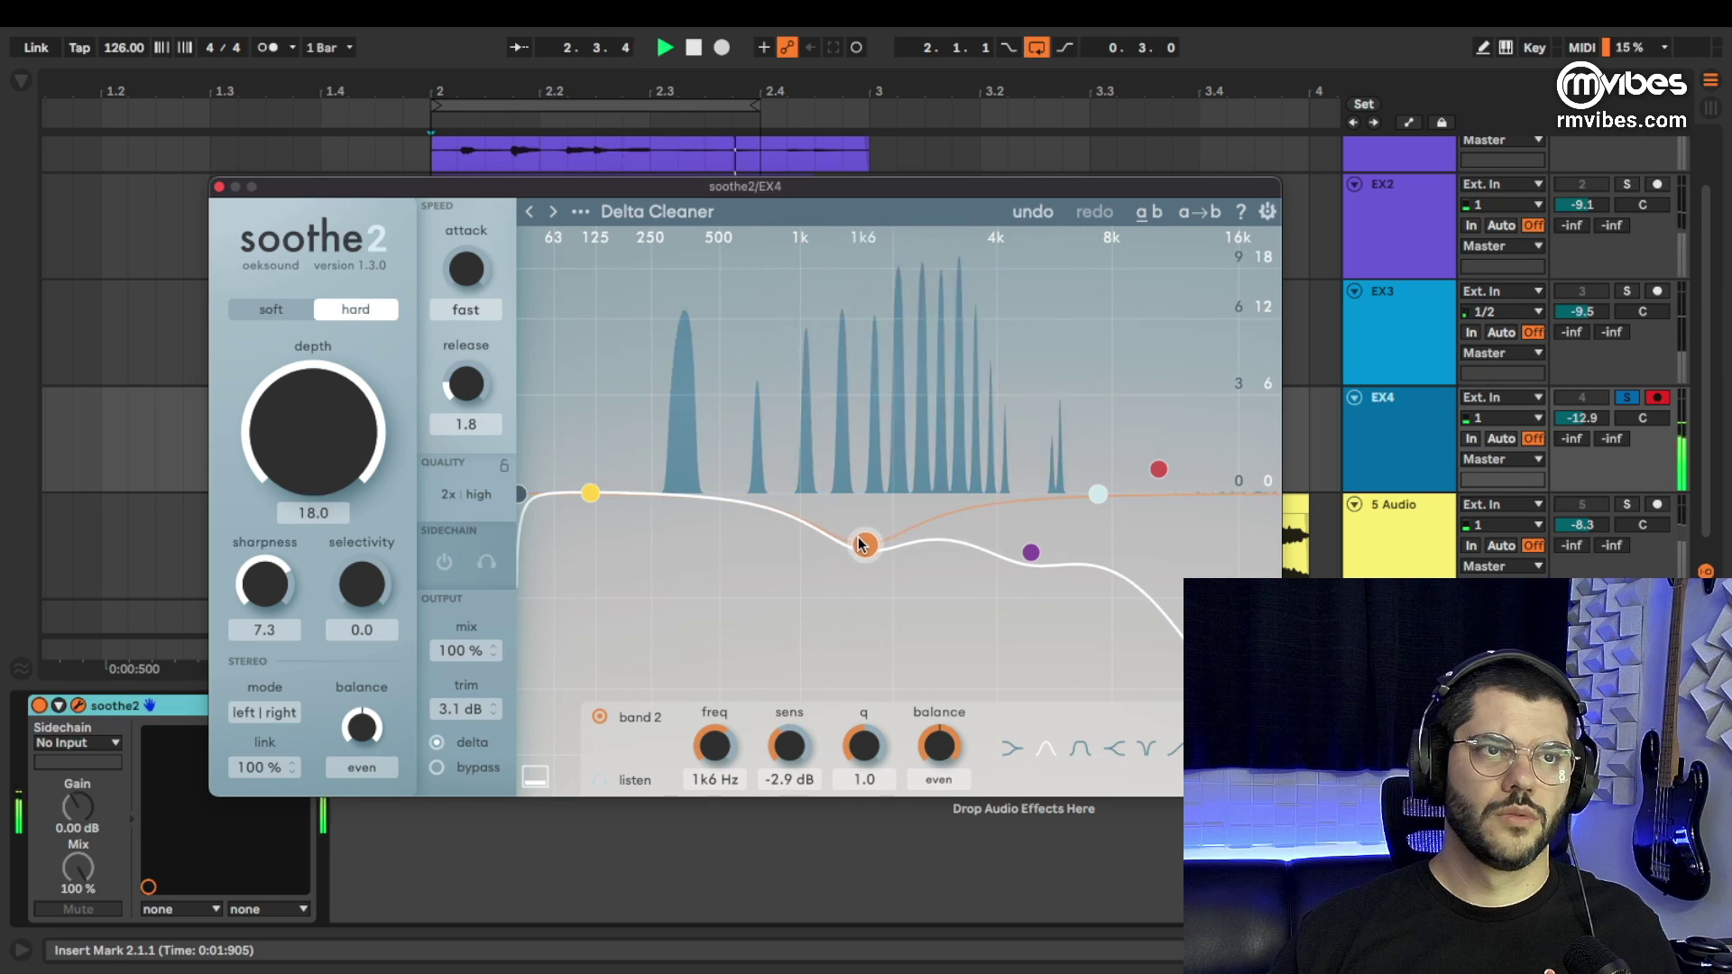
pyautogui.moveTo(523, 491); pyautogui.dragTo(615, 492)
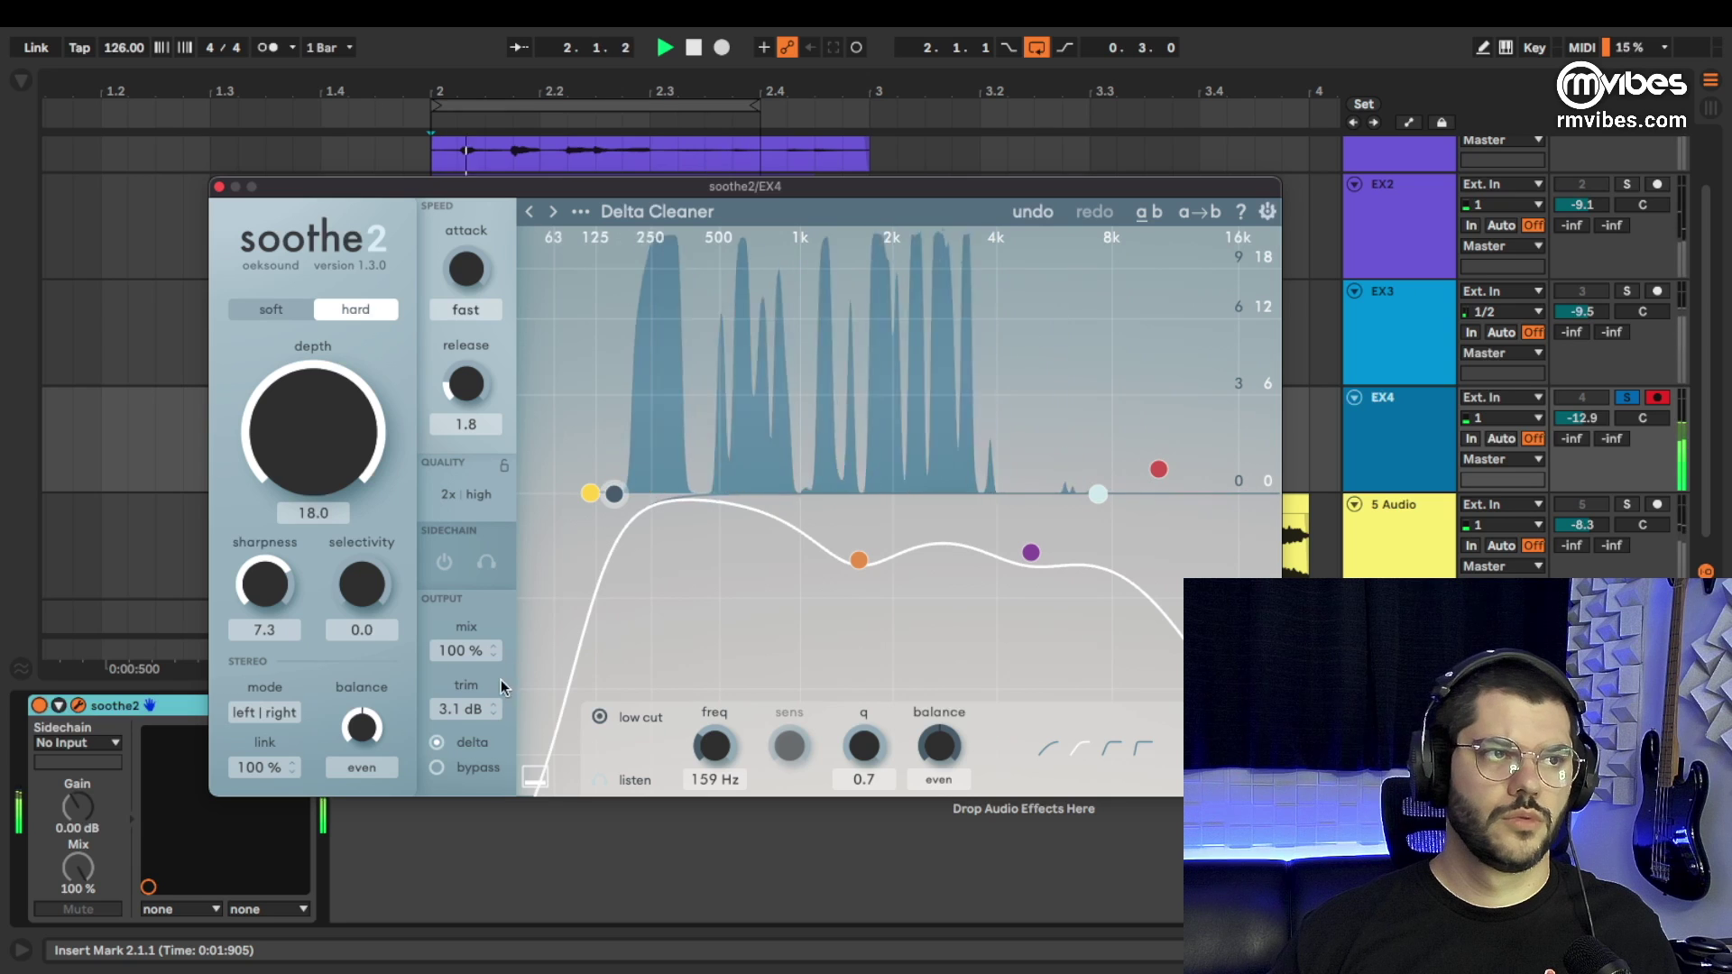
pyautogui.moveTo(1033, 552); pyautogui.dragTo(1020, 446)
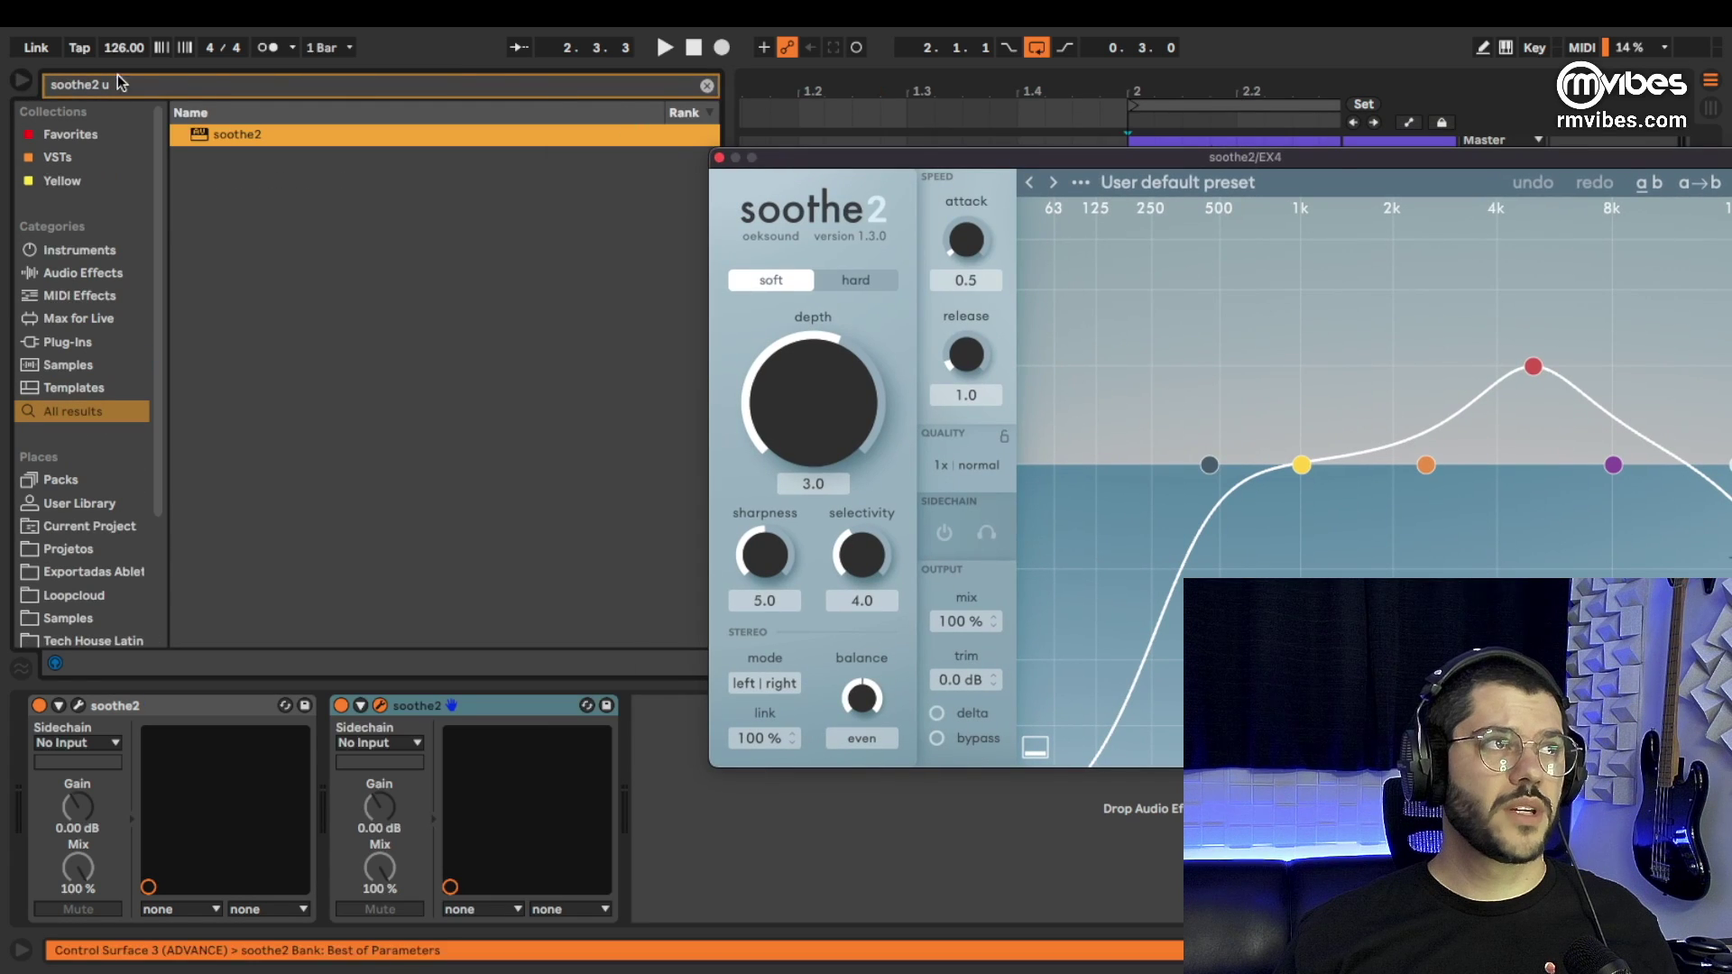
# Add a second soothe2 after the first, turn on its delta, disable its low cut and flatten band 3.
pyautogui.click(20, 81)
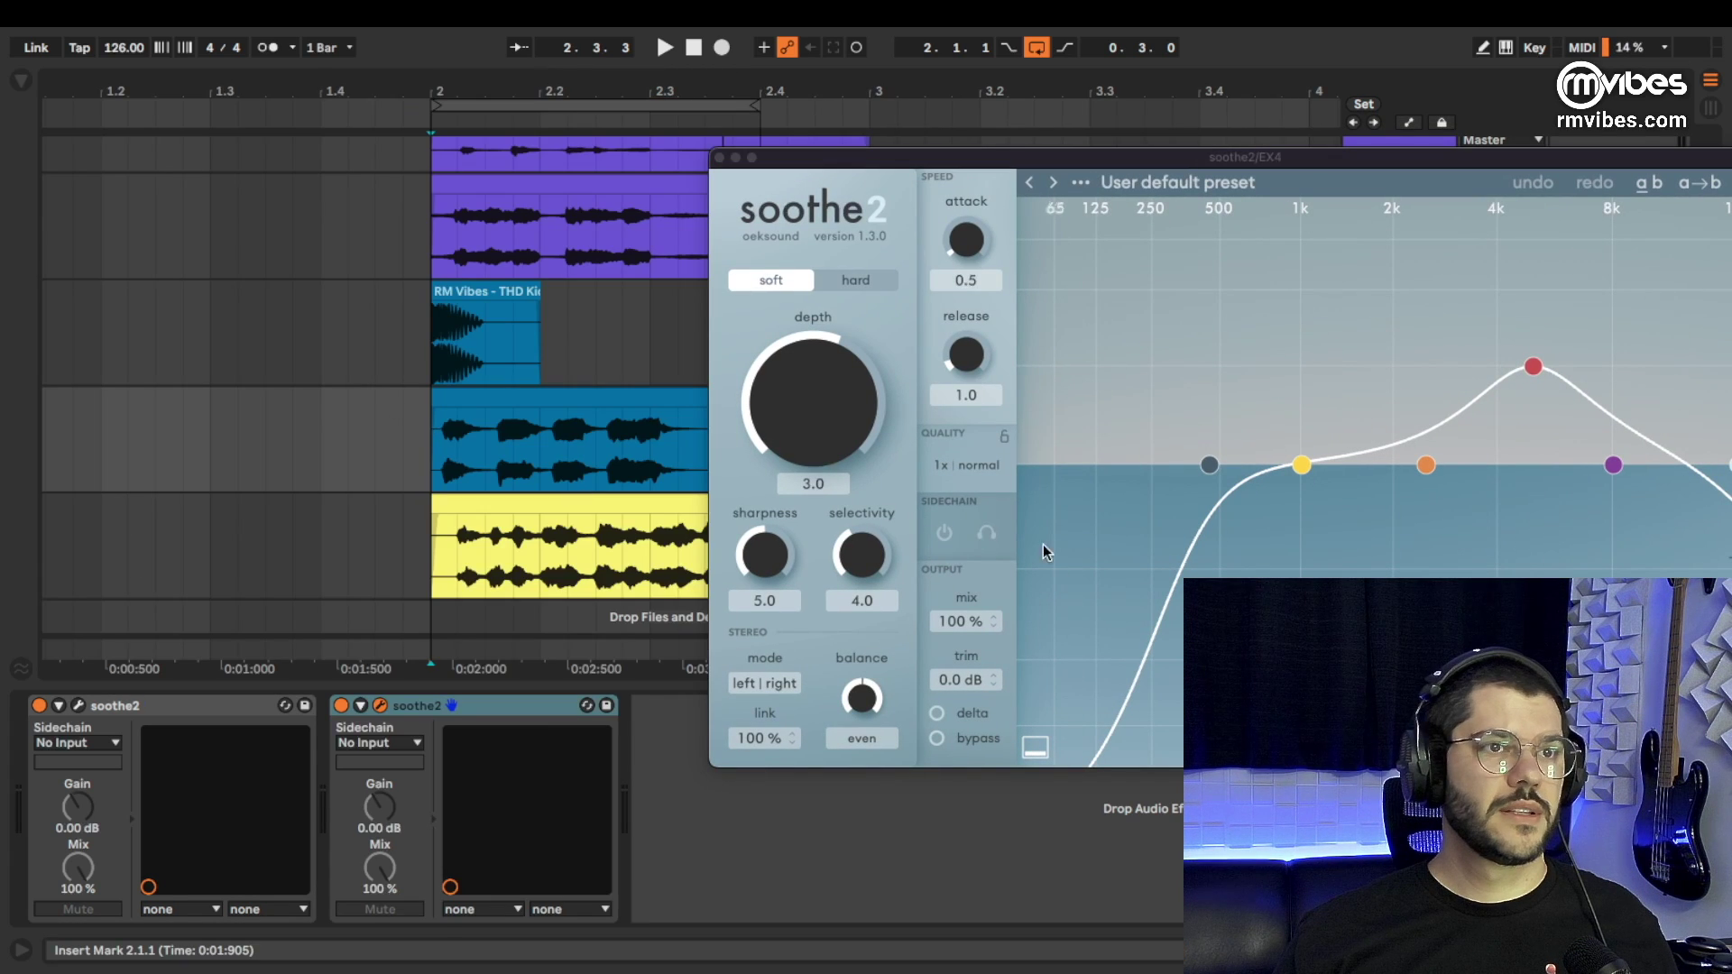
pyautogui.click(936, 713)
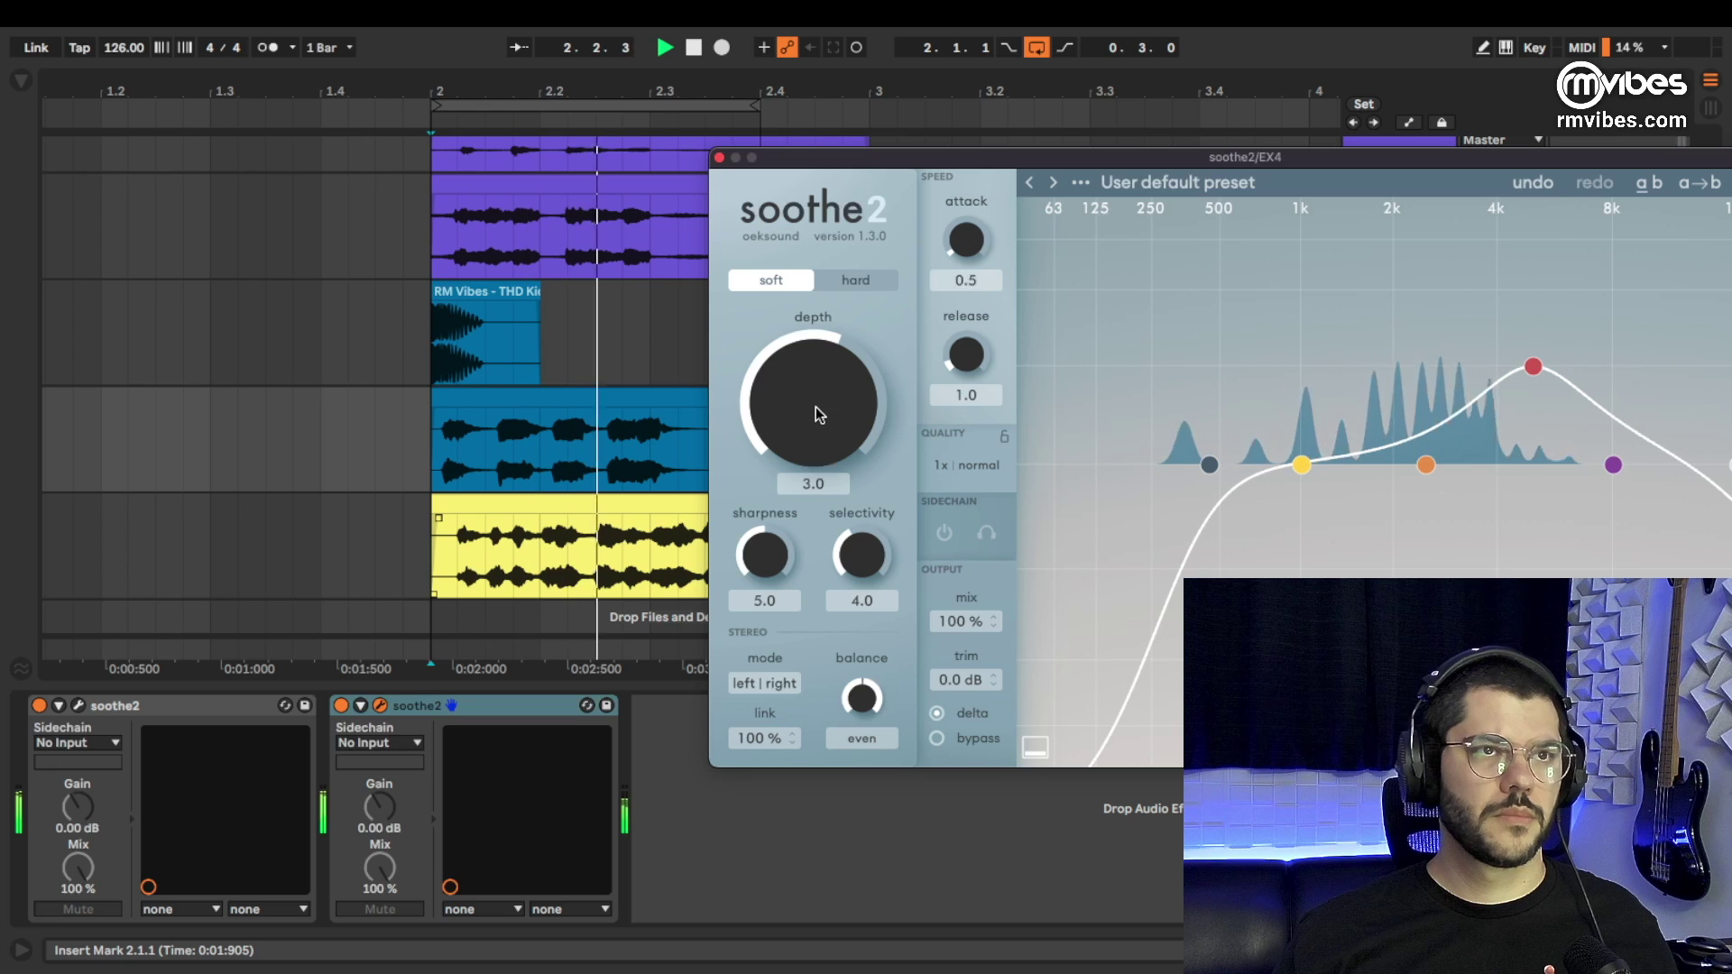
pyautogui.moveTo(1209, 463); pyautogui.dragTo(1033, 436)
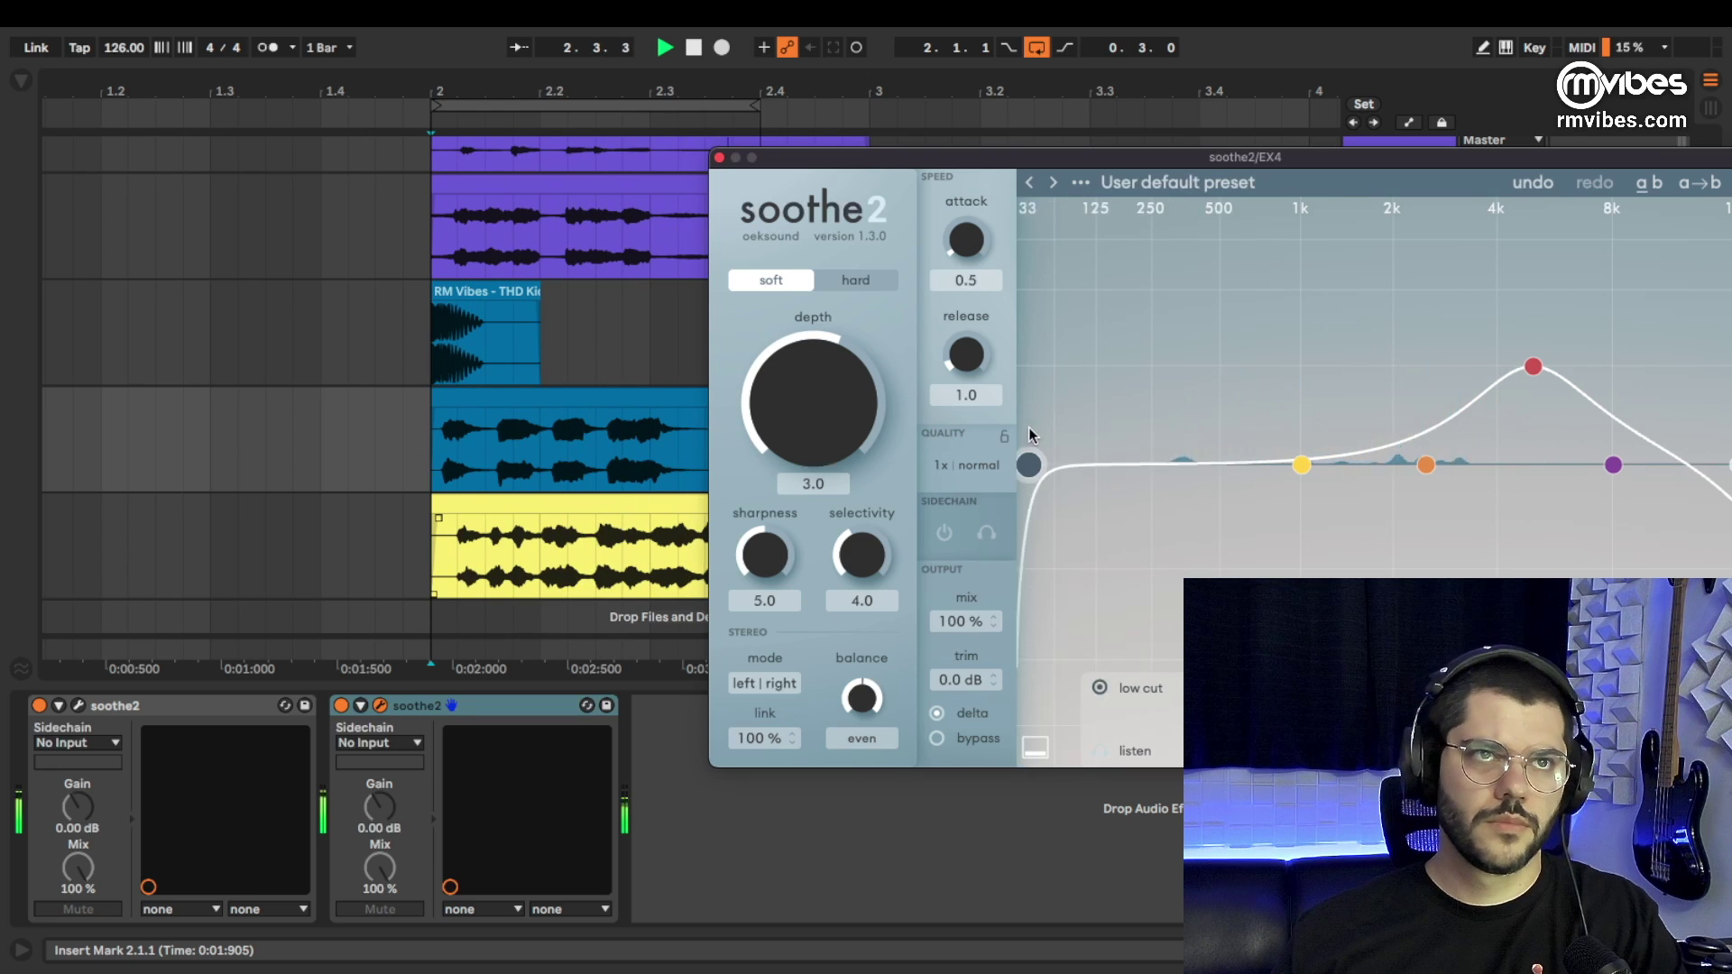
pyautogui.moveTo(1532, 366); pyautogui.dragTo(1528, 465)
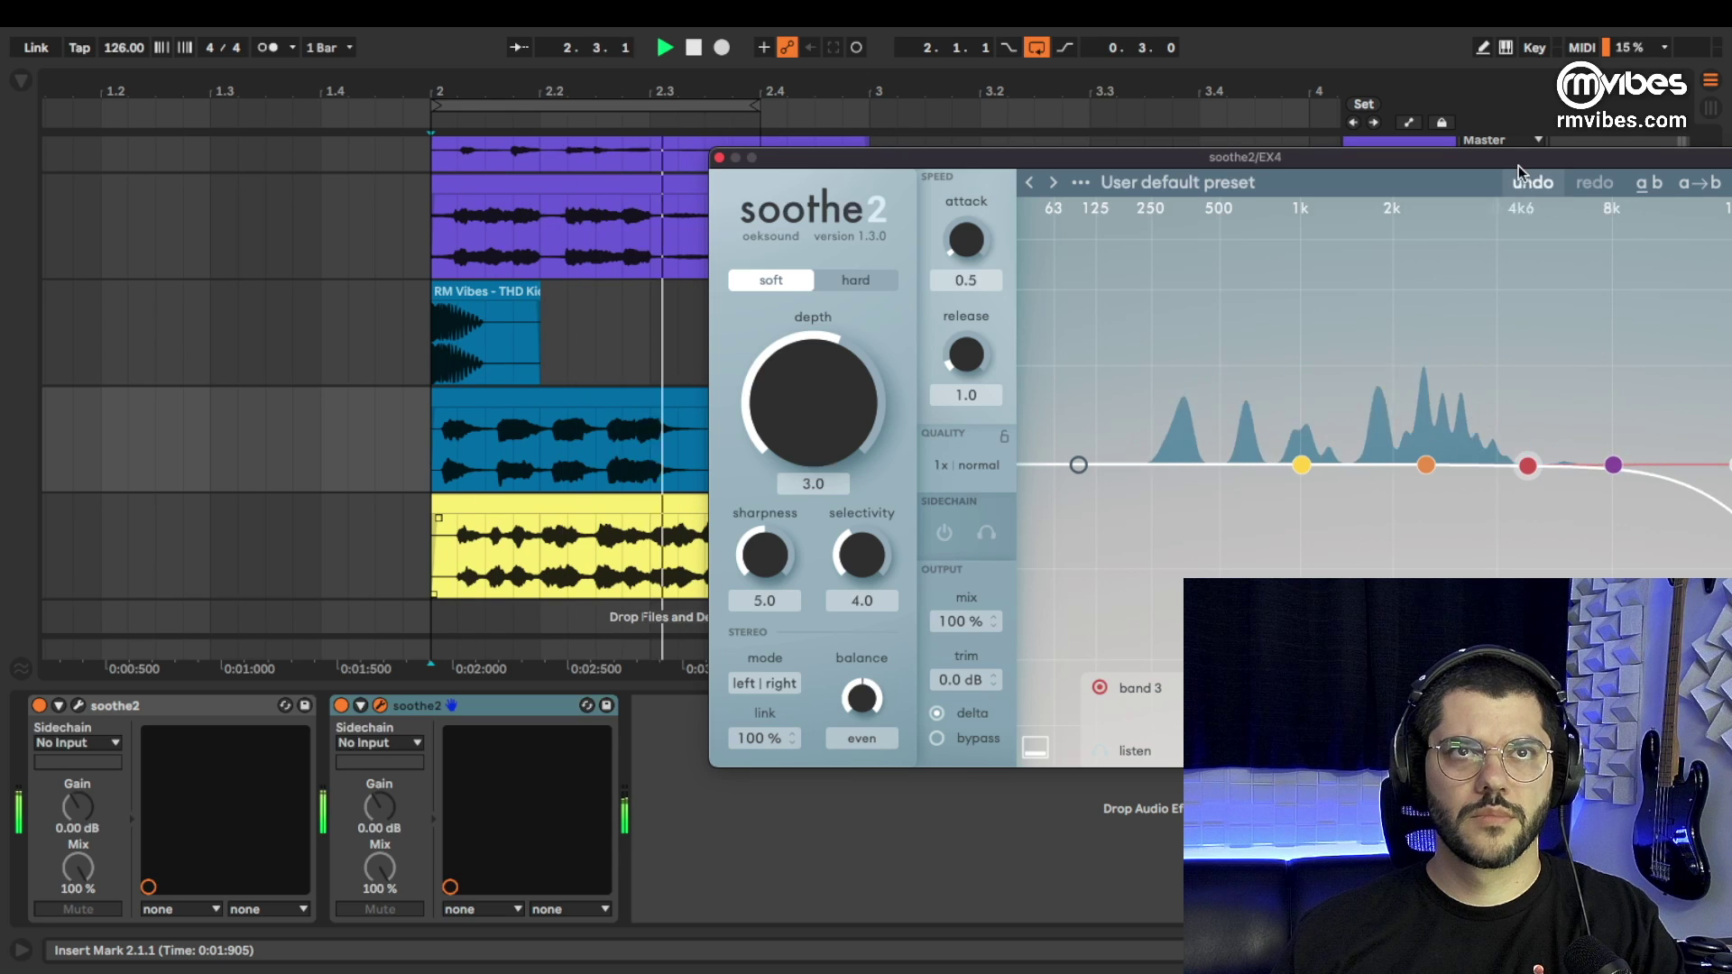
# Set the second soothe2 to hard mode with depth 5.7, fast attack and release, high cut 6.5 kHz and trim 2.7 dB.
pyautogui.moveTo(1518, 165); pyautogui.dragTo(1129, 109)
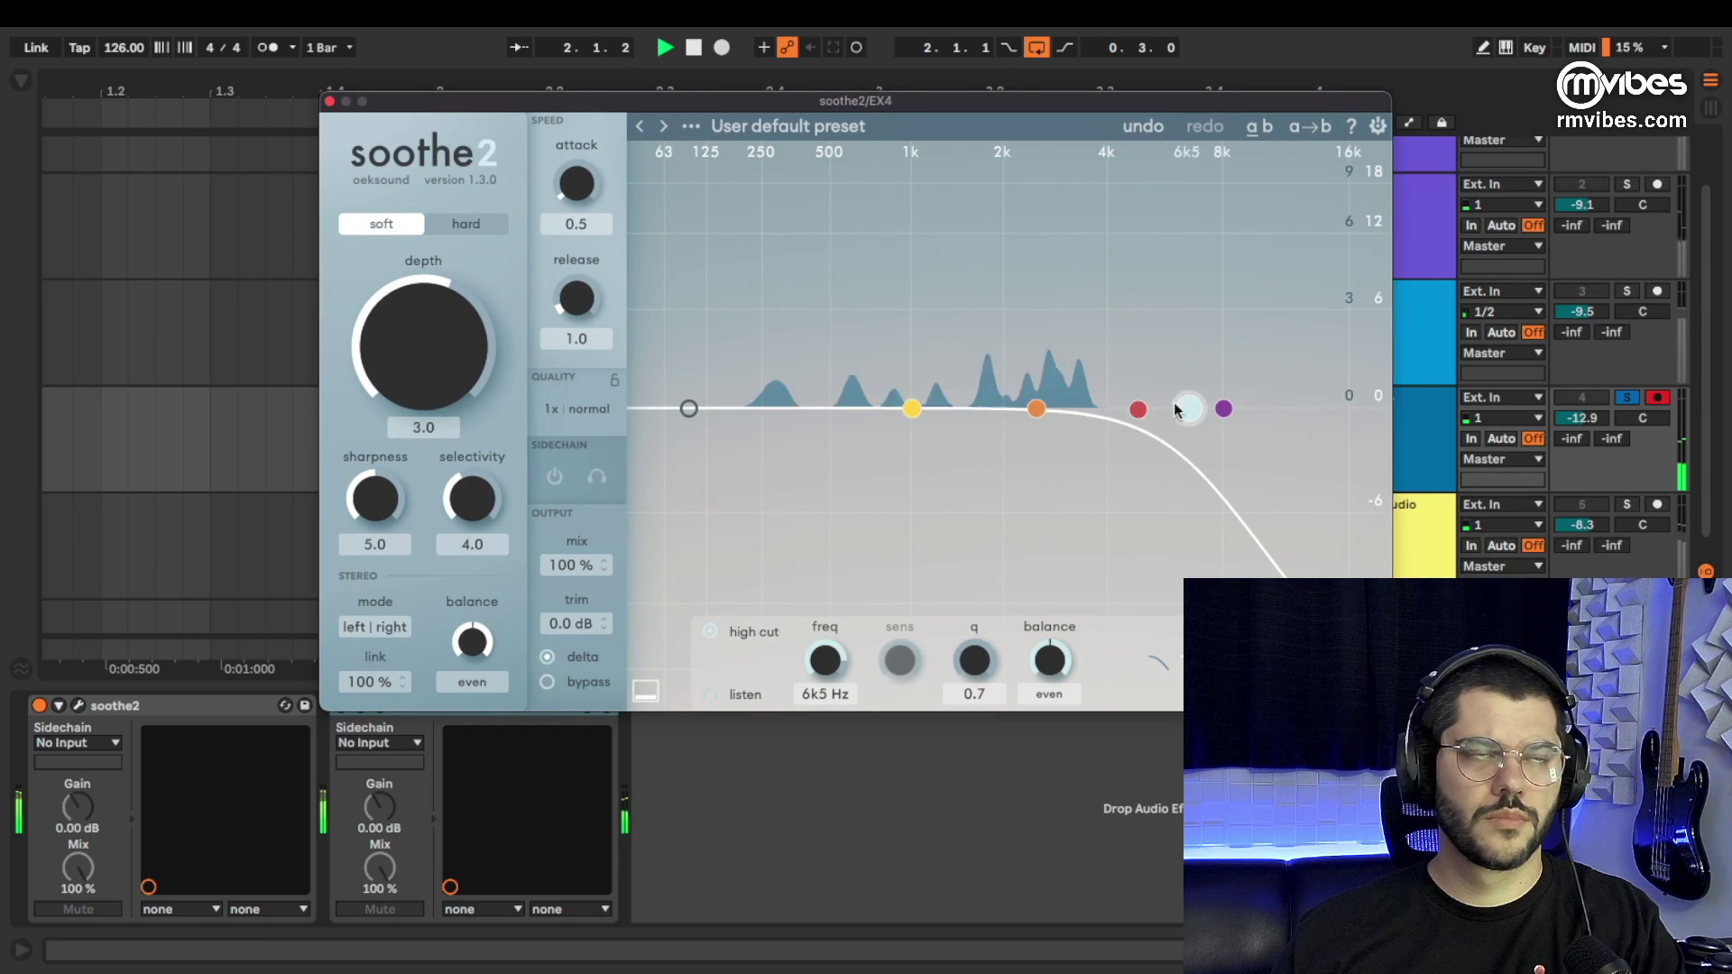
pyautogui.click(442, 226)
pyautogui.moveTo(424, 343); pyautogui.dragTo(433, 291)
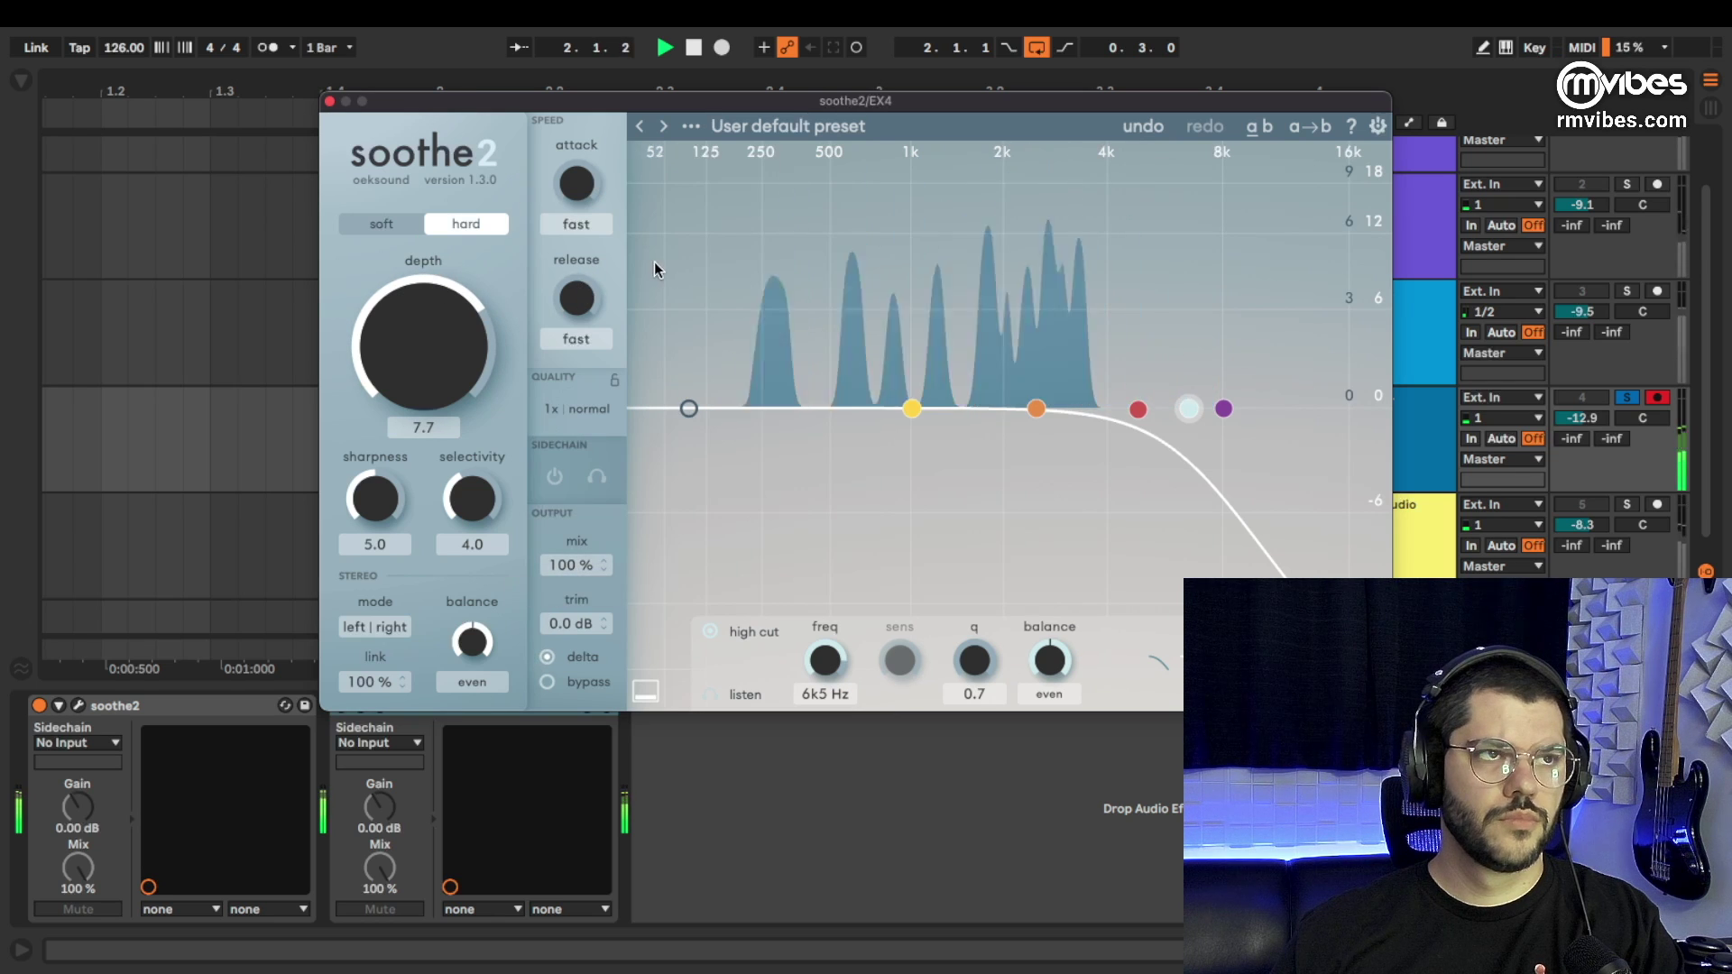
pyautogui.scroll(-2, 436, 377)
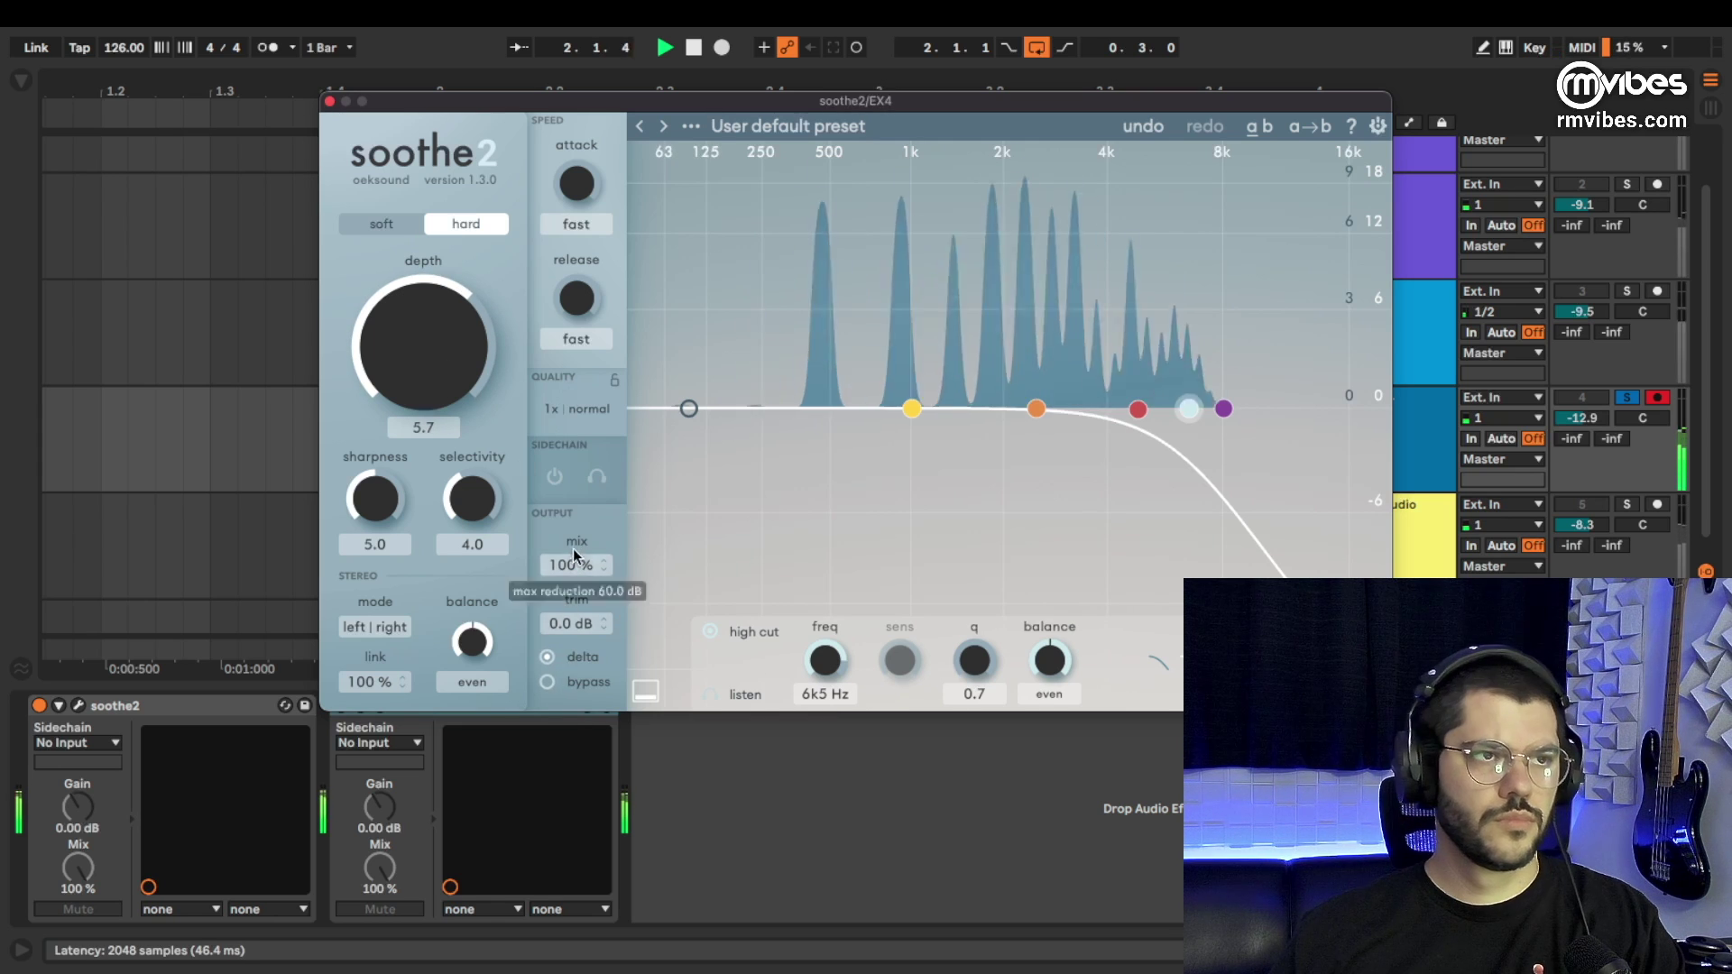
pyautogui.moveTo(580, 577); pyautogui.dragTo(566, 506)
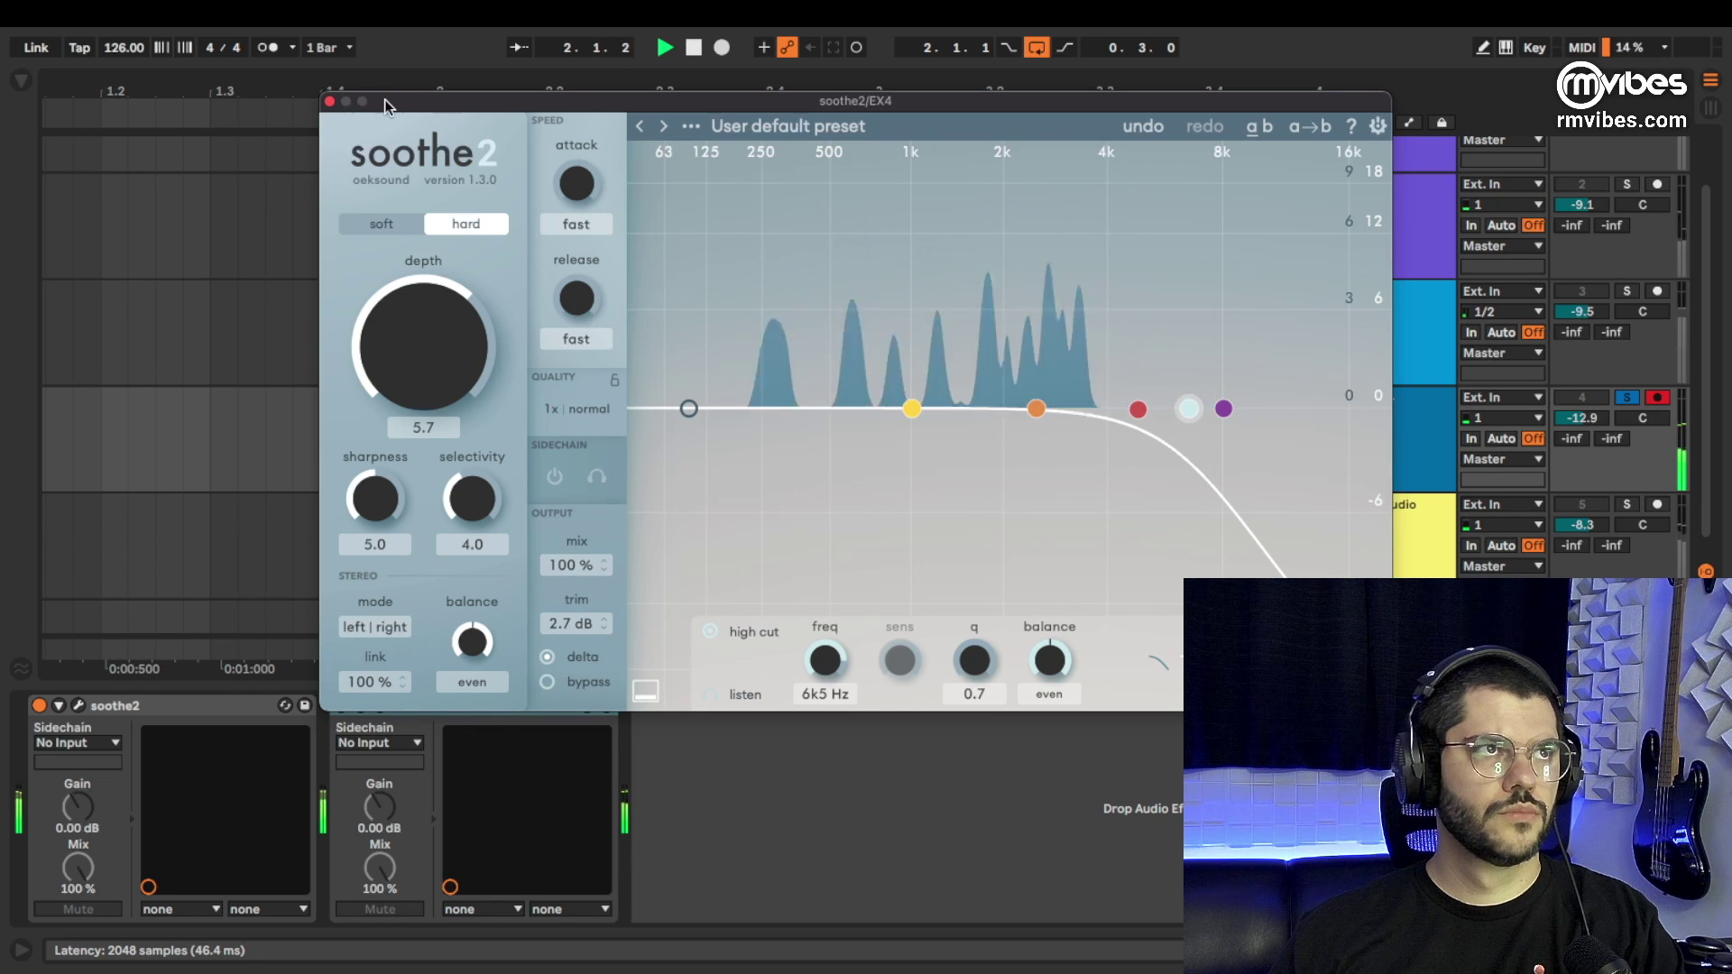
# Compare the loop with the second soothe2 switched off and on, leaving the device on.
pyautogui.moveTo(383, 105); pyautogui.dragTo(982, 152)
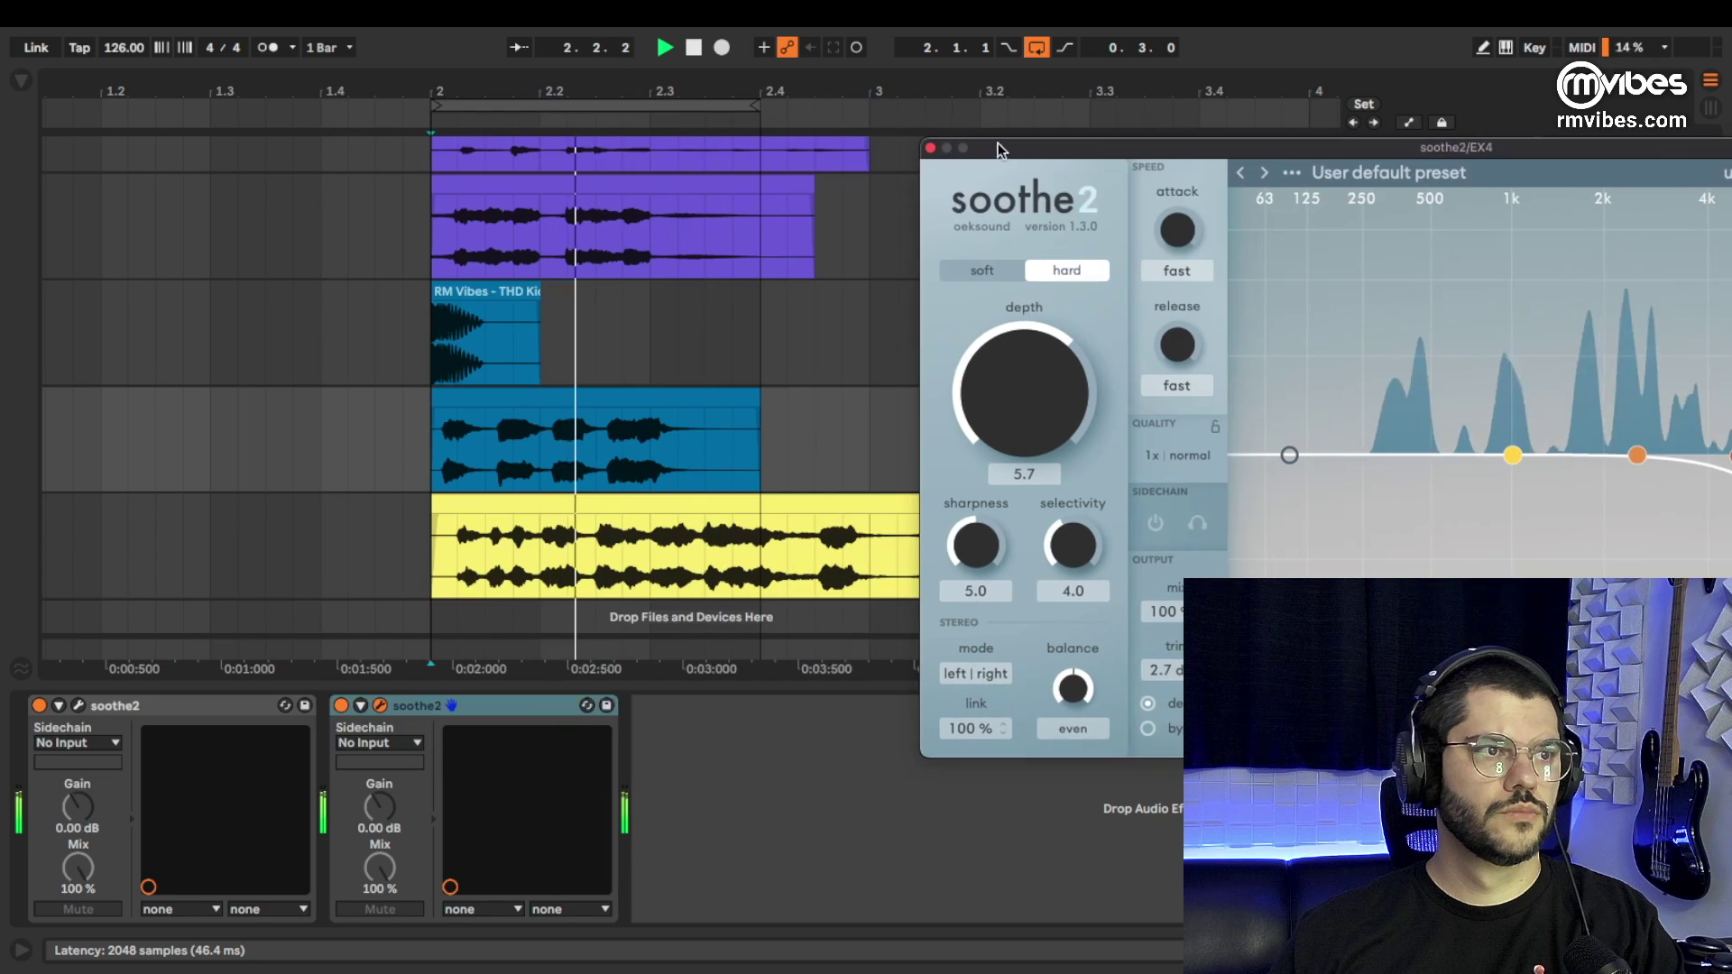
pyautogui.click(341, 706)
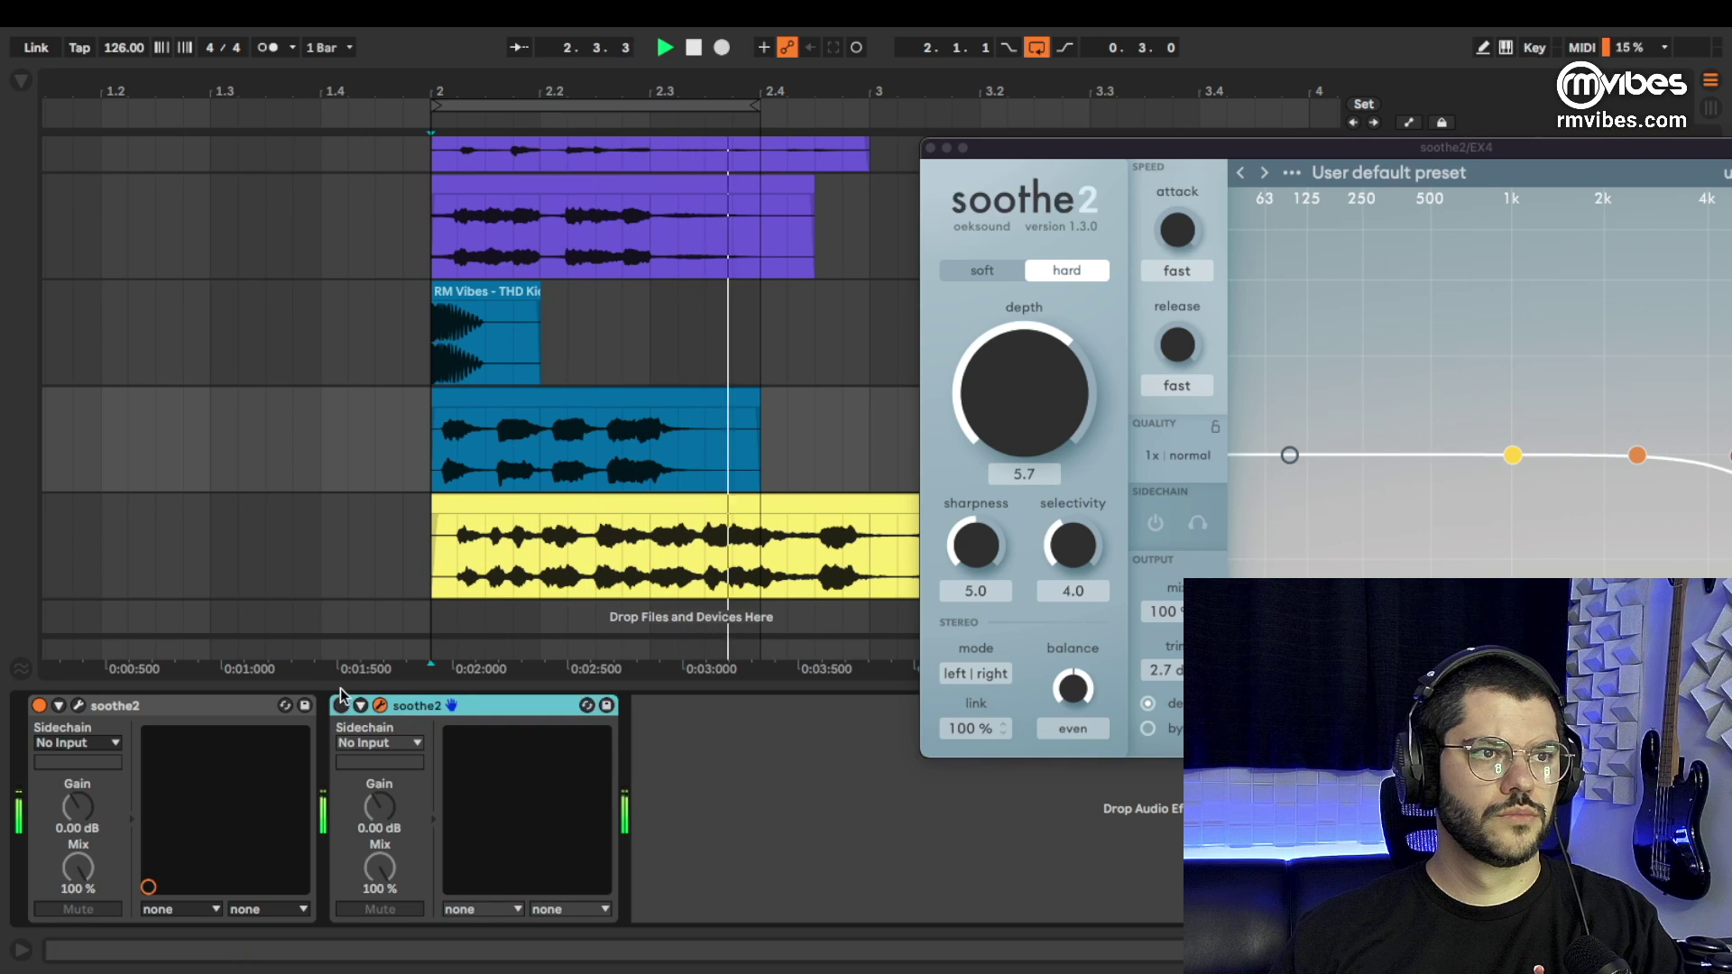
pyautogui.click(342, 707)
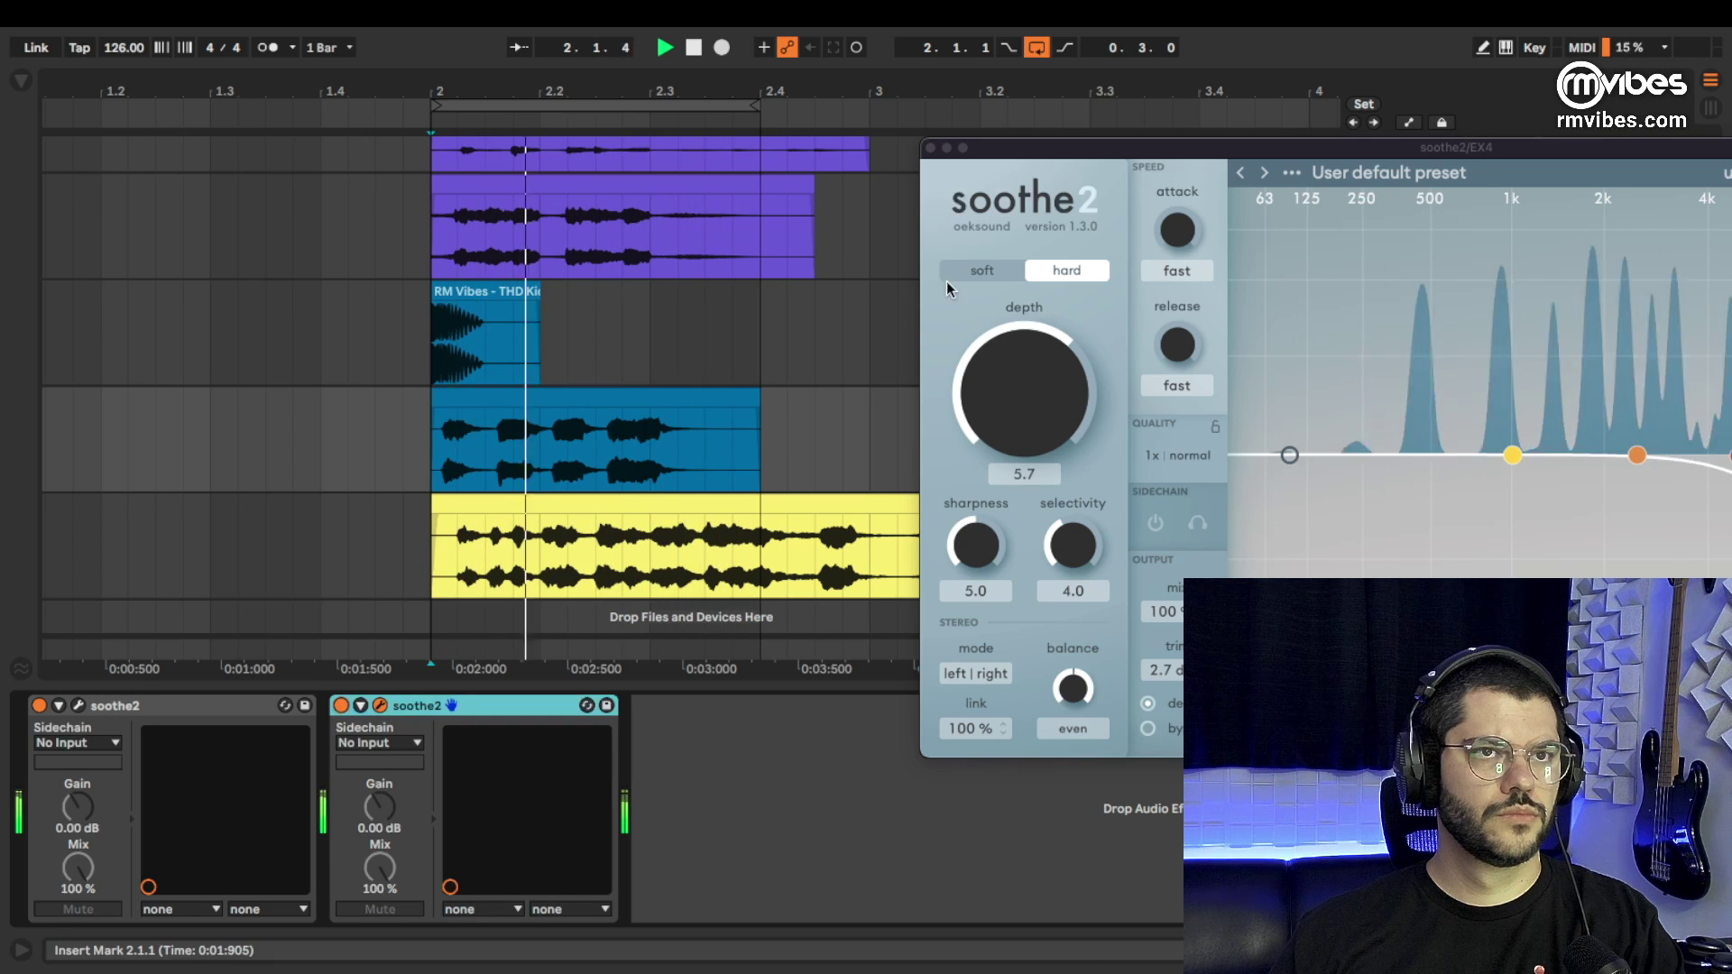
# Reshape the second soothe2's curve by lowering band 3 and raising band 2 near 1 kHz, with depth 4.4 and trim 4.8 dB.
pyautogui.moveTo(1118, 150); pyautogui.dragTo(484, 137)
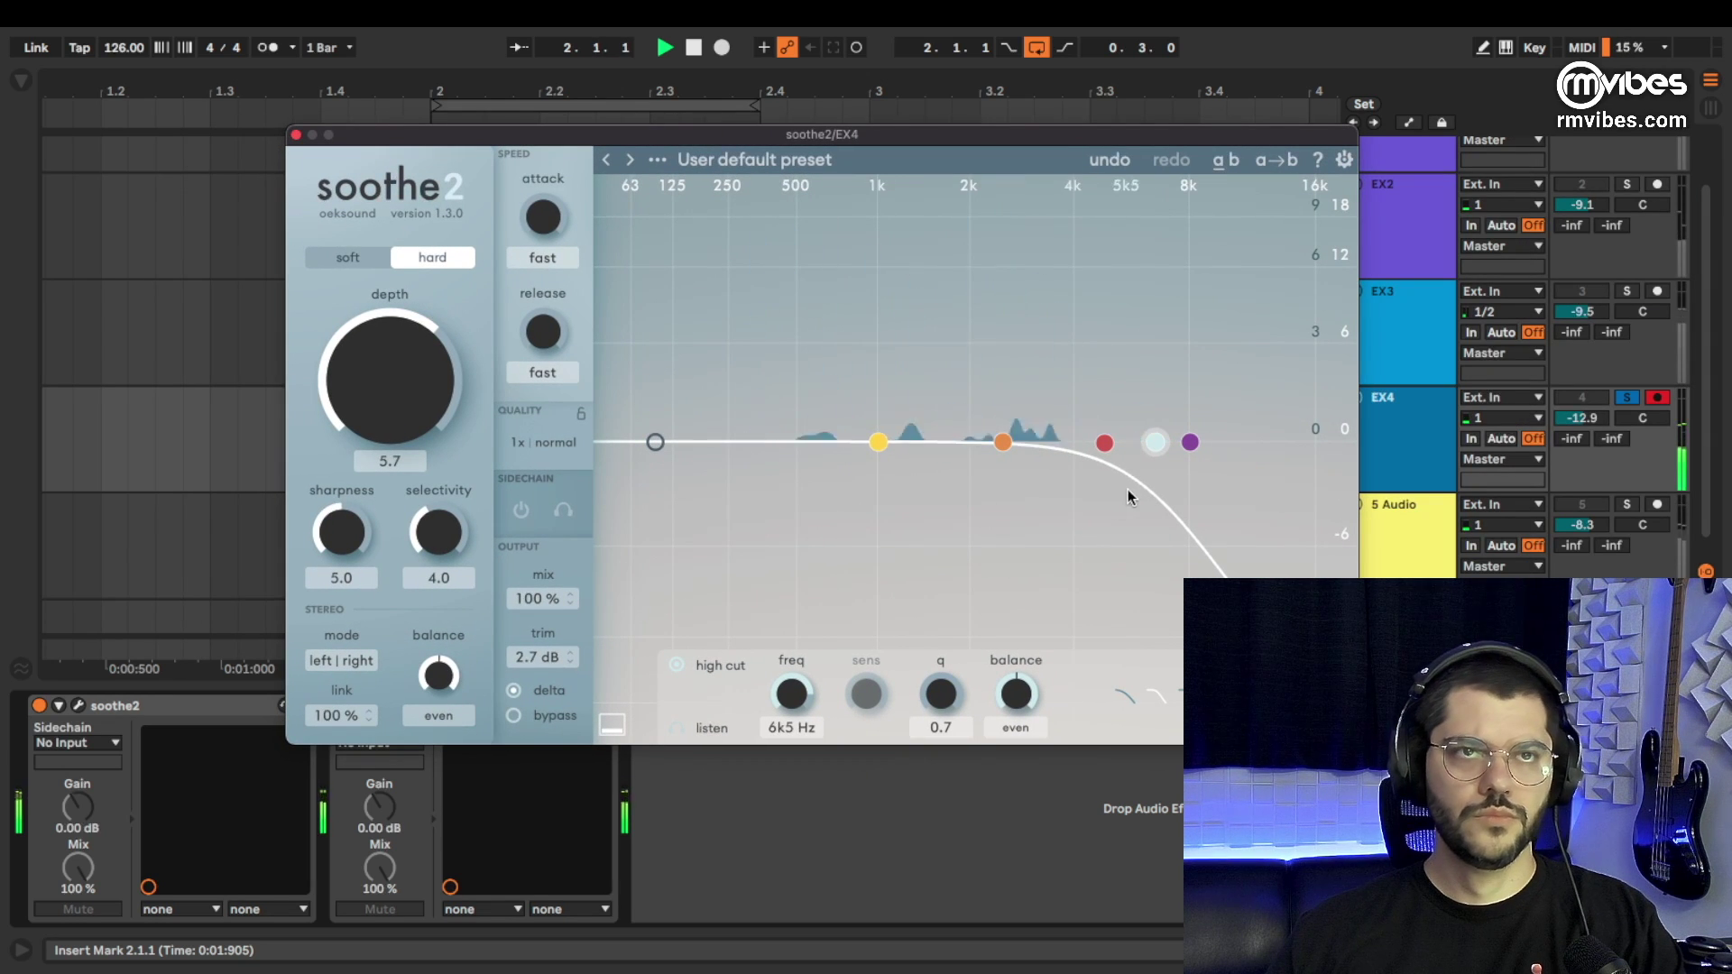
pyautogui.moveTo(1104, 442); pyautogui.dragTo(1155, 538)
pyautogui.moveTo(1004, 451); pyautogui.dragTo(888, 333)
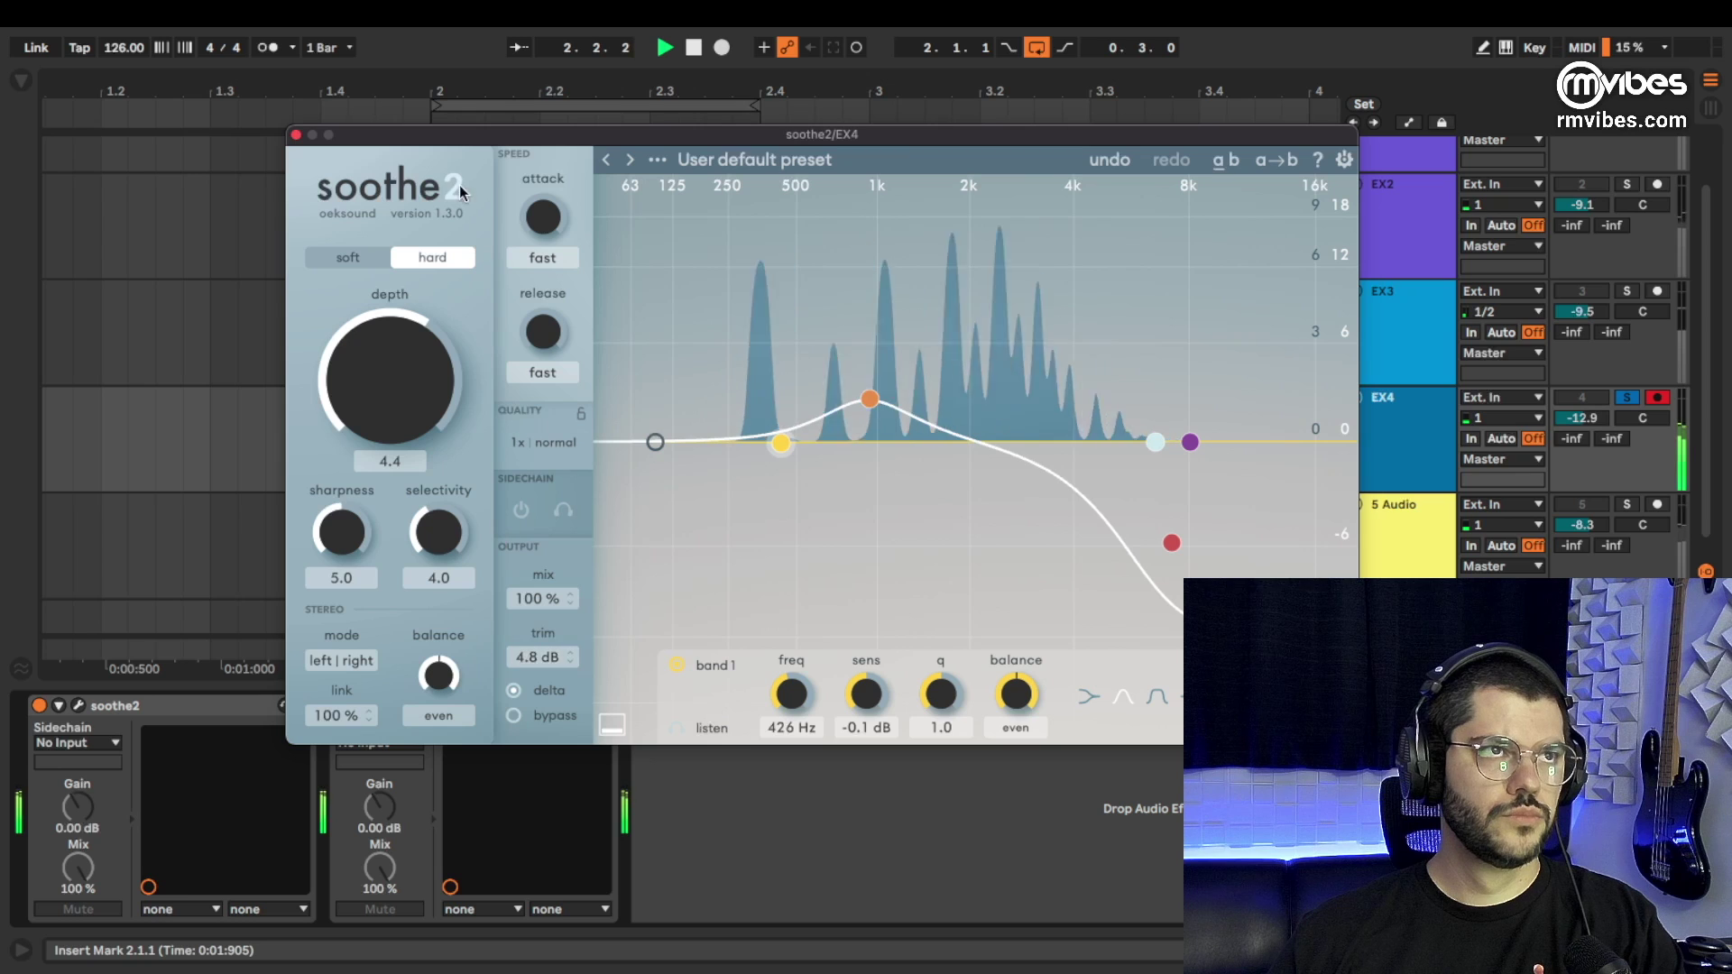
# Uncover the device chain and switch off both soothe2 devices to compare with the unprocessed loop.
pyautogui.moveTo(391, 217); pyautogui.dragTo(716, 236)
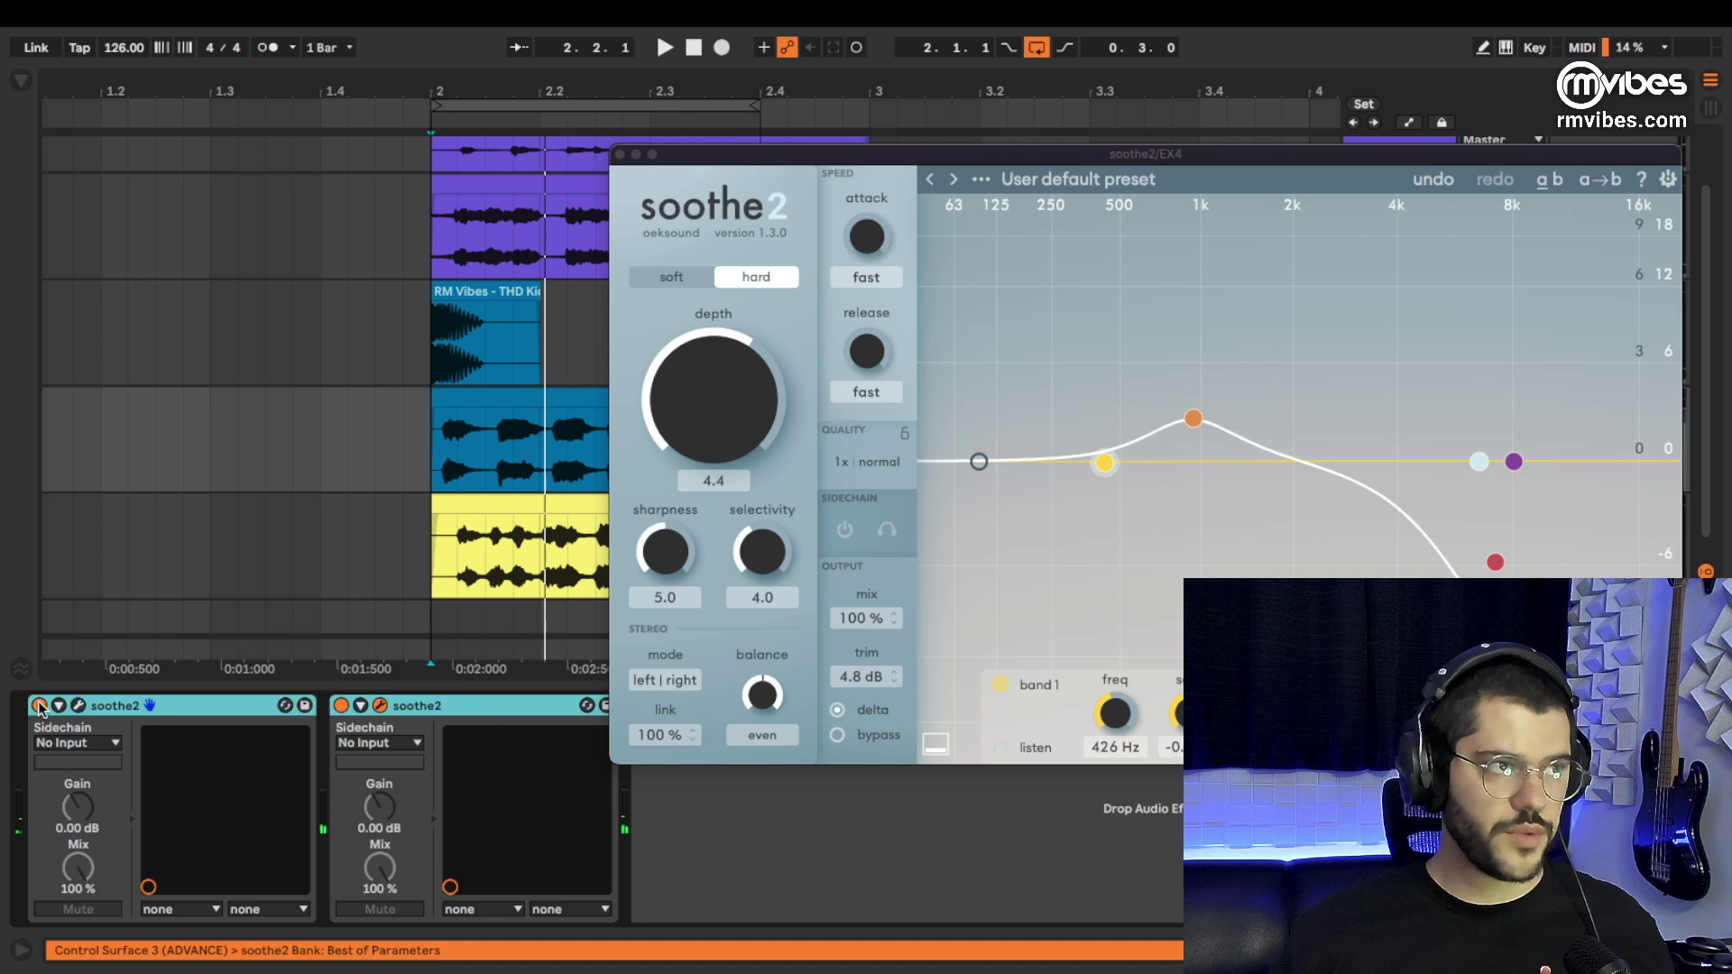
pyautogui.click(38, 704)
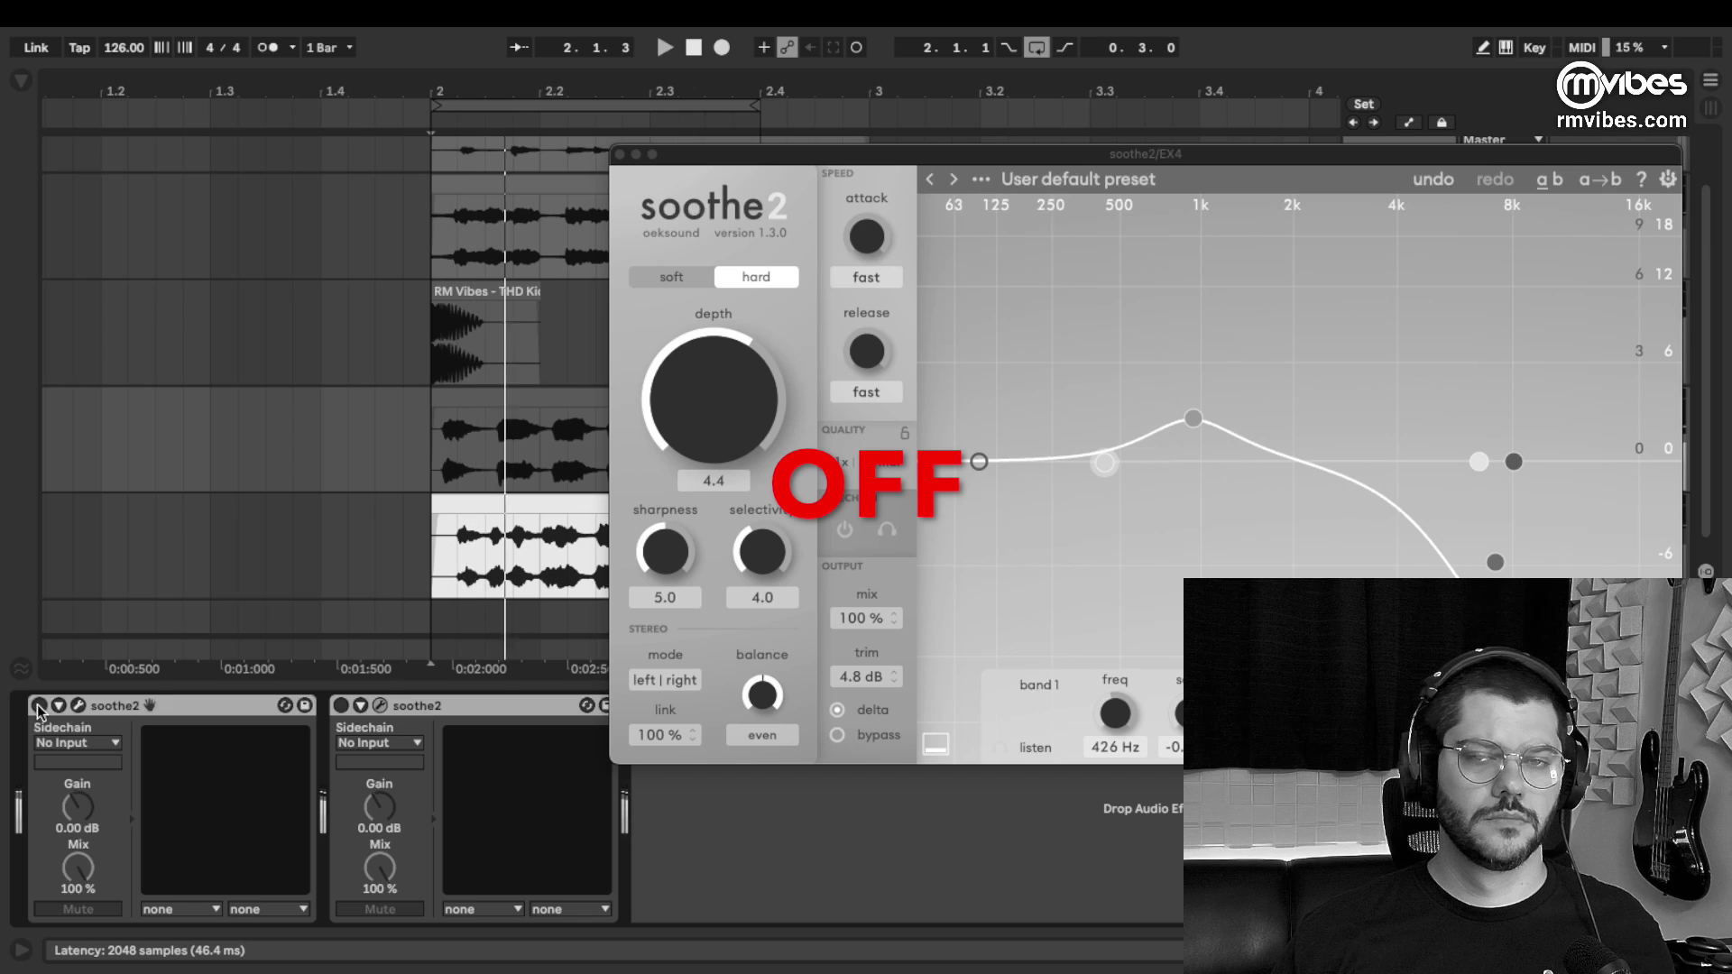
# Switch both soothe2 devices on EX4 back on for comparison, close the plugin window and stop playback.
pyautogui.click(39, 706)
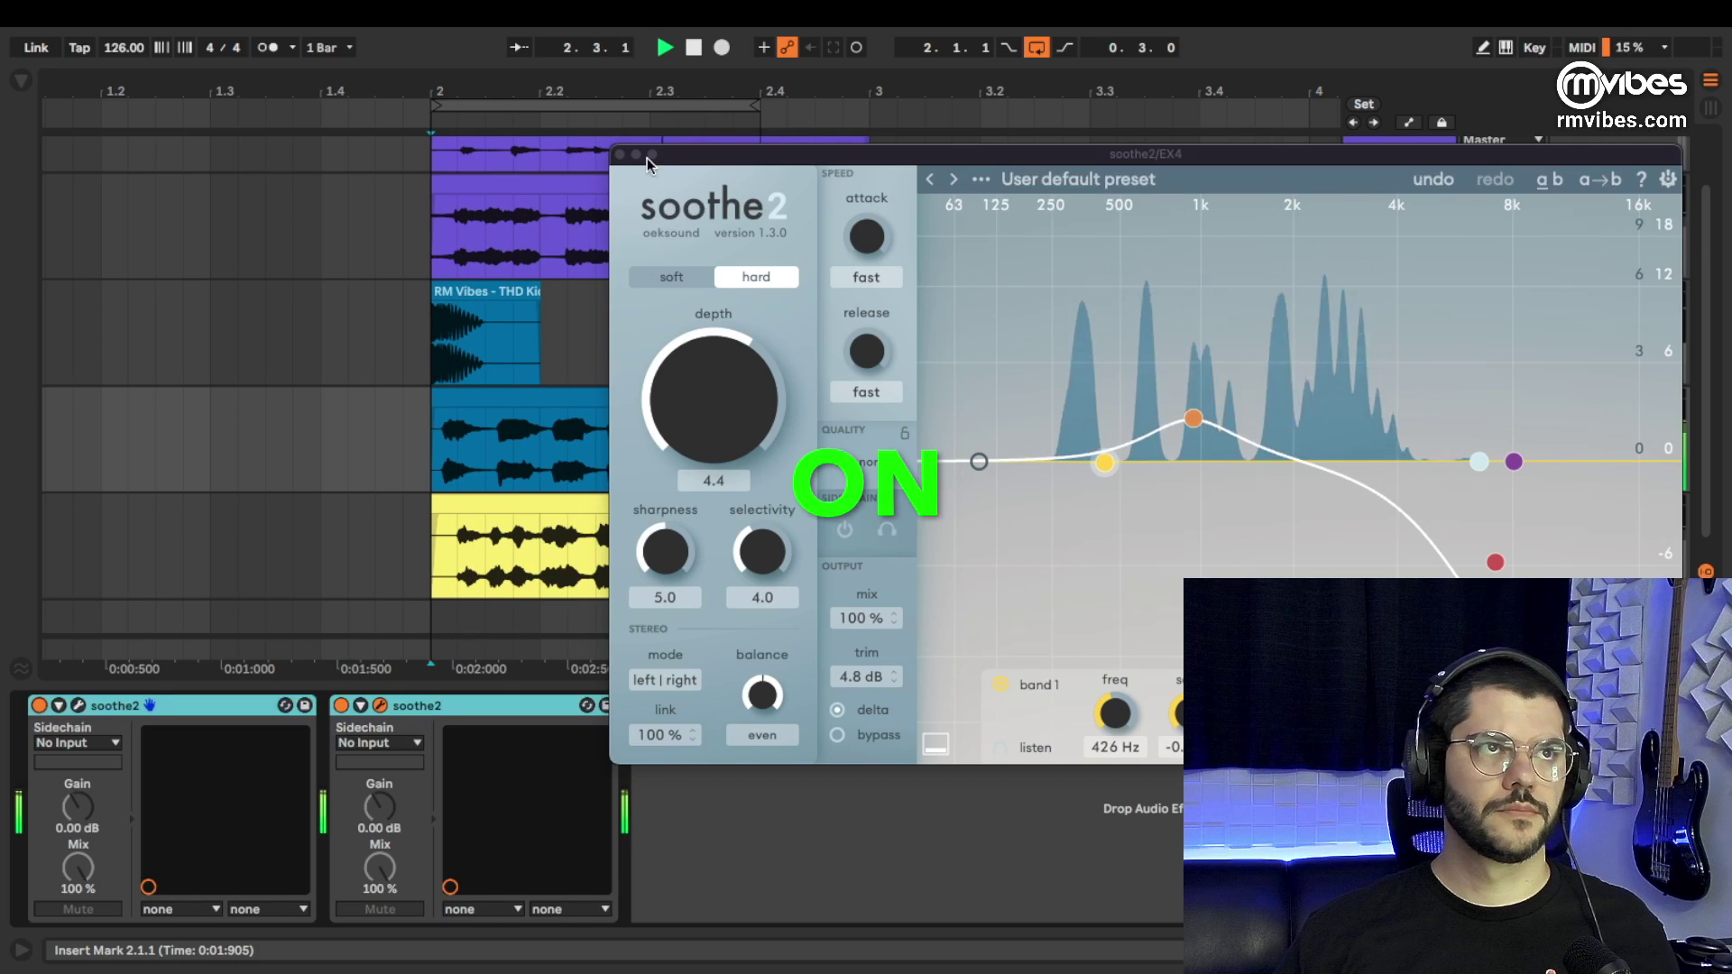
pyautogui.click(620, 154)
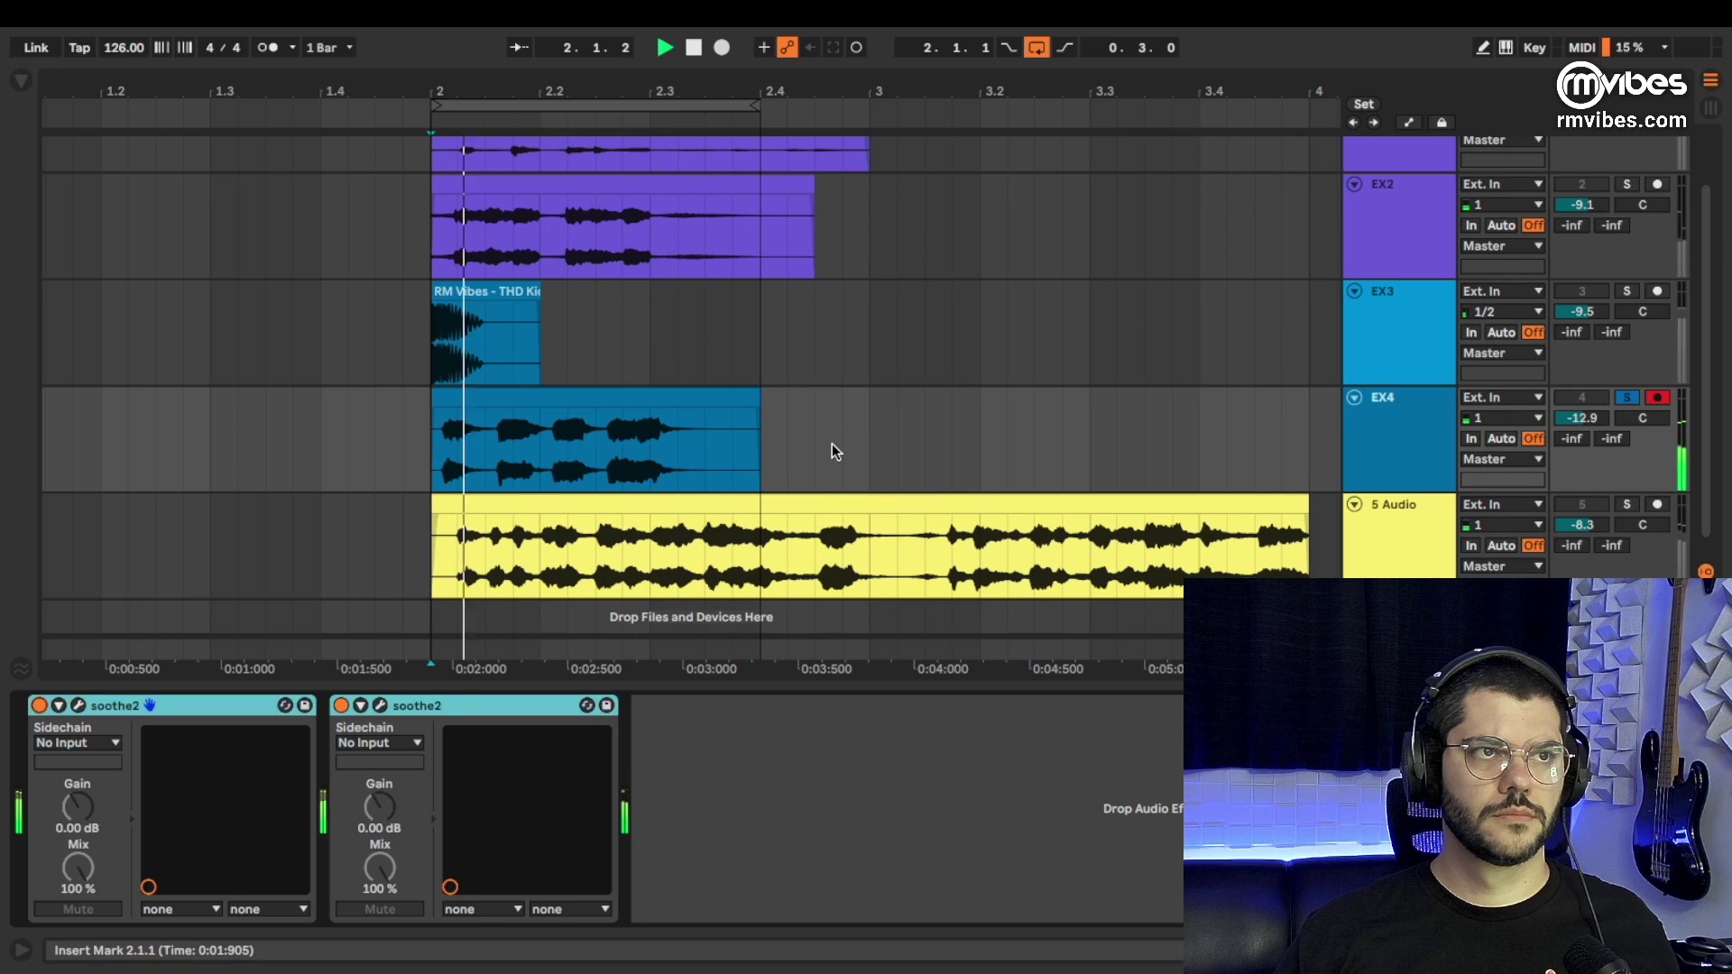
pyautogui.scroll(-1, 832, 440)
pyautogui.press('space')
# Loop the two-bar clip on the 5 Audio track, arm and solo the track, and listen with its soothe2 off.
pyautogui.moveTo(790, 95); pyautogui.dragTo(753, 122)
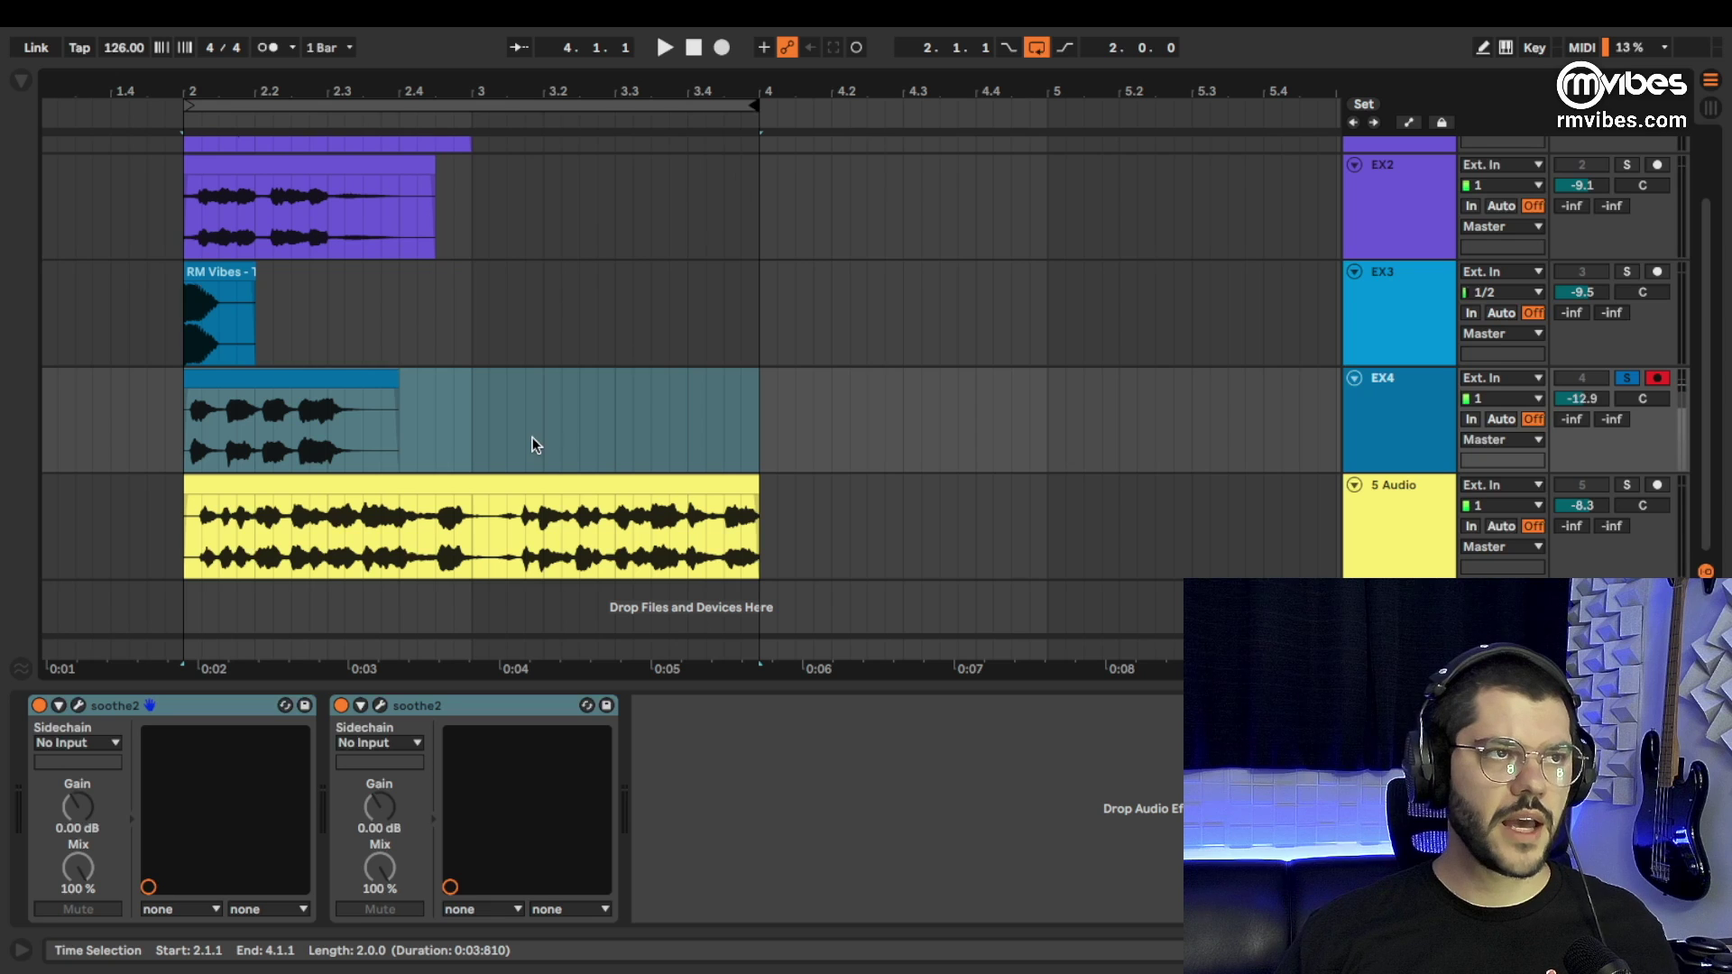
pyautogui.click(1657, 485)
pyautogui.click(379, 531)
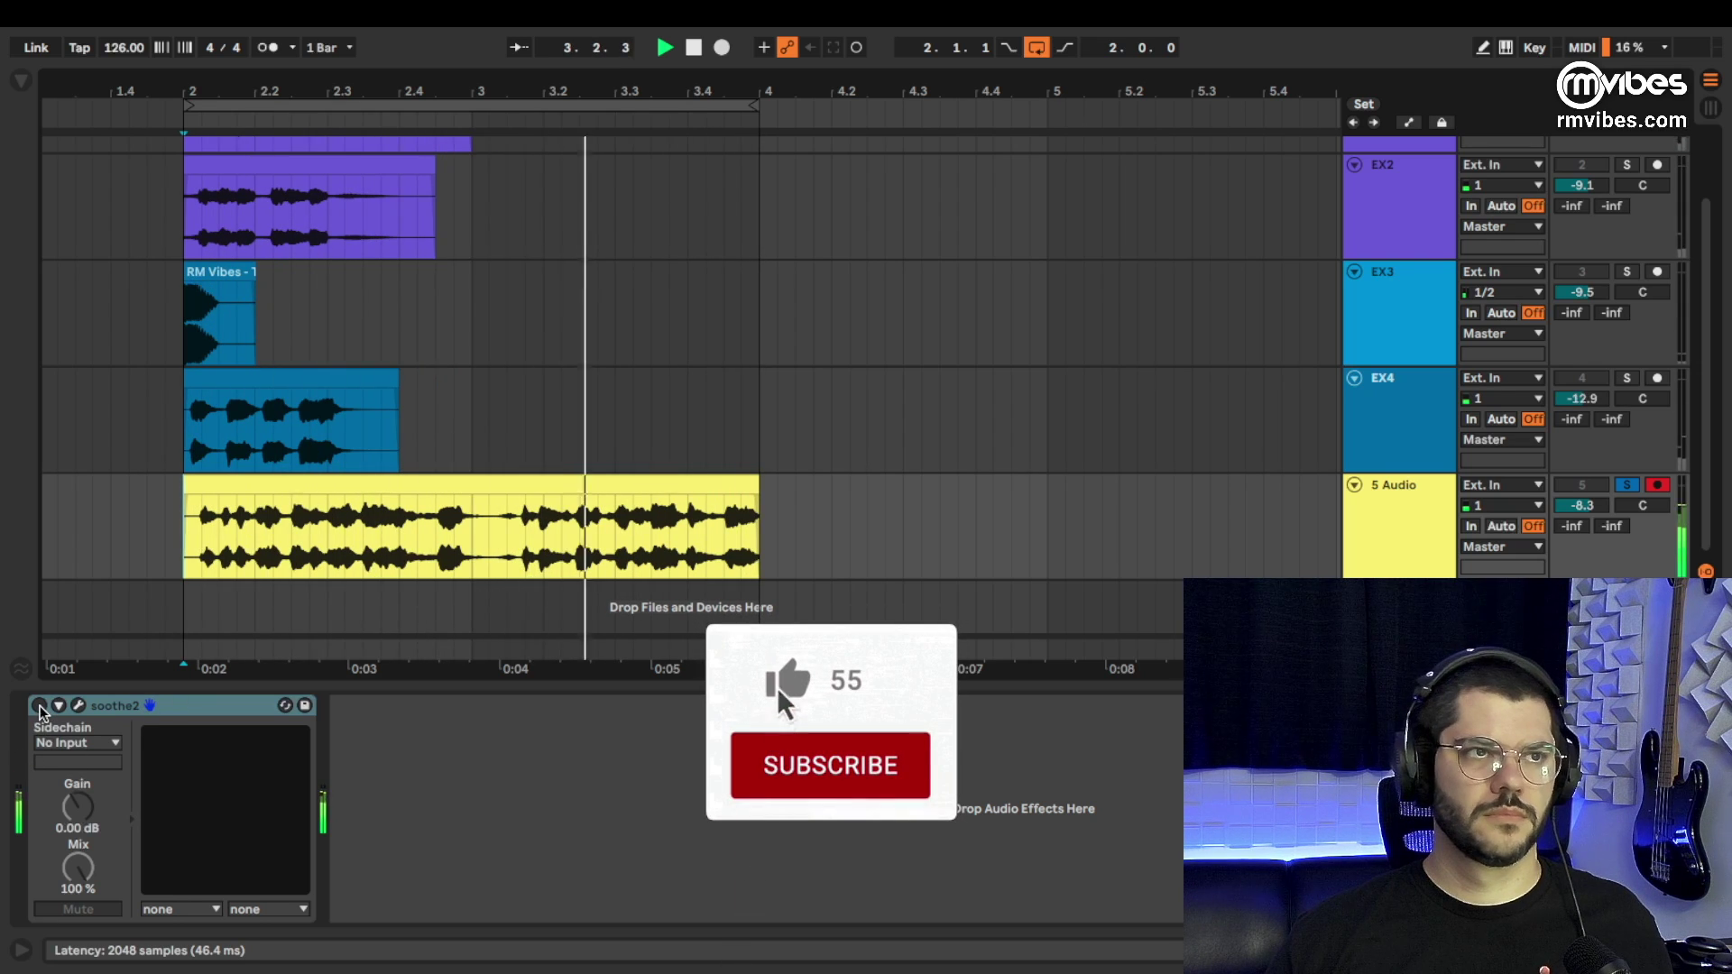
pyautogui.press('space')
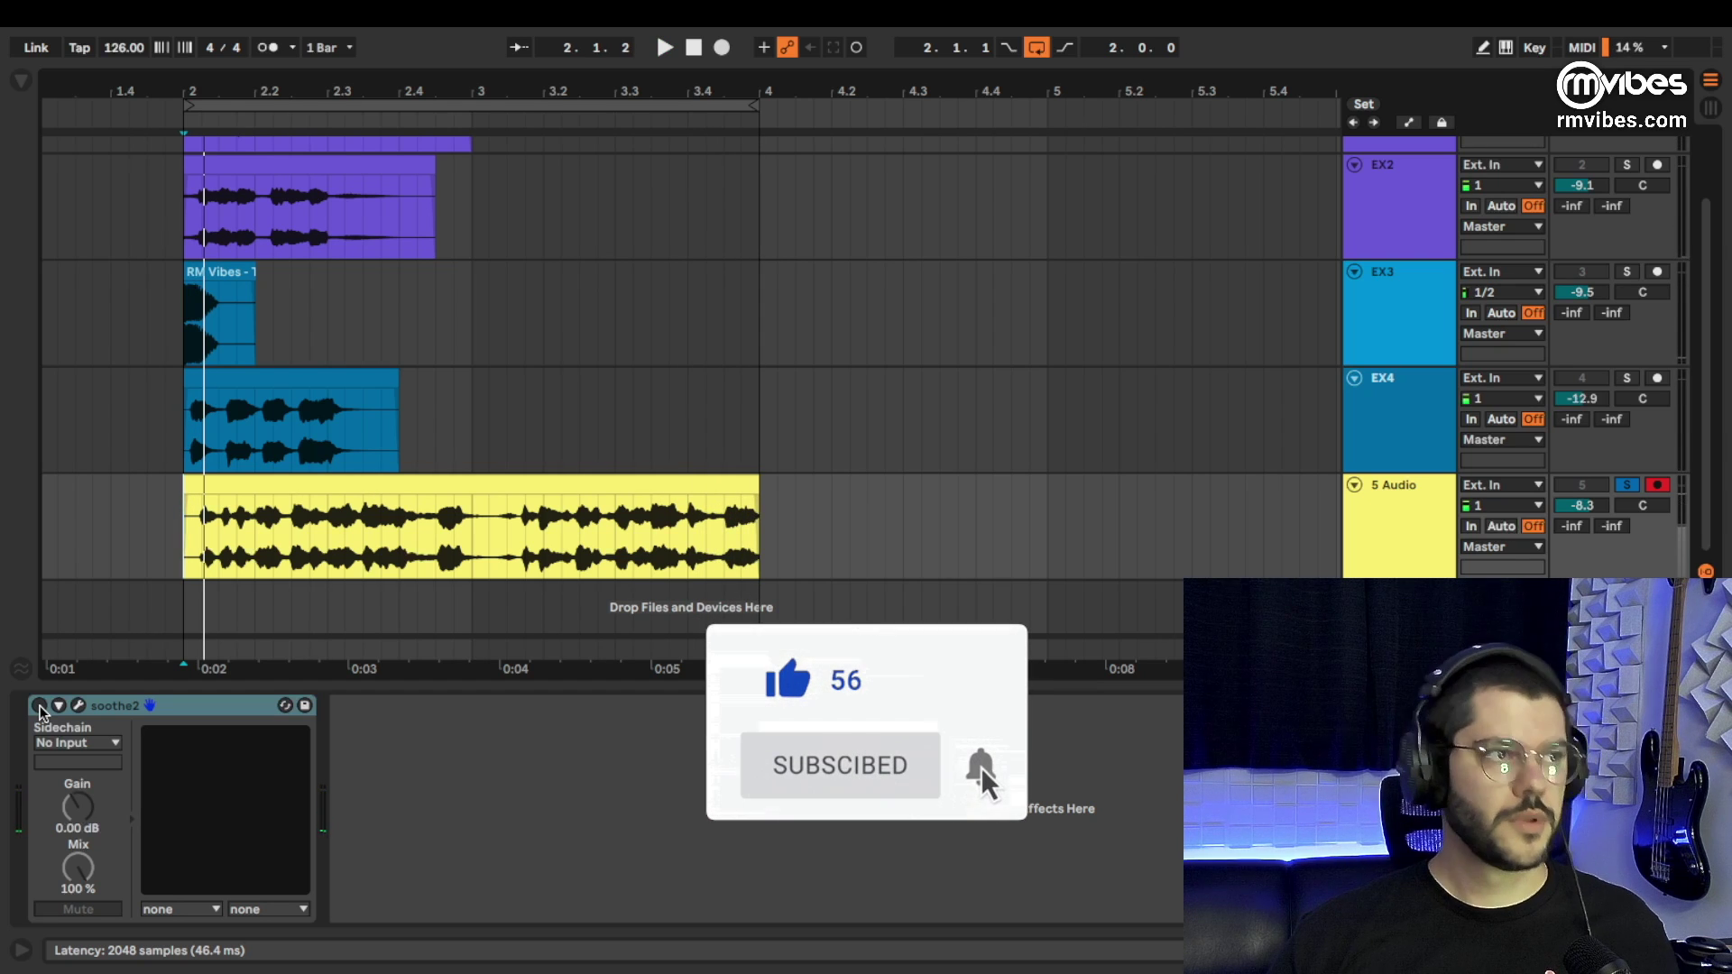
# Switch on and open soothe2 on 5 Audio, audition it without delta, set depth to 11.0 and re-enable delta.
pyautogui.click(39, 706)
pyautogui.click(78, 705)
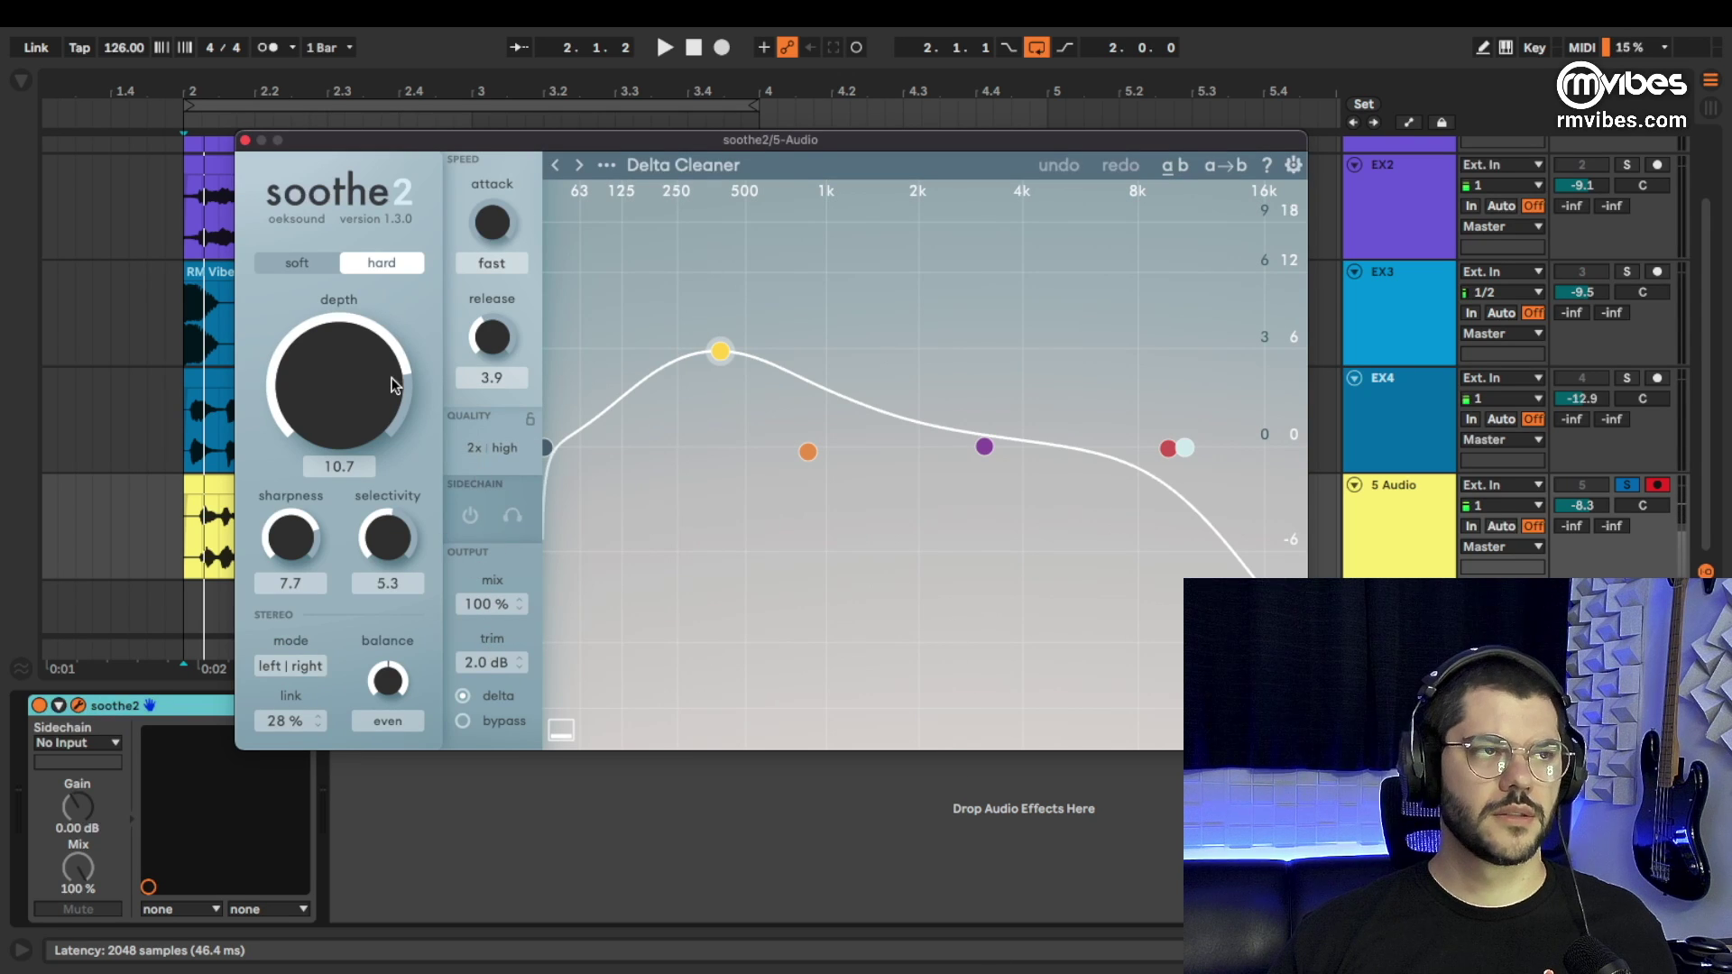
pyautogui.click(462, 694)
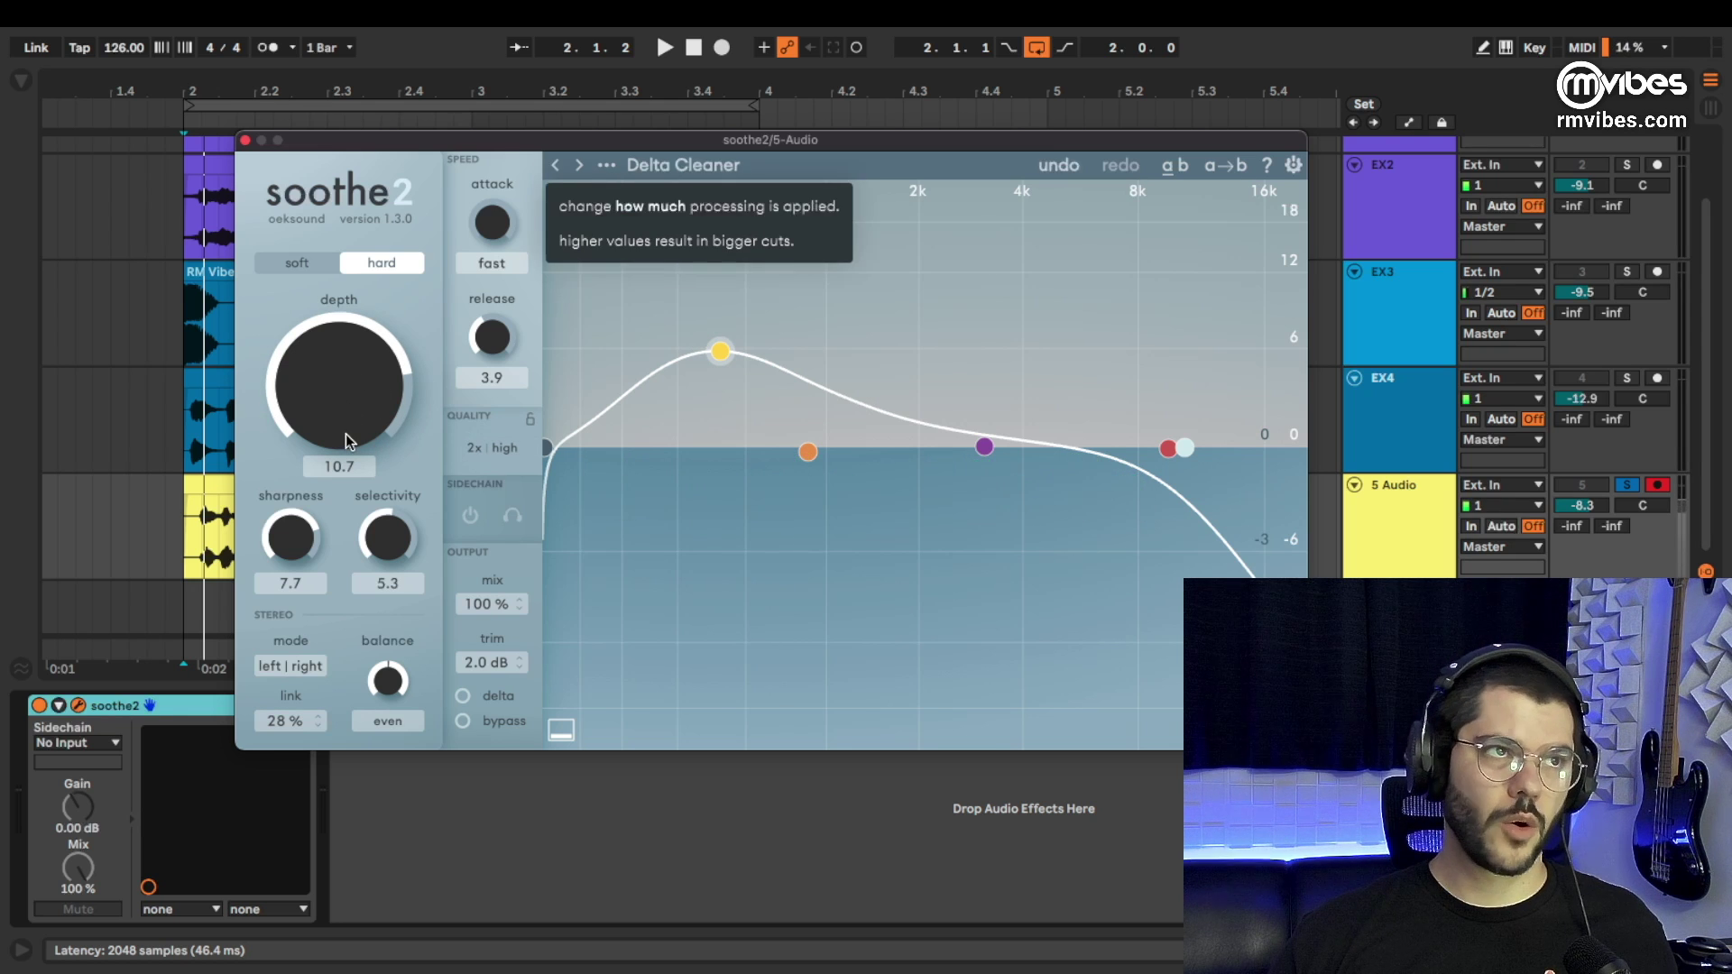
pyautogui.press('space')
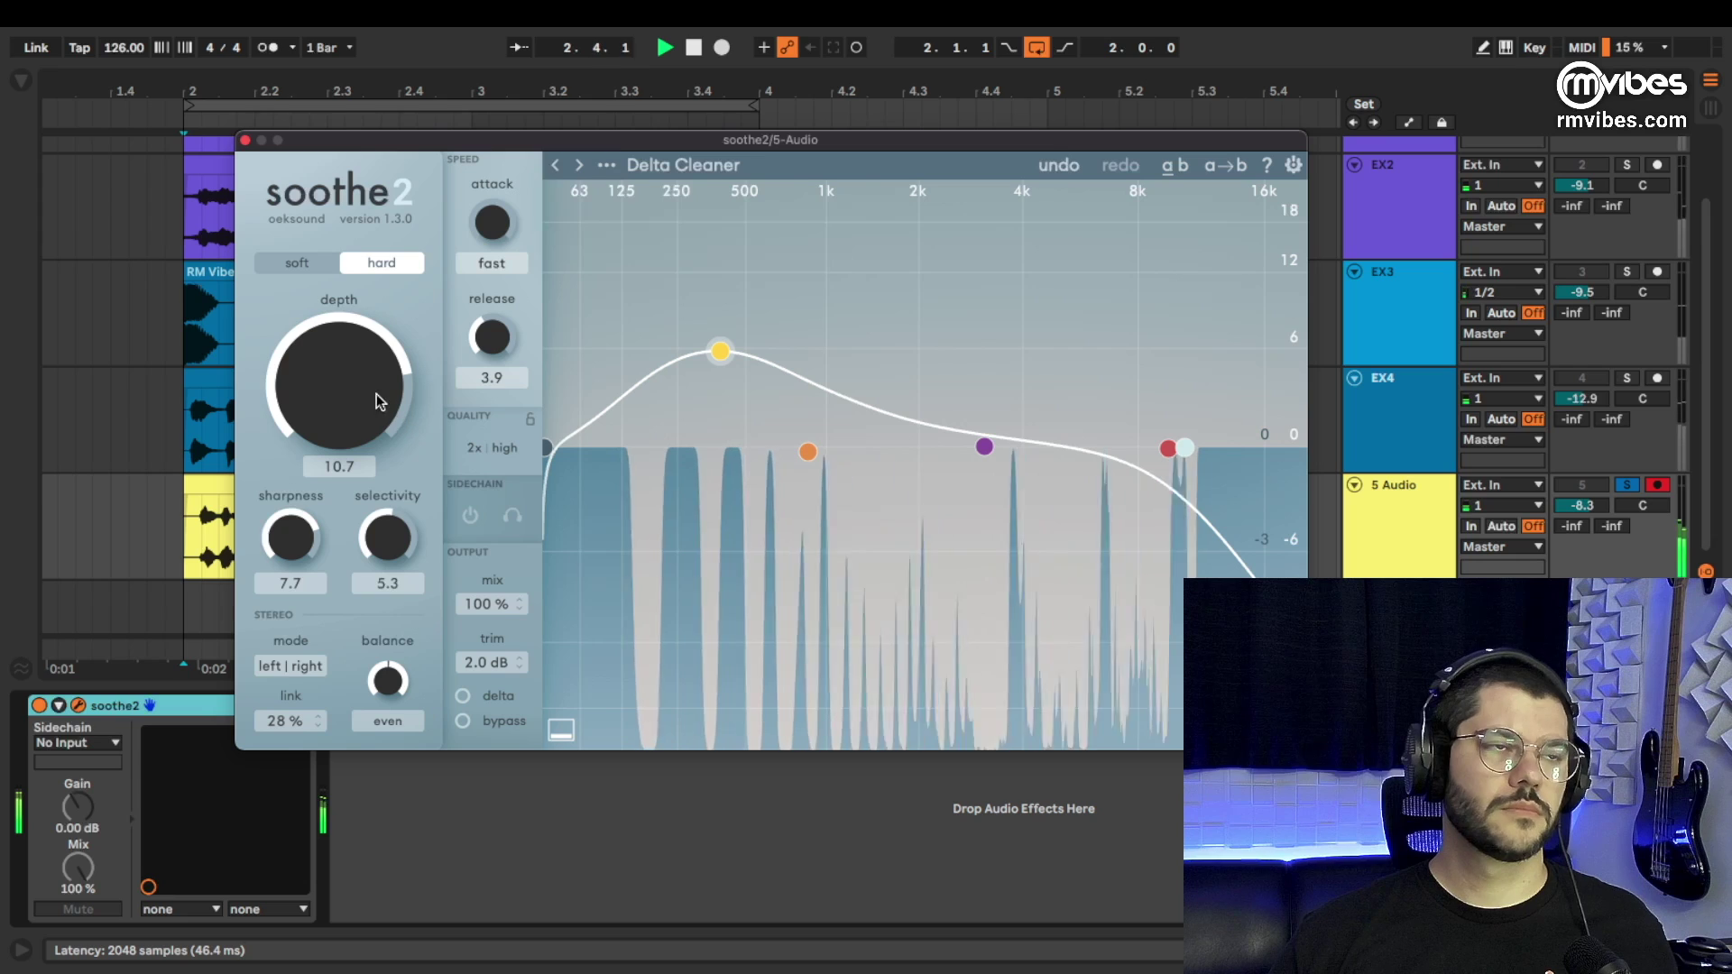
pyautogui.moveTo(362, 423); pyautogui.dragTo(369, 412)
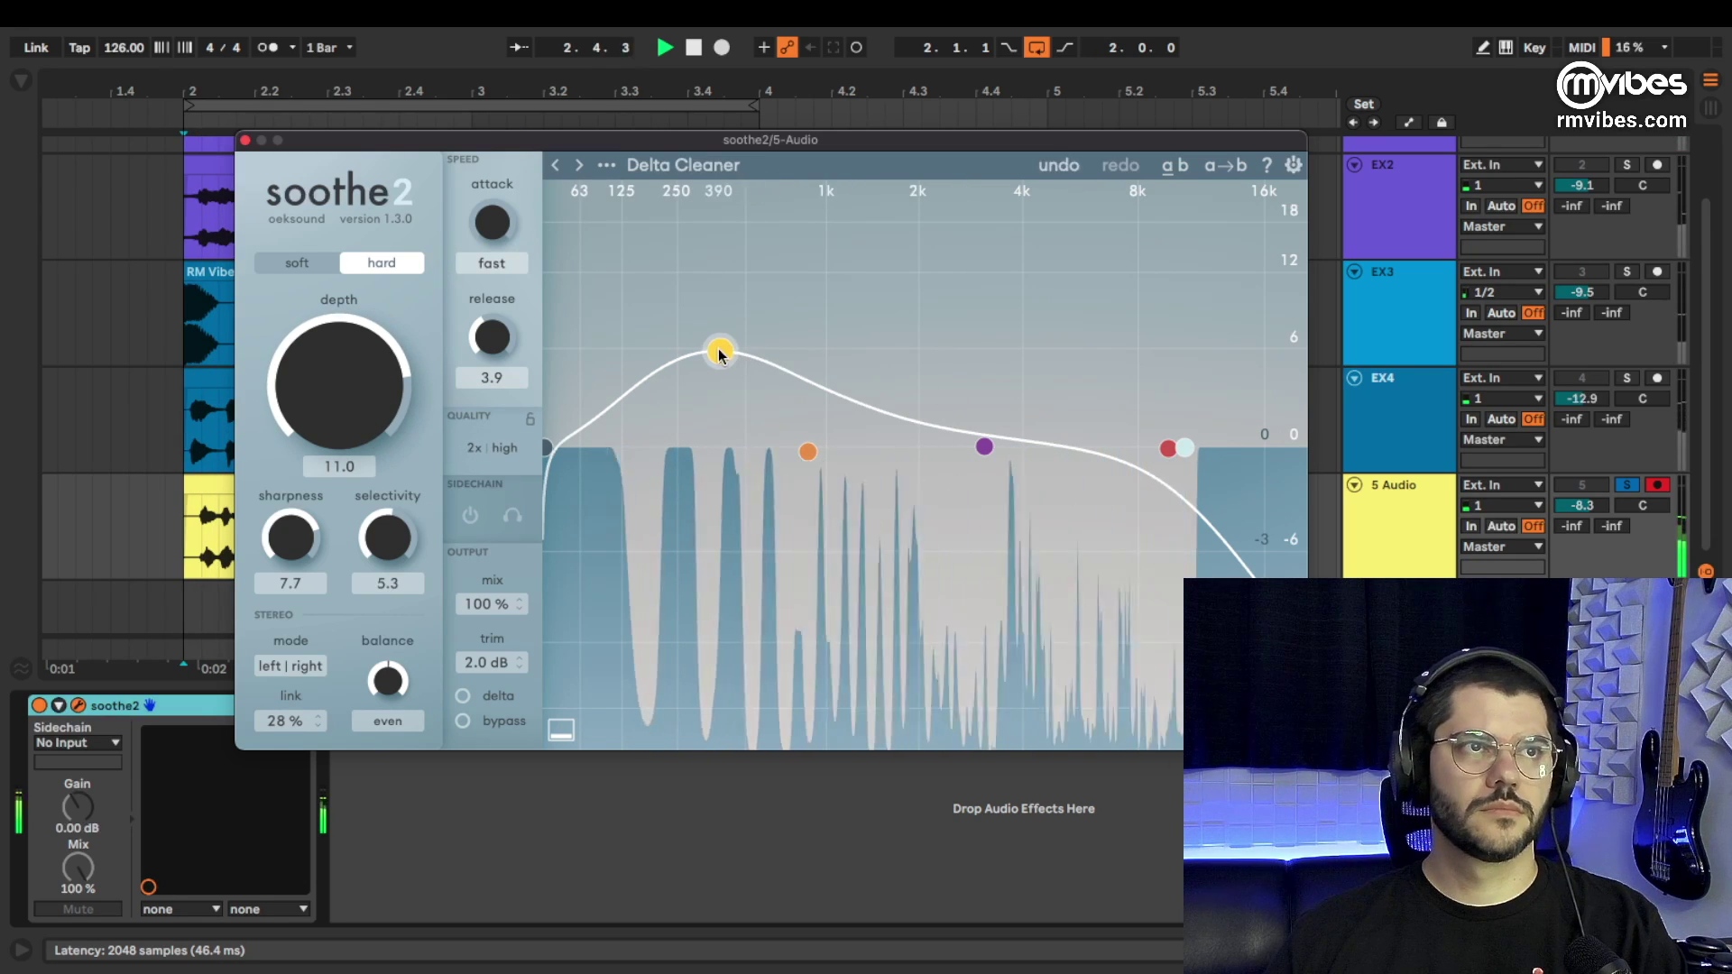
pyautogui.click(464, 696)
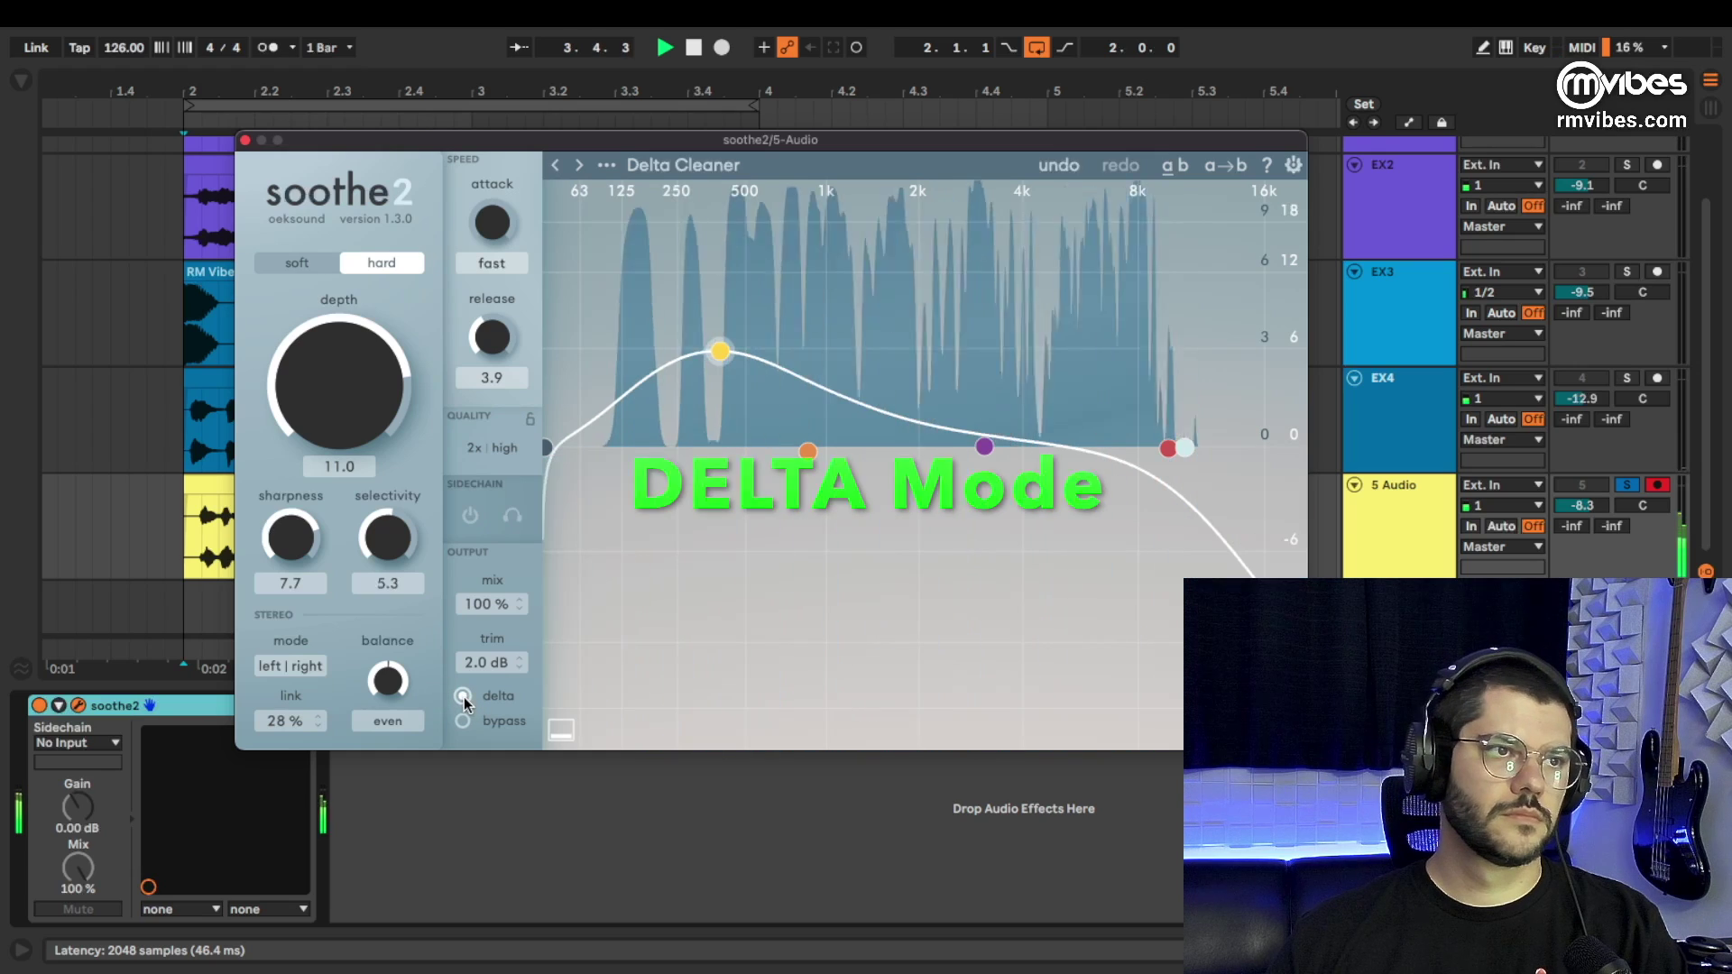
# Move the plugin window off the device chain and compare the loop with soothe2 off and on.
pyautogui.moveTo(413, 137); pyautogui.dragTo(639, 186)
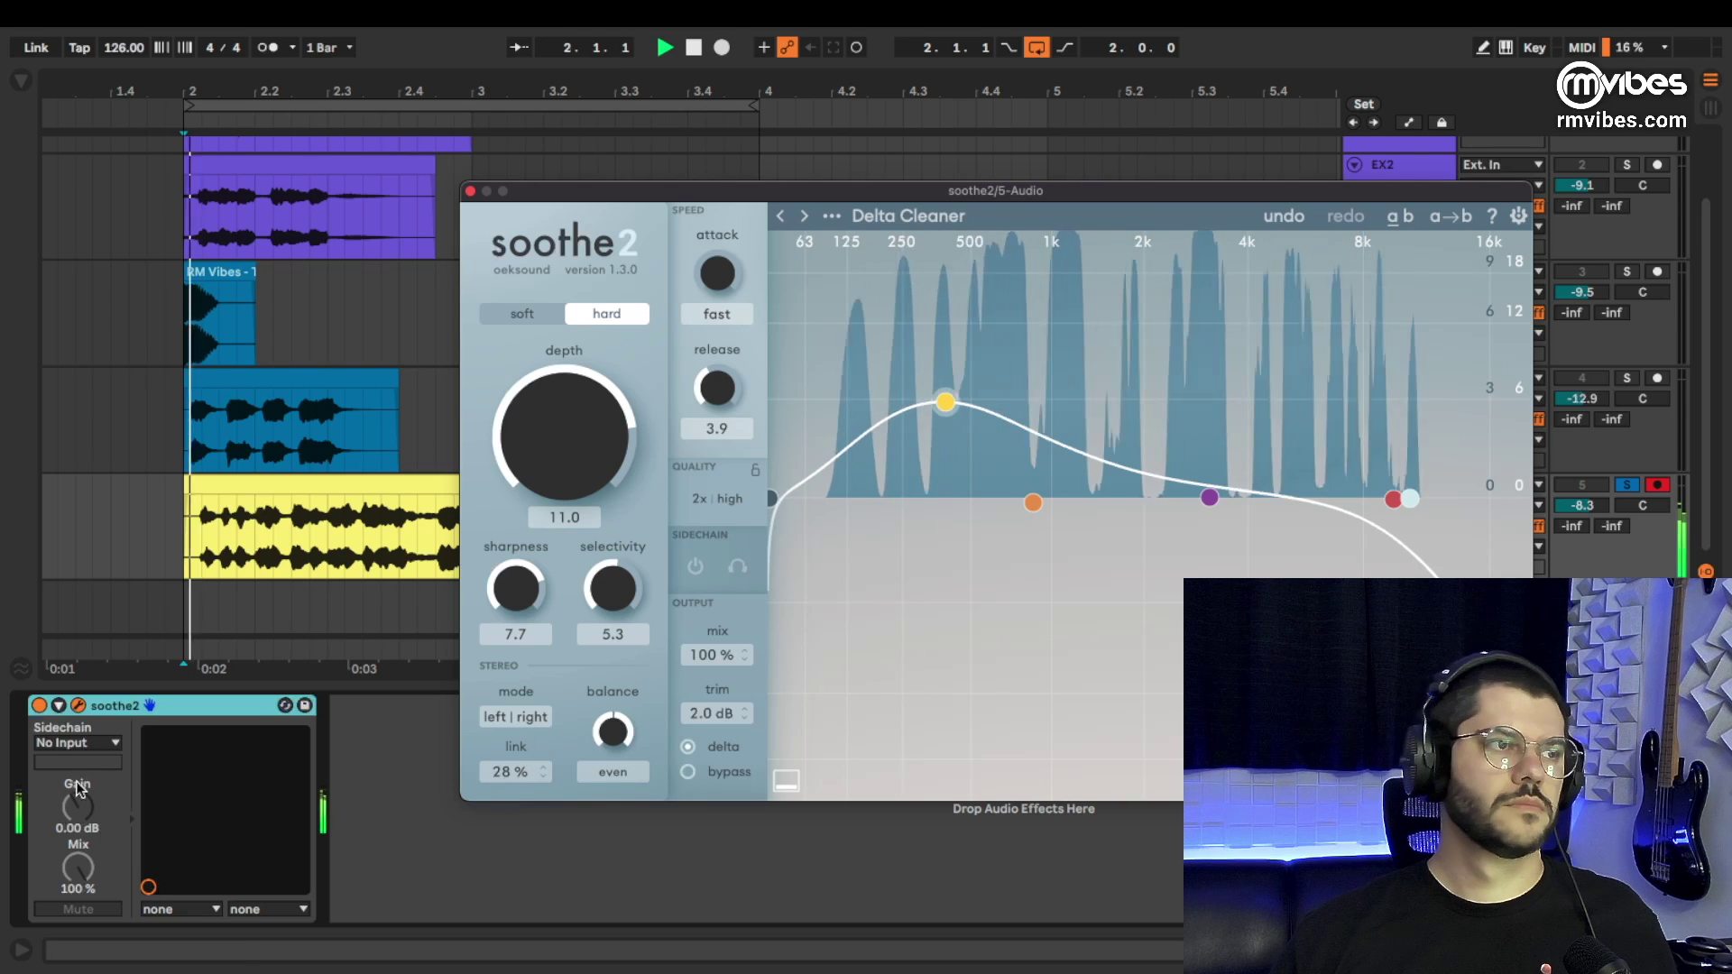
pyautogui.click(38, 703)
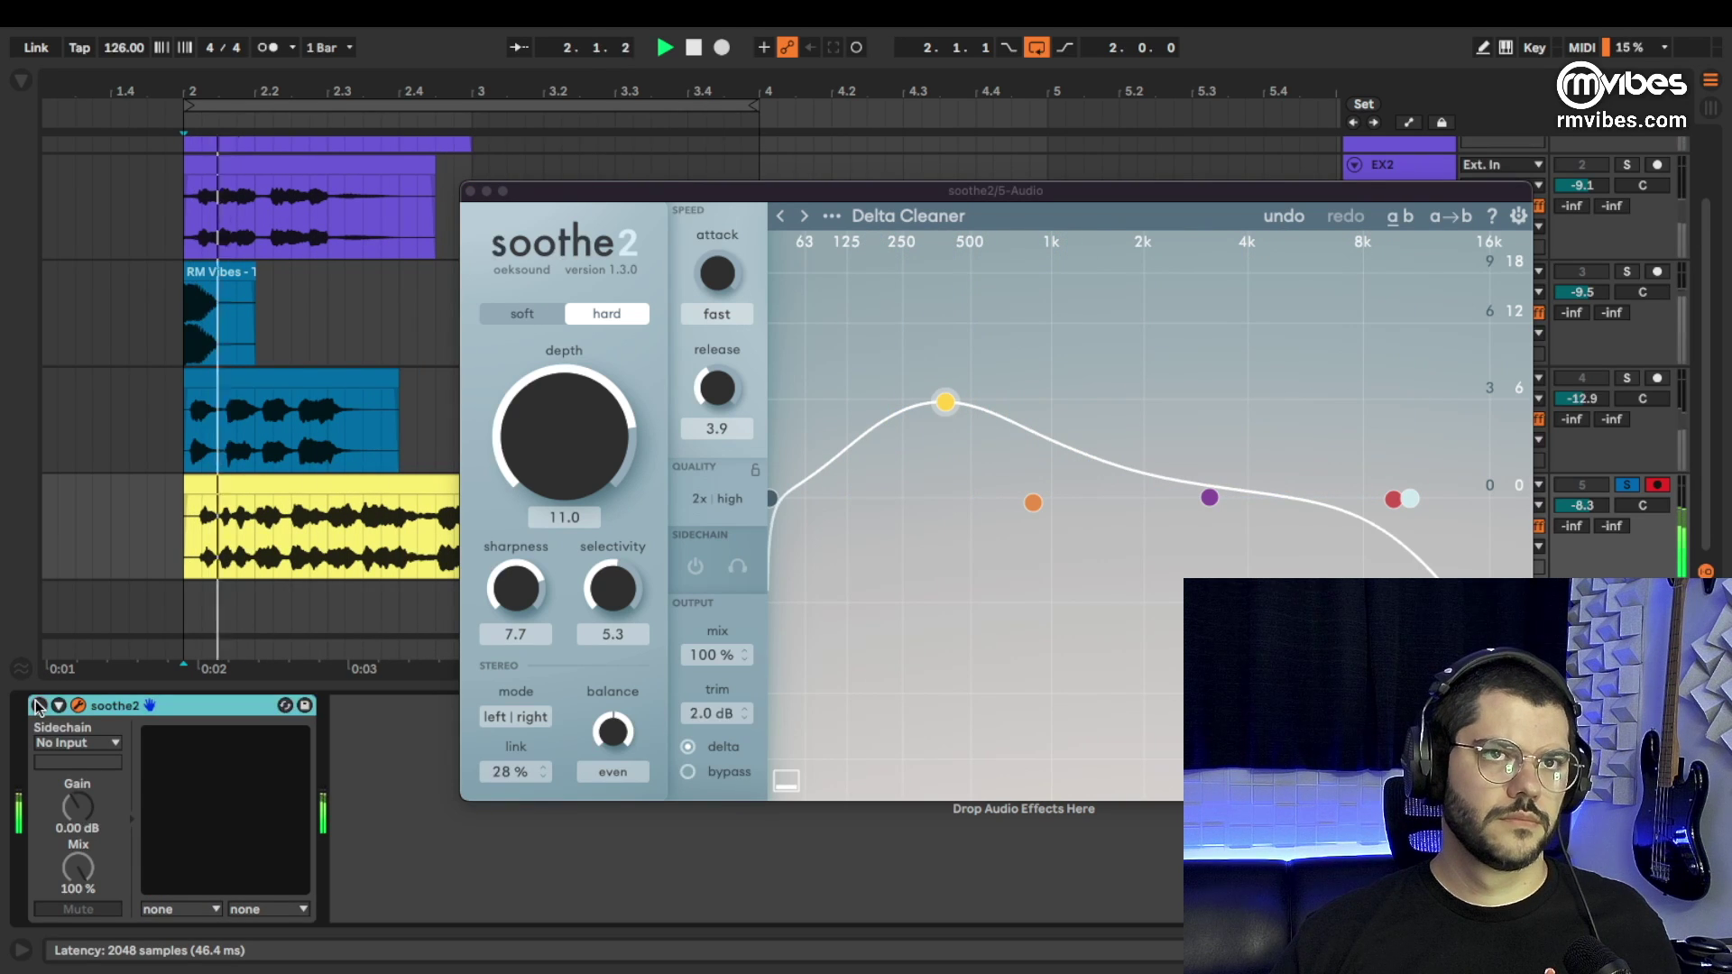
pyautogui.click(39, 704)
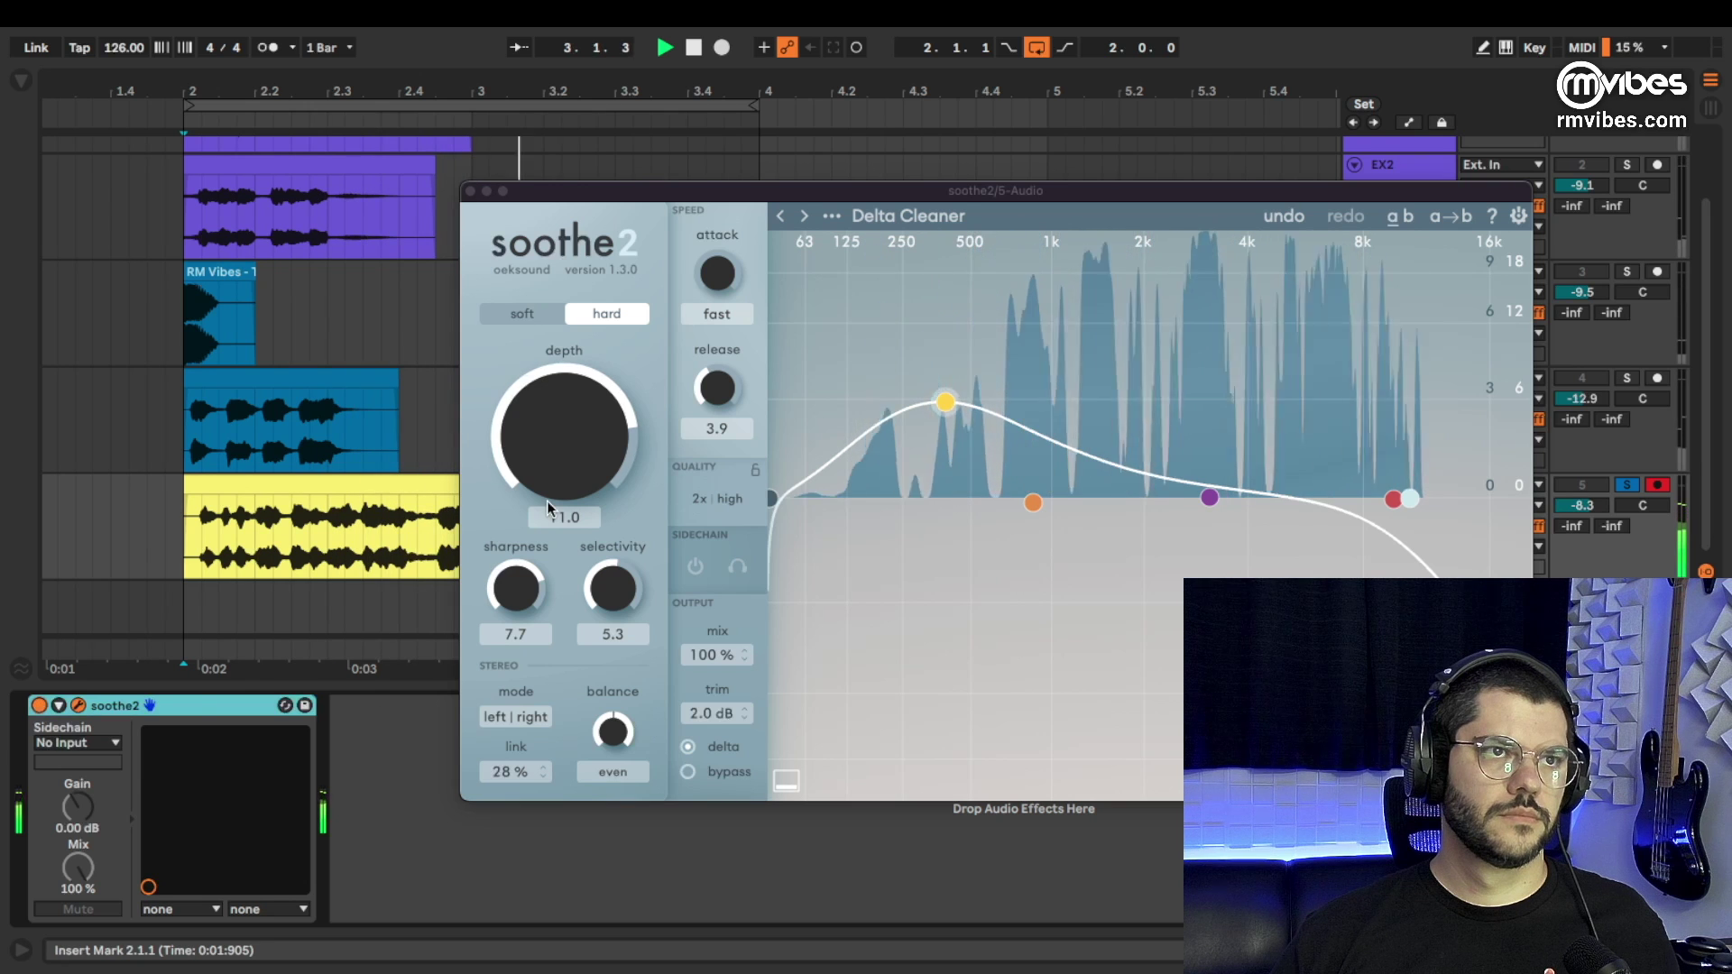
# Set soothe2's depth to 9.0, sharpness to 8.4 and selectivity to 7.3 while the loop plays.
pyautogui.moveTo(574, 456); pyautogui.dragTo(570, 470)
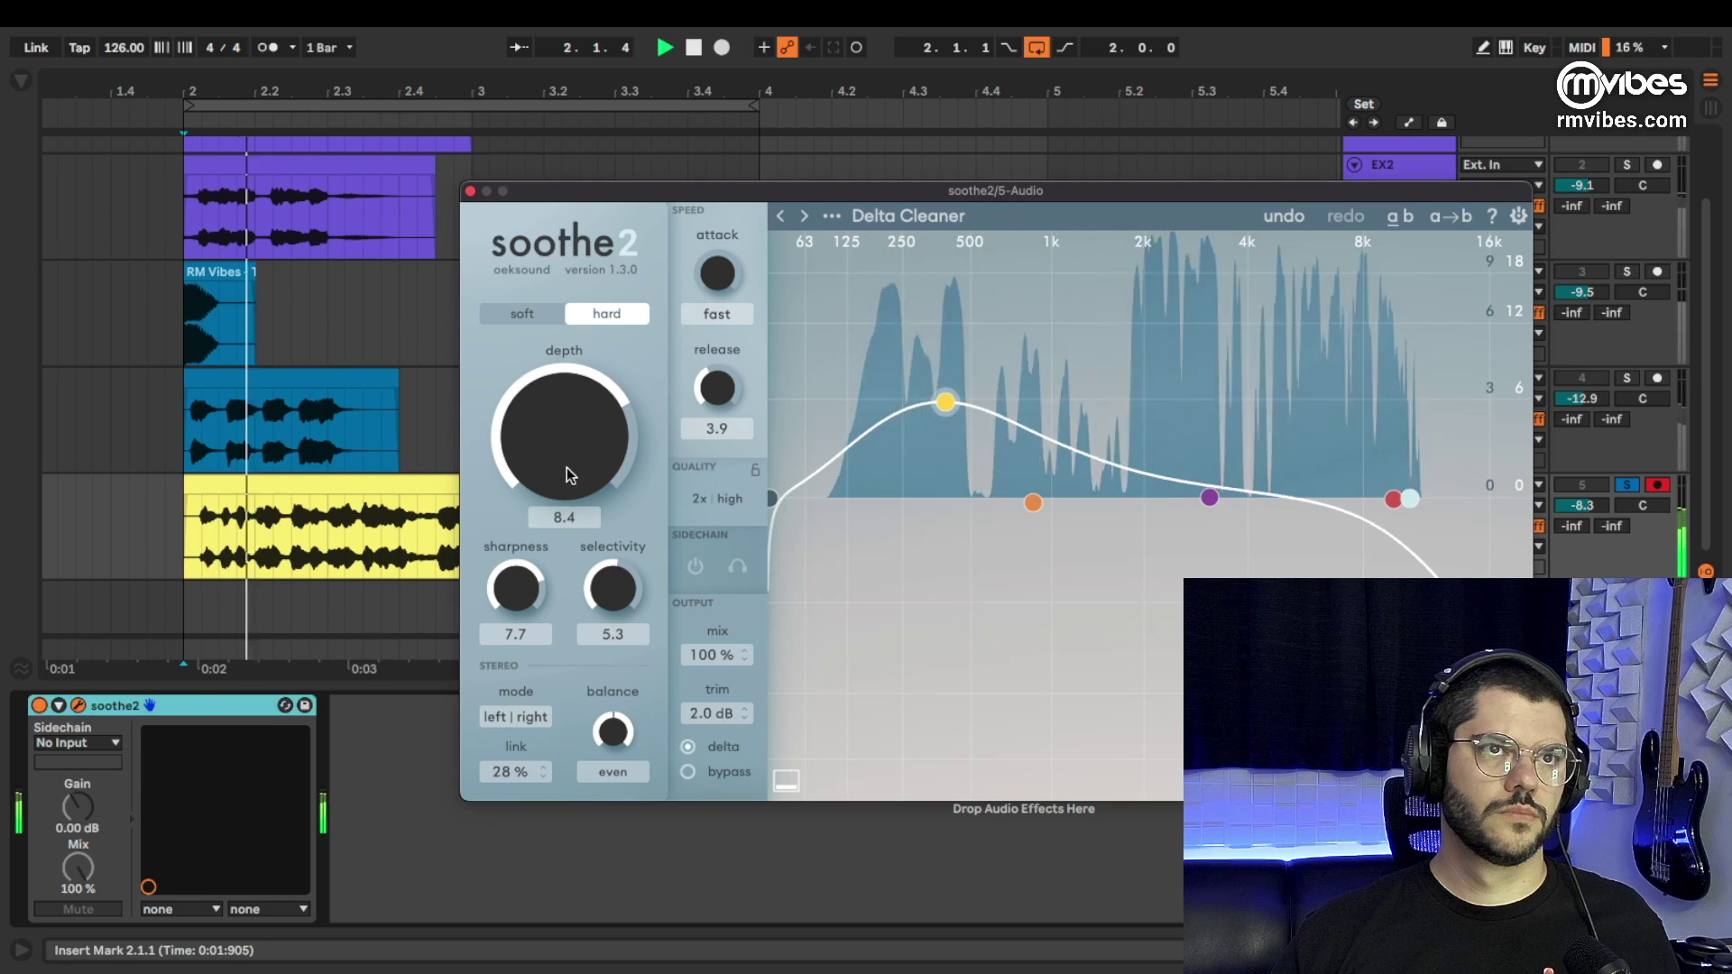
pyautogui.moveTo(544, 566); pyautogui.dragTo(619, 881)
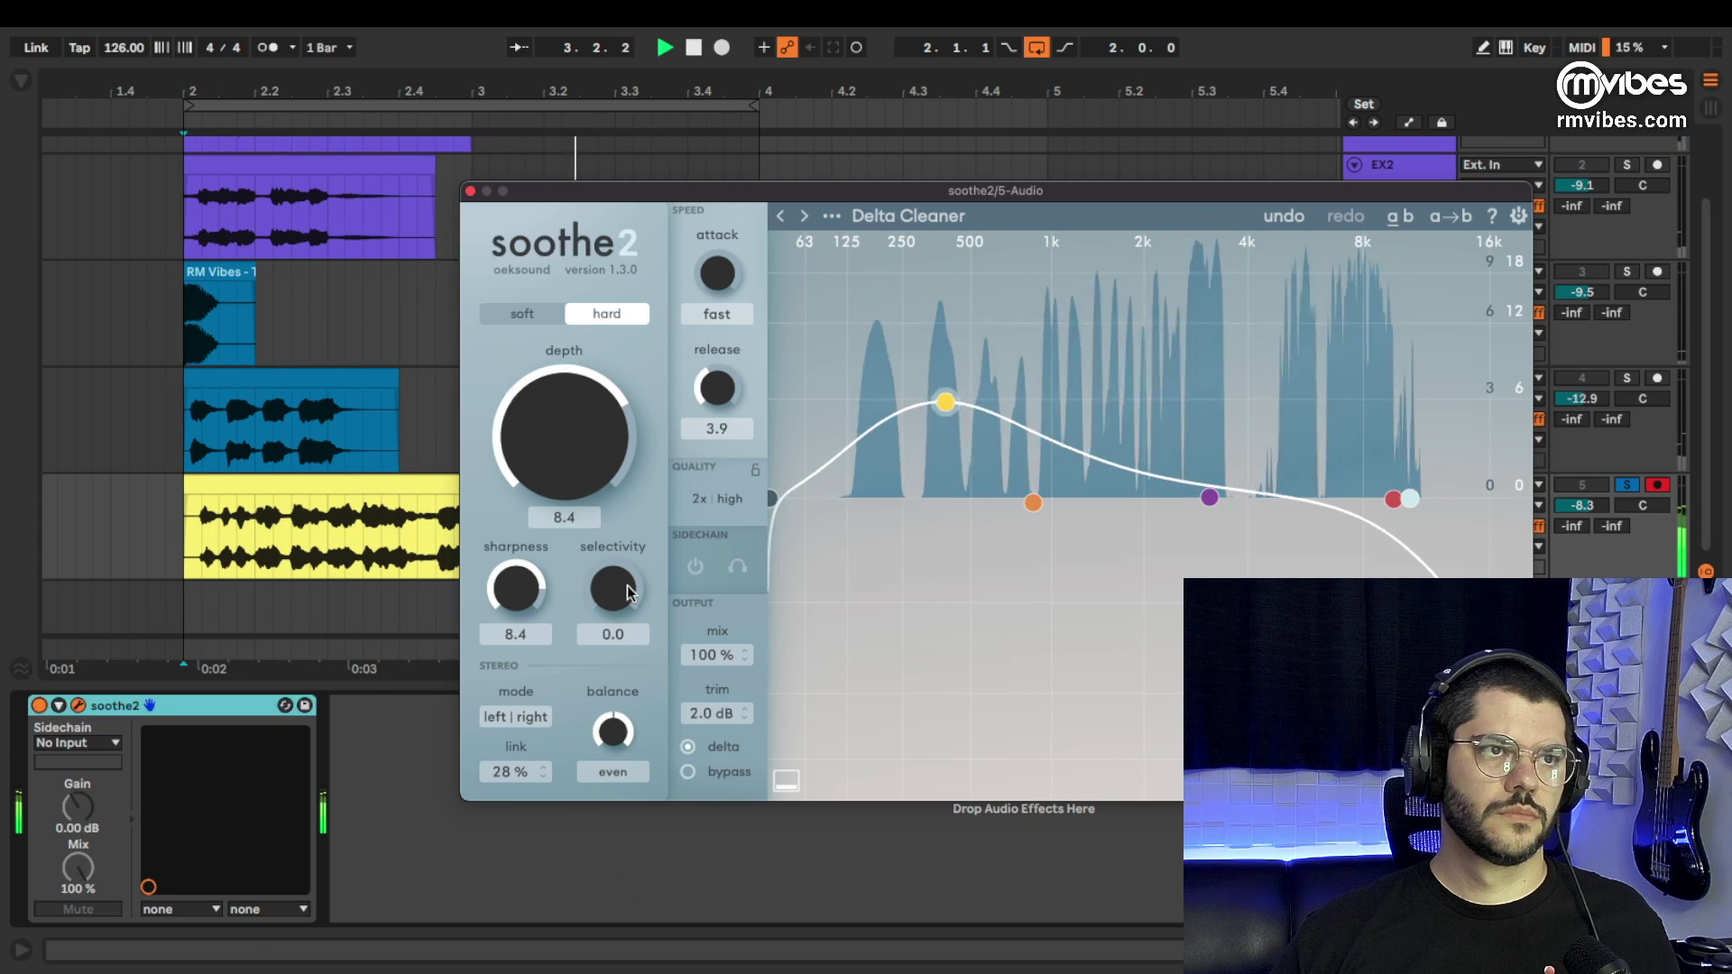
pyautogui.moveTo(622, 570); pyautogui.dragTo(648, 312)
pyautogui.moveTo(572, 410); pyautogui.dragTo(658, 588)
pyautogui.moveTo(576, 426)
pyautogui.mouseDown()
pyautogui.moveTo(583, 403)
pyautogui.moveTo(574, 433)
pyautogui.mouseUp()
# Lower the frequency of soothe2's low-mid band 1 peak and set the high cut to 8.6 kHz.
pyautogui.moveTo(945, 402); pyautogui.dragTo(910, 397)
pyautogui.moveTo(1410, 497); pyautogui.dragTo(1373, 501)
pyautogui.scroll(2, 1380, 497)
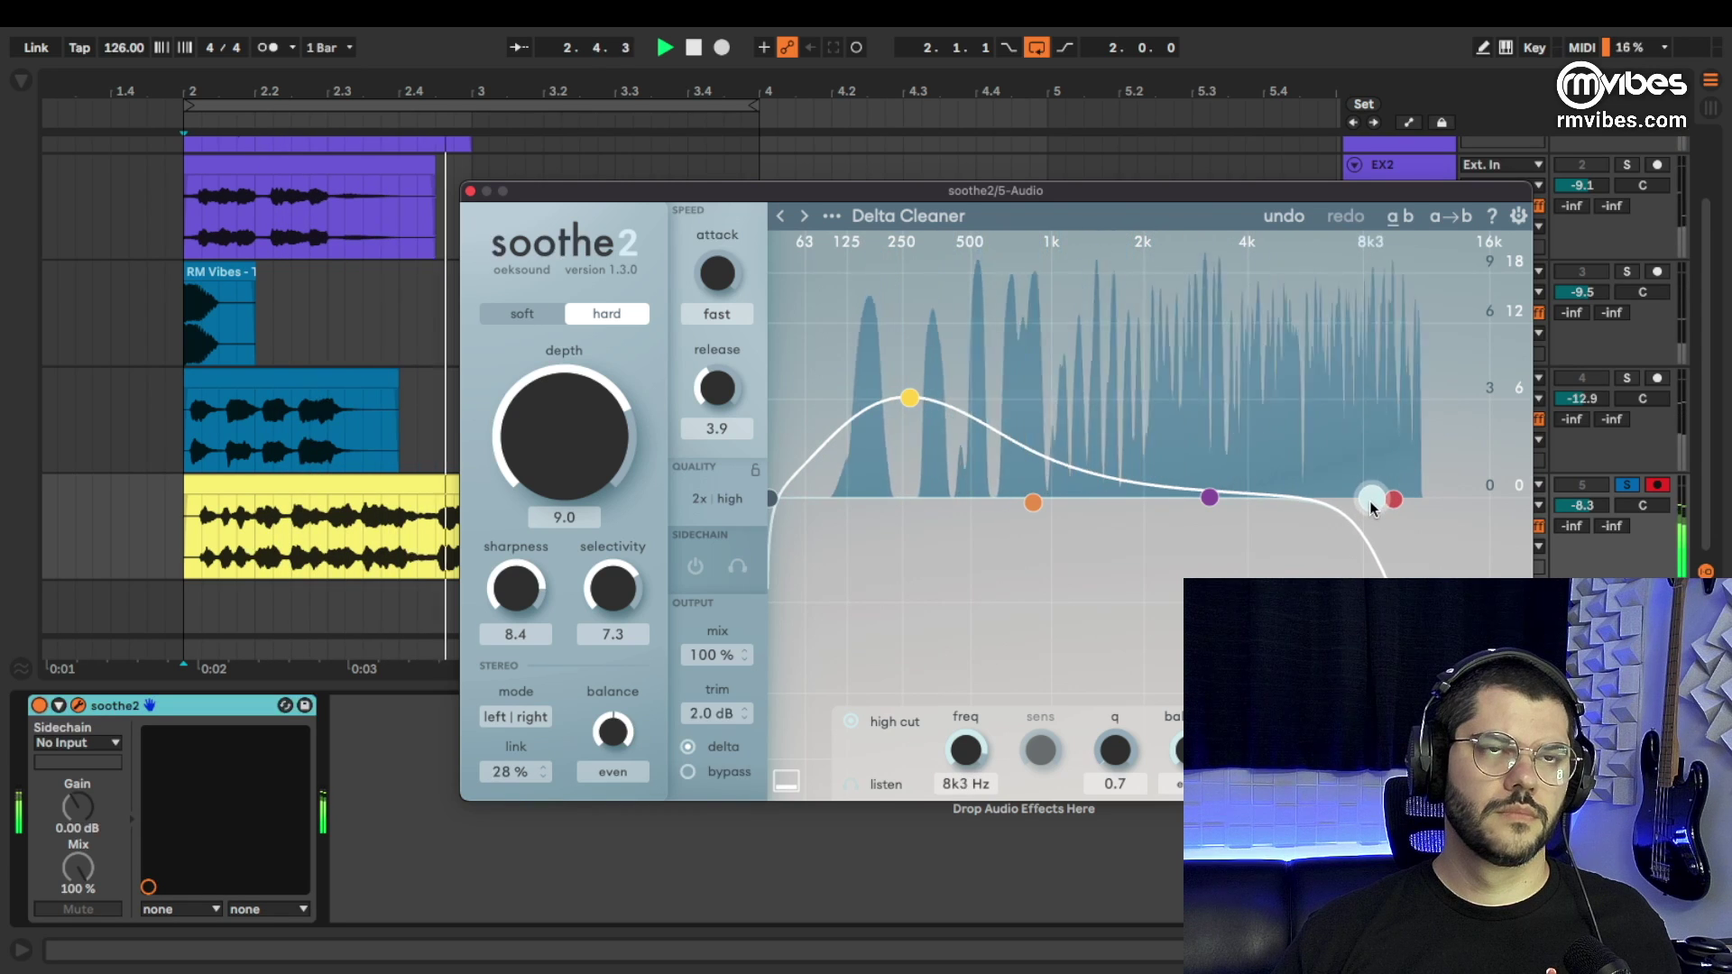
# Compare the loop with soothe2 off and on again, leave it on and close its window.
pyautogui.click(39, 705)
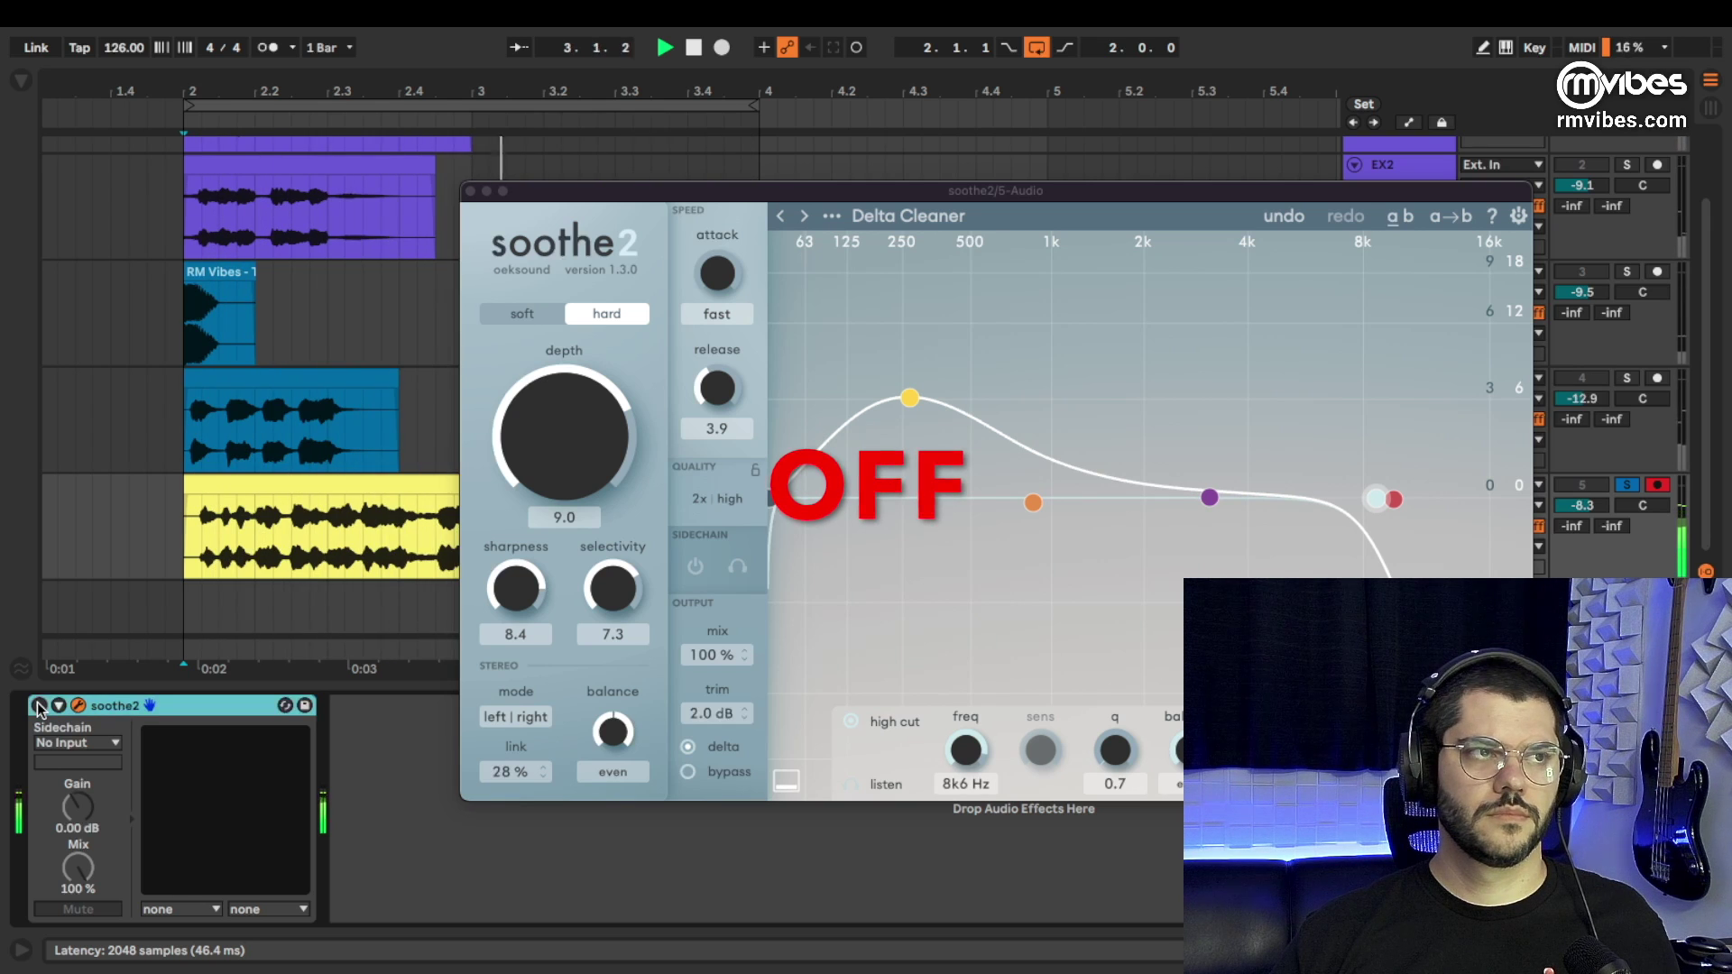
pyautogui.click(39, 704)
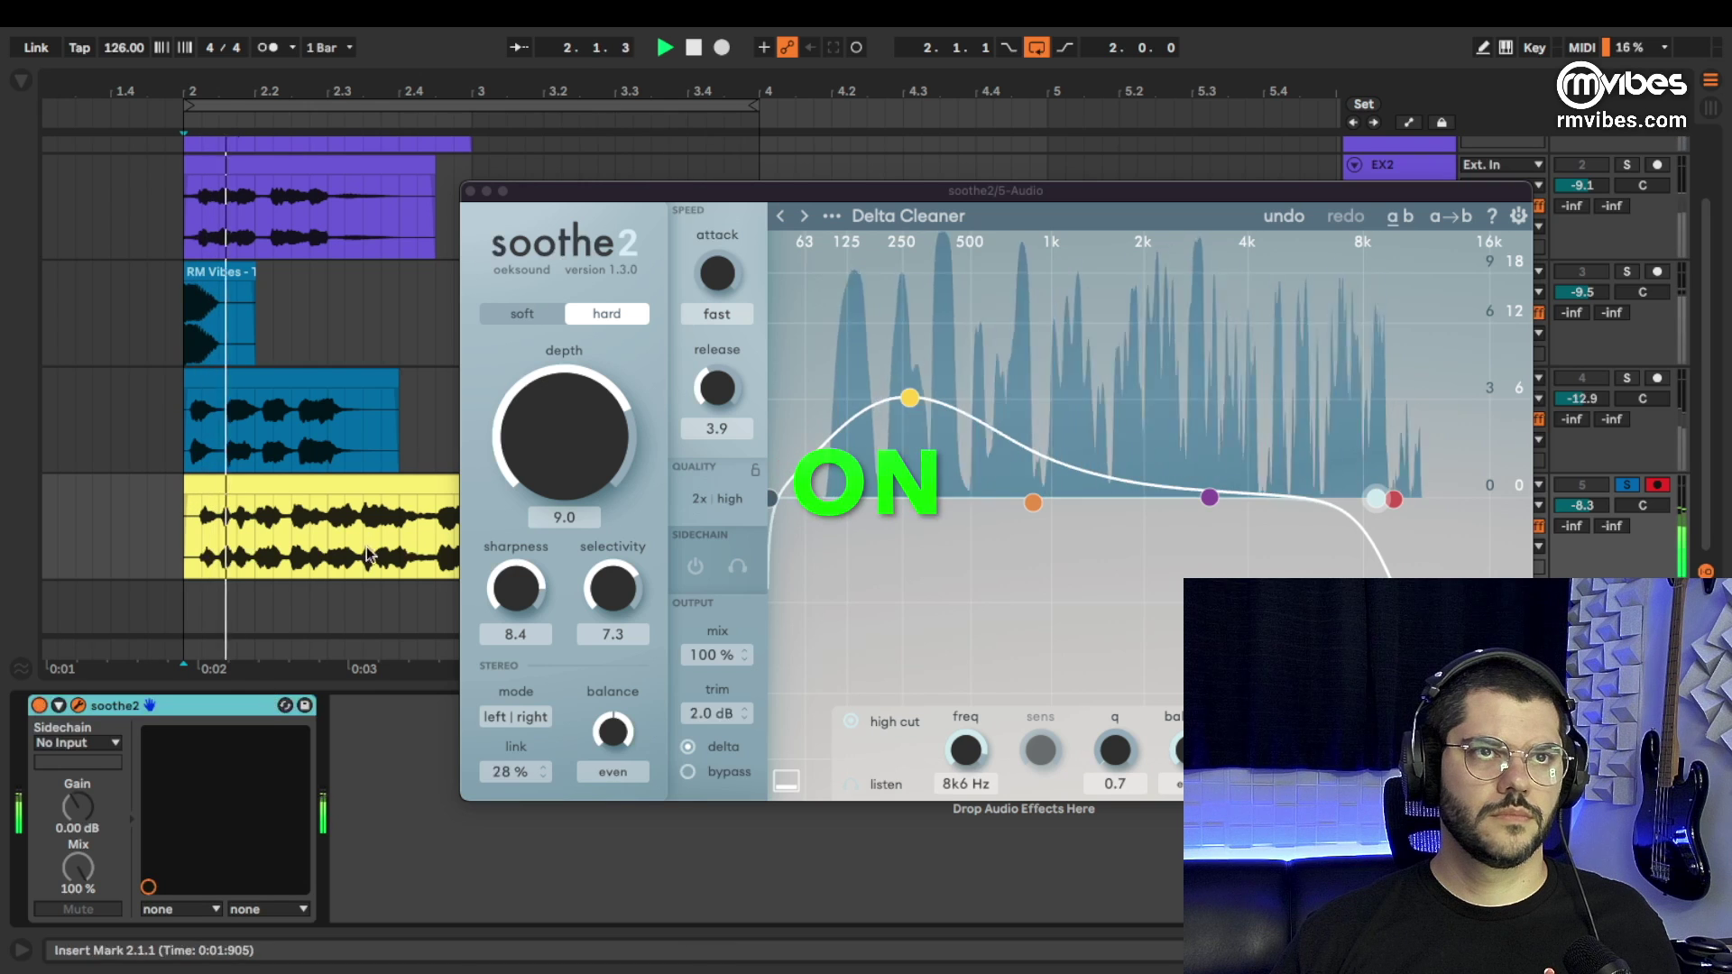
pyautogui.click(470, 192)
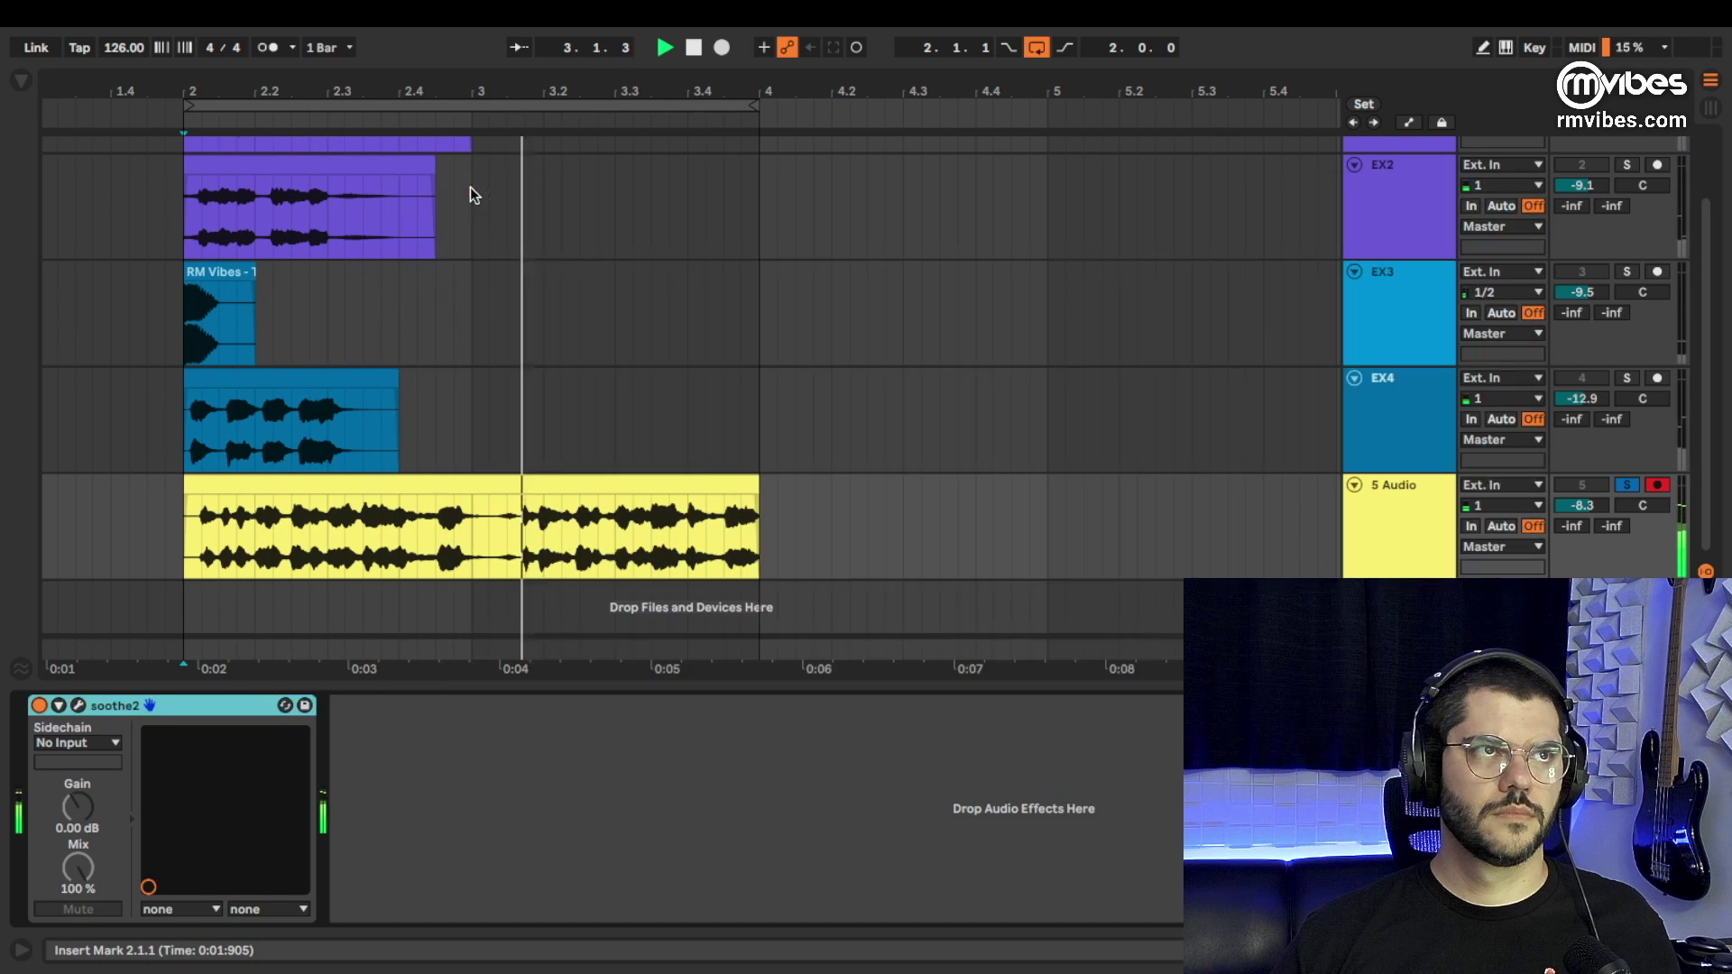
# Add a second soothe2 after the first on 5 Audio, hide the browser and move the plugin window clear.
pyautogui.click(442, 820)
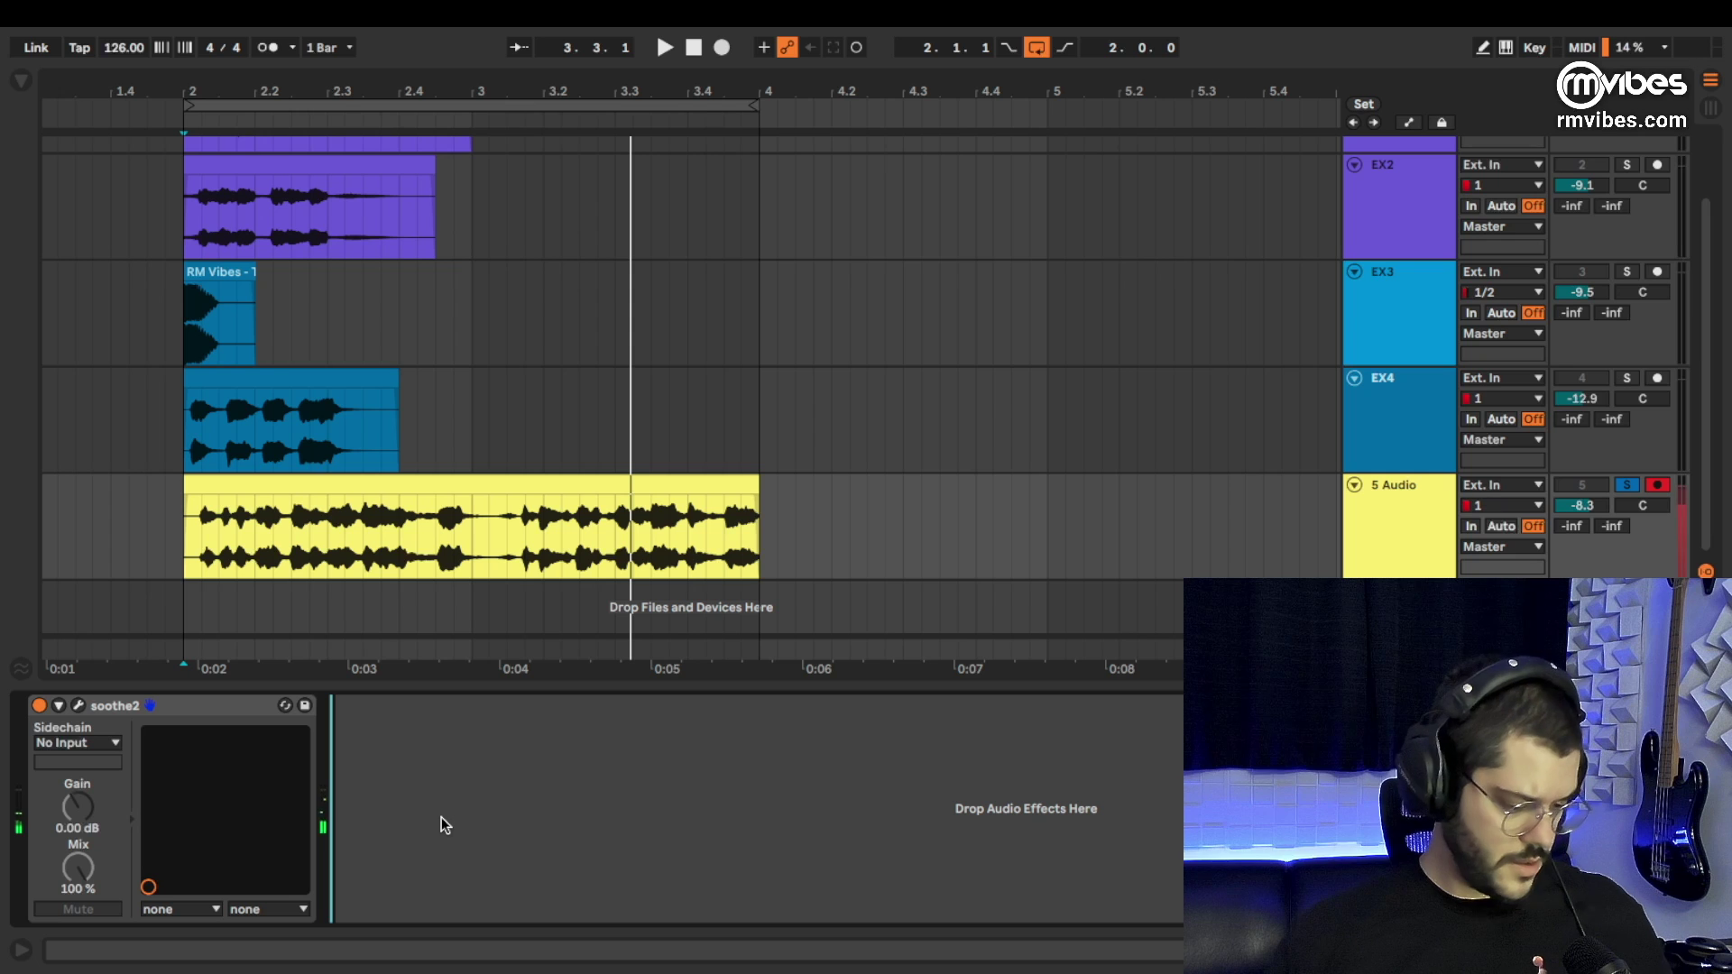
pyautogui.press('Down')
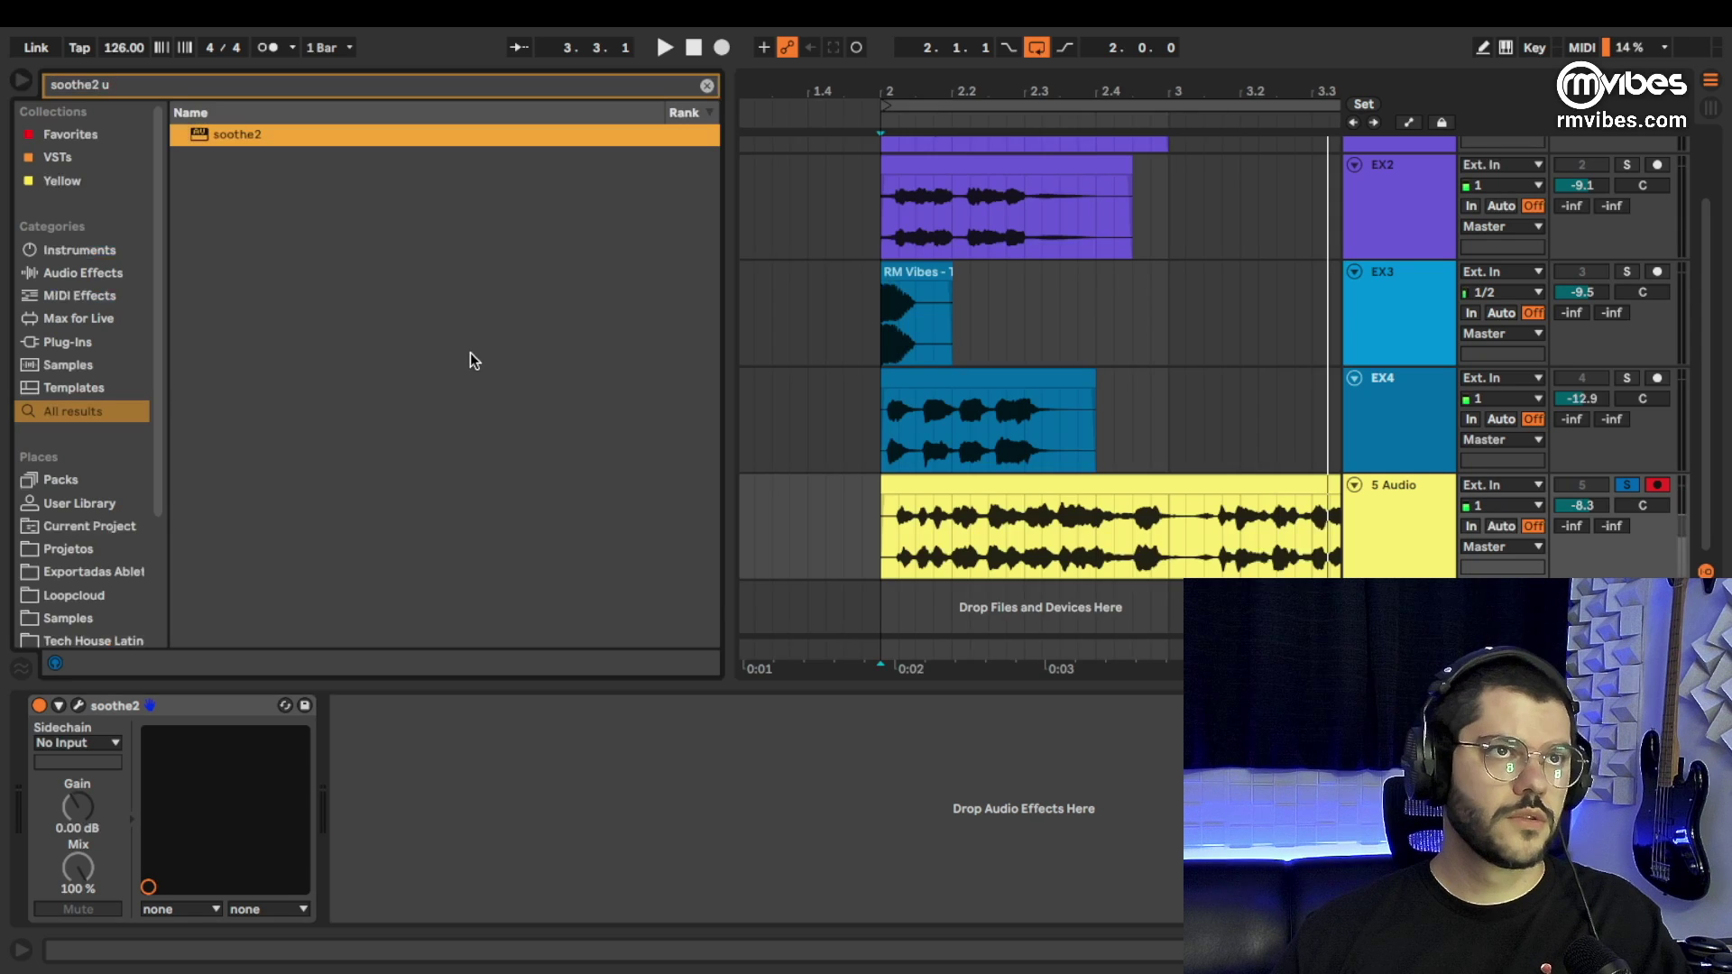
pyautogui.press('Return')
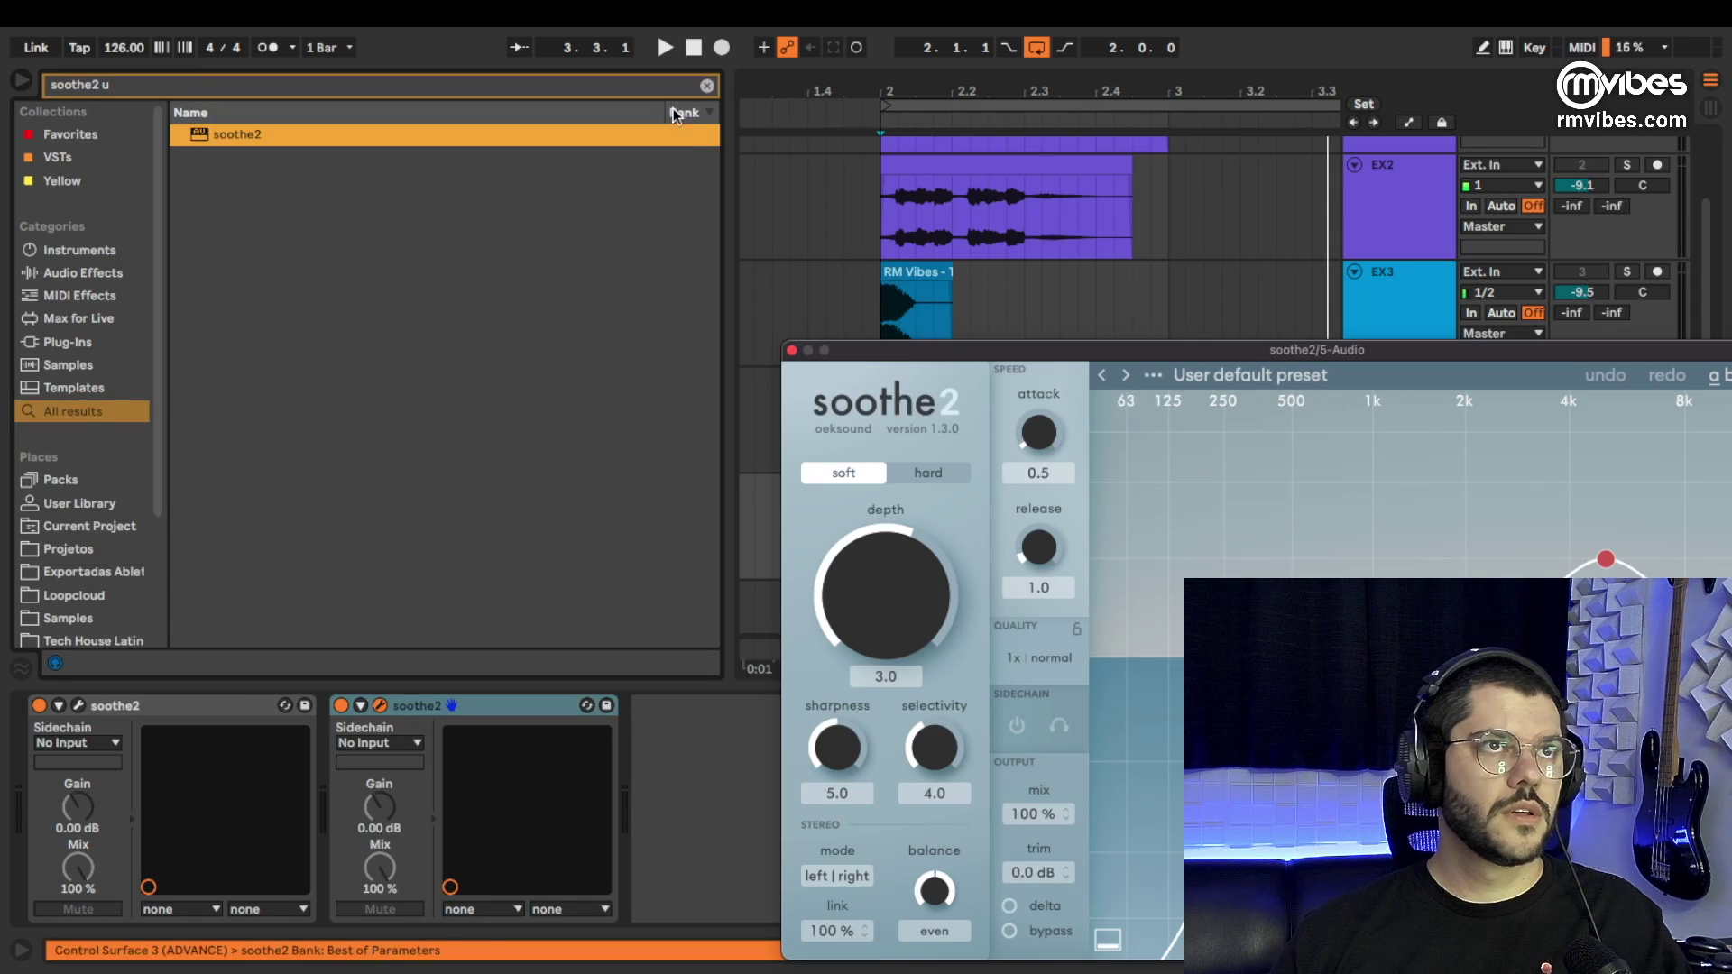
pyautogui.click(710, 86)
pyautogui.click(24, 80)
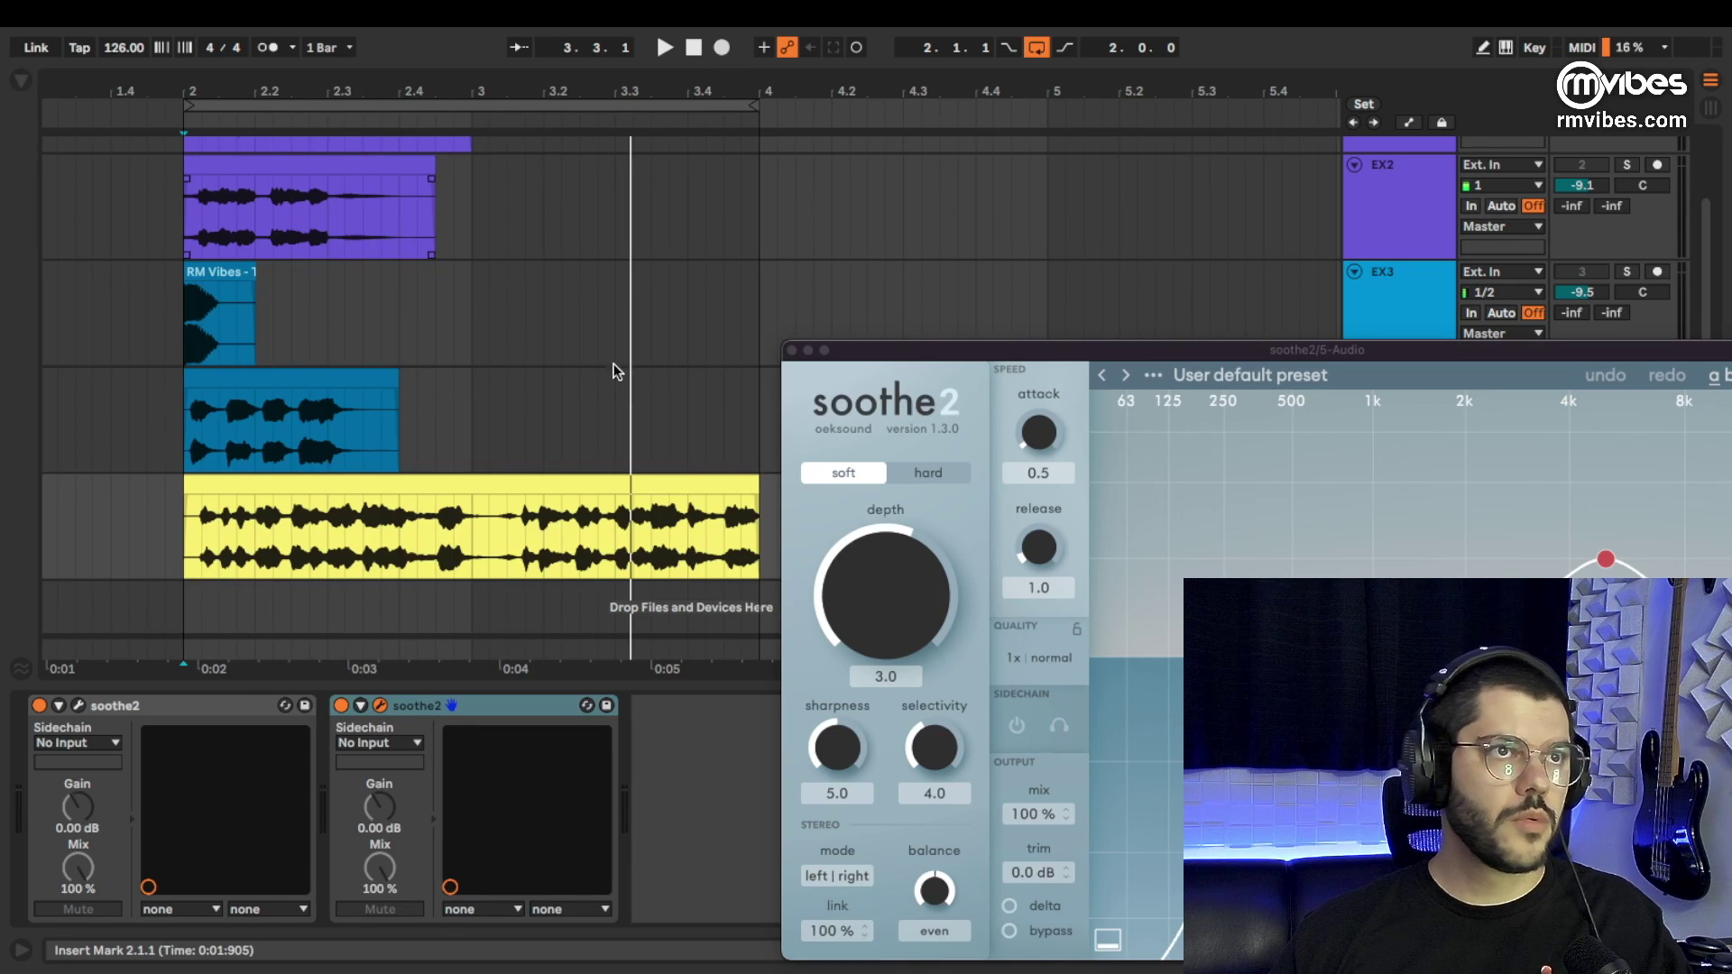
pyautogui.moveTo(906, 349)
pyautogui.mouseDown()
pyautogui.moveTo(743, 165)
pyautogui.moveTo(606, 165)
pyautogui.mouseUp()
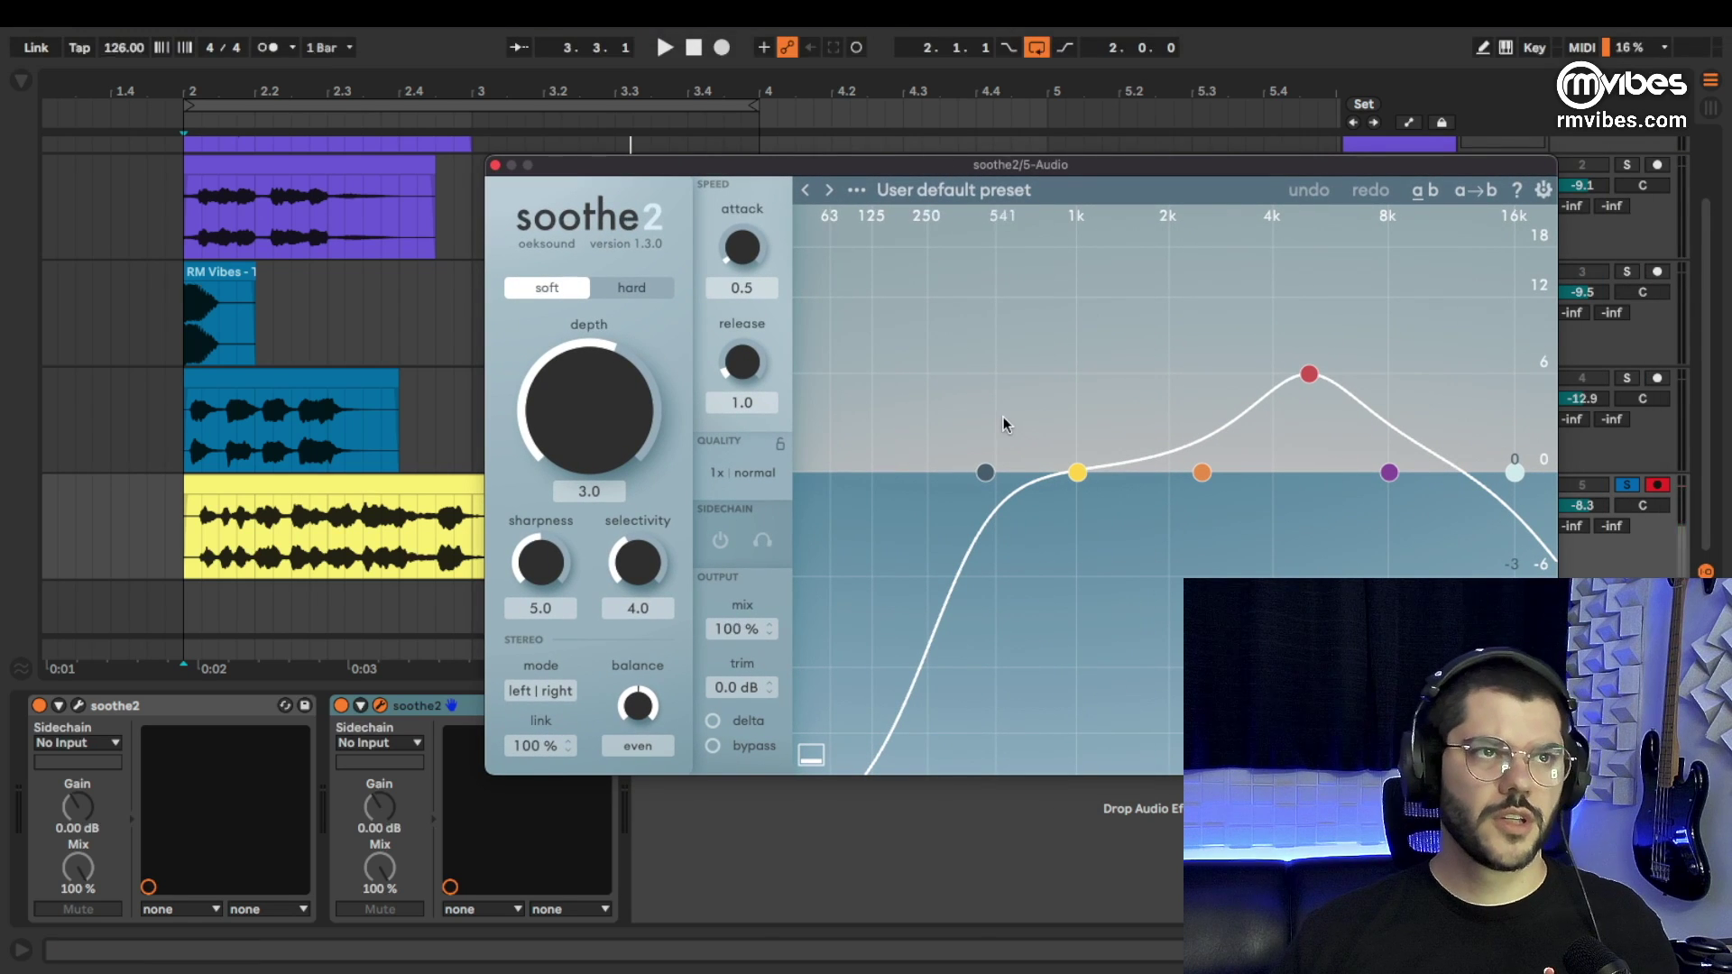
# While soloing the bands, raise the second soothe2's band 3 to 12 dB above 8 kHz and set the low cut to 6.8 kHz.
pyautogui.press('space')
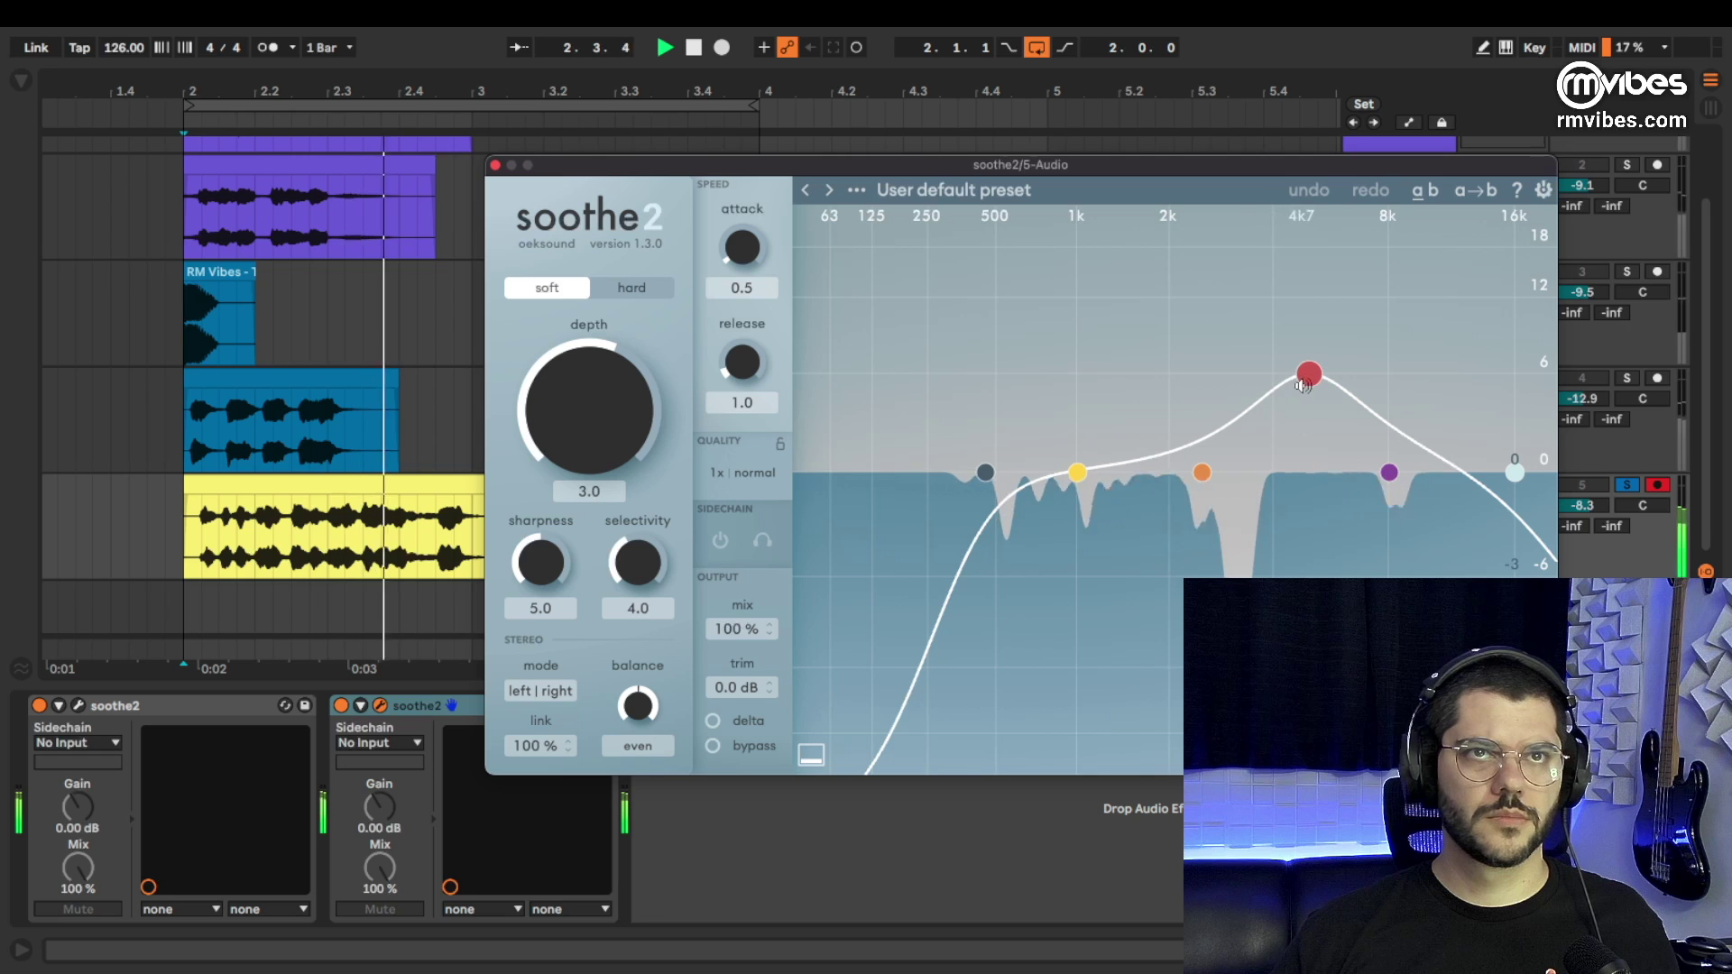
pyautogui.click(875, 757)
pyautogui.moveTo(1334, 377); pyautogui.dragTo(1421, 337)
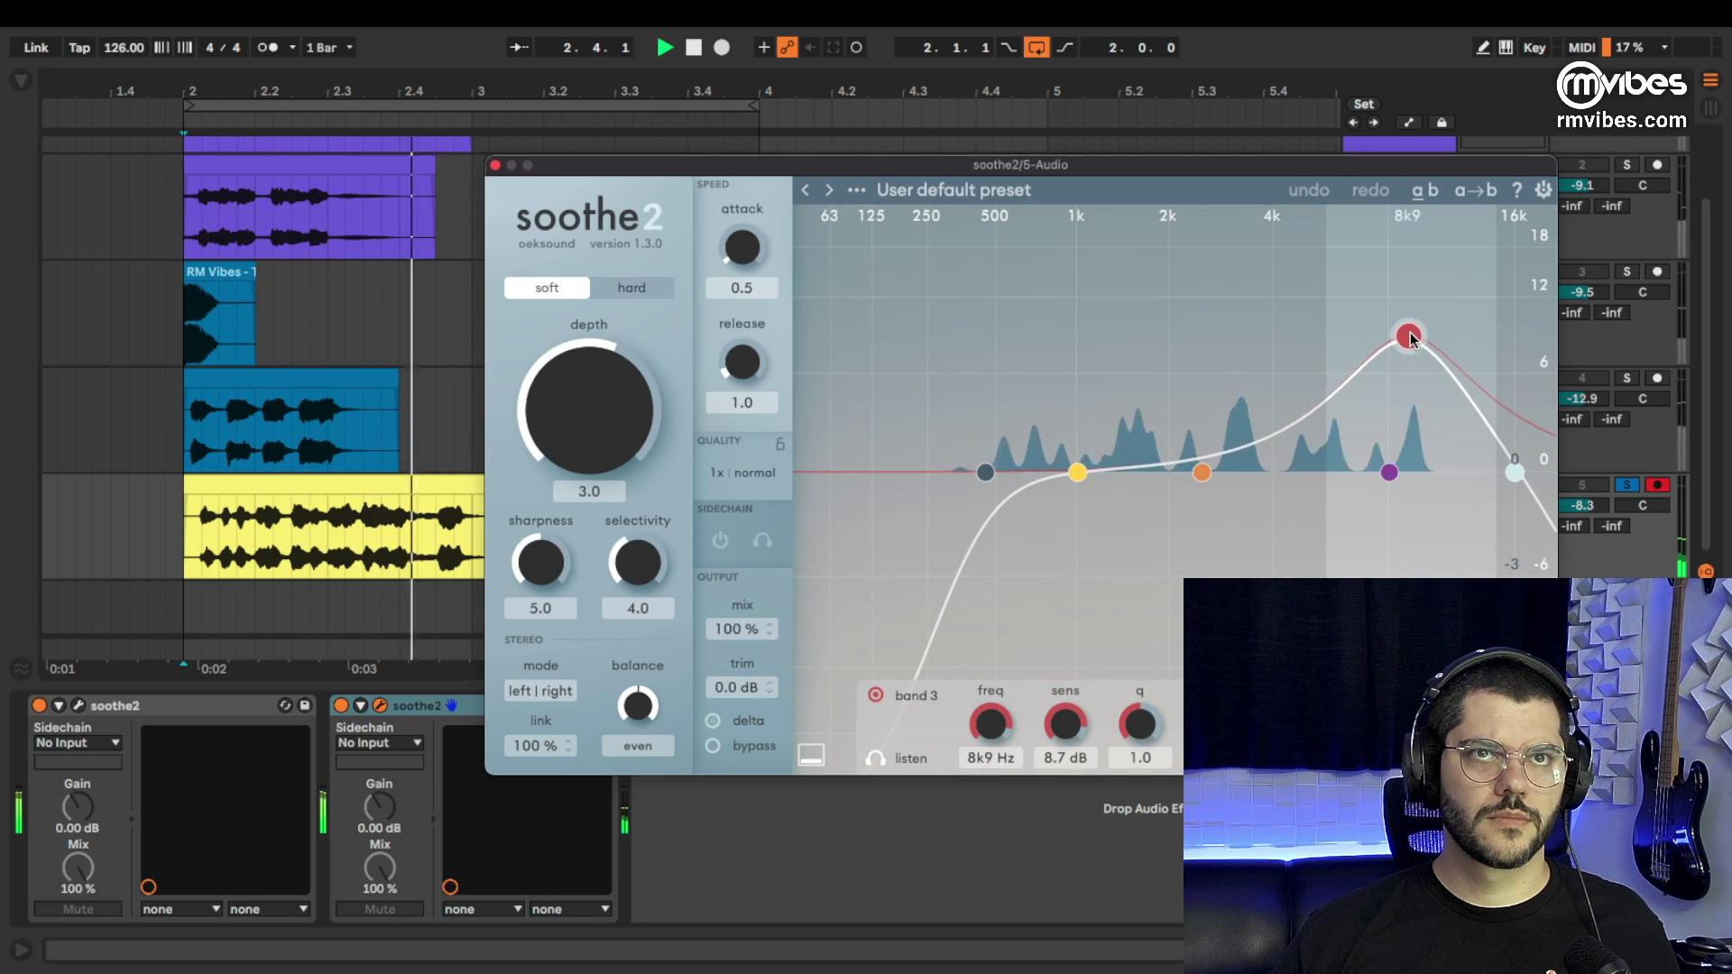
pyautogui.moveTo(985, 472); pyautogui.dragTo(1310, 472)
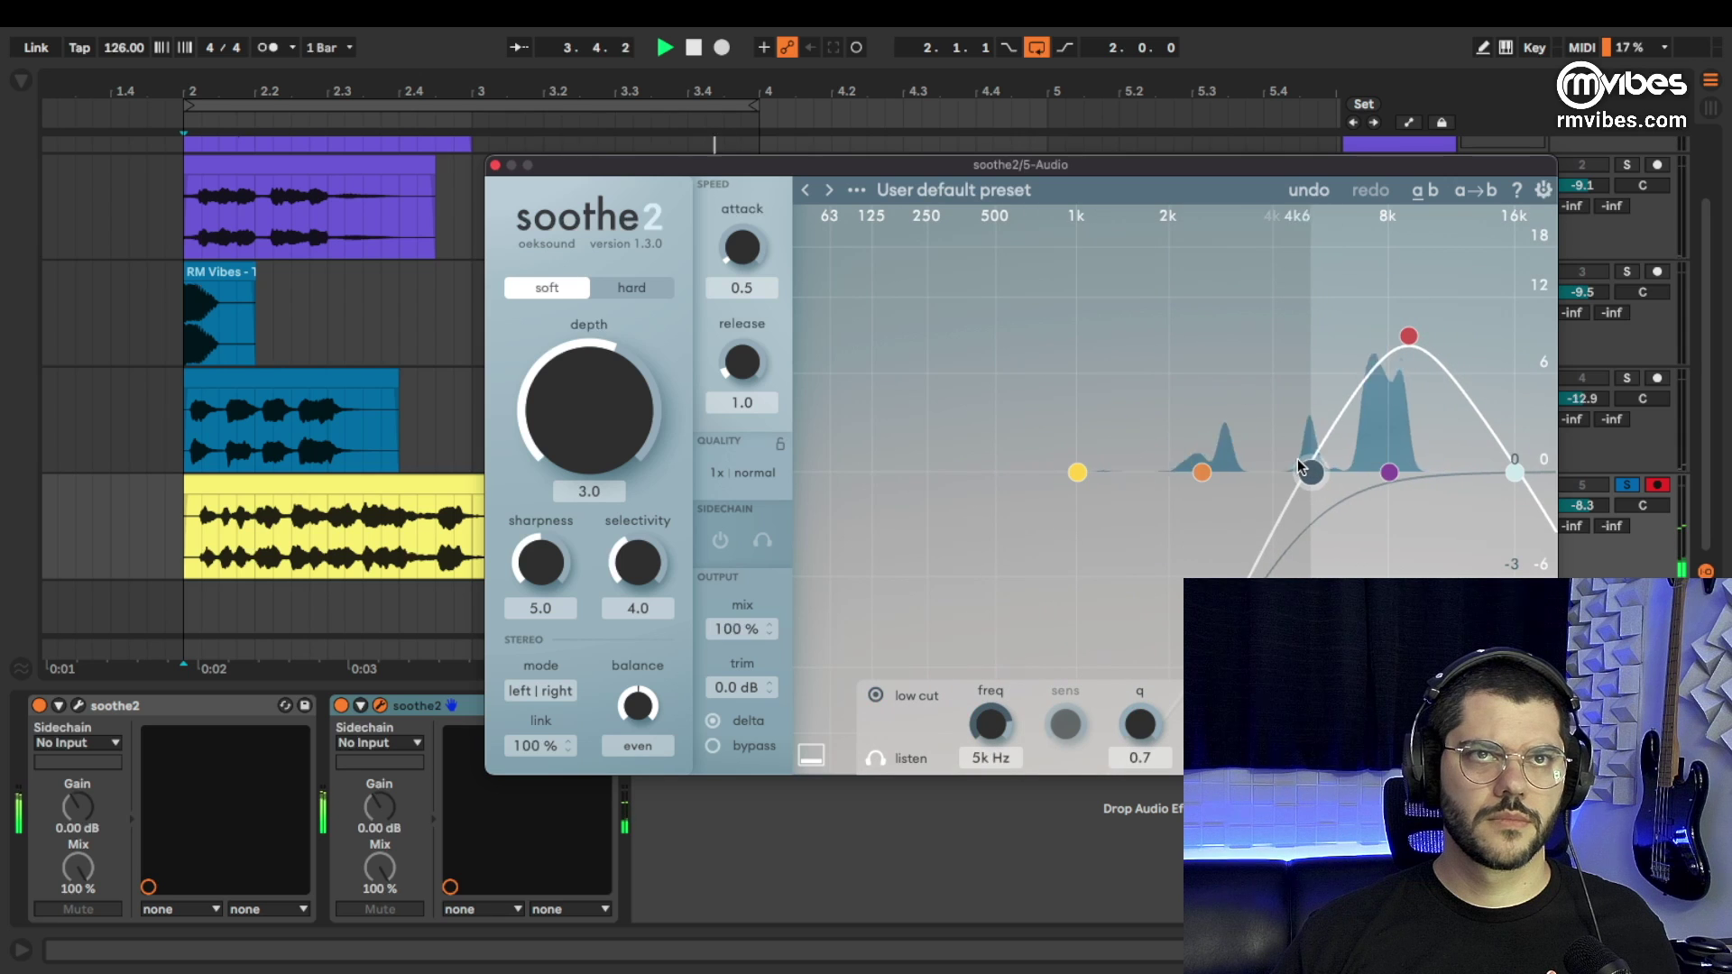
pyautogui.moveTo(1418, 340); pyautogui.dragTo(1404, 298)
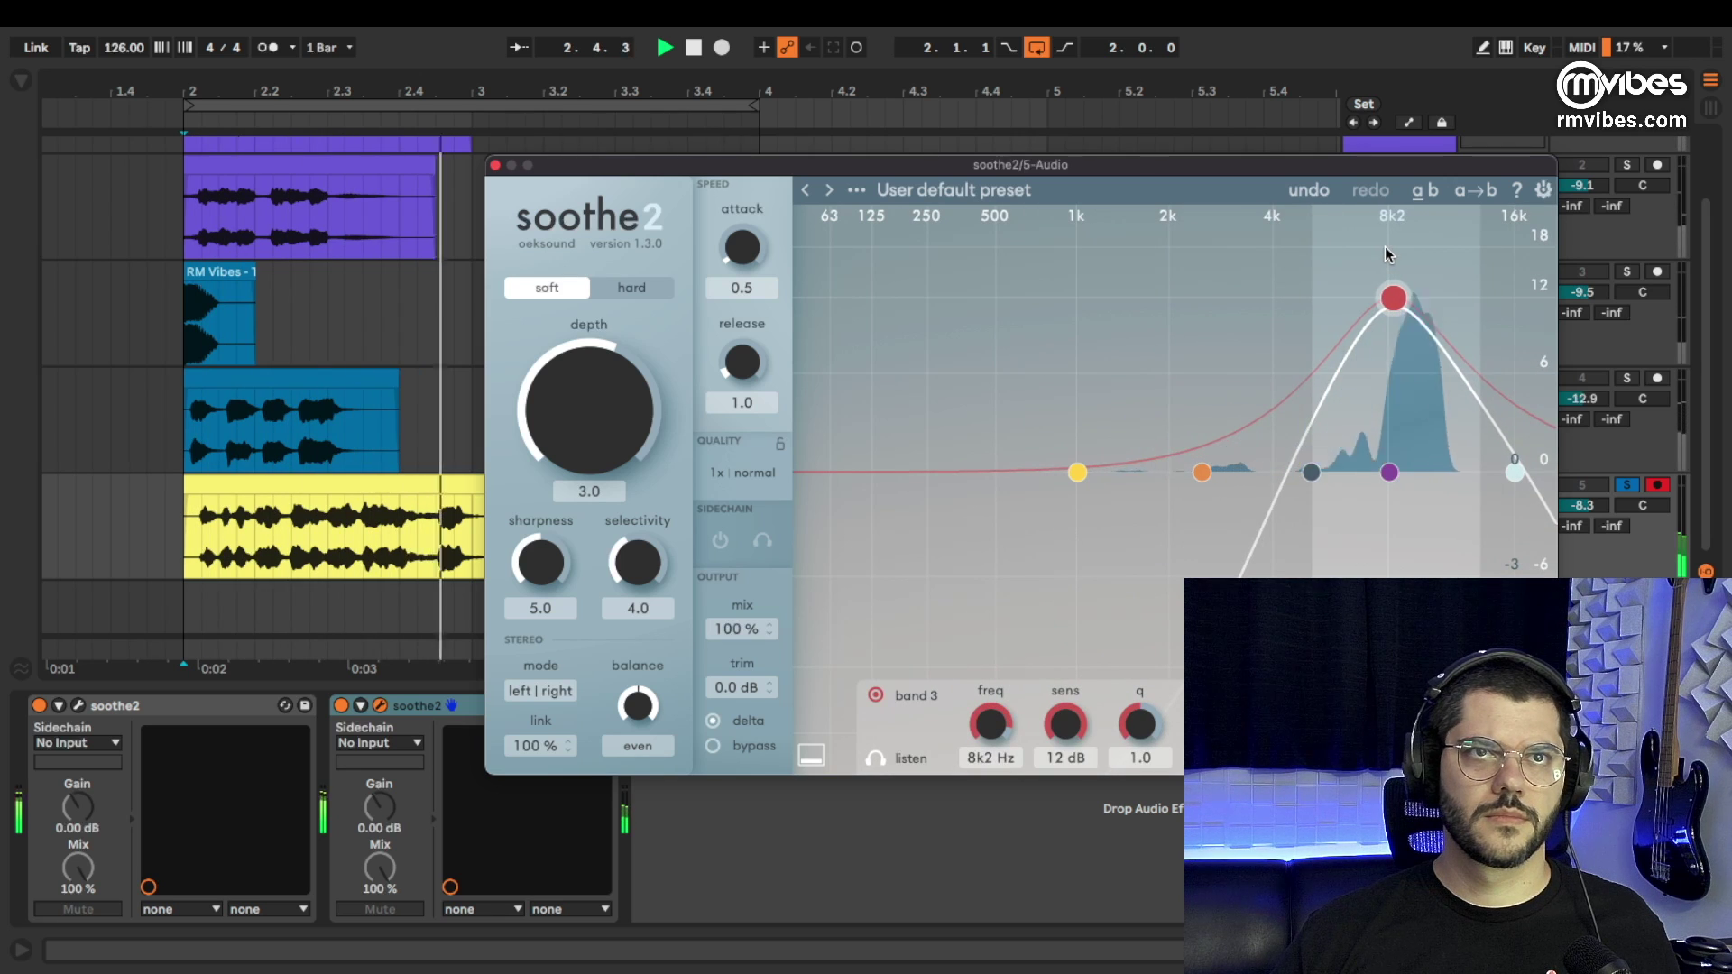
pyautogui.moveTo(1310, 460); pyautogui.dragTo(1360, 438)
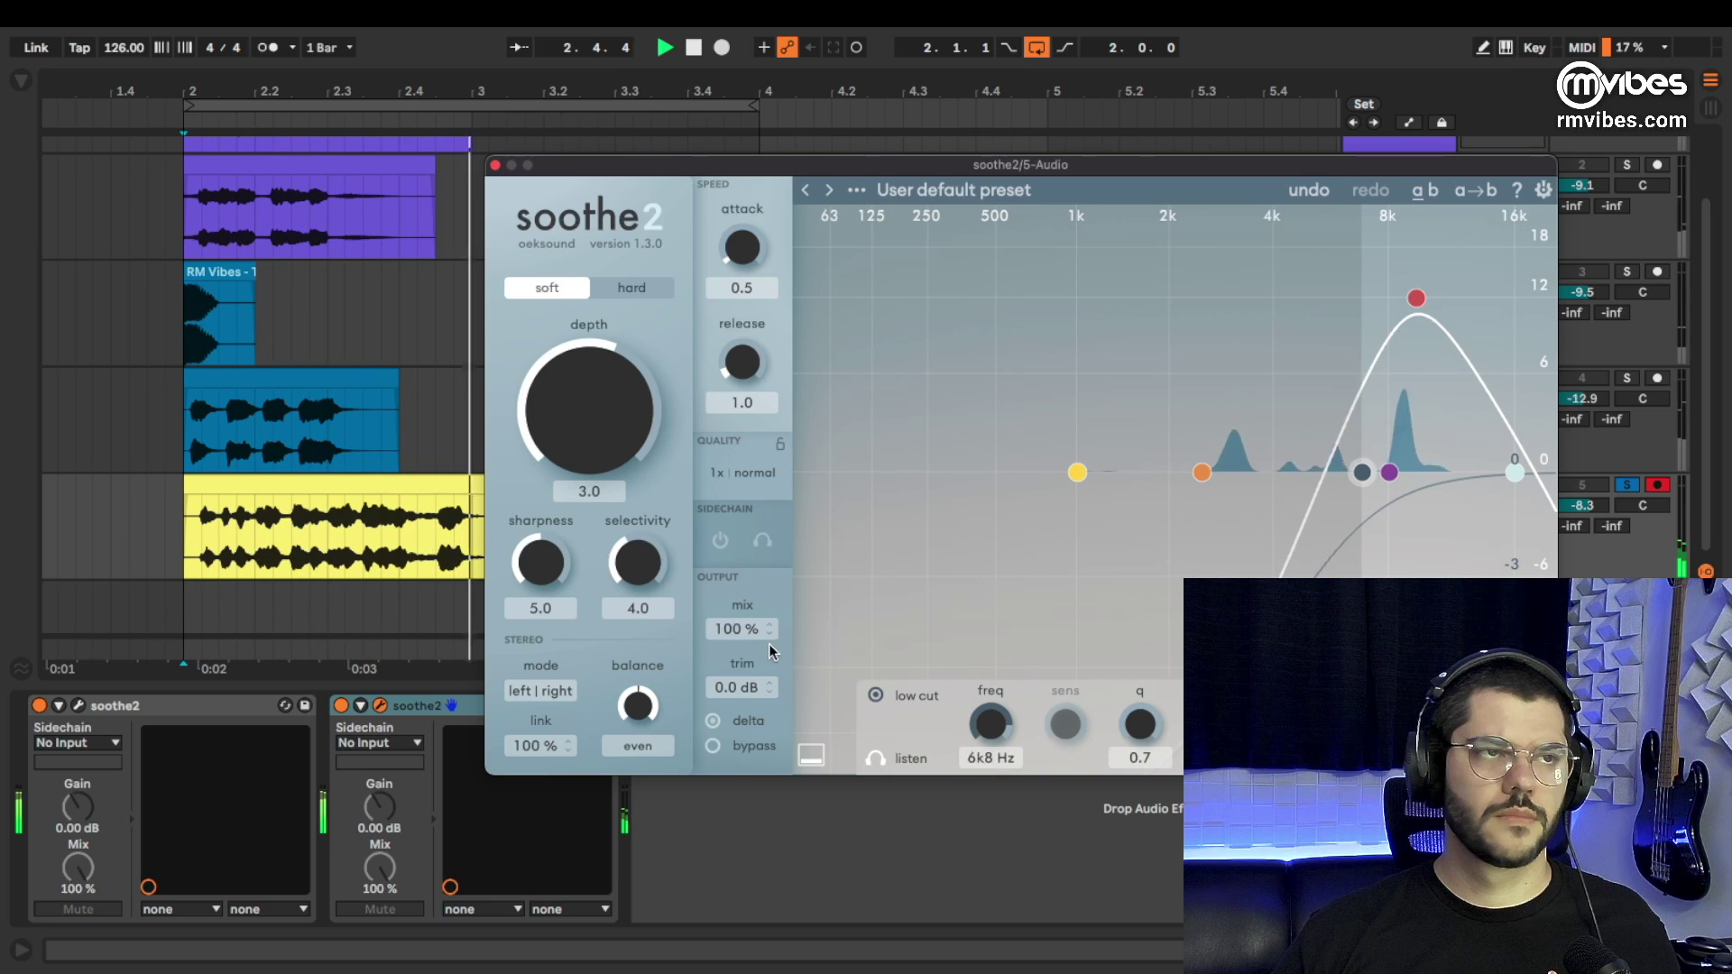
# Set the second soothe2 to sharpness 7.7, attack 0.4, release 0.6 and depth 7.5.
pyautogui.moveTo(551, 565); pyautogui.dragTo(549, 498)
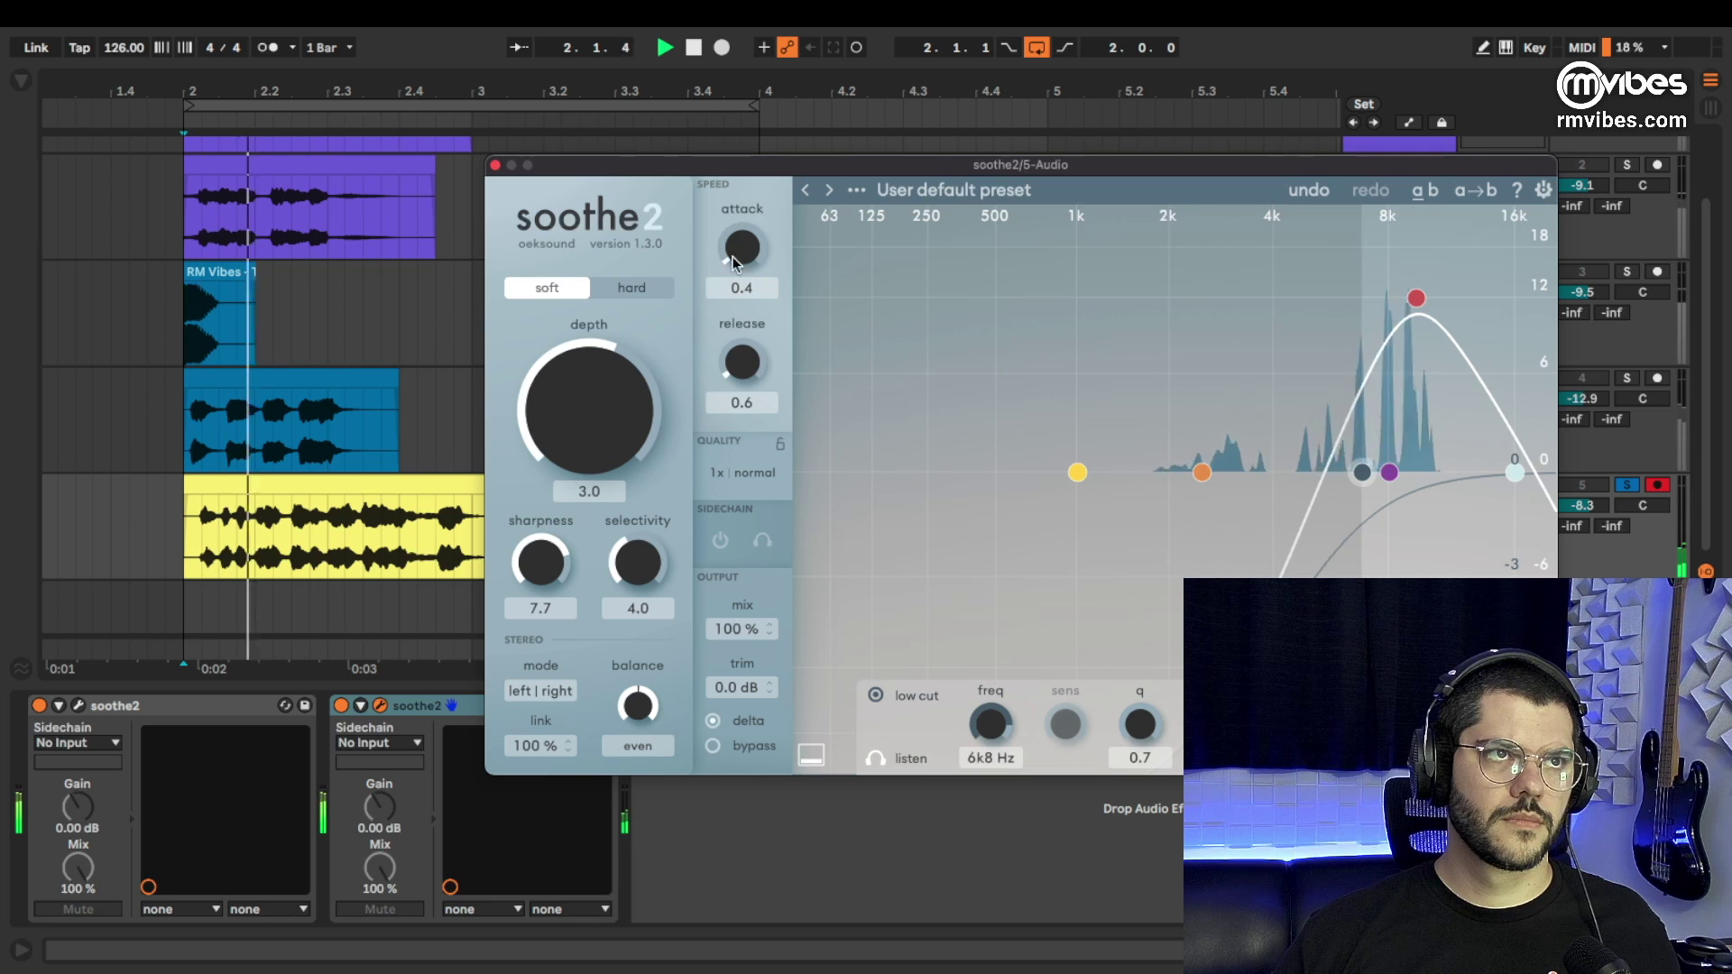
pyautogui.moveTo(588, 465); pyautogui.dragTo(593, 406)
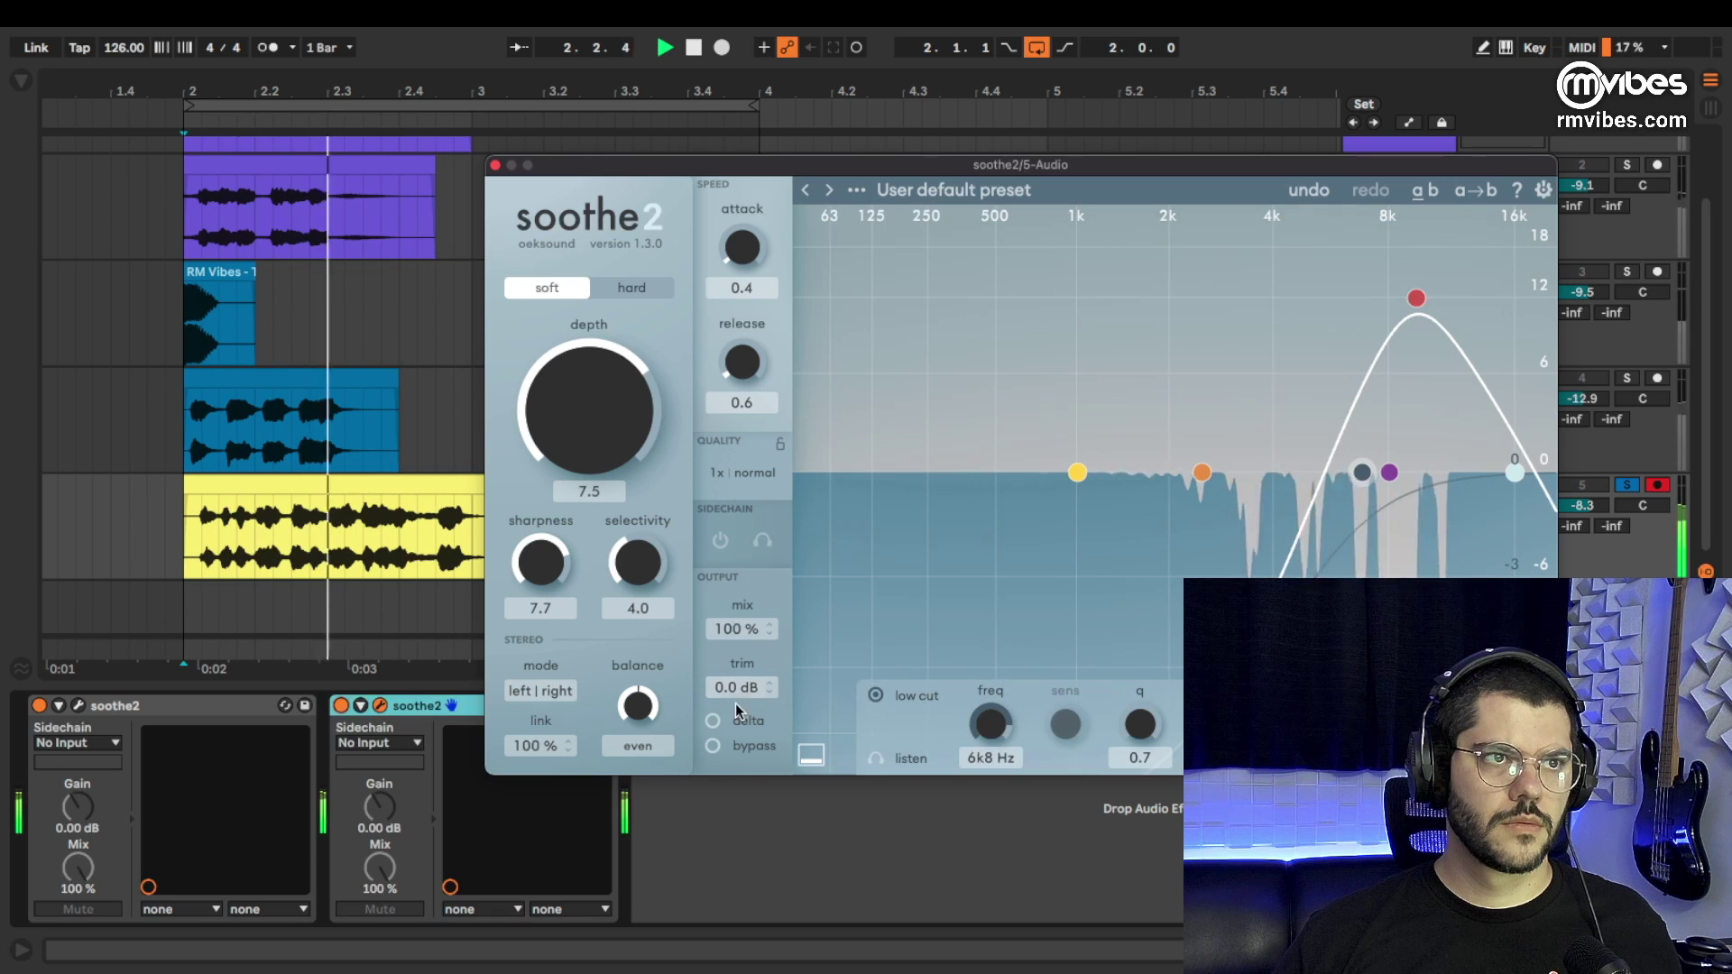
# Compare the second soothe2 bypassed and active, leave it active and reduce its depth to -1.3.
pyautogui.click(711, 747)
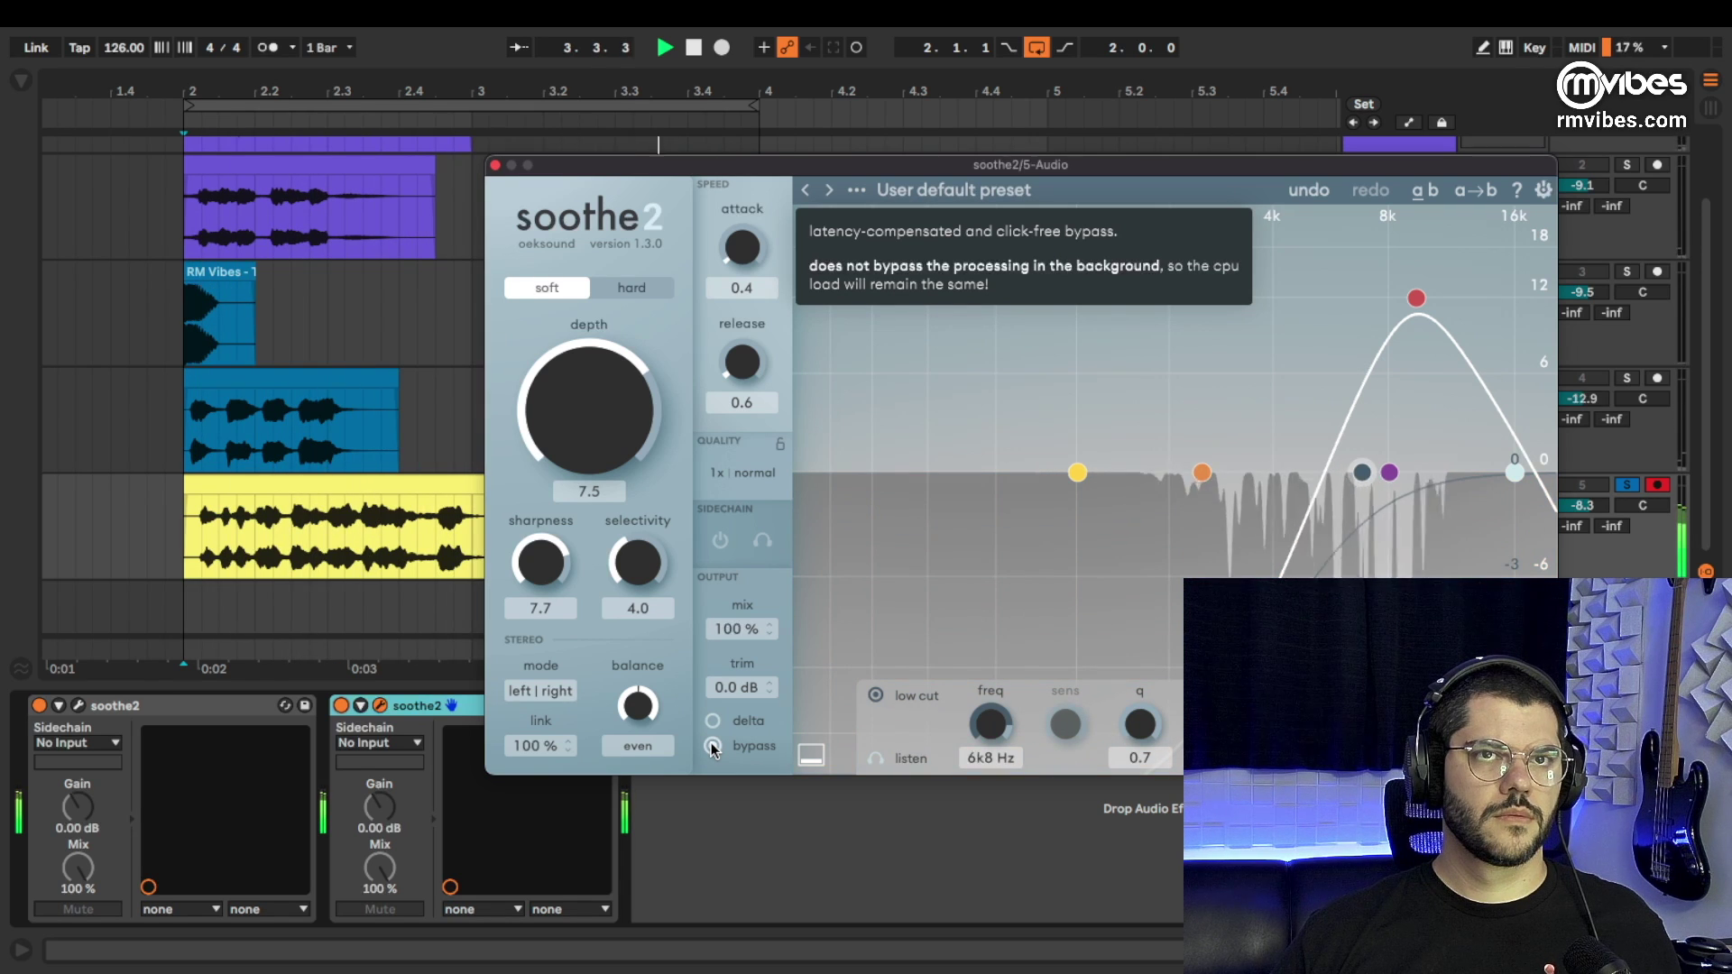
pyautogui.click(712, 747)
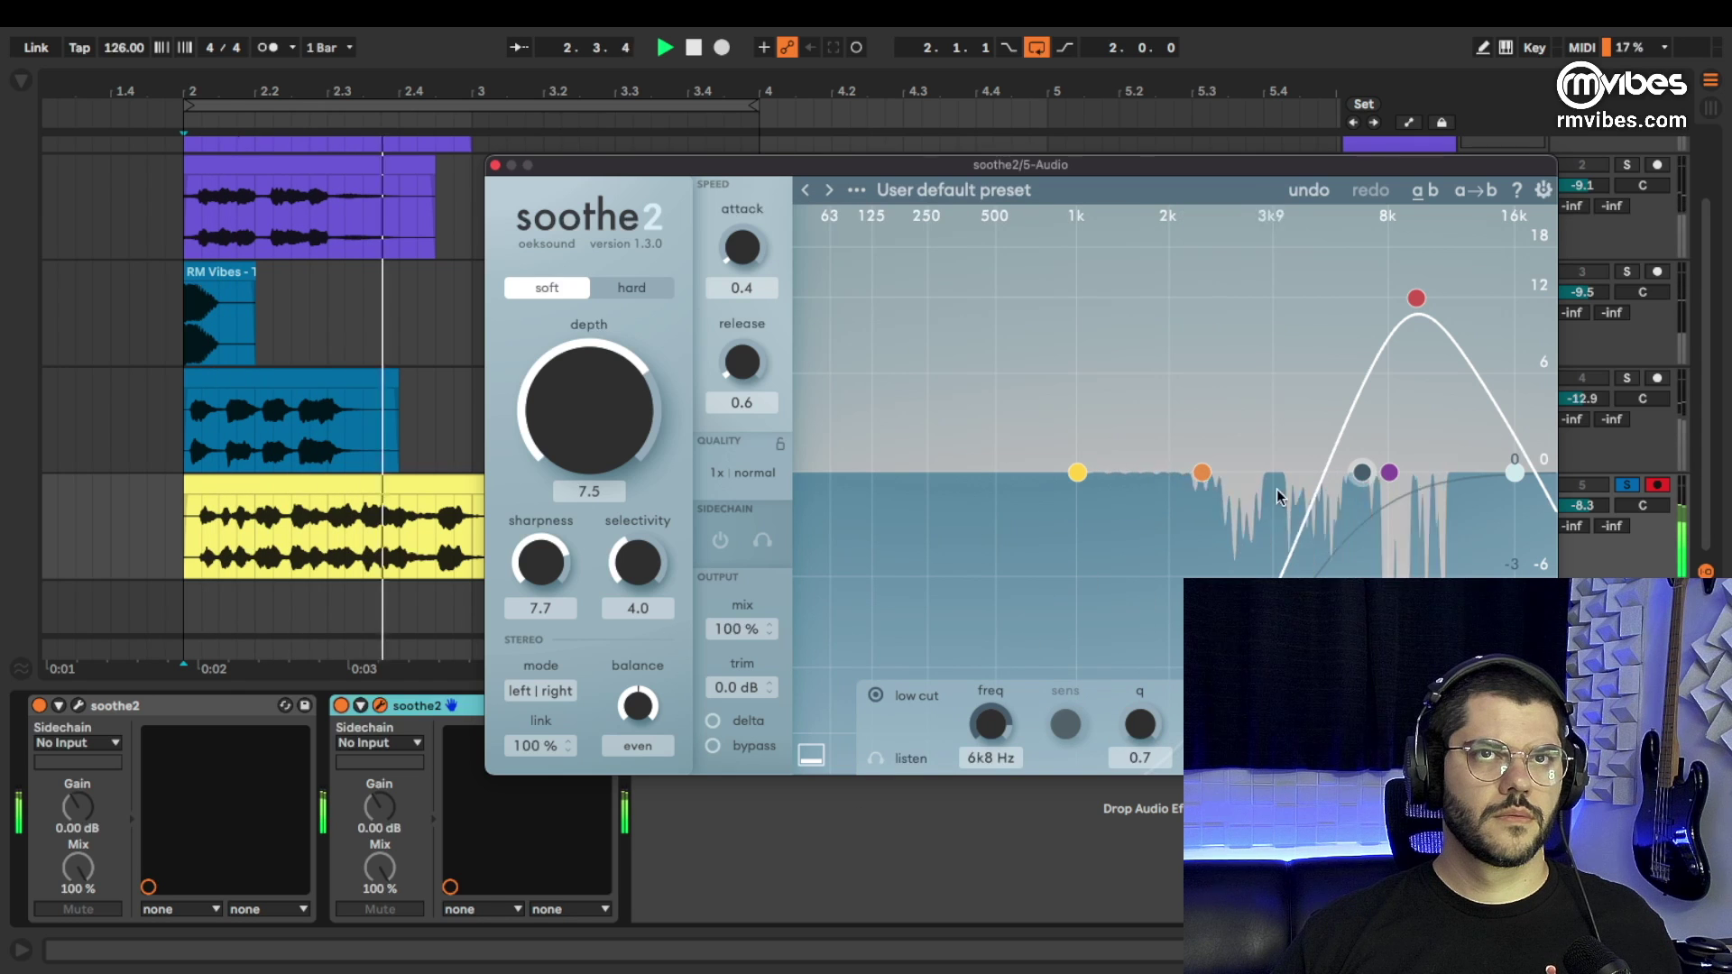
pyautogui.moveTo(579, 457); pyautogui.dragTo(576, 484)
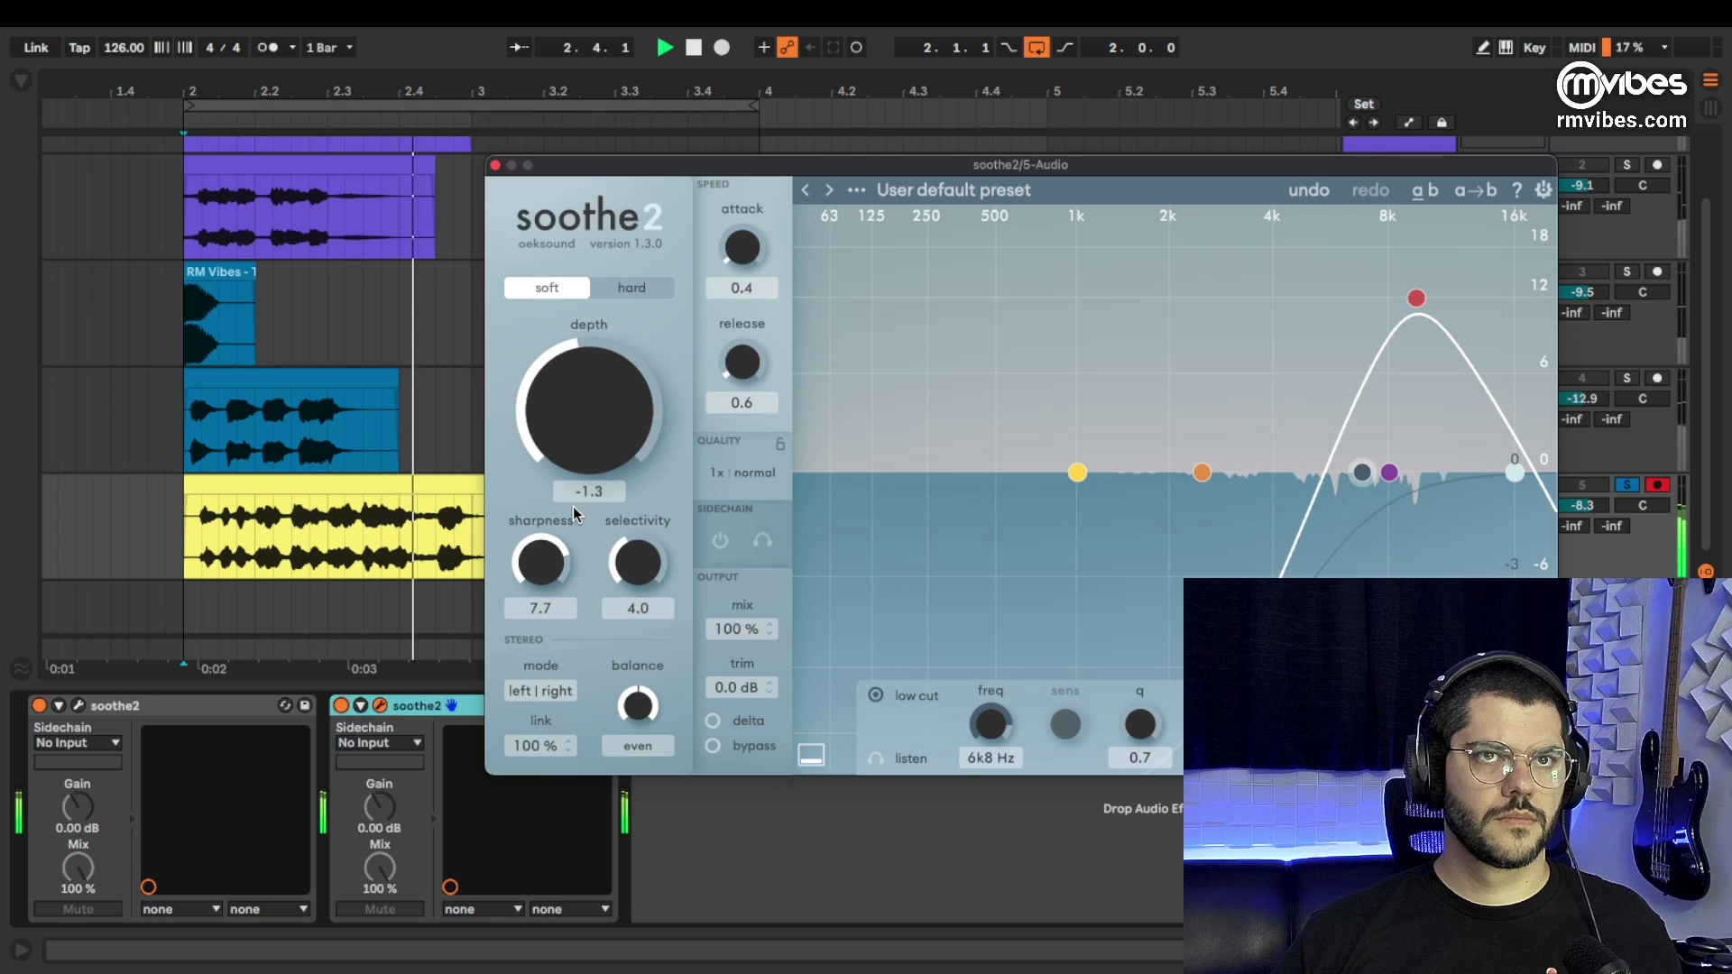
# Move the plugin window aside and play the 5 Audio clip from position 2.4.1.
pyautogui.press('space')
pyautogui.moveTo(613, 161); pyautogui.dragTo(875, 218)
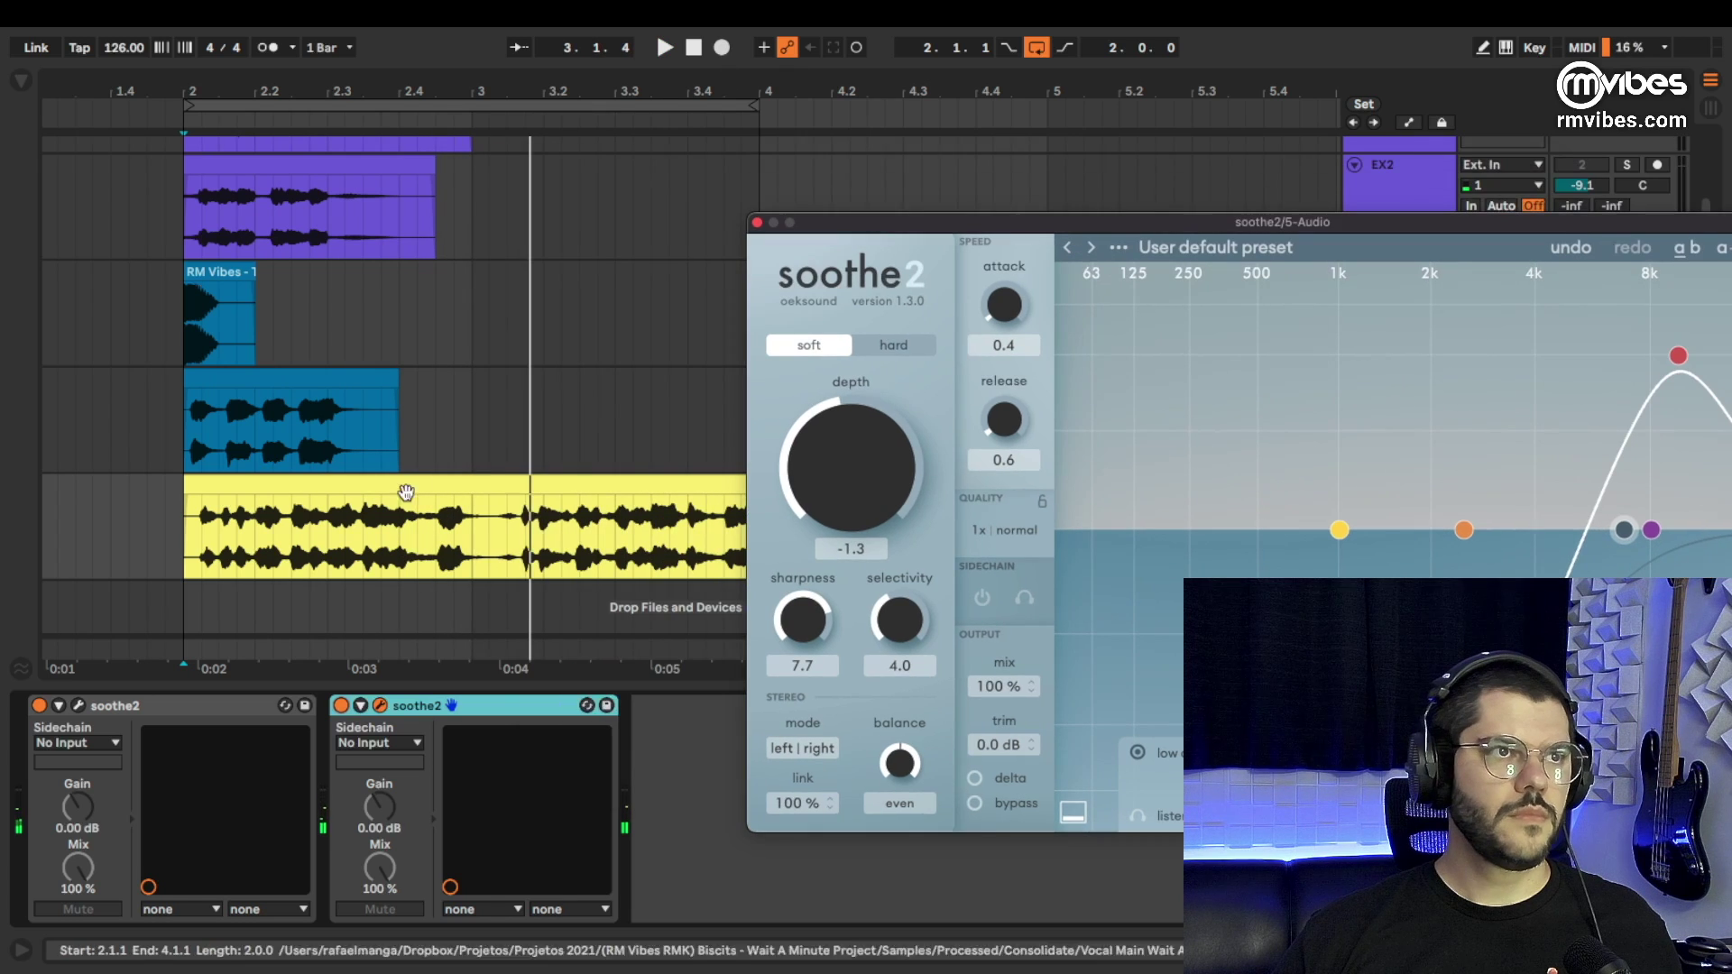
pyautogui.click(401, 536)
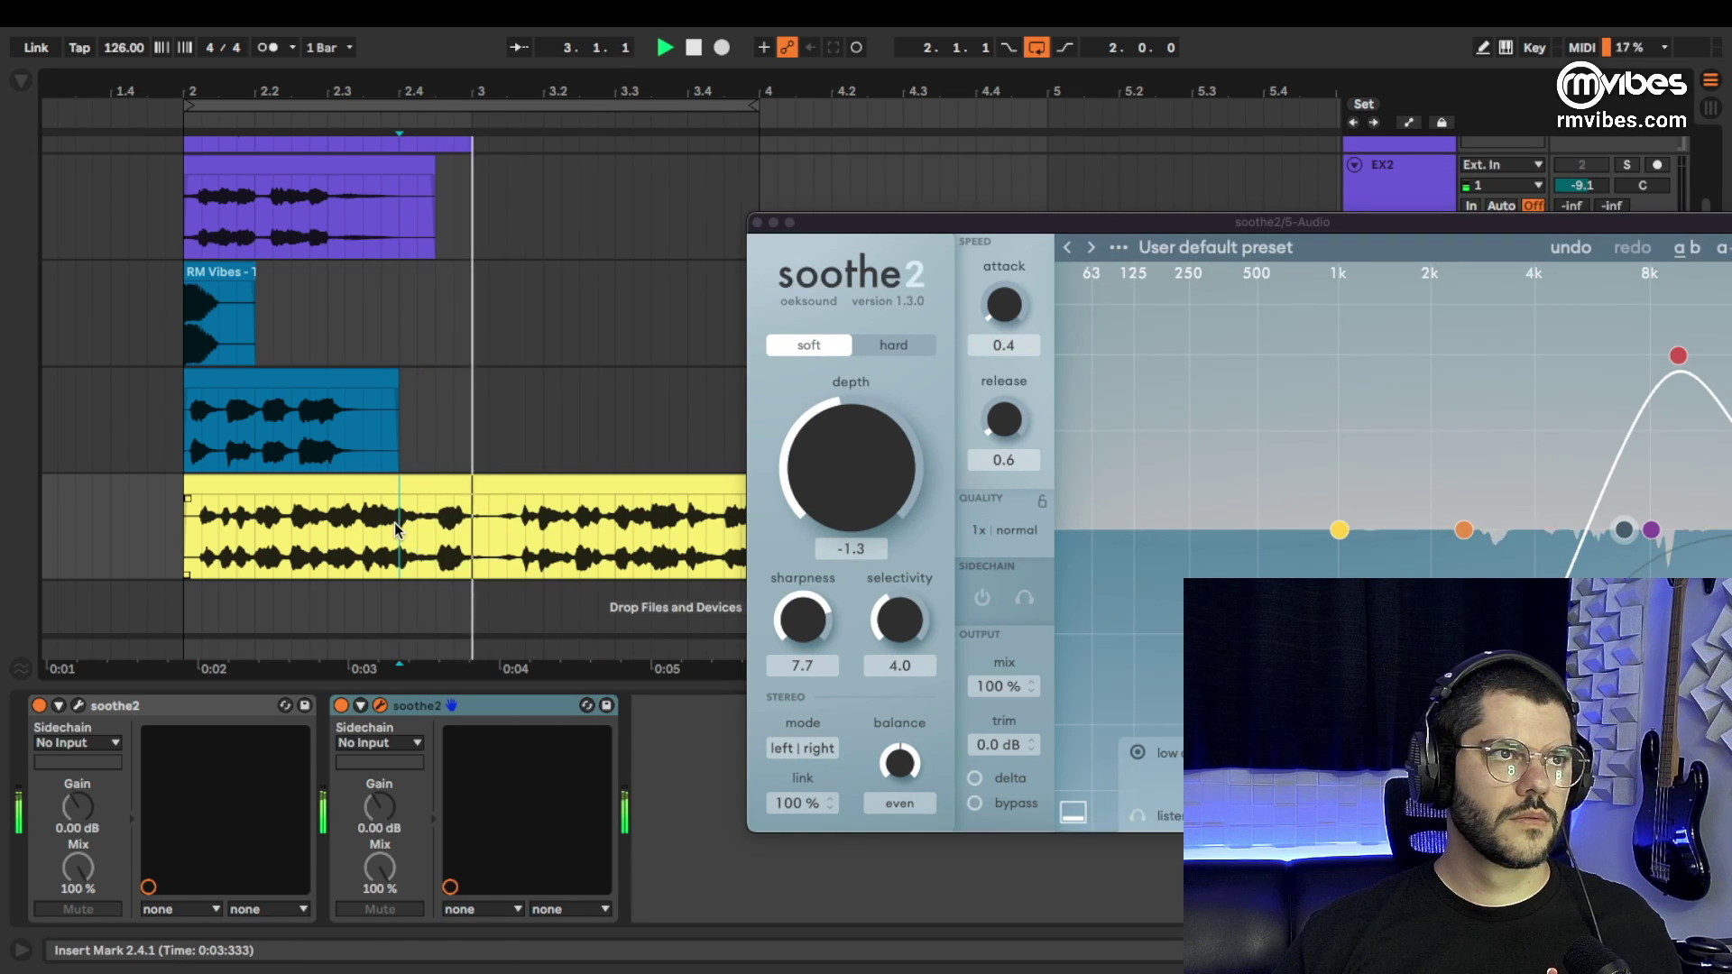
# Loop the 5 Audio clip from 2.4.1 to 3.1.1 and set the second soothe2 to depth 1.3 with band 3 at 10 kHz.
pyautogui.press('super+l')
pyautogui.press('space')
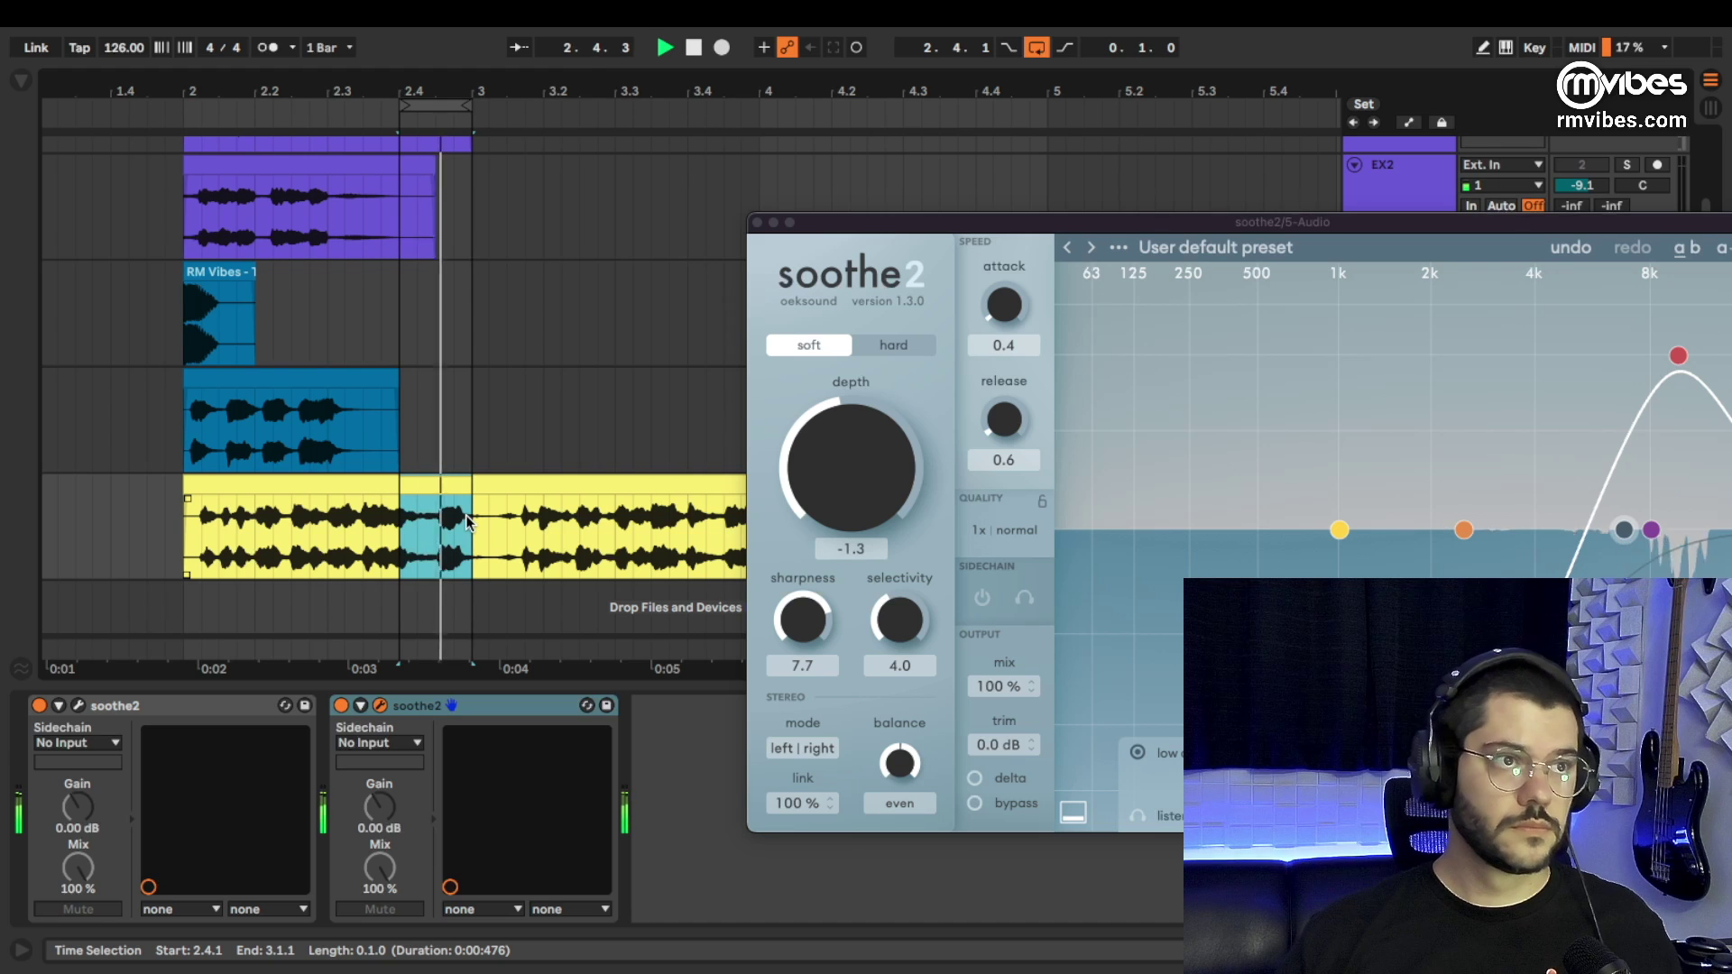
pyautogui.moveTo(1173, 223); pyautogui.dragTo(1018, 120)
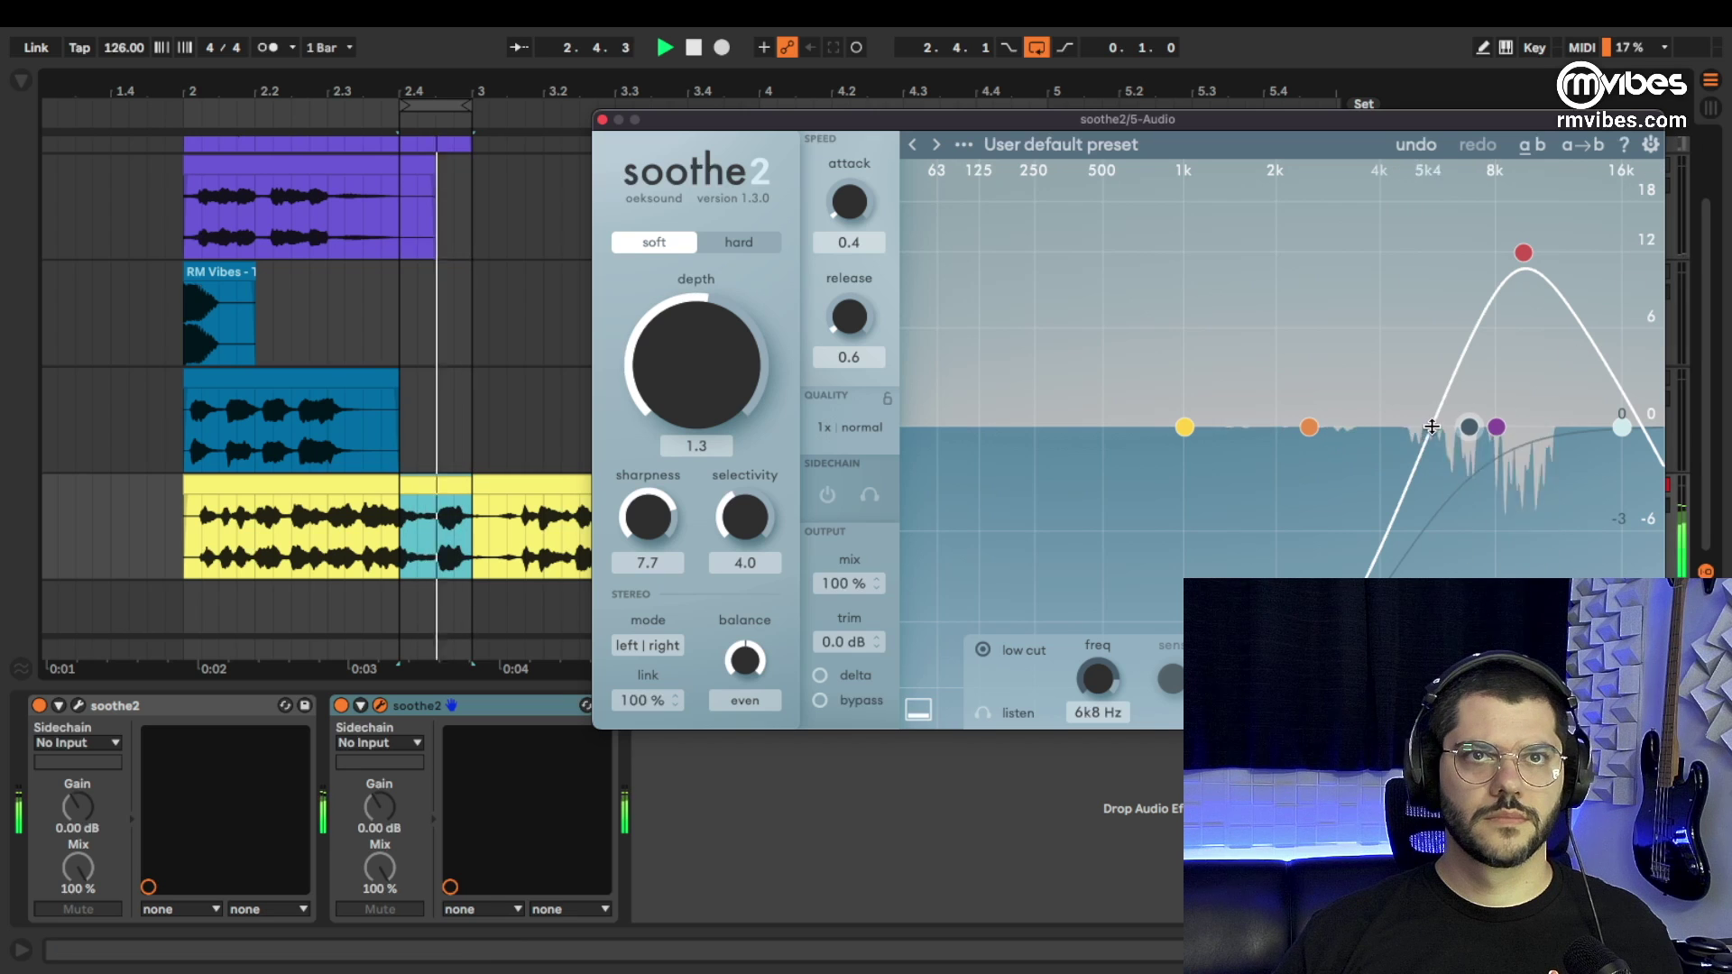
pyautogui.click(1526, 253)
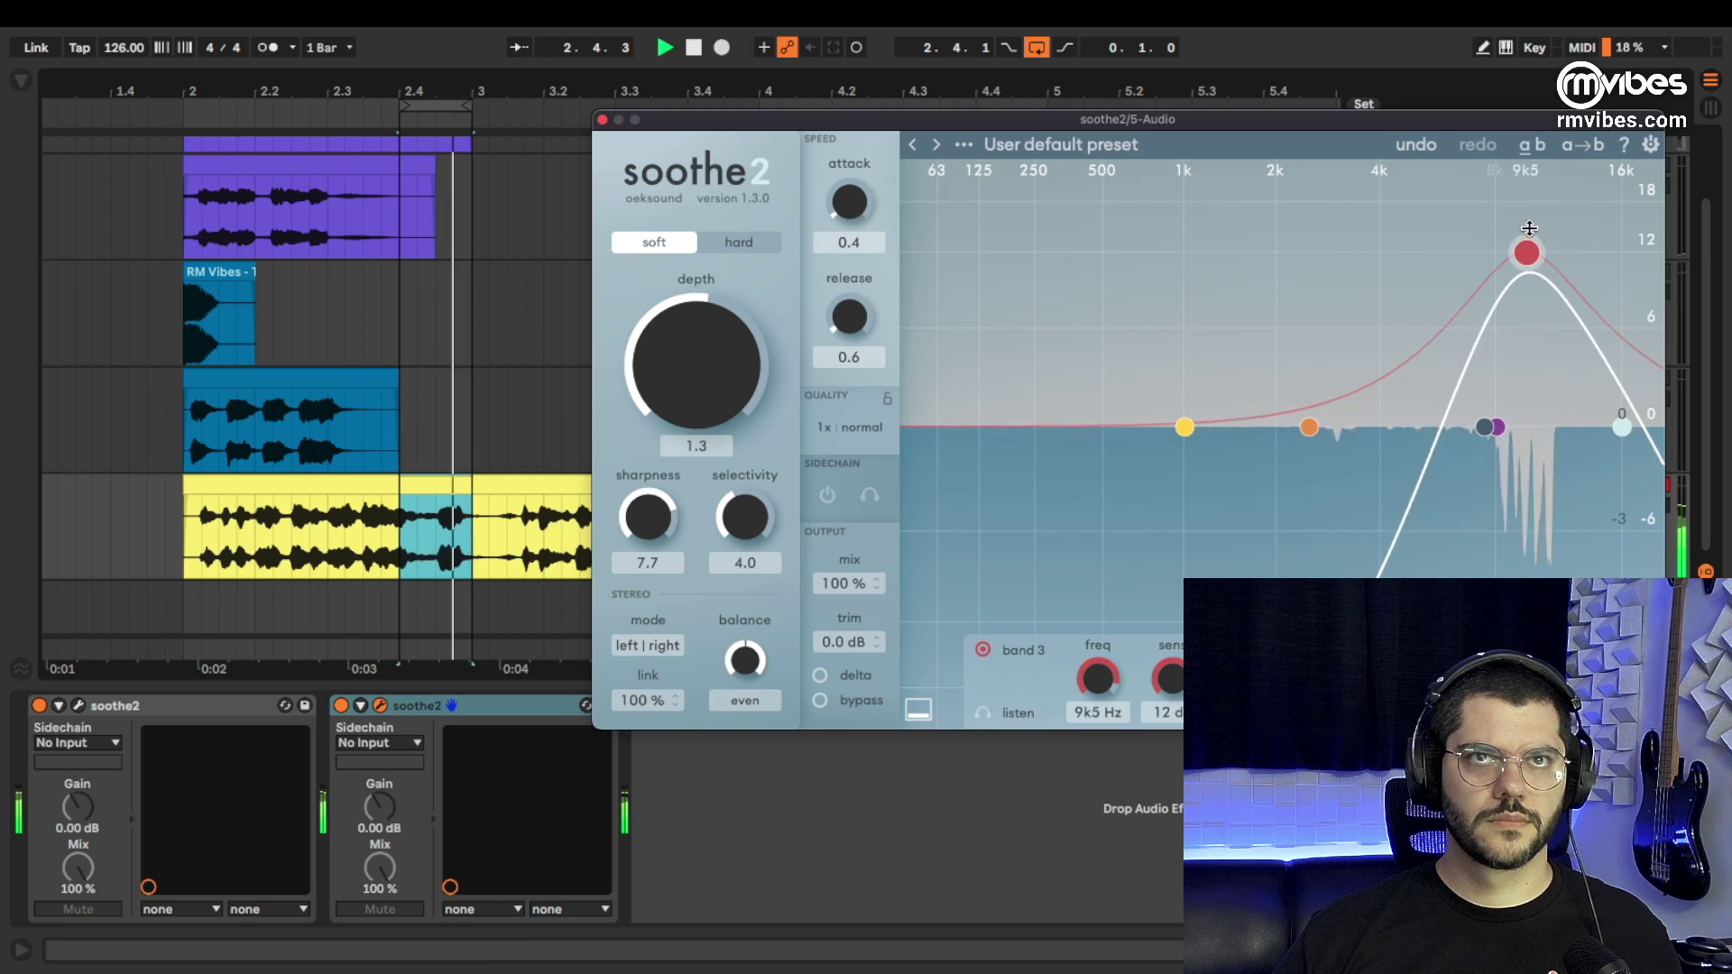
# Compare the second soothe2 bypassed and active, extending the playback loop to span 2.1.1 to 4.1.1.
pyautogui.click(345, 704)
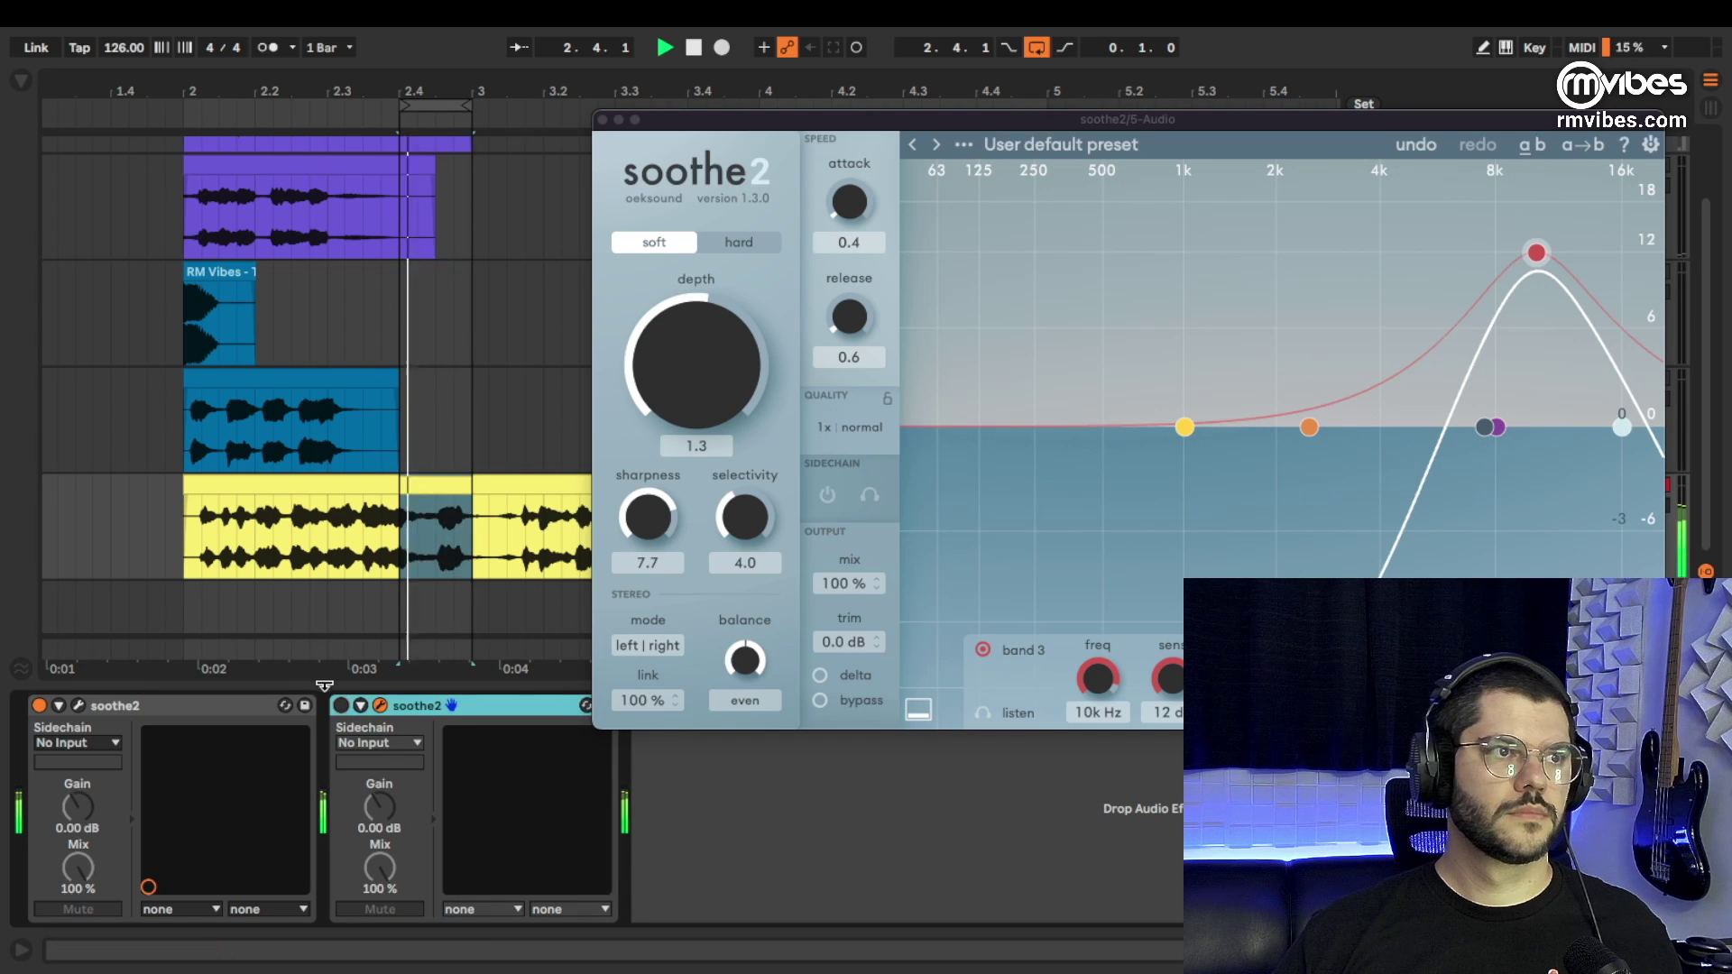
pyautogui.click(340, 703)
pyautogui.moveTo(424, 93); pyautogui.dragTo(79, 127)
pyautogui.moveTo(287, 105); pyautogui.dragTo(475, 93)
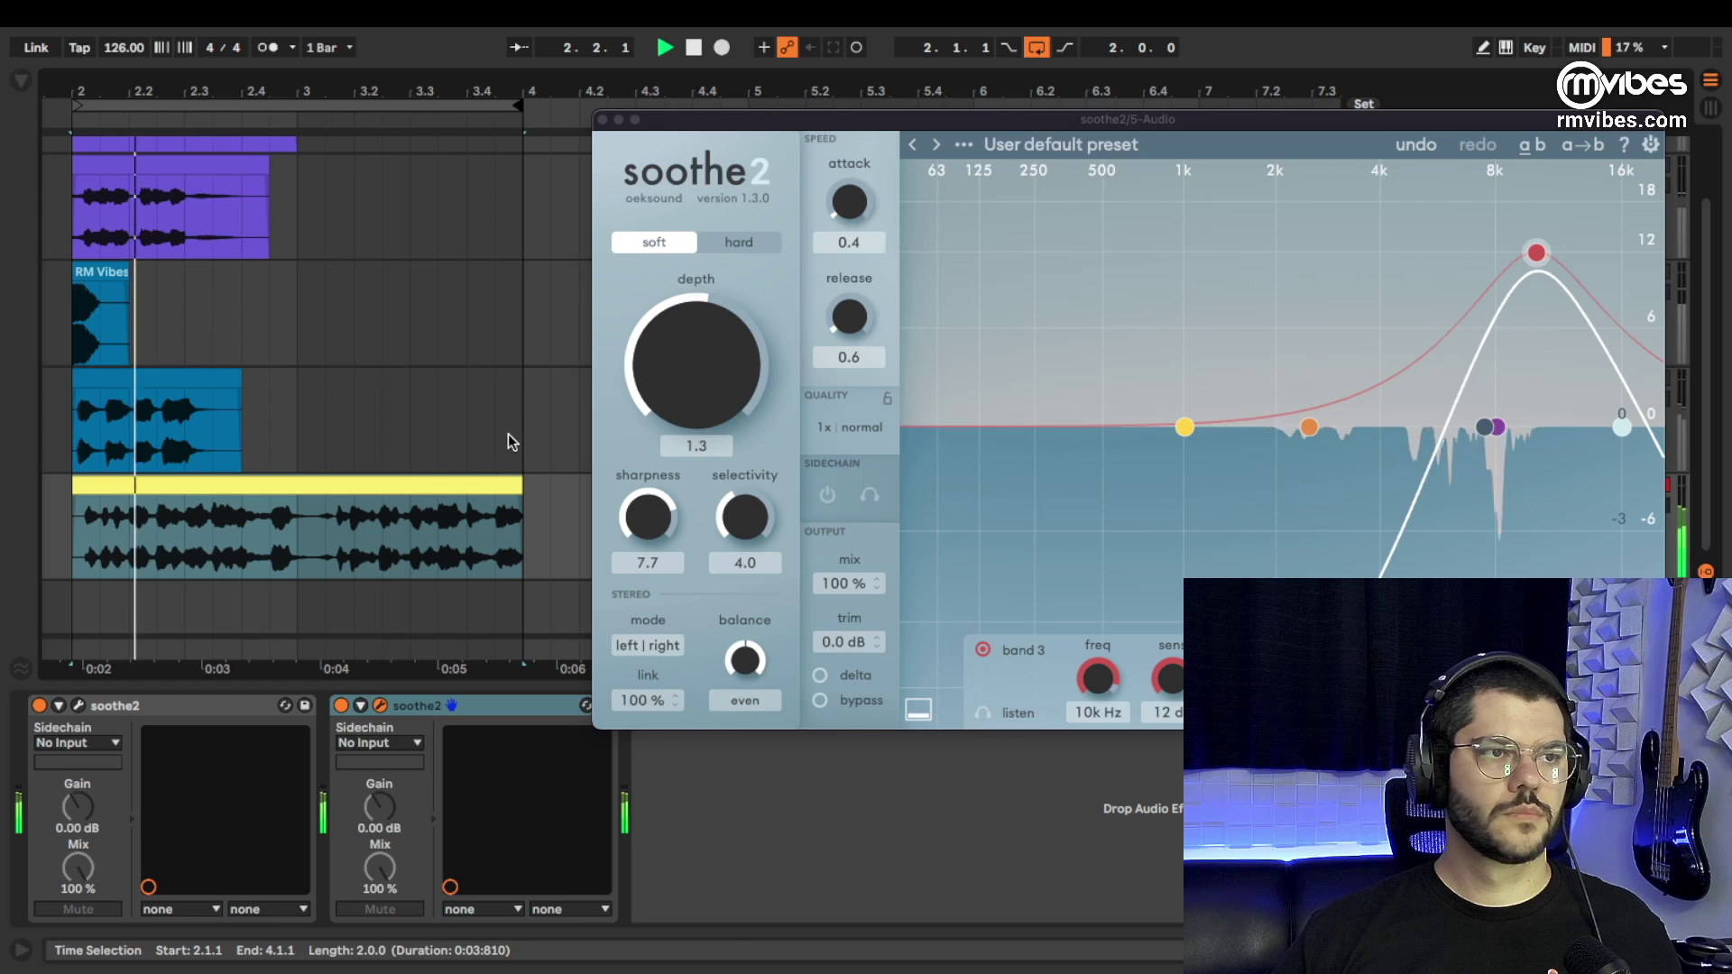
pyautogui.click(341, 706)
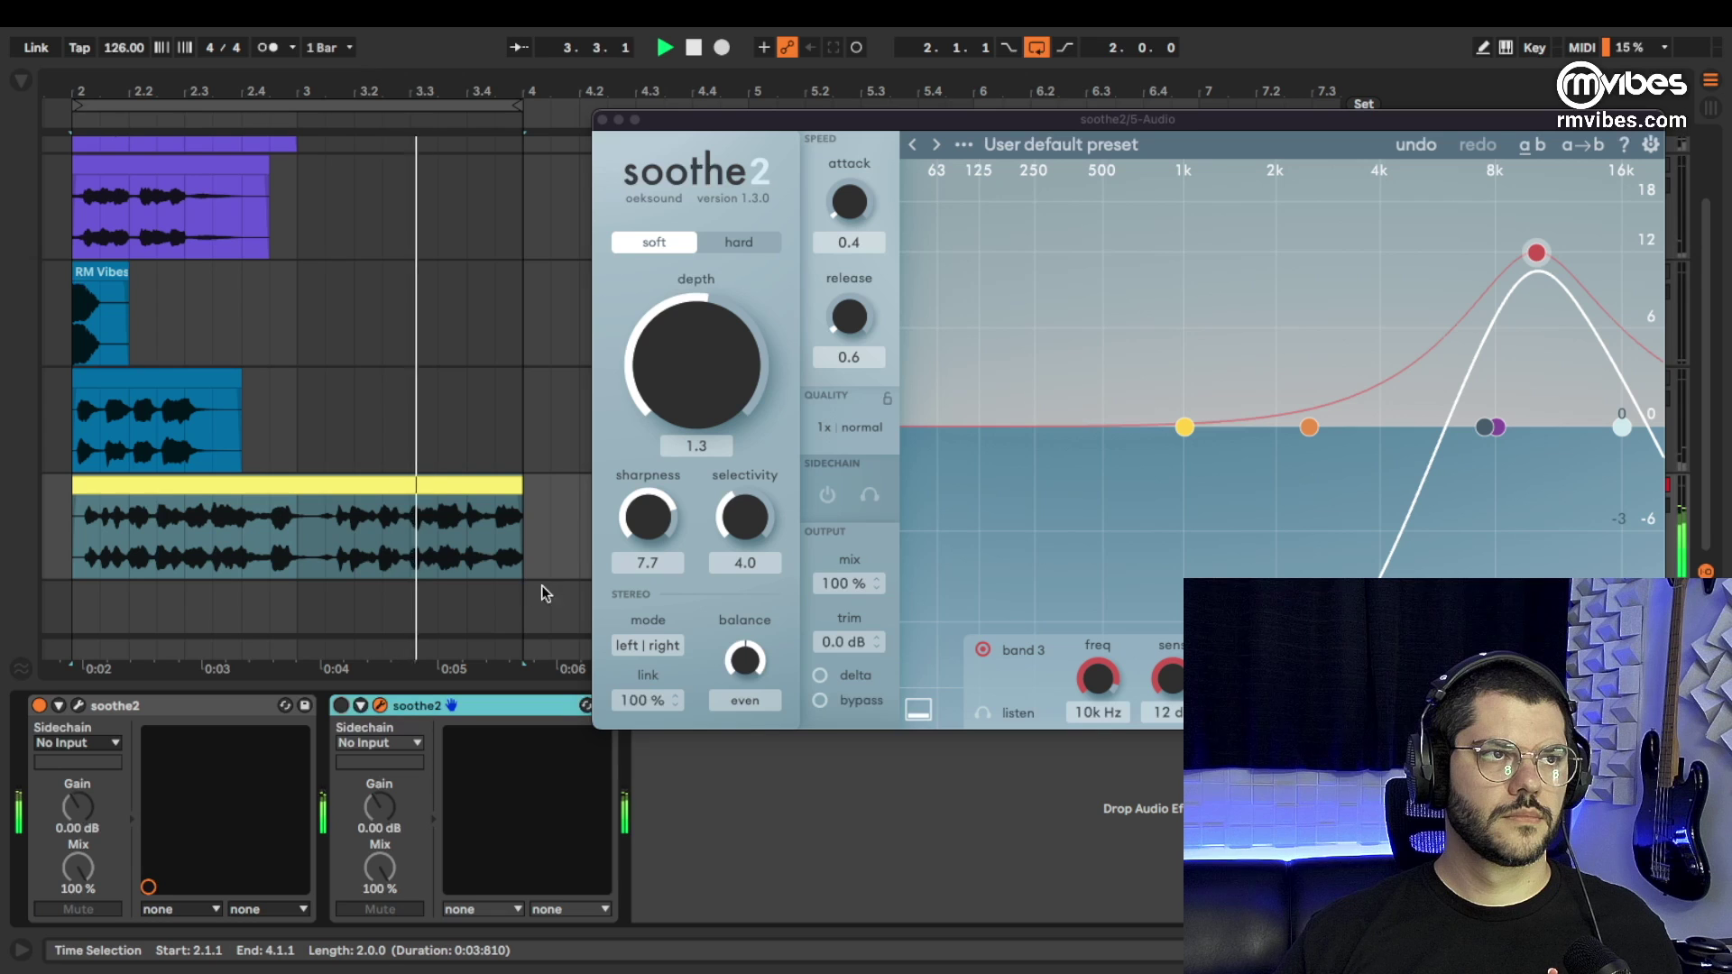
# Loop the vocal section of the 5 Audio clip from 3.1.3 to 3.2.3 and play it.
pyautogui.click(356, 537)
pyautogui.click(328, 529)
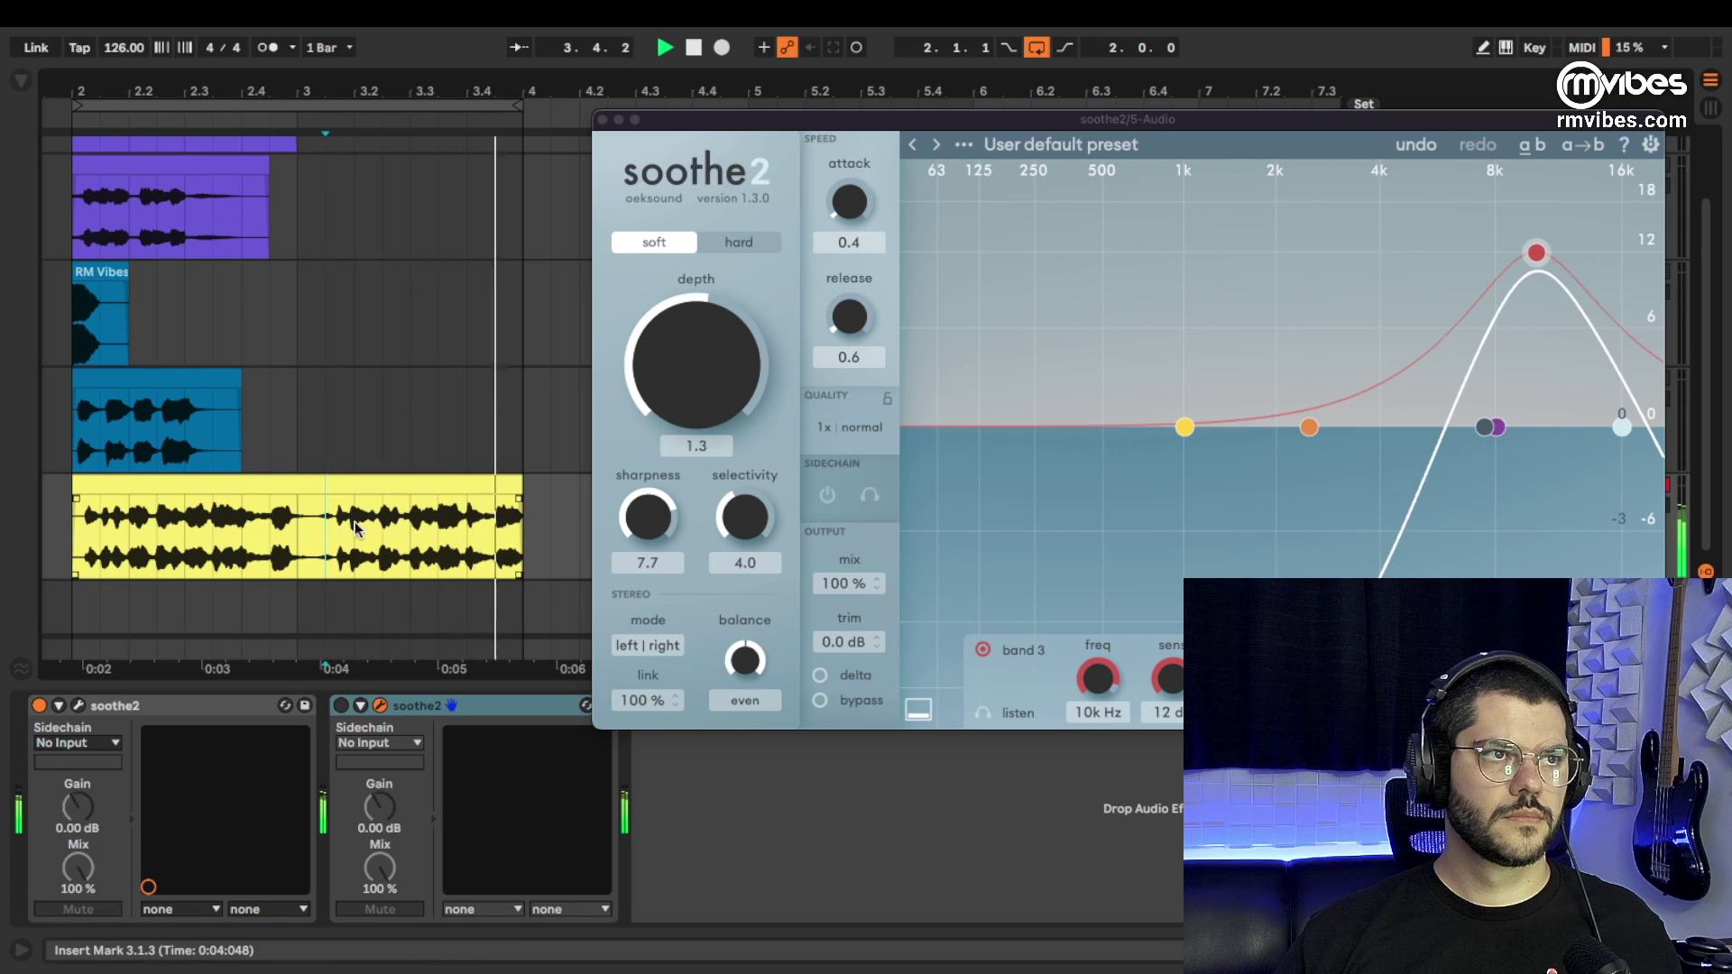
pyautogui.press('space')
pyautogui.press('space')
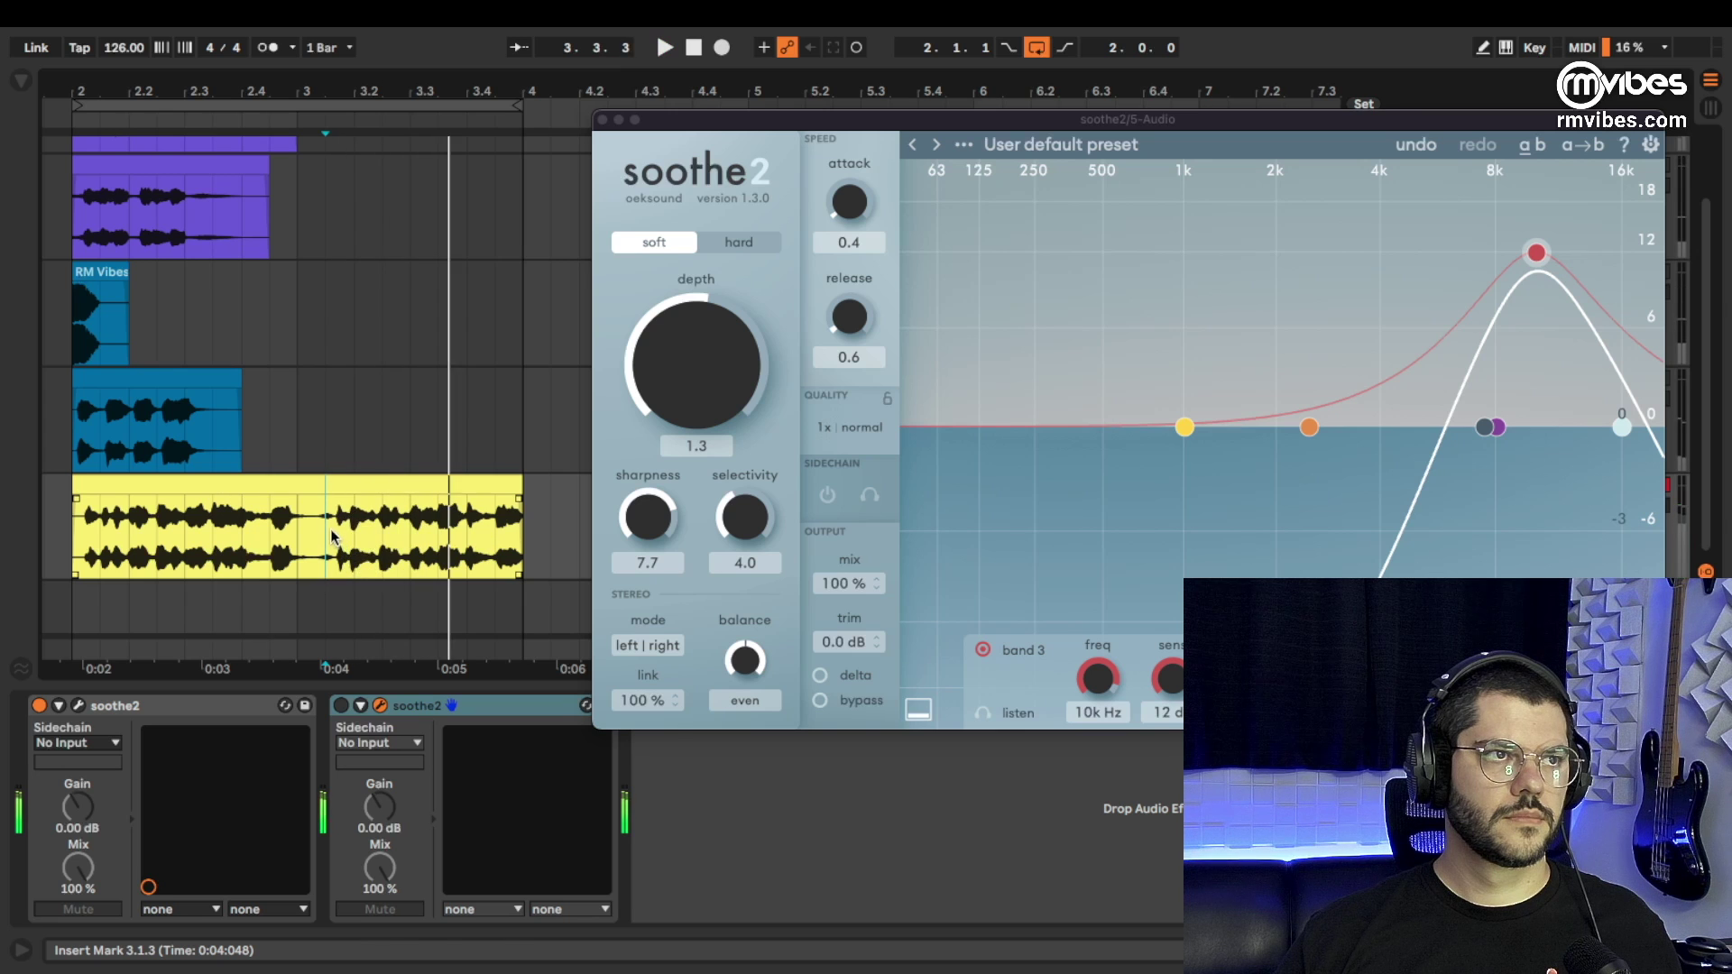
pyautogui.press('space')
pyautogui.moveTo(330, 545); pyautogui.dragTo(379, 533)
pyautogui.hotkey('ctrl', 'l')
pyautogui.press('space')
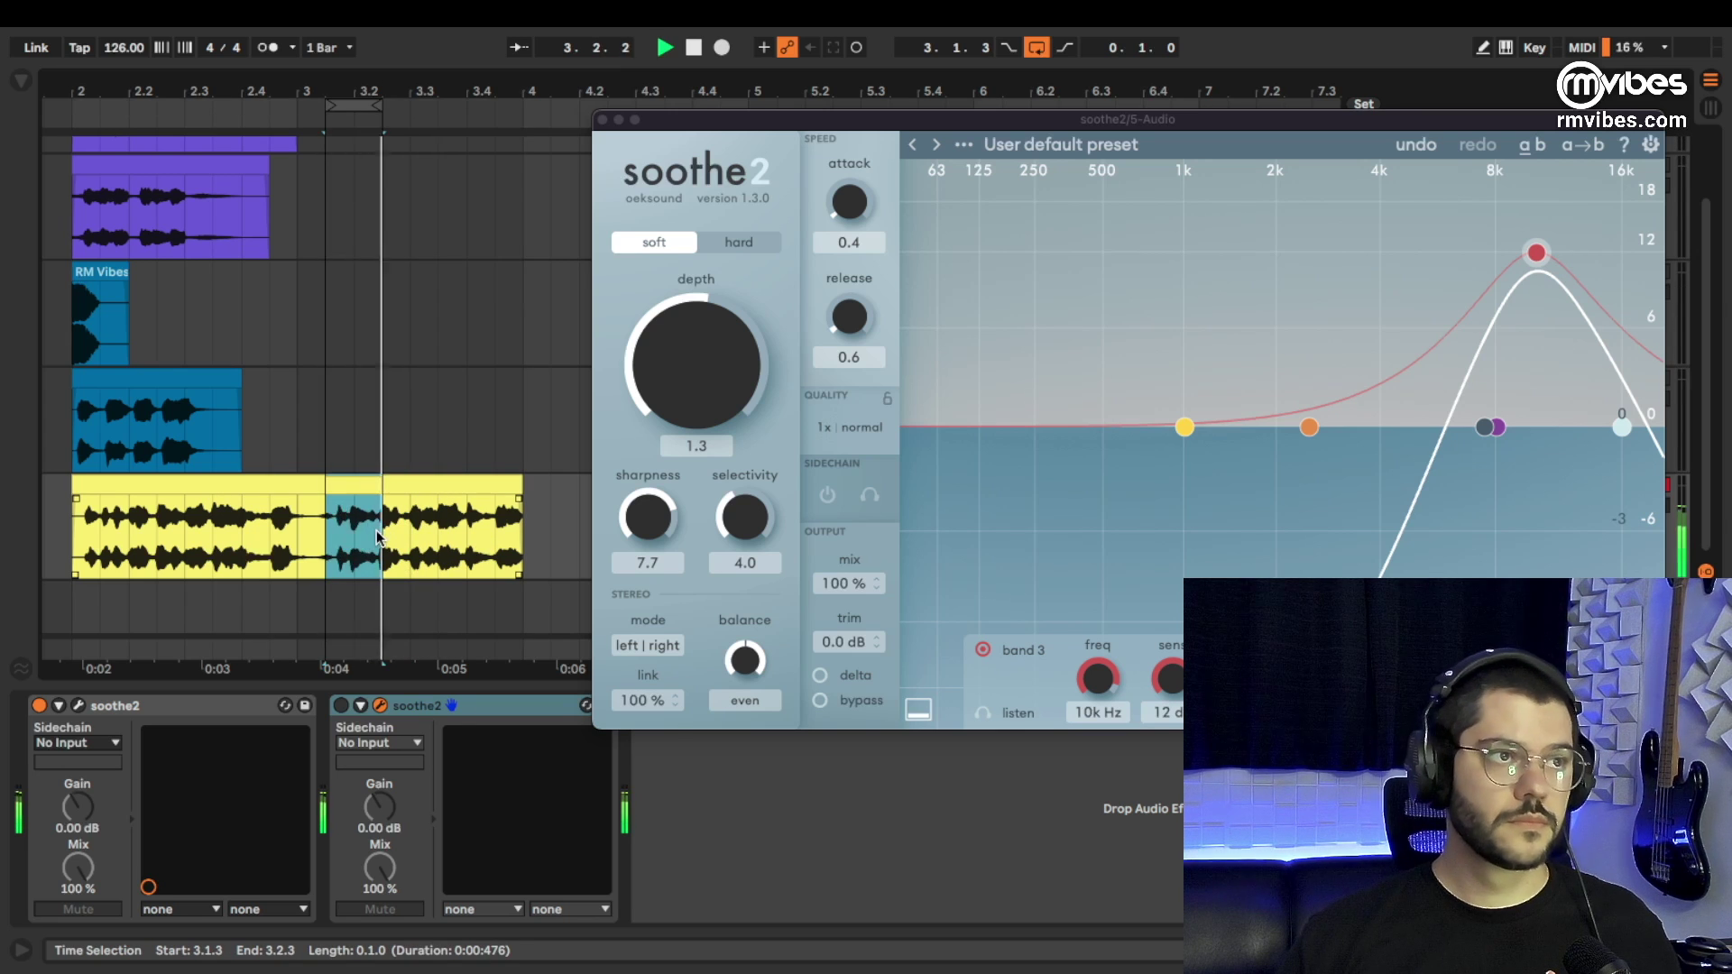
# Reactivate the second soothe2, move its band 3 to 7.8 kHz and stop playback.
pyautogui.click(342, 707)
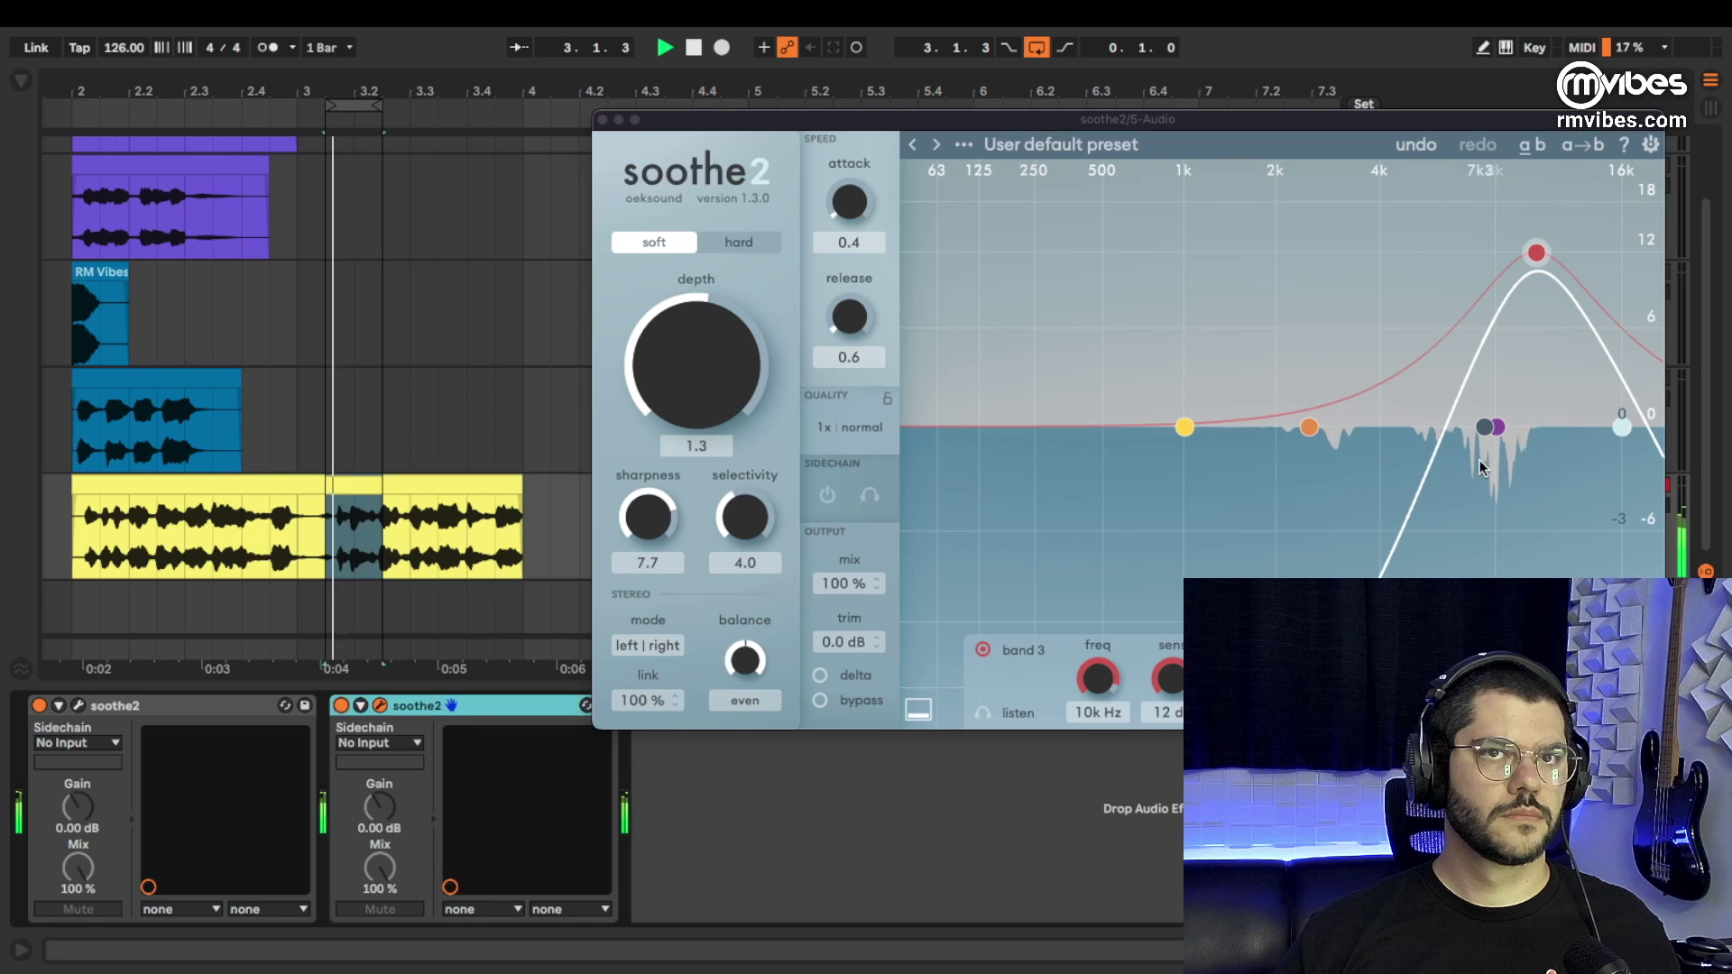
pyautogui.moveTo(1537, 255); pyautogui.dragTo(1492, 240)
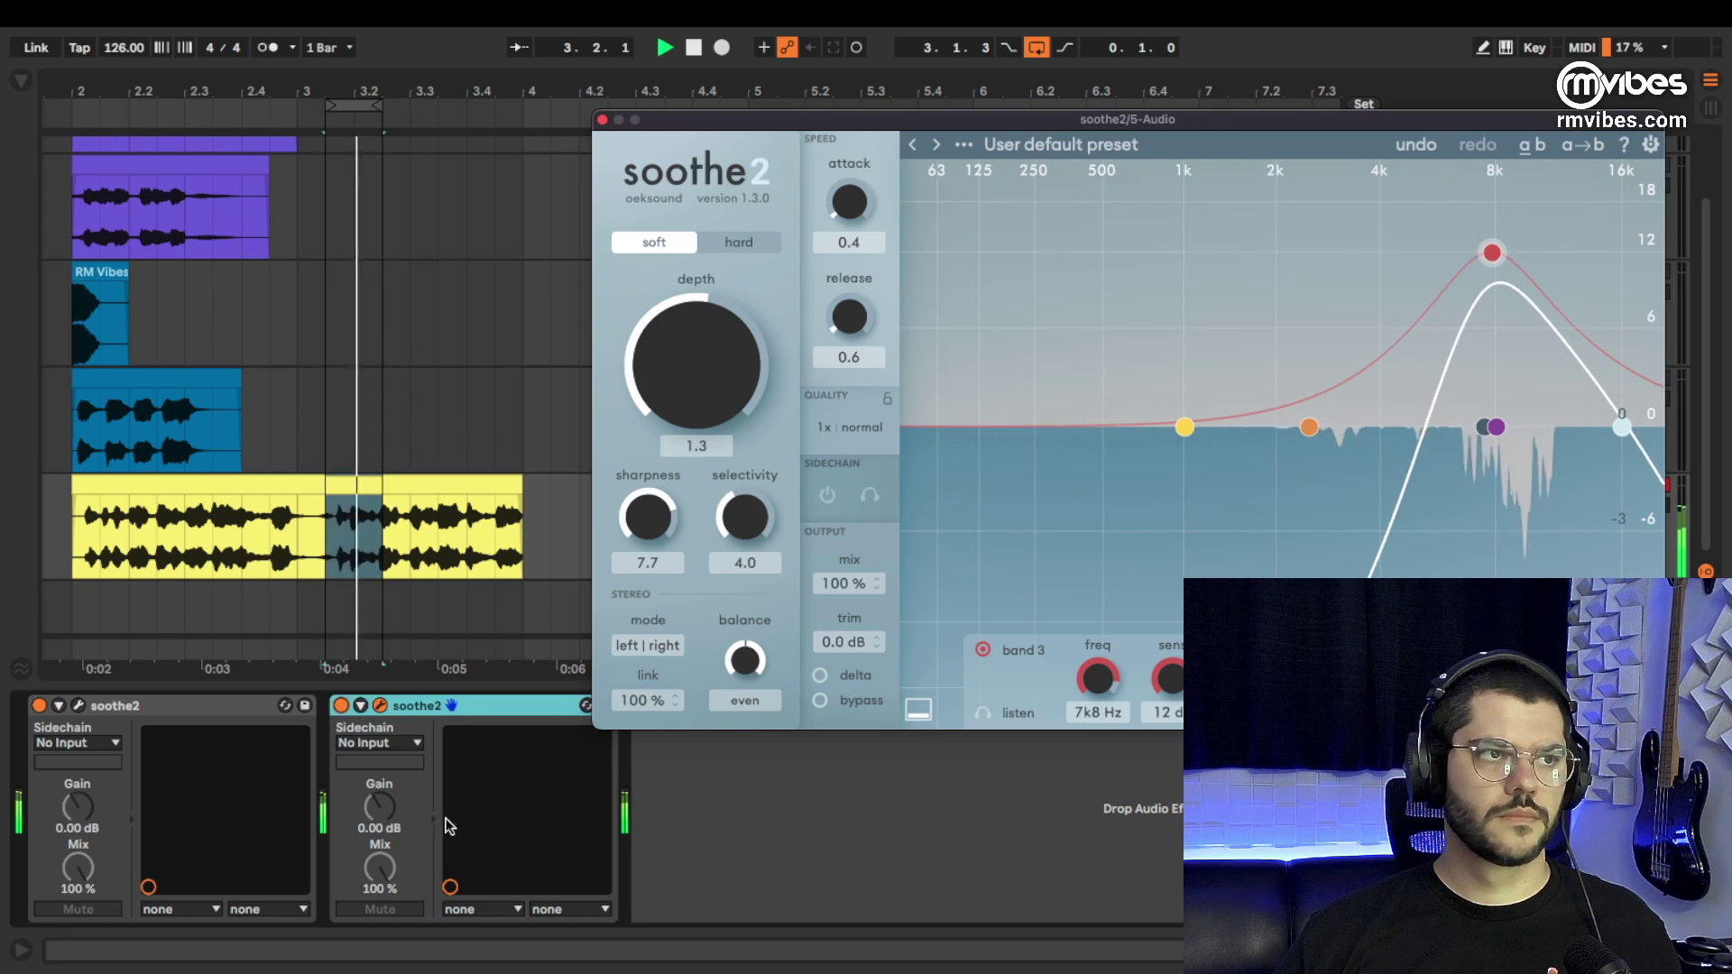
pyautogui.press('space')
# Restore the loop to span the whole 5 Audio clip from 2.1.1 to 4.1.1 and play it.
pyautogui.moveTo(331, 109); pyautogui.dragTo(76, 109)
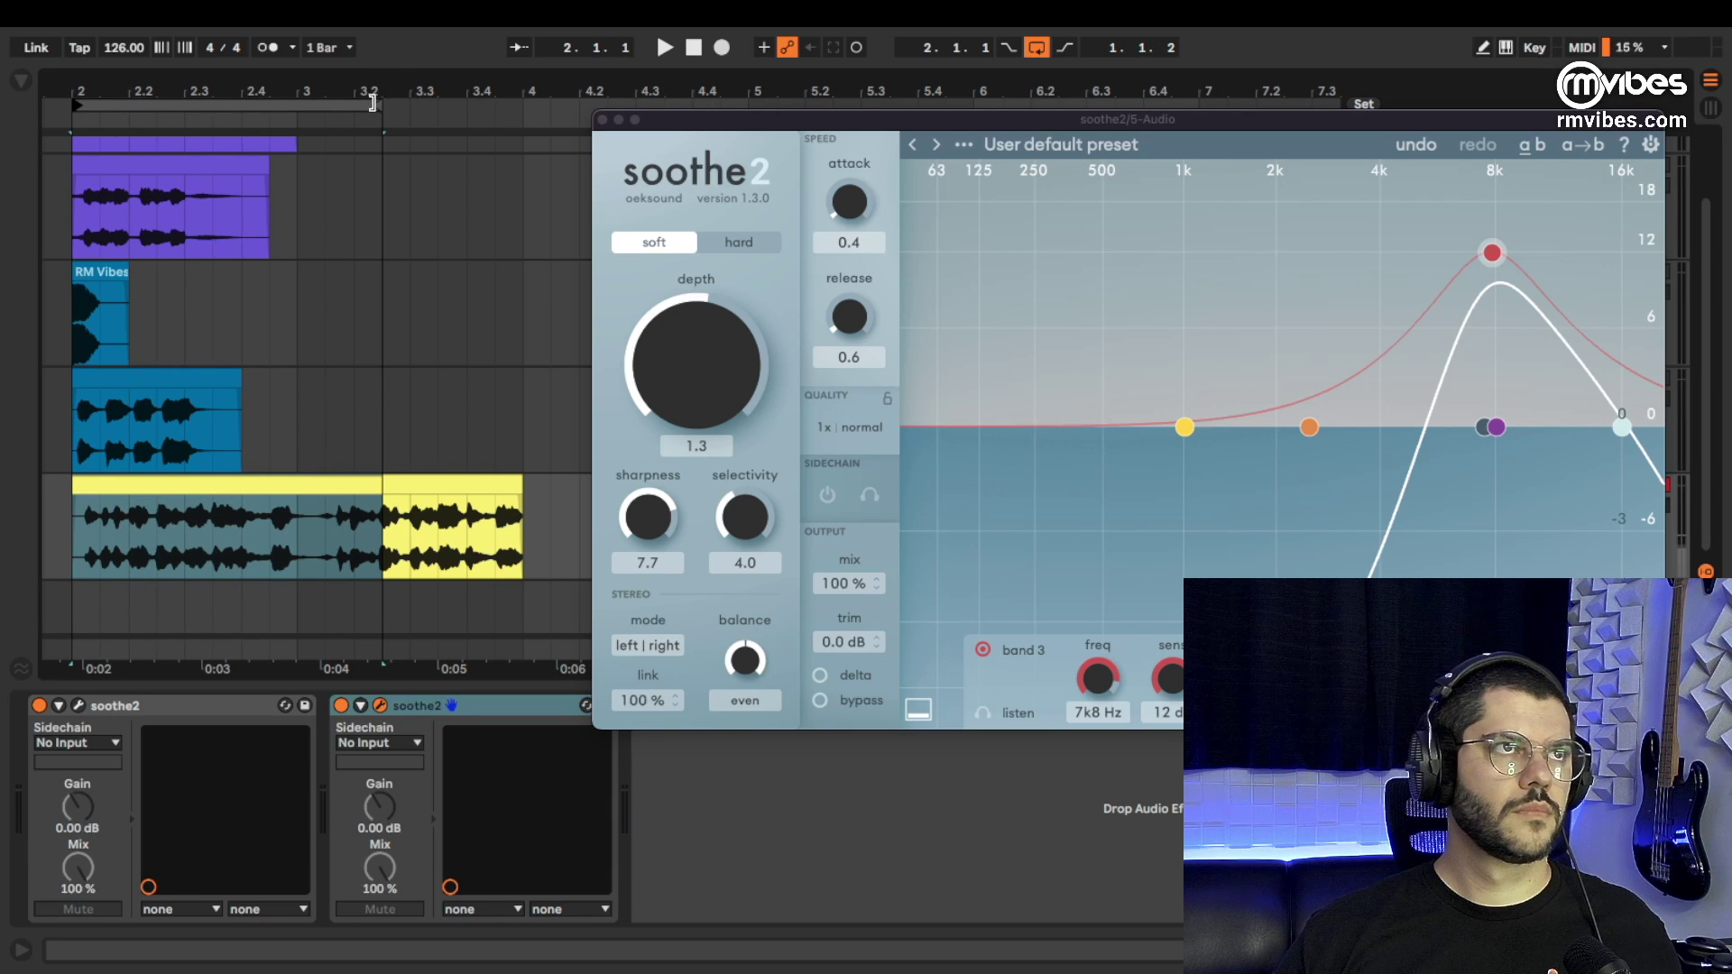
pyautogui.moveTo(372, 103); pyautogui.dragTo(524, 105)
pyautogui.press('space')
# Select both soothe2 devices together, compare the chain bypassed and active, close the plugin window and leave both devices off.
pyautogui.click(224, 706)
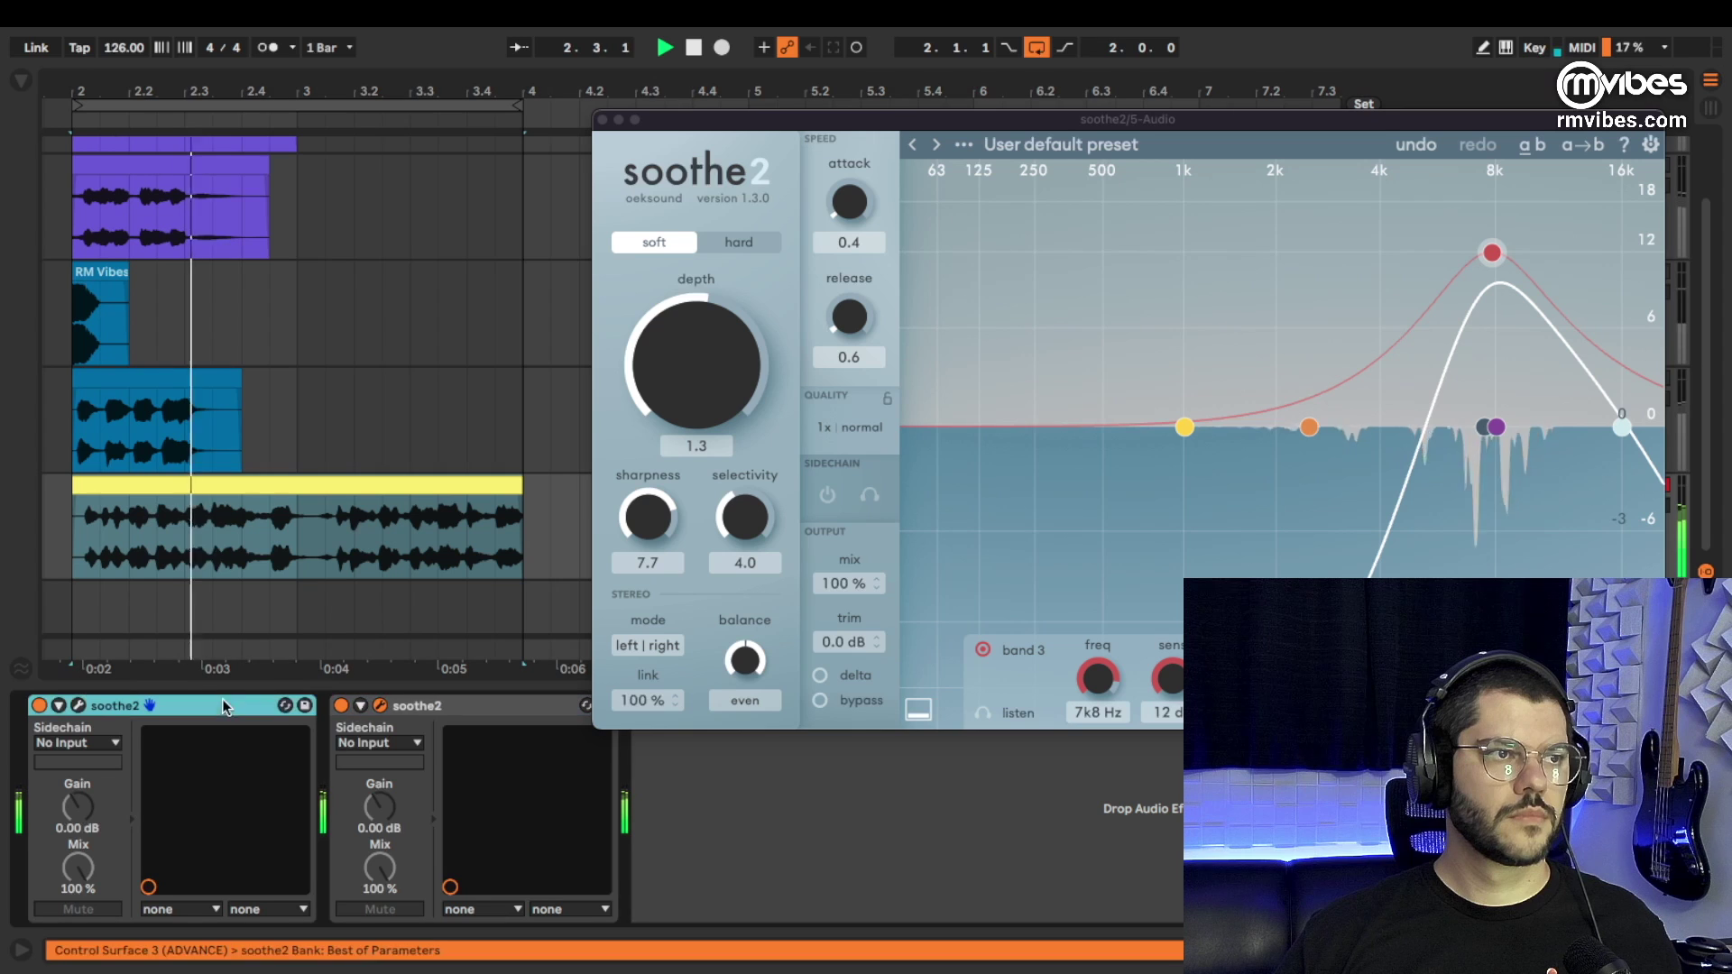
pyautogui.keyDown('shift'); pyautogui.click(452, 707); pyautogui.keyUp('shift')
pyautogui.click(40, 706)
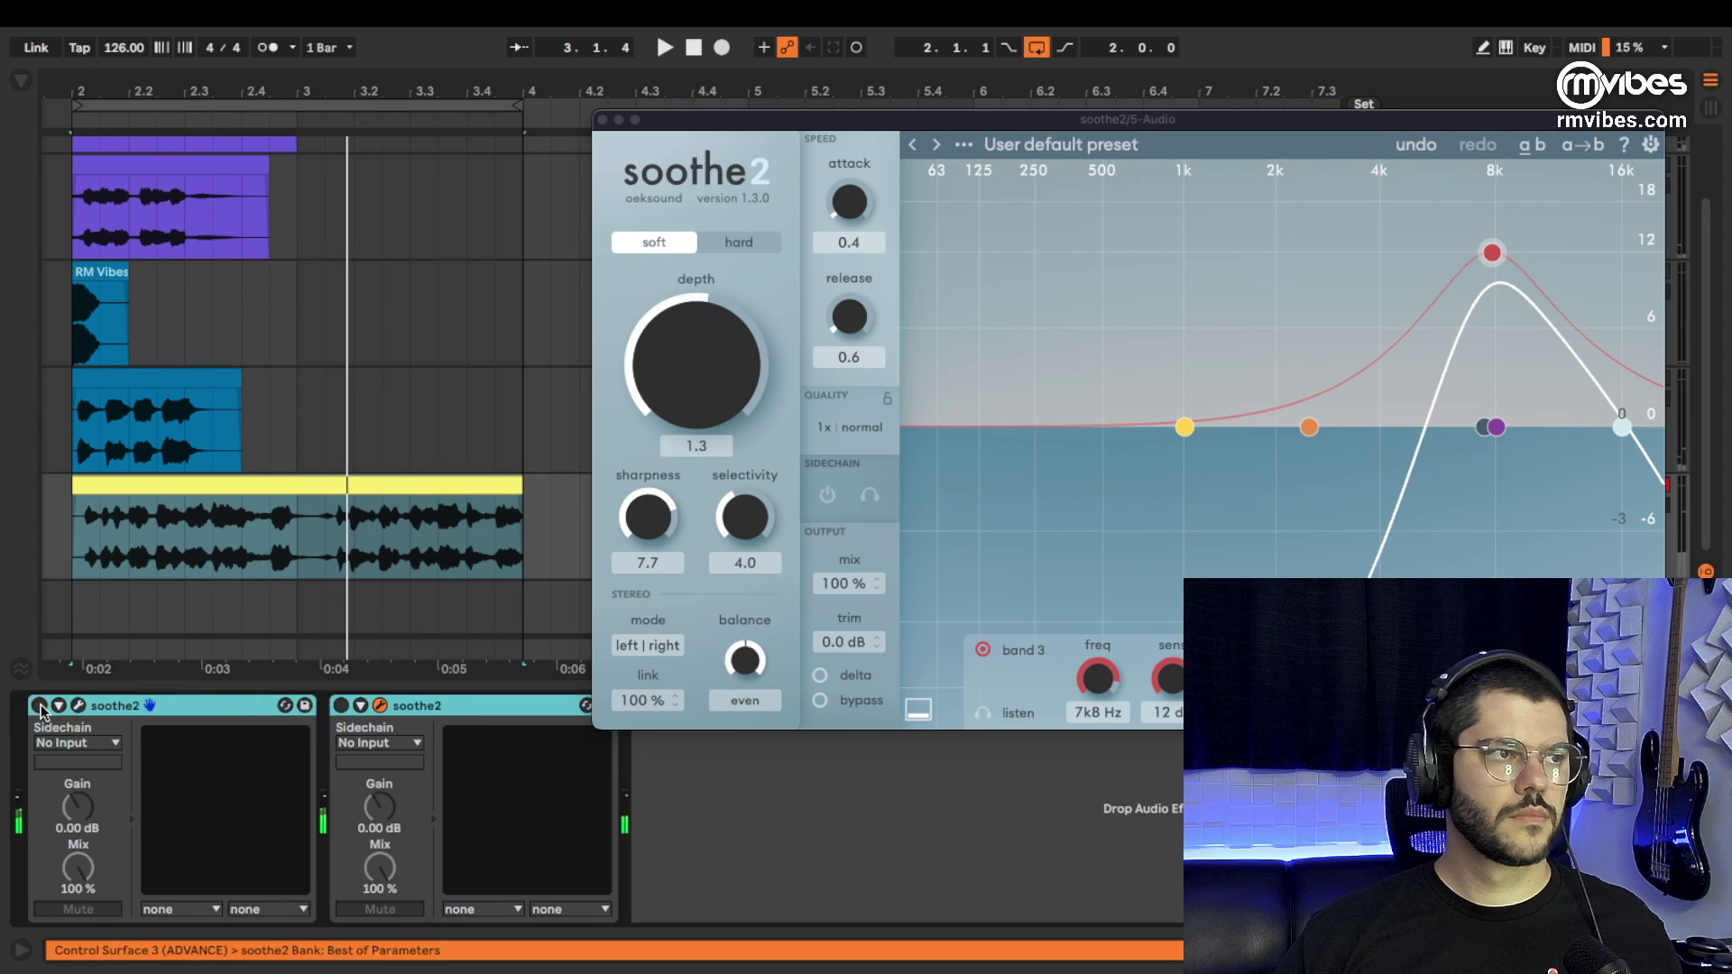
pyautogui.press('space')
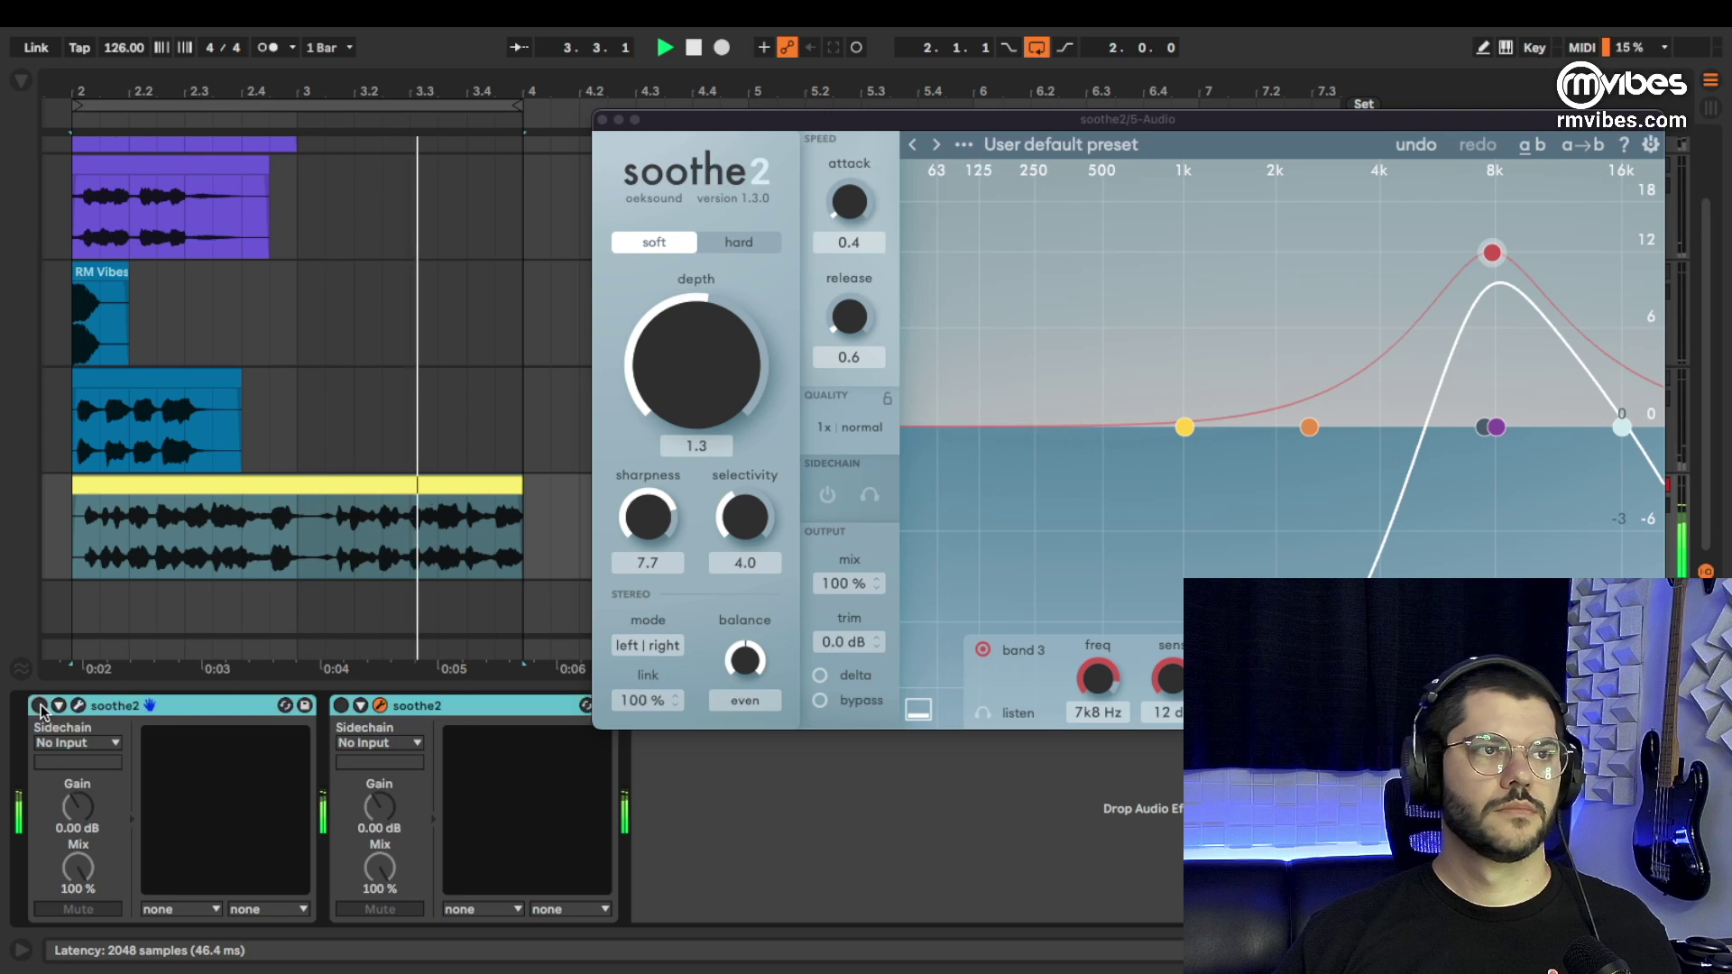
pyautogui.click(40, 706)
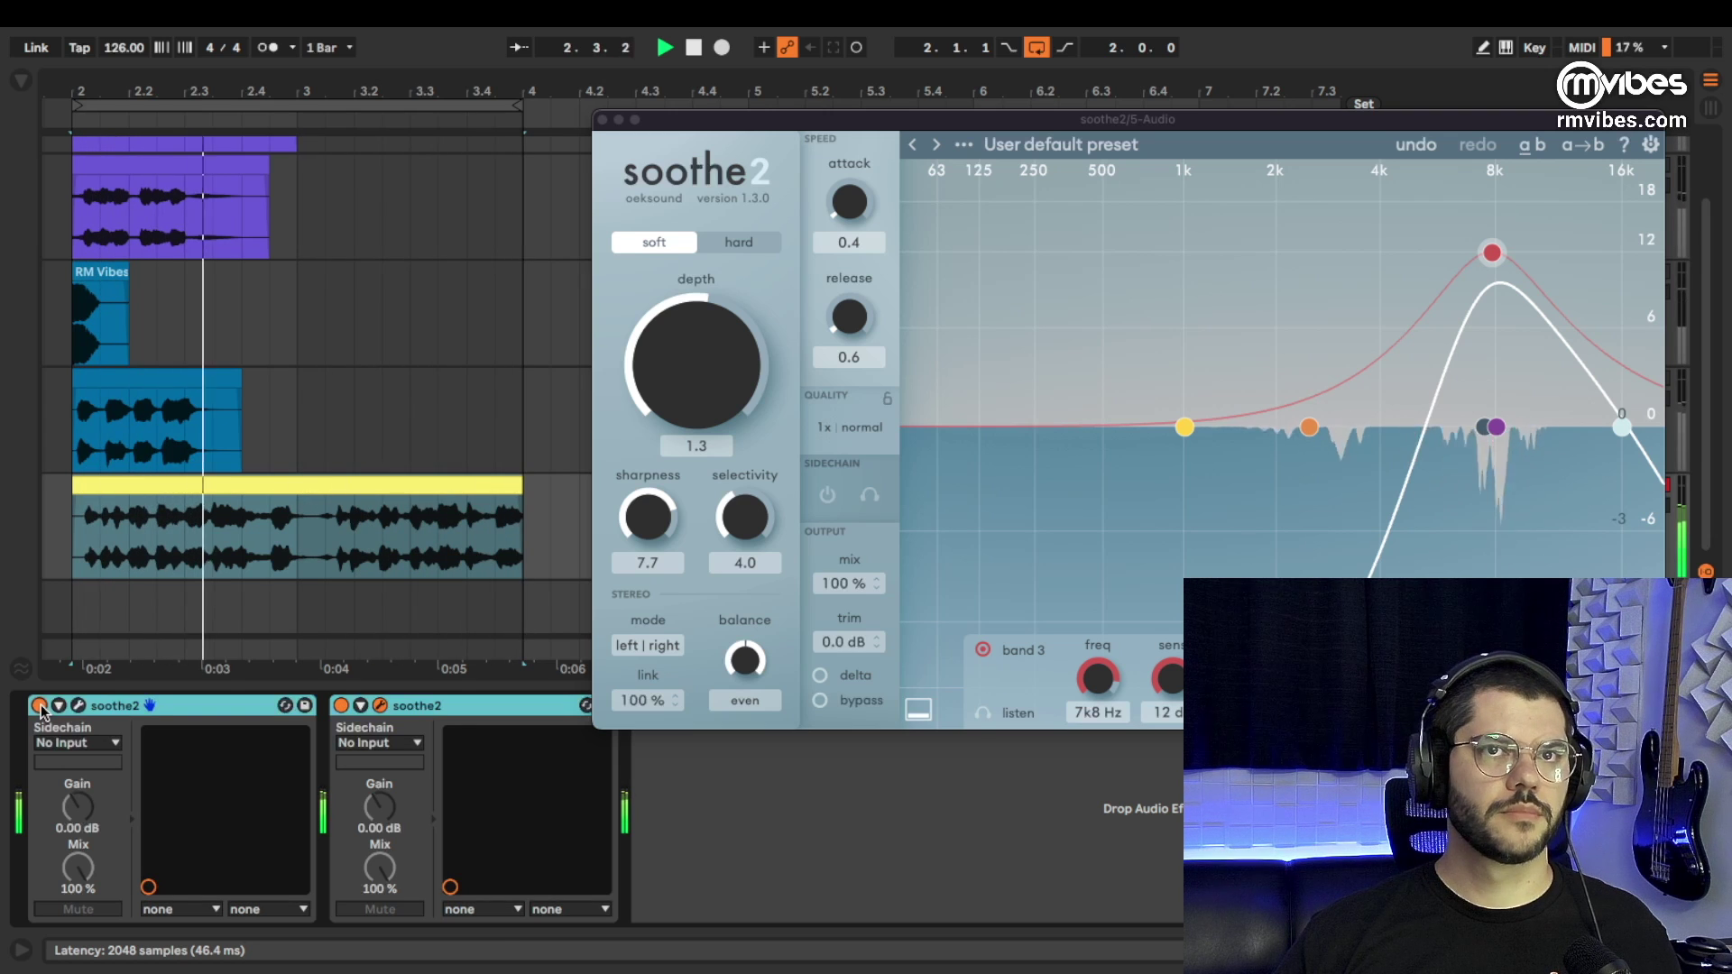
pyautogui.click(603, 119)
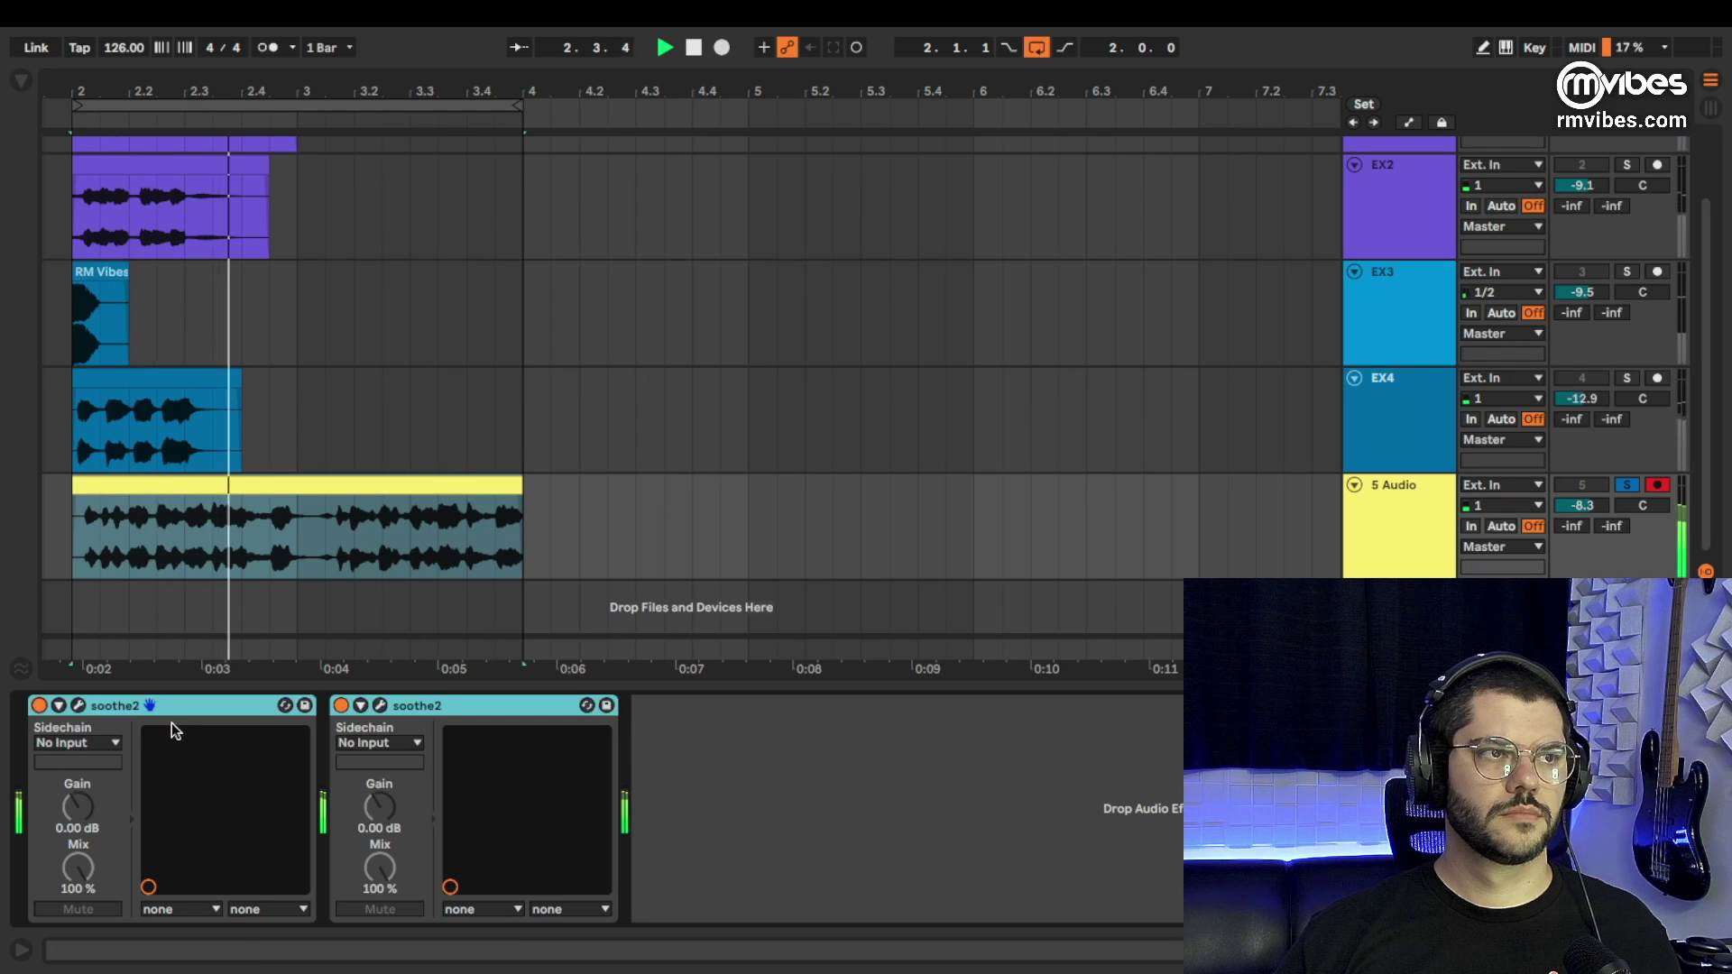
pyautogui.click(39, 707)
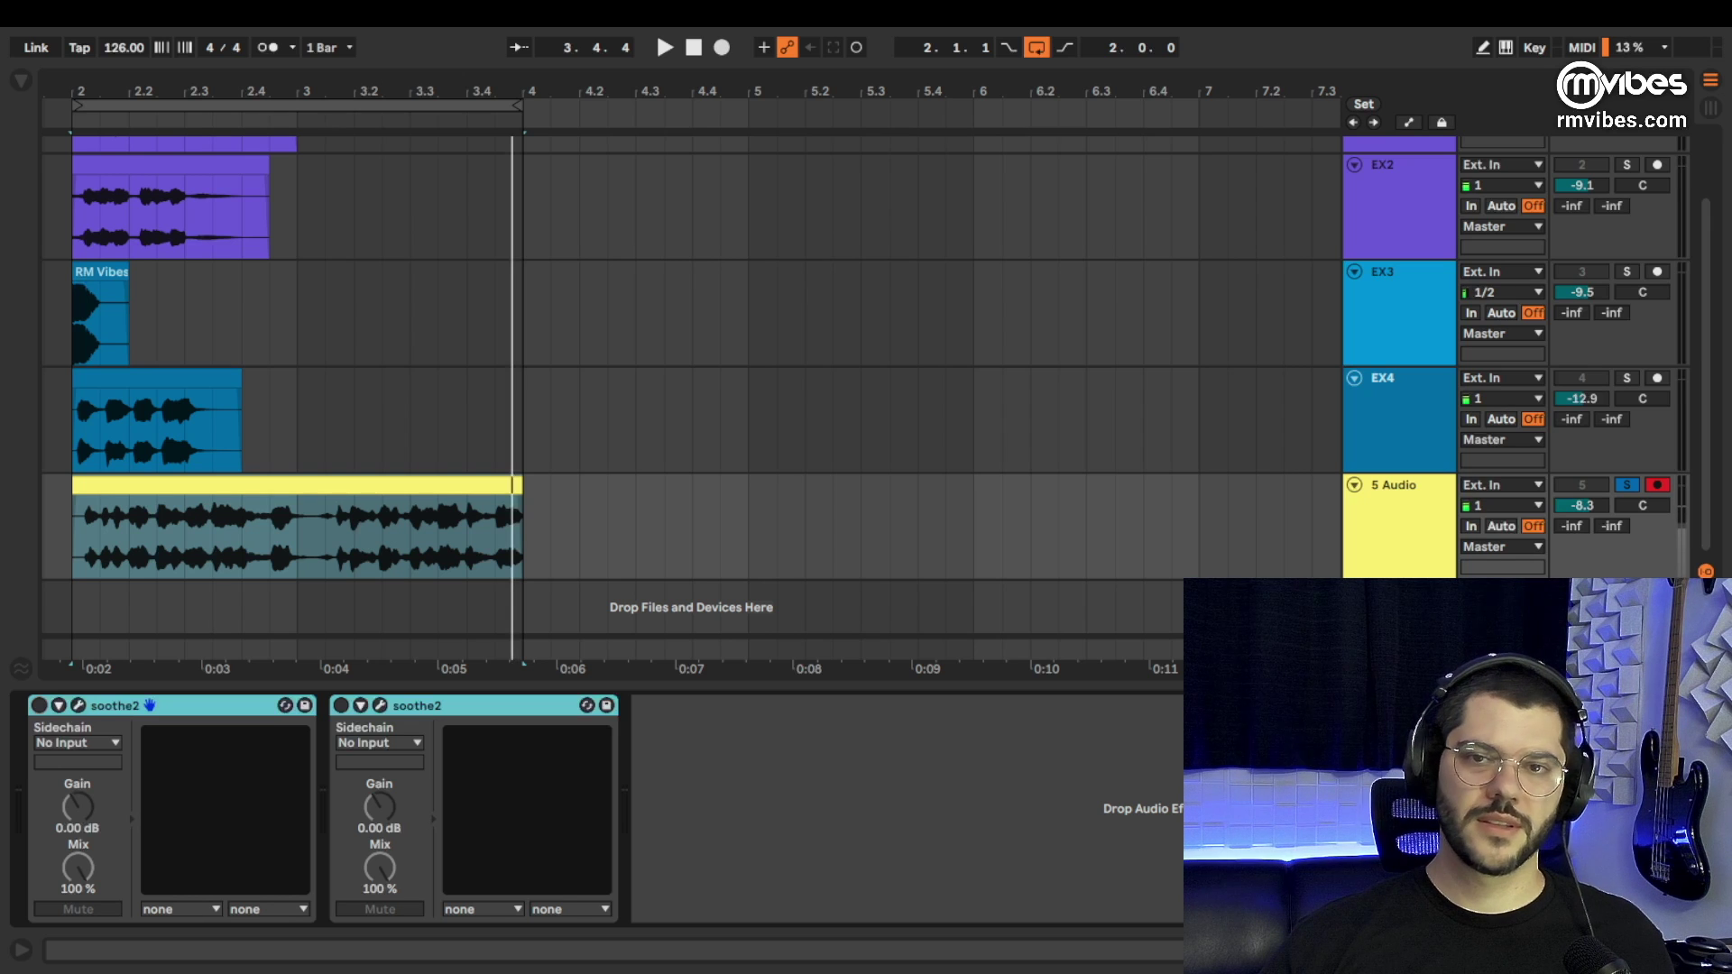
# Open the first soothe2 to review its Delta Cleaner settings and close its window.
pyautogui.click(79, 706)
pyautogui.moveTo(686, 72); pyautogui.dragTo(669, 153)
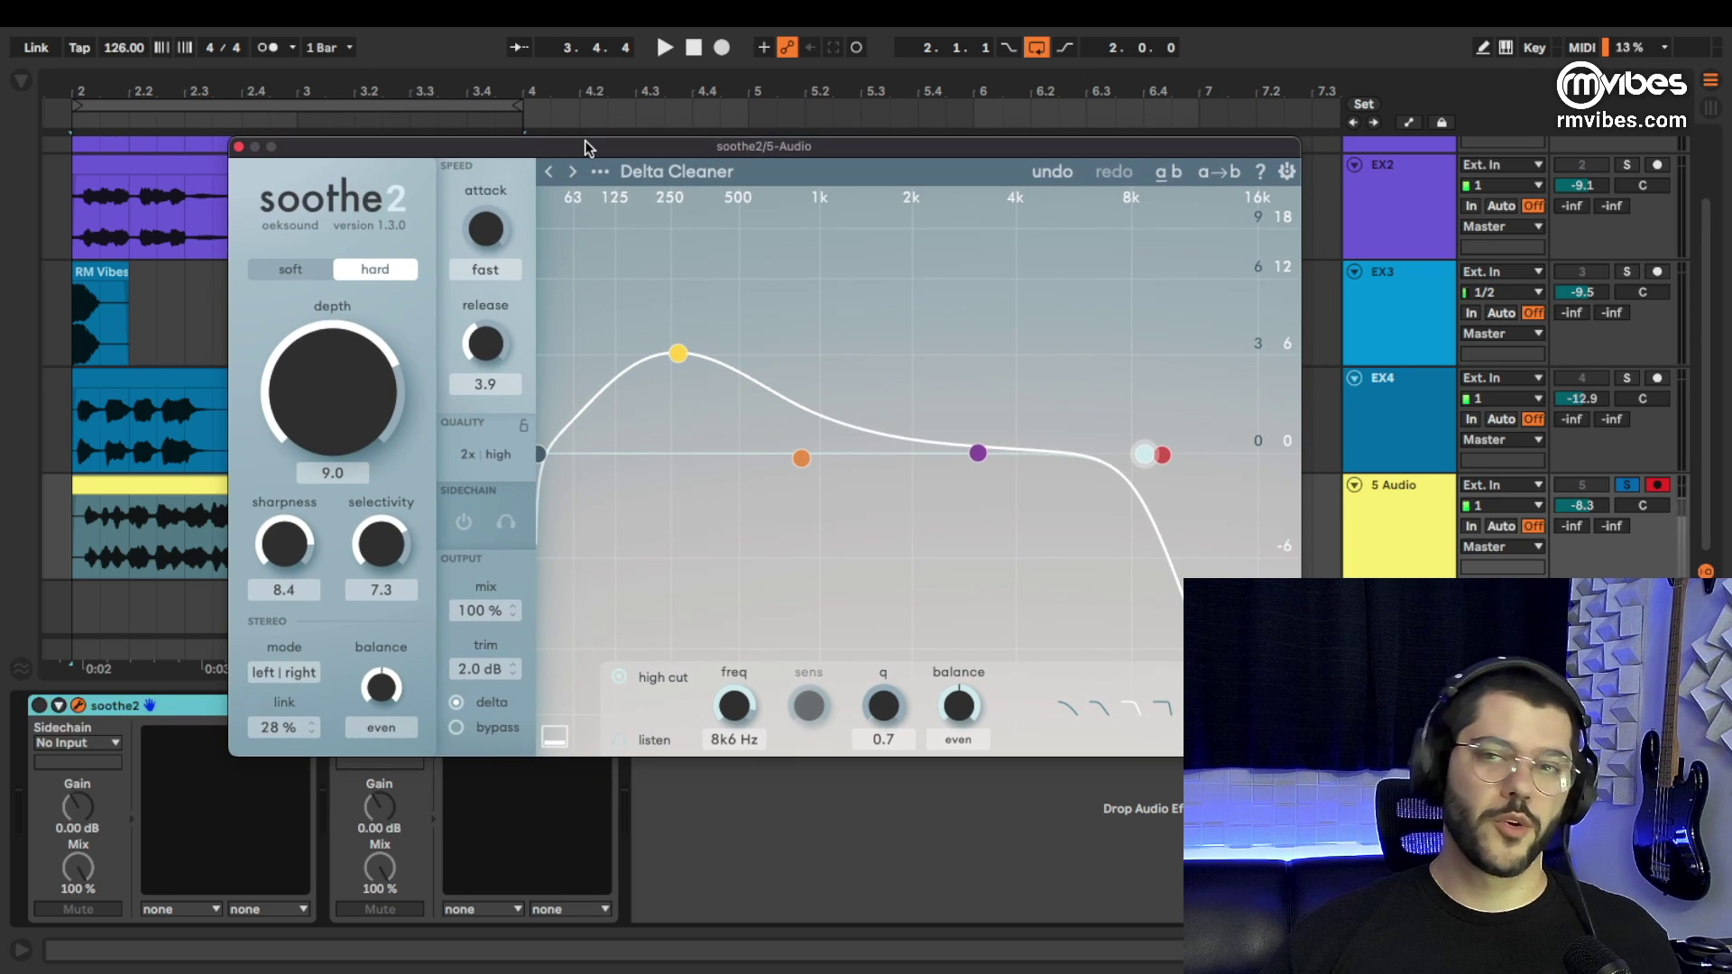
pyautogui.moveTo(533, 154); pyautogui.dragTo(530, 162)
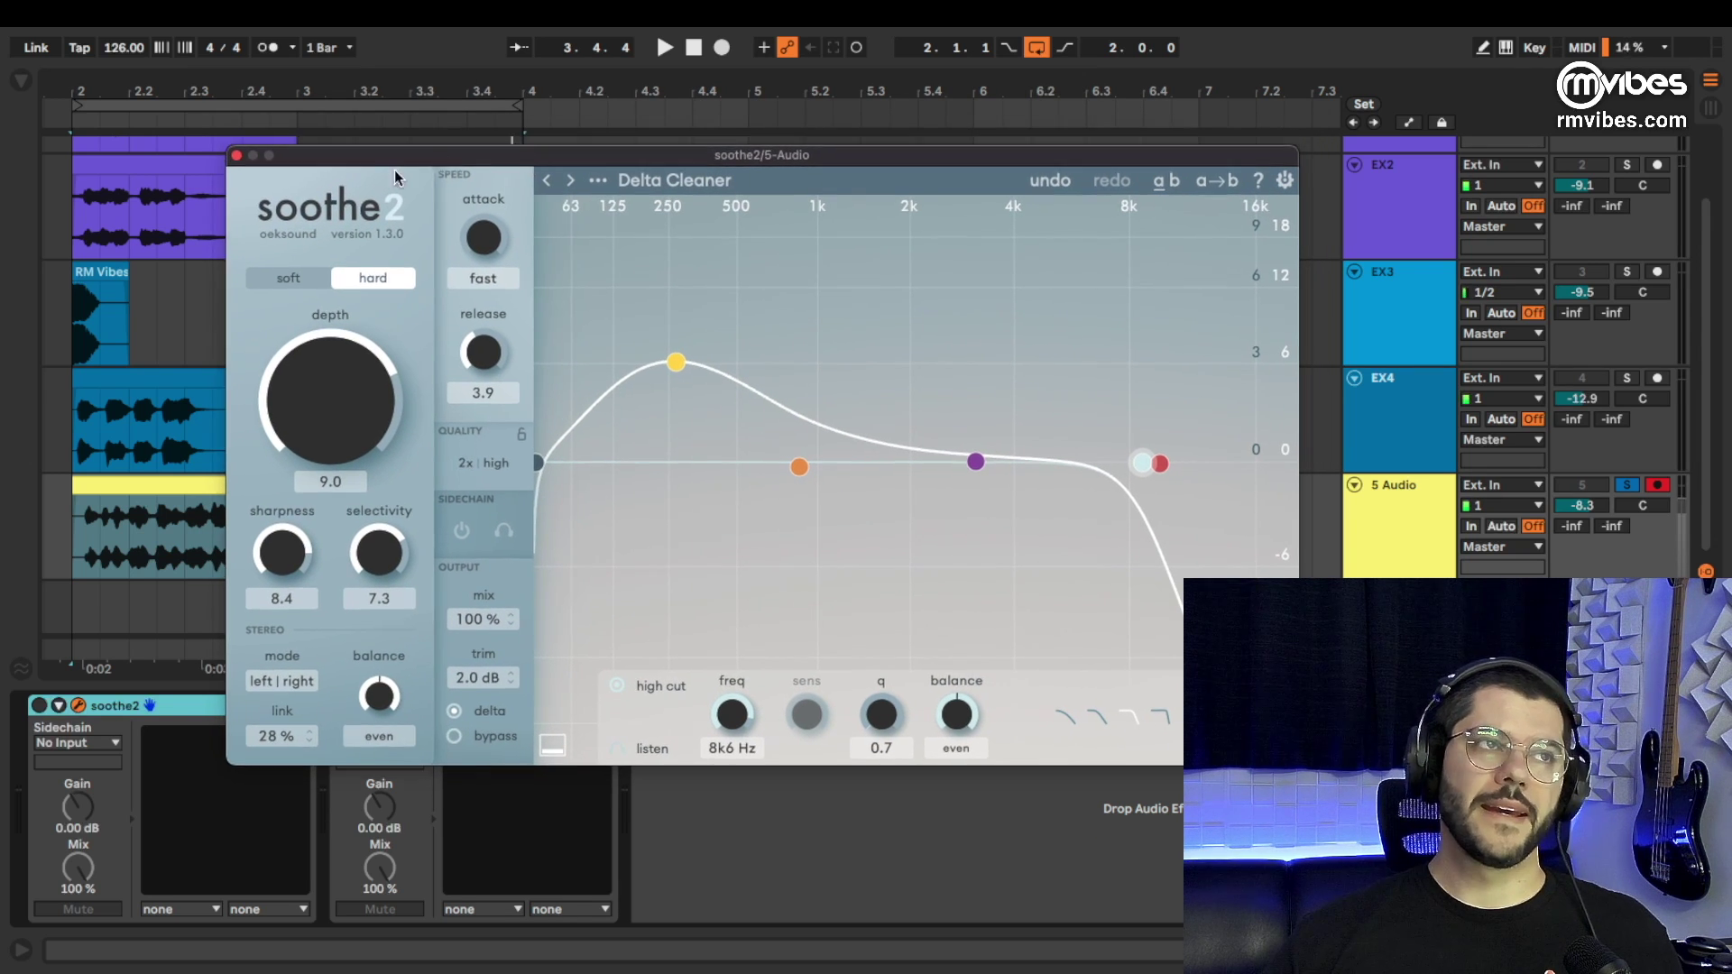
pyautogui.click(237, 156)
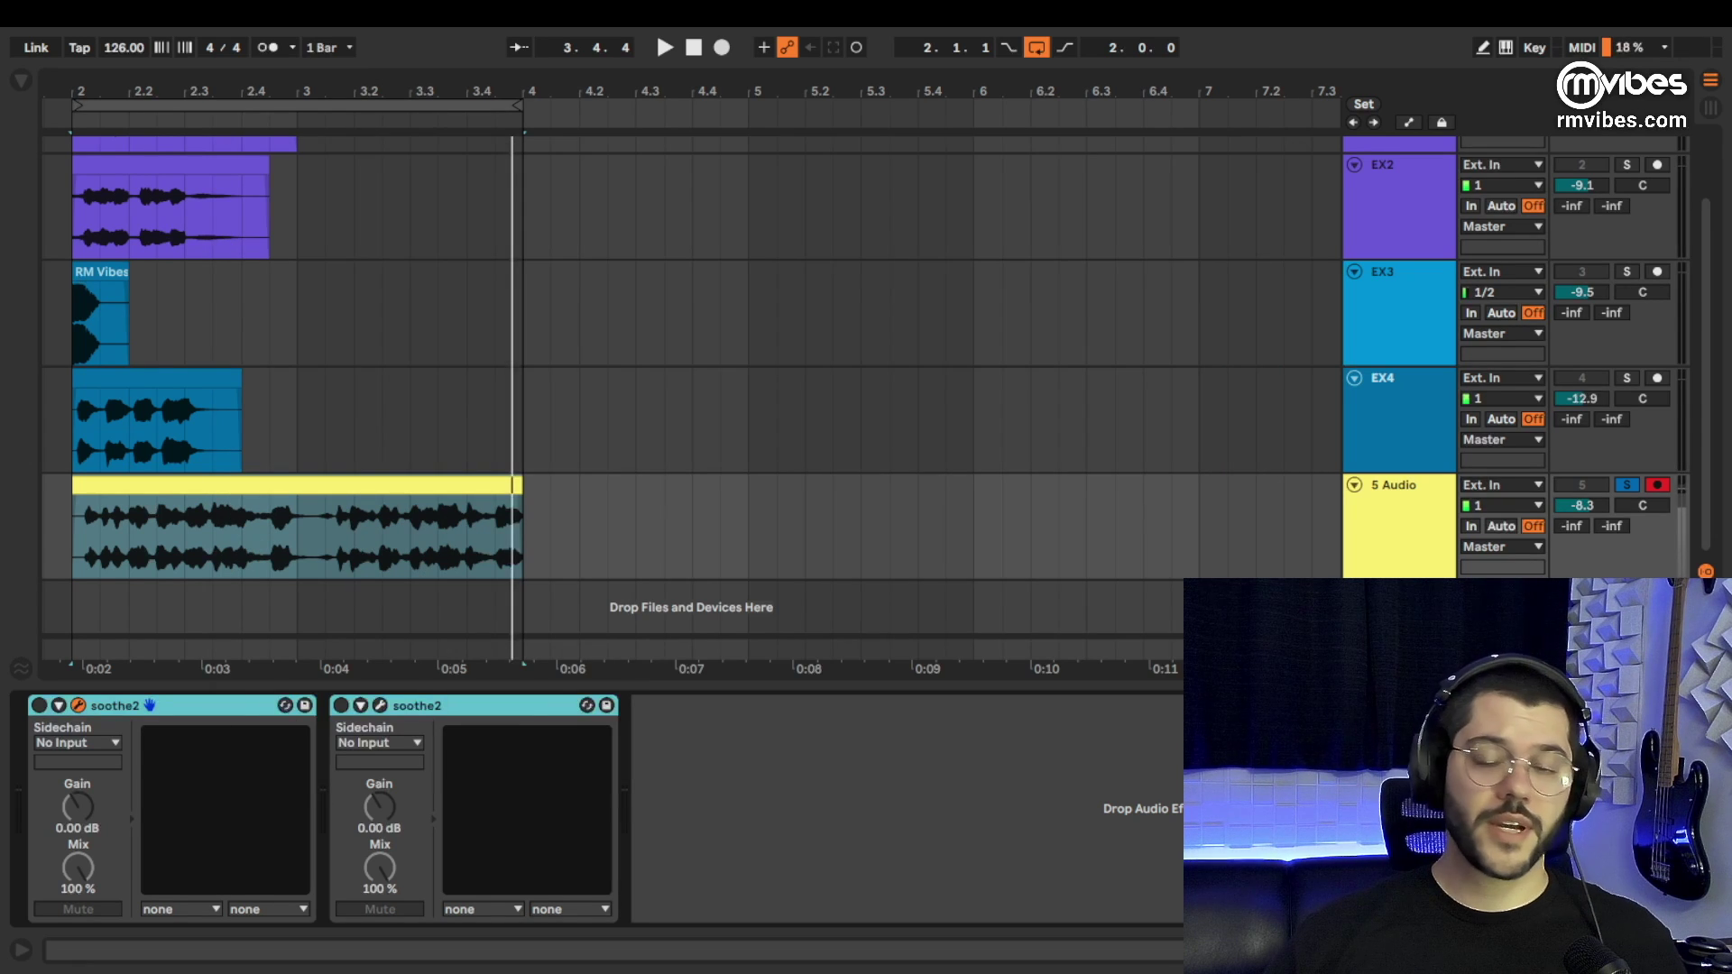